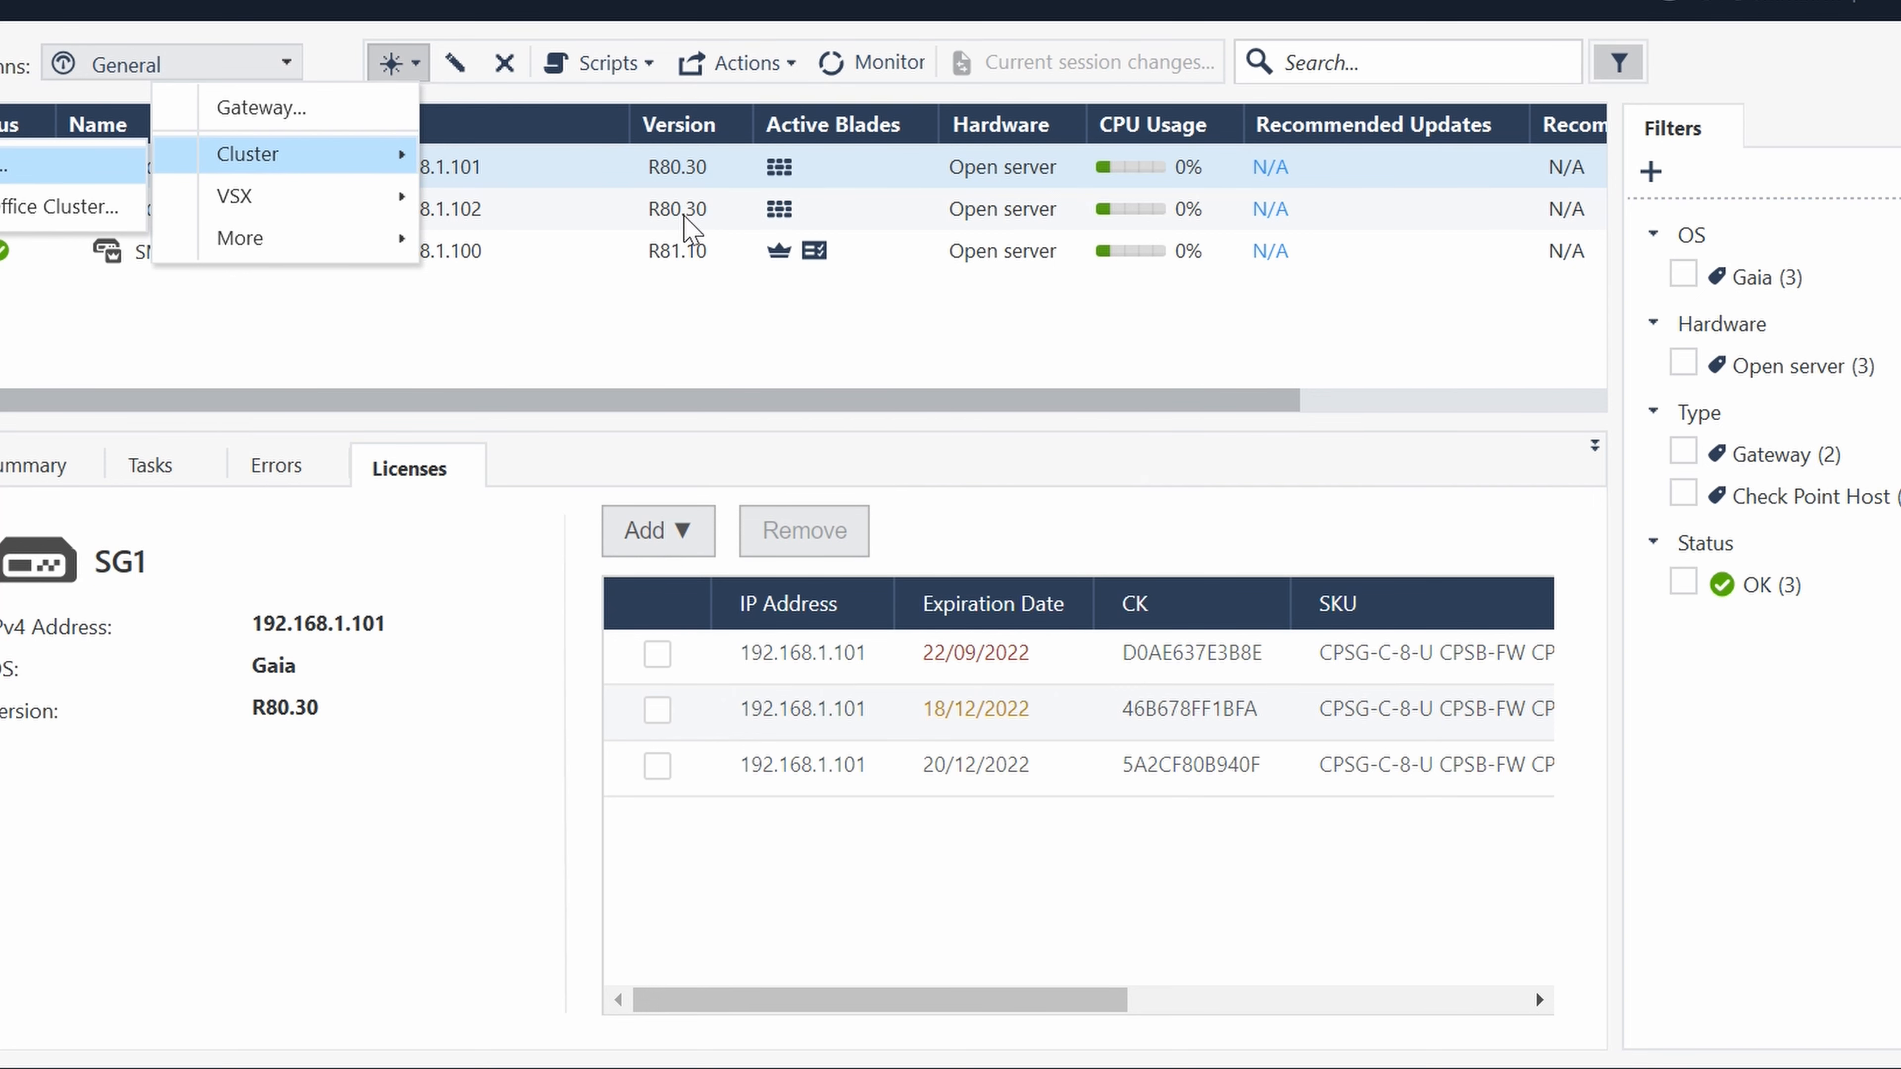
- Create a new Check Point gateway cluster in Classic Mode and name it Cluster1
key("Return")
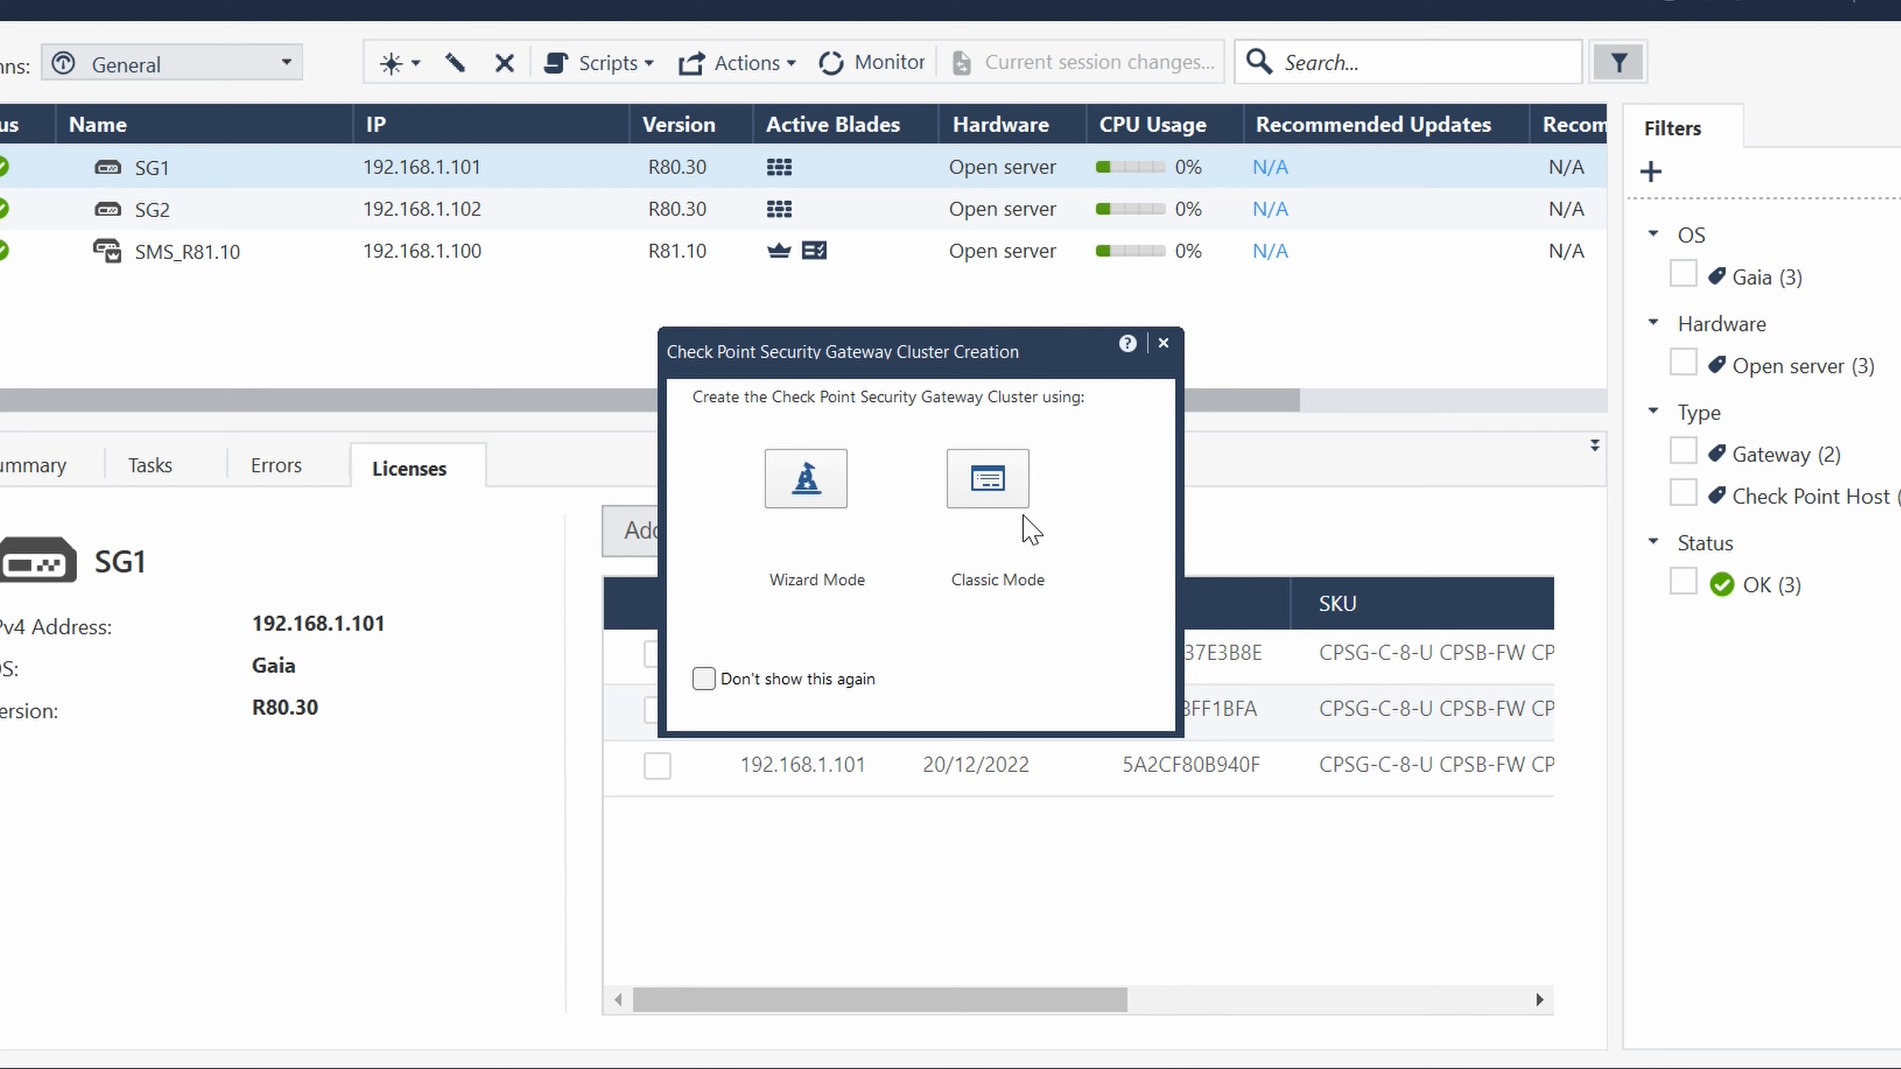
left_click(1008, 500)
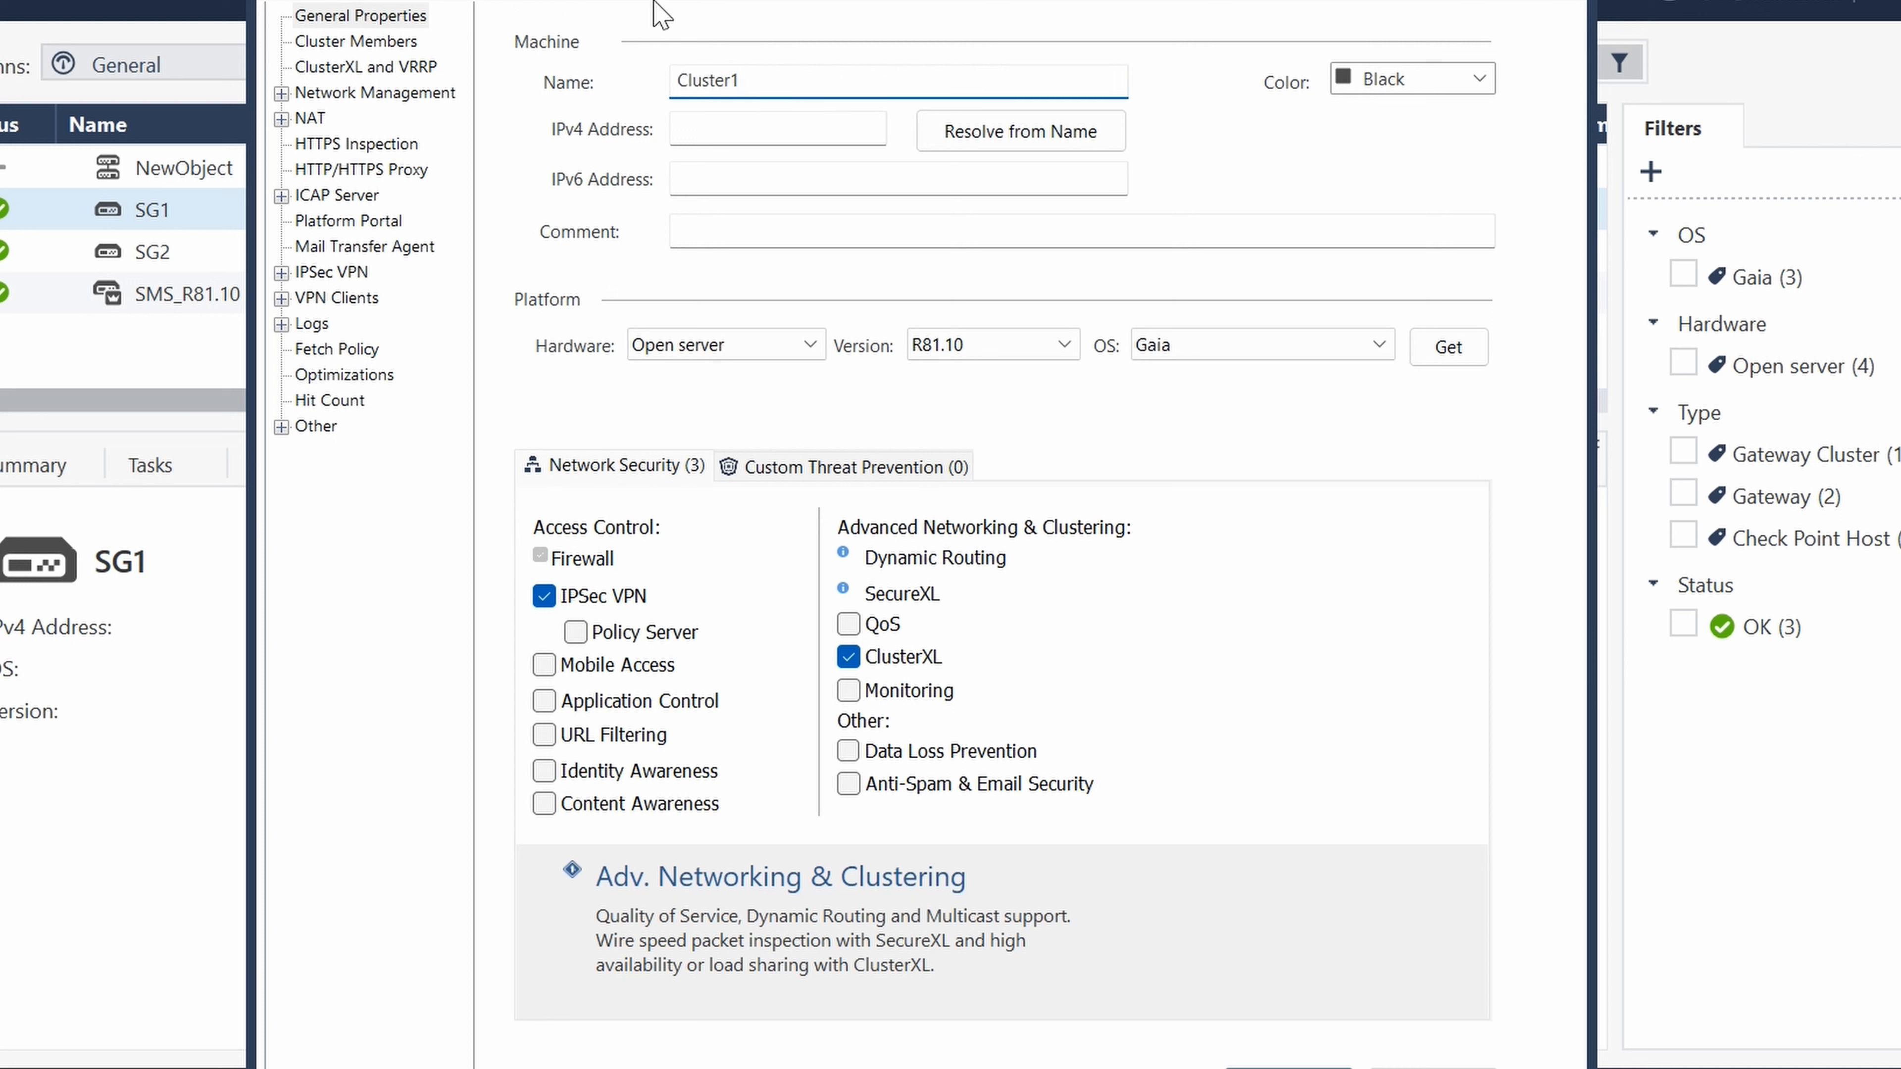
- Look up the external VIP in Cluster Topology.txt and set the cluster's IPv4 address to 192.168.1.103
left_click(744, 128)
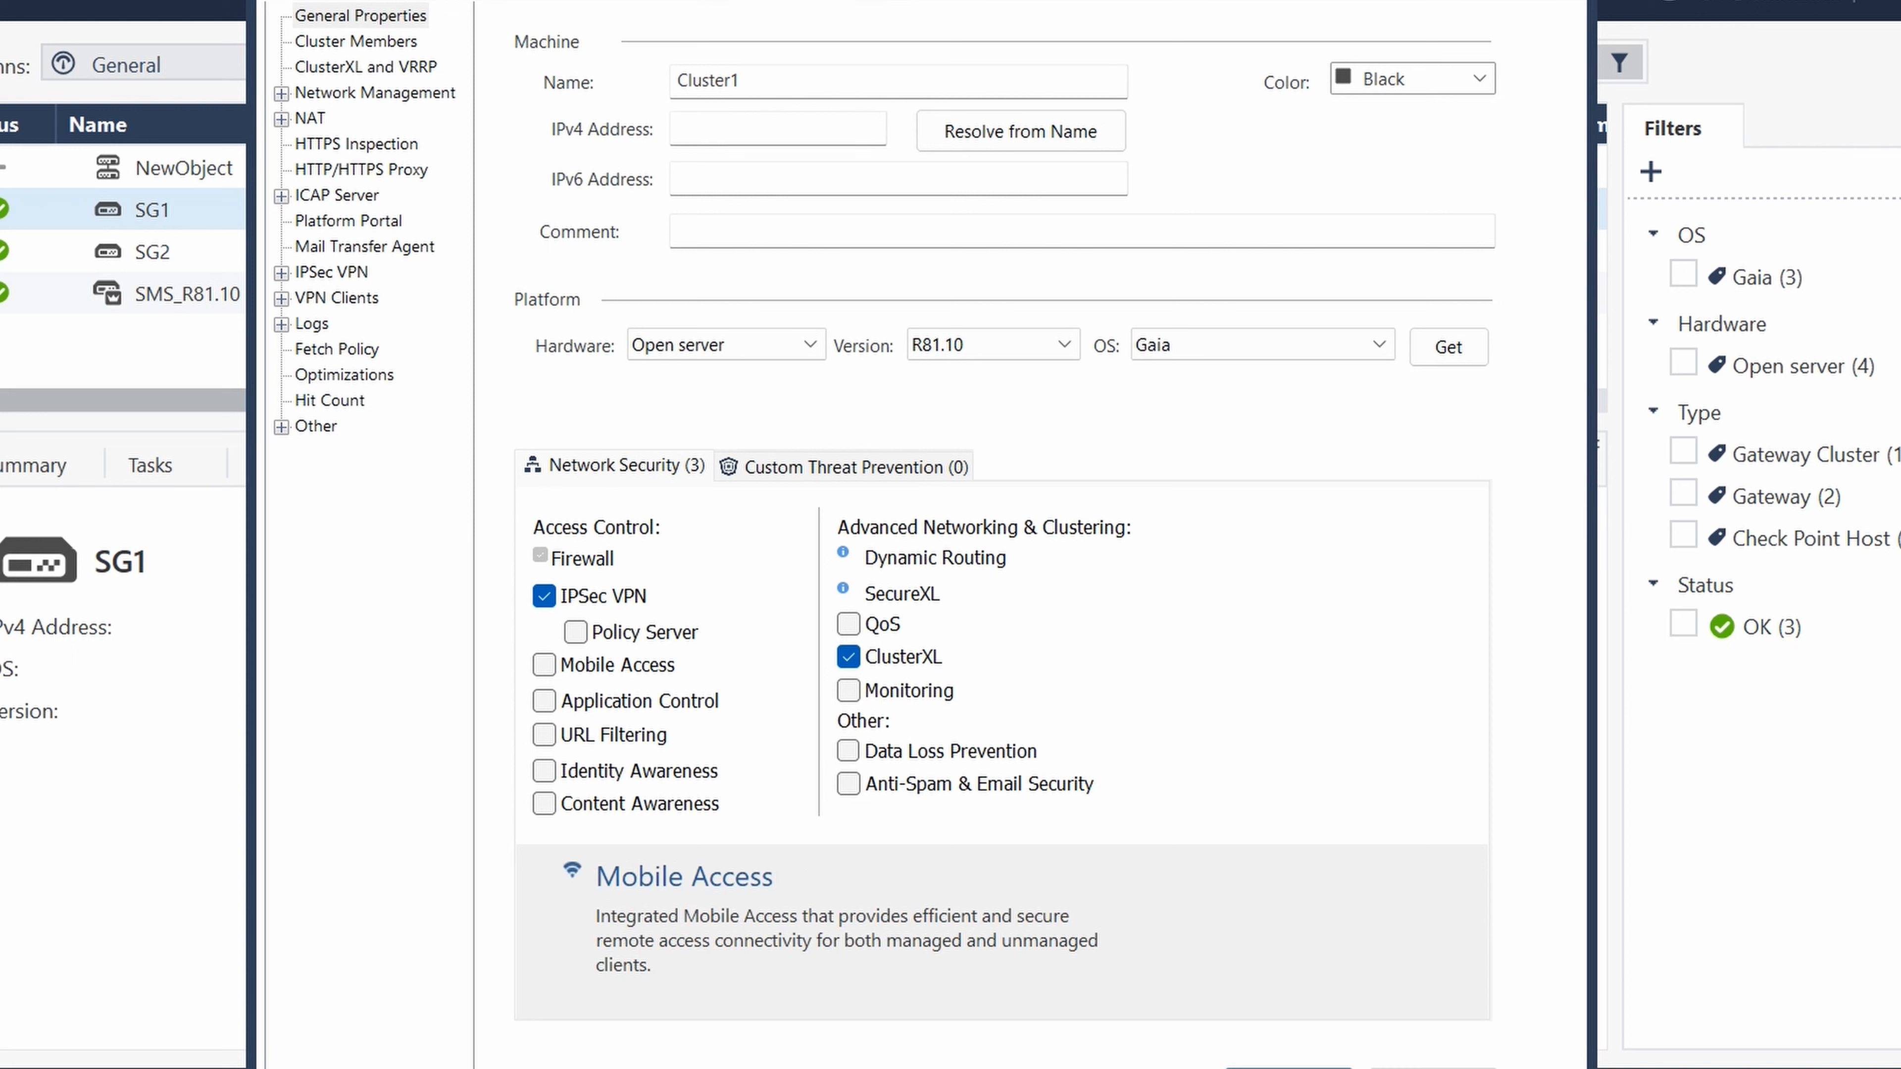
left_click_drag(1899, 150, 1175, 1)
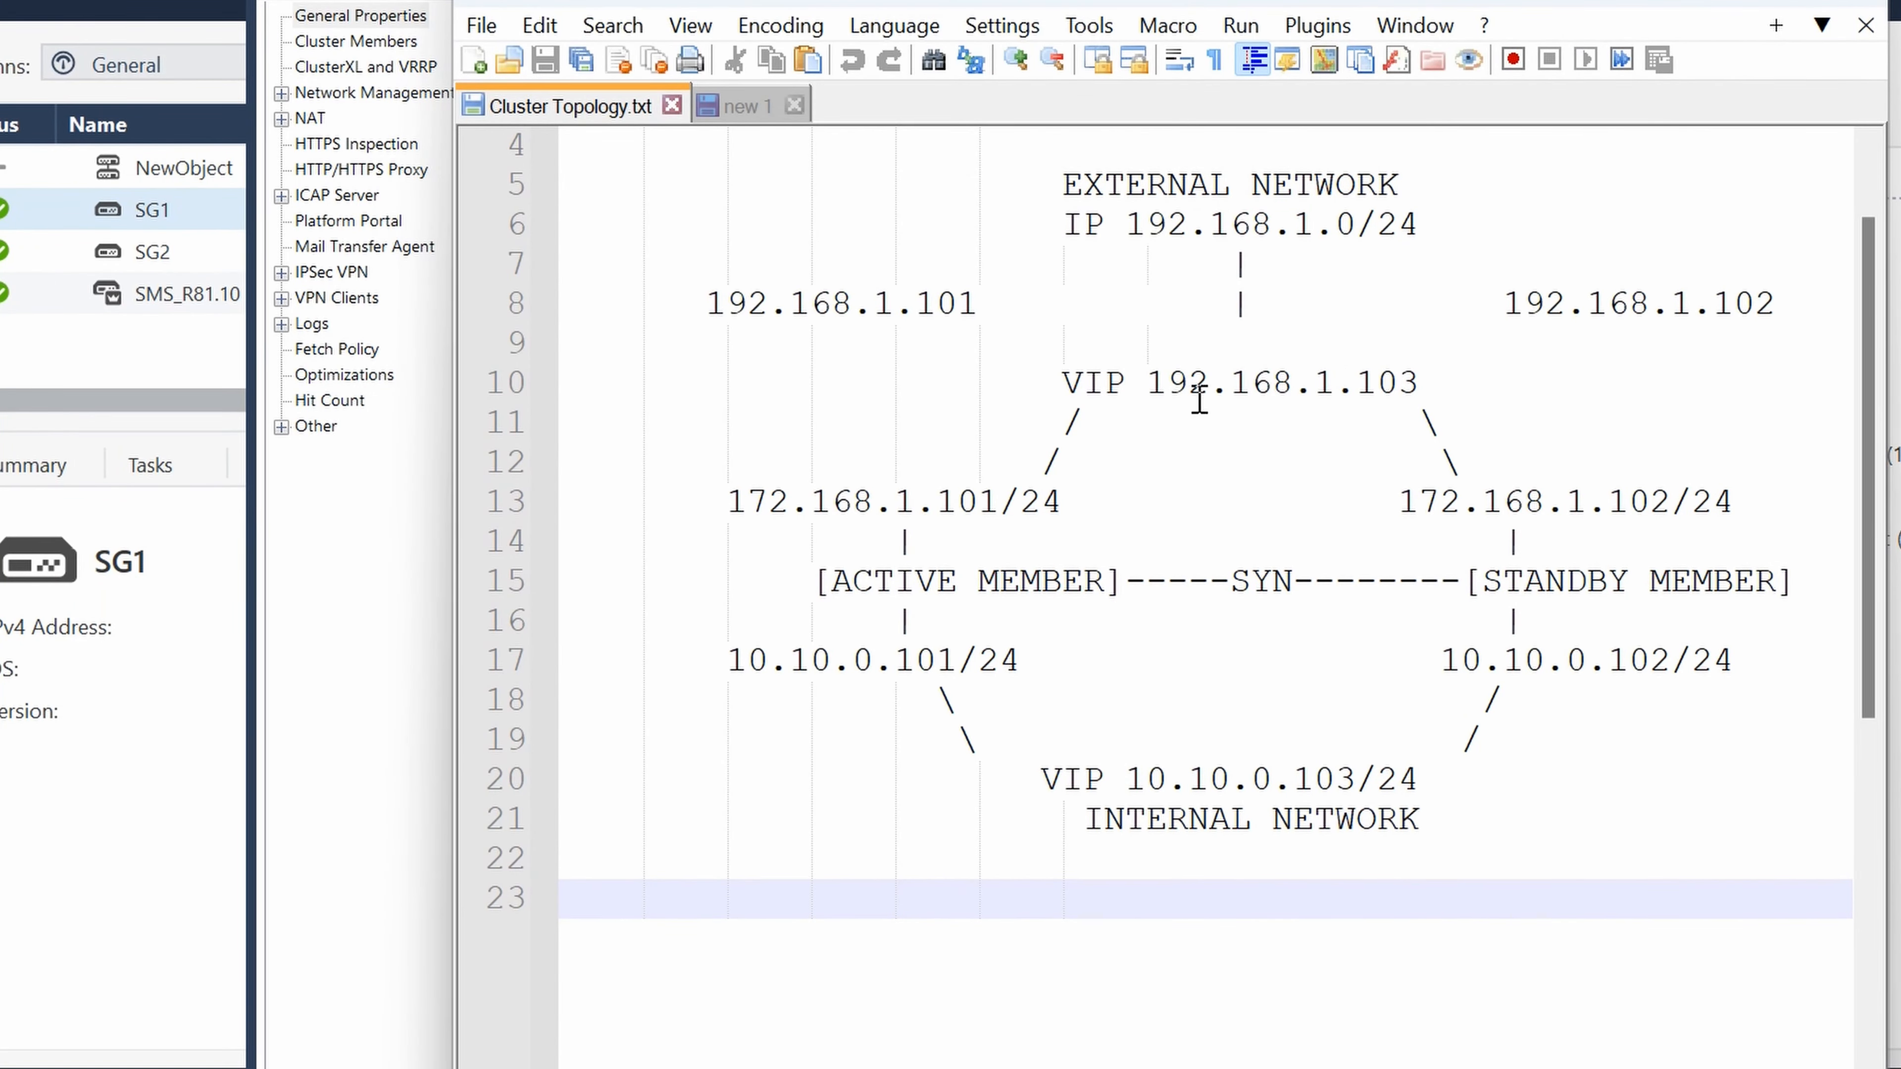
left_click_drag(1148, 381, 1421, 385)
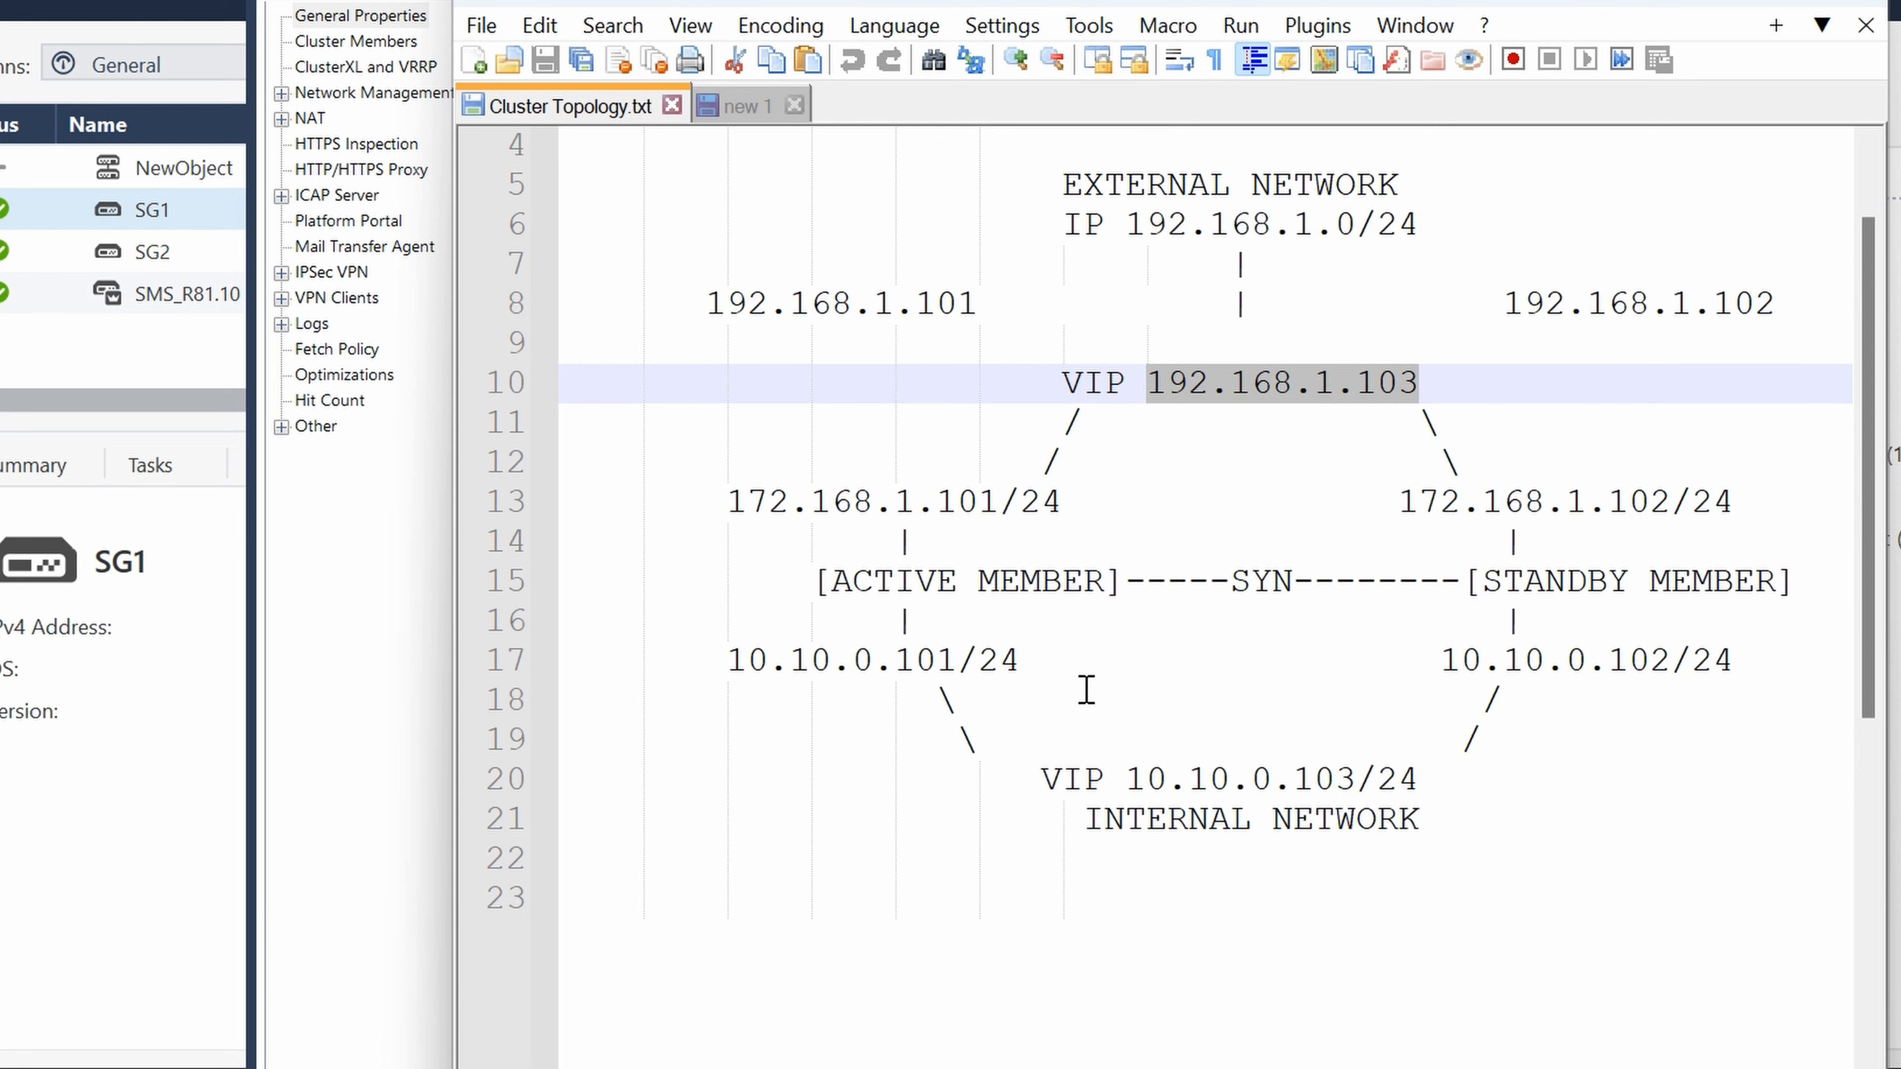
left_click_drag(1323, 0, 1900, 67)
key("alt+Tab")
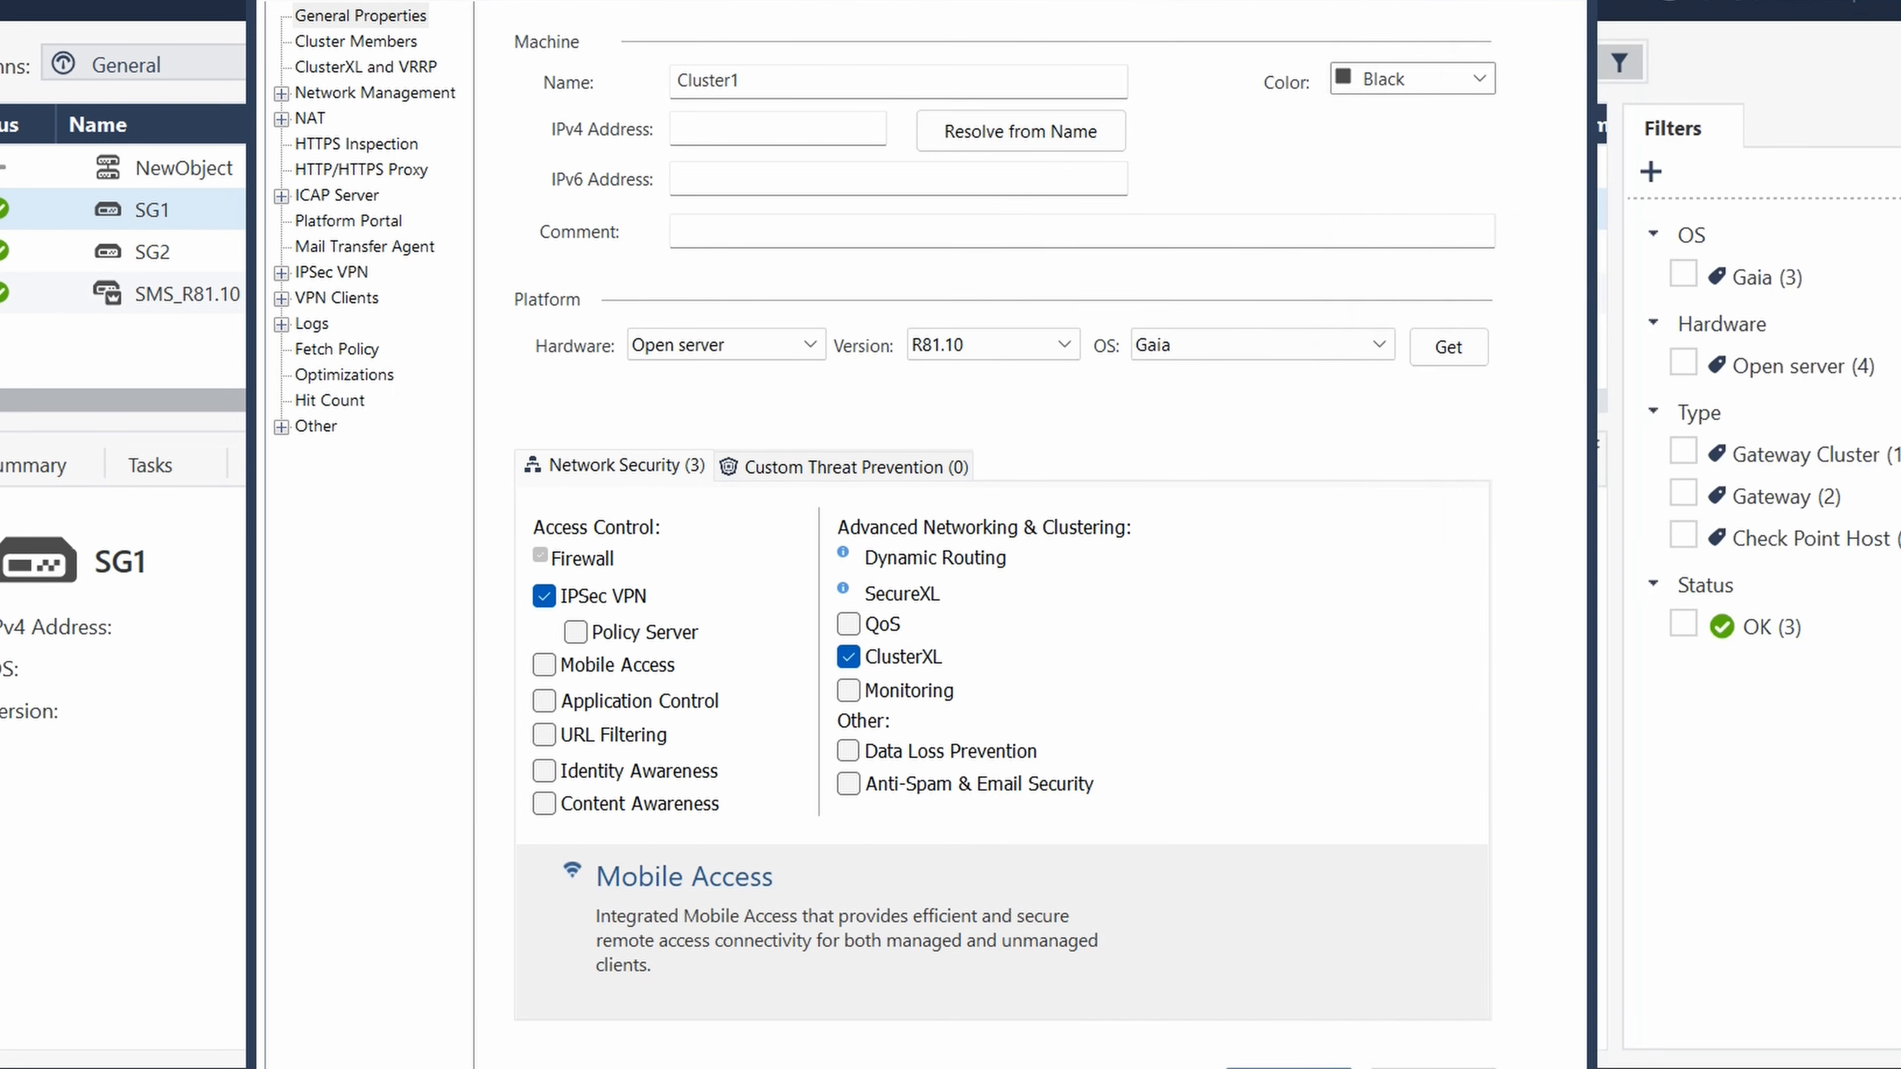
left_click(842, 142)
type("192.168.1.103")
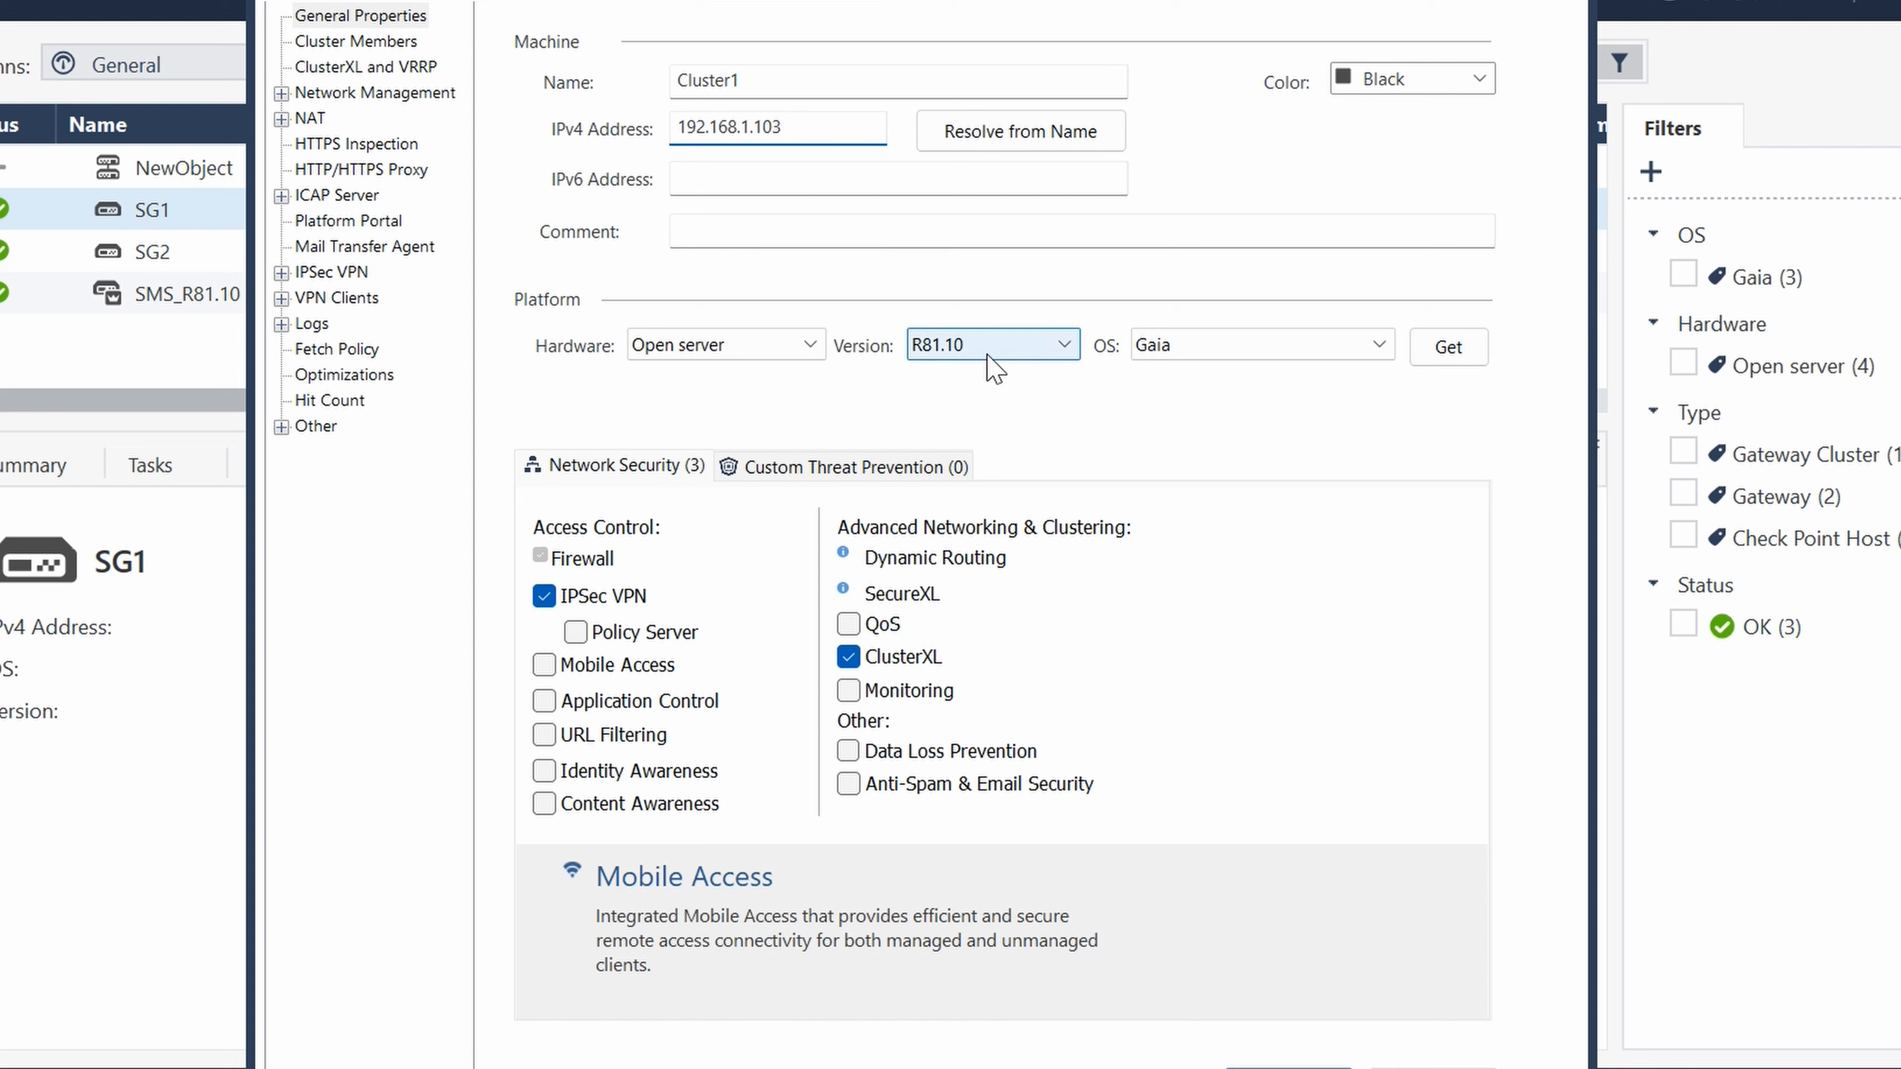
- Set the cluster's platform version to R80.30 and disable the IPSec VPN blade
left_click(1044, 346)
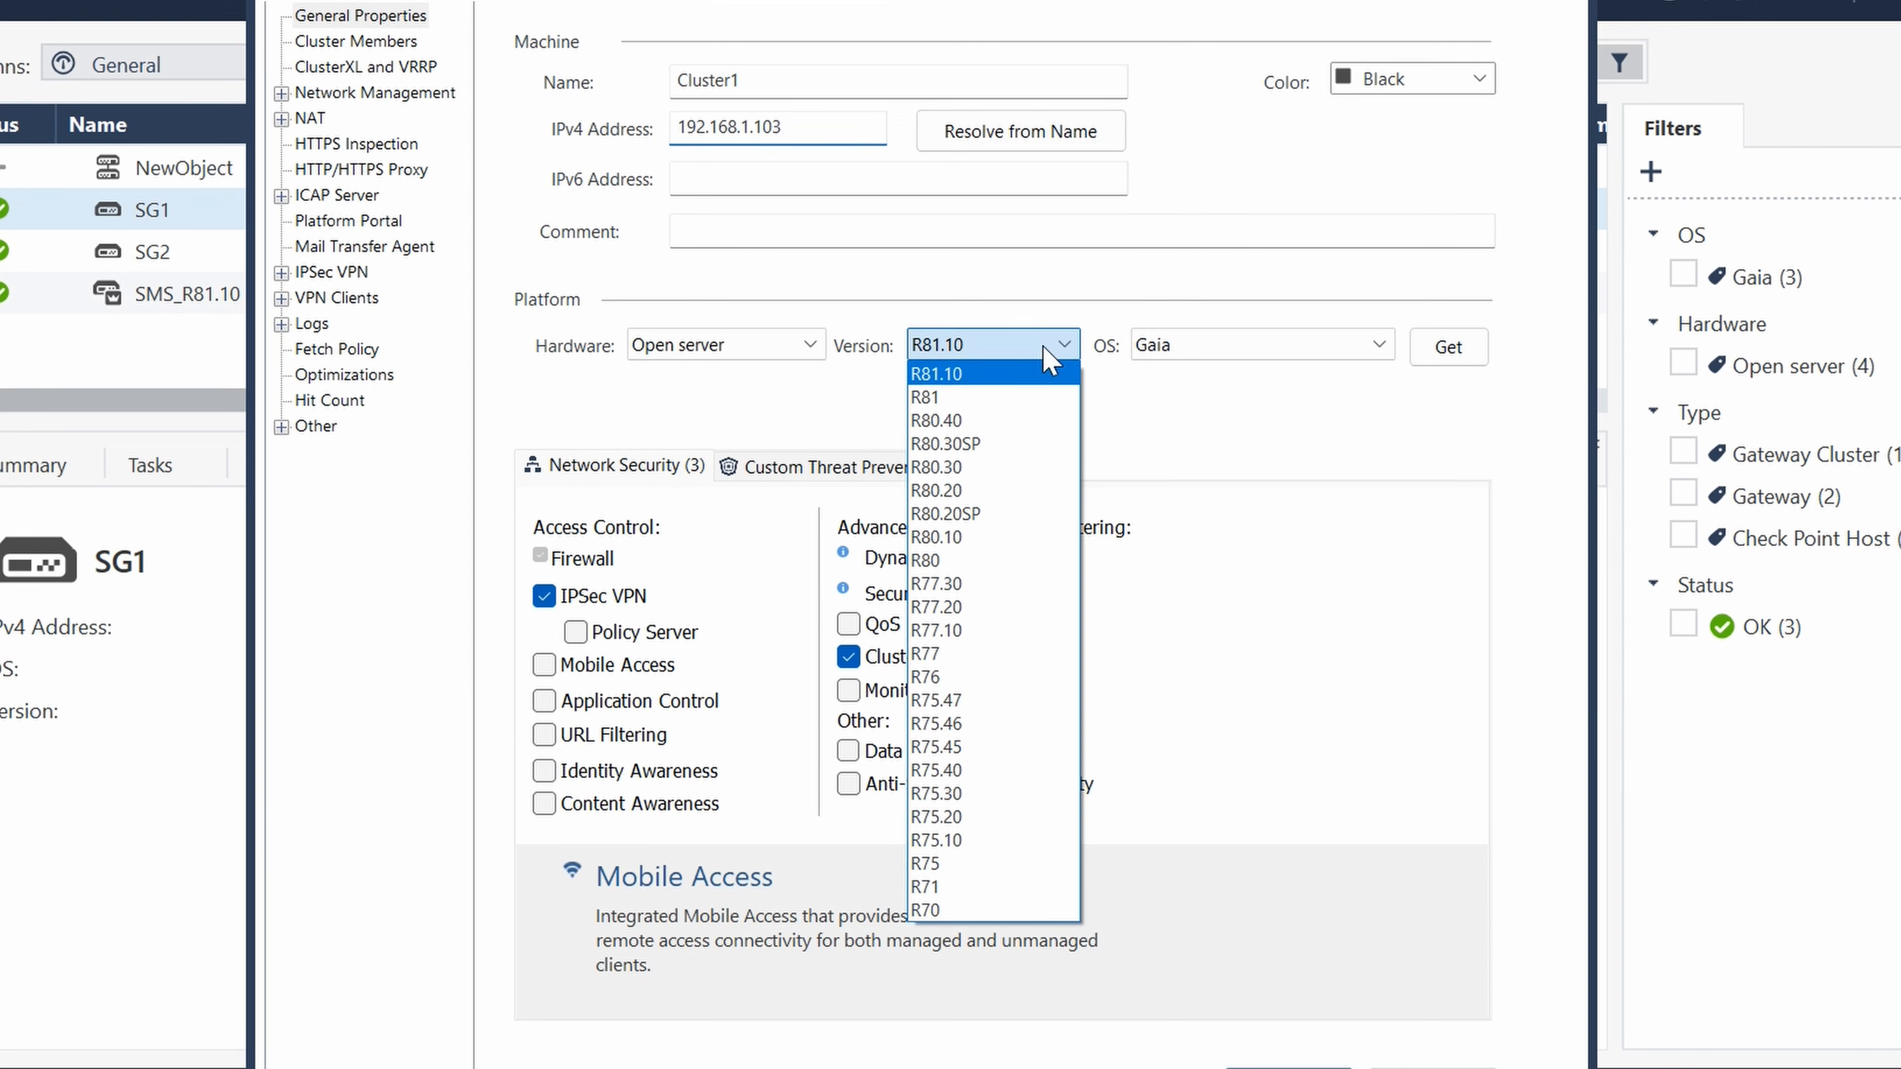
left_click(1061, 453)
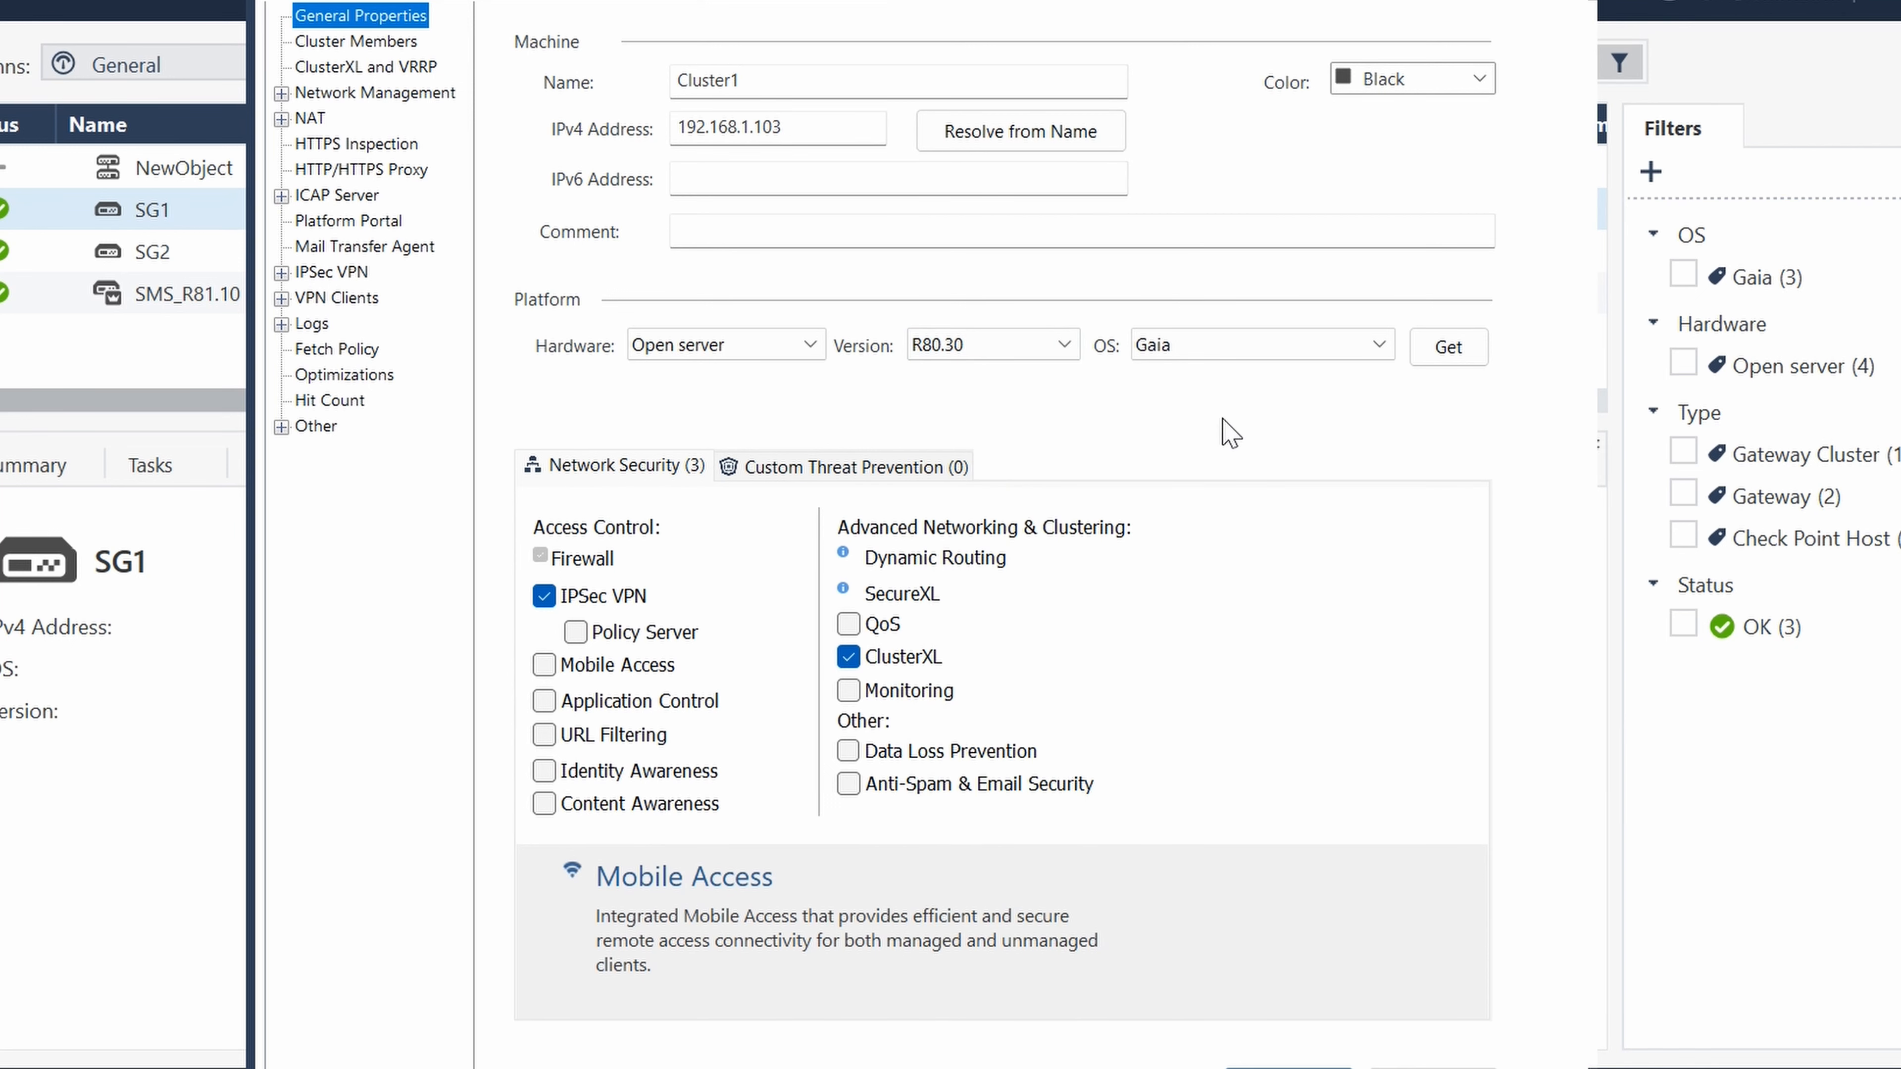
left_click(546, 597)
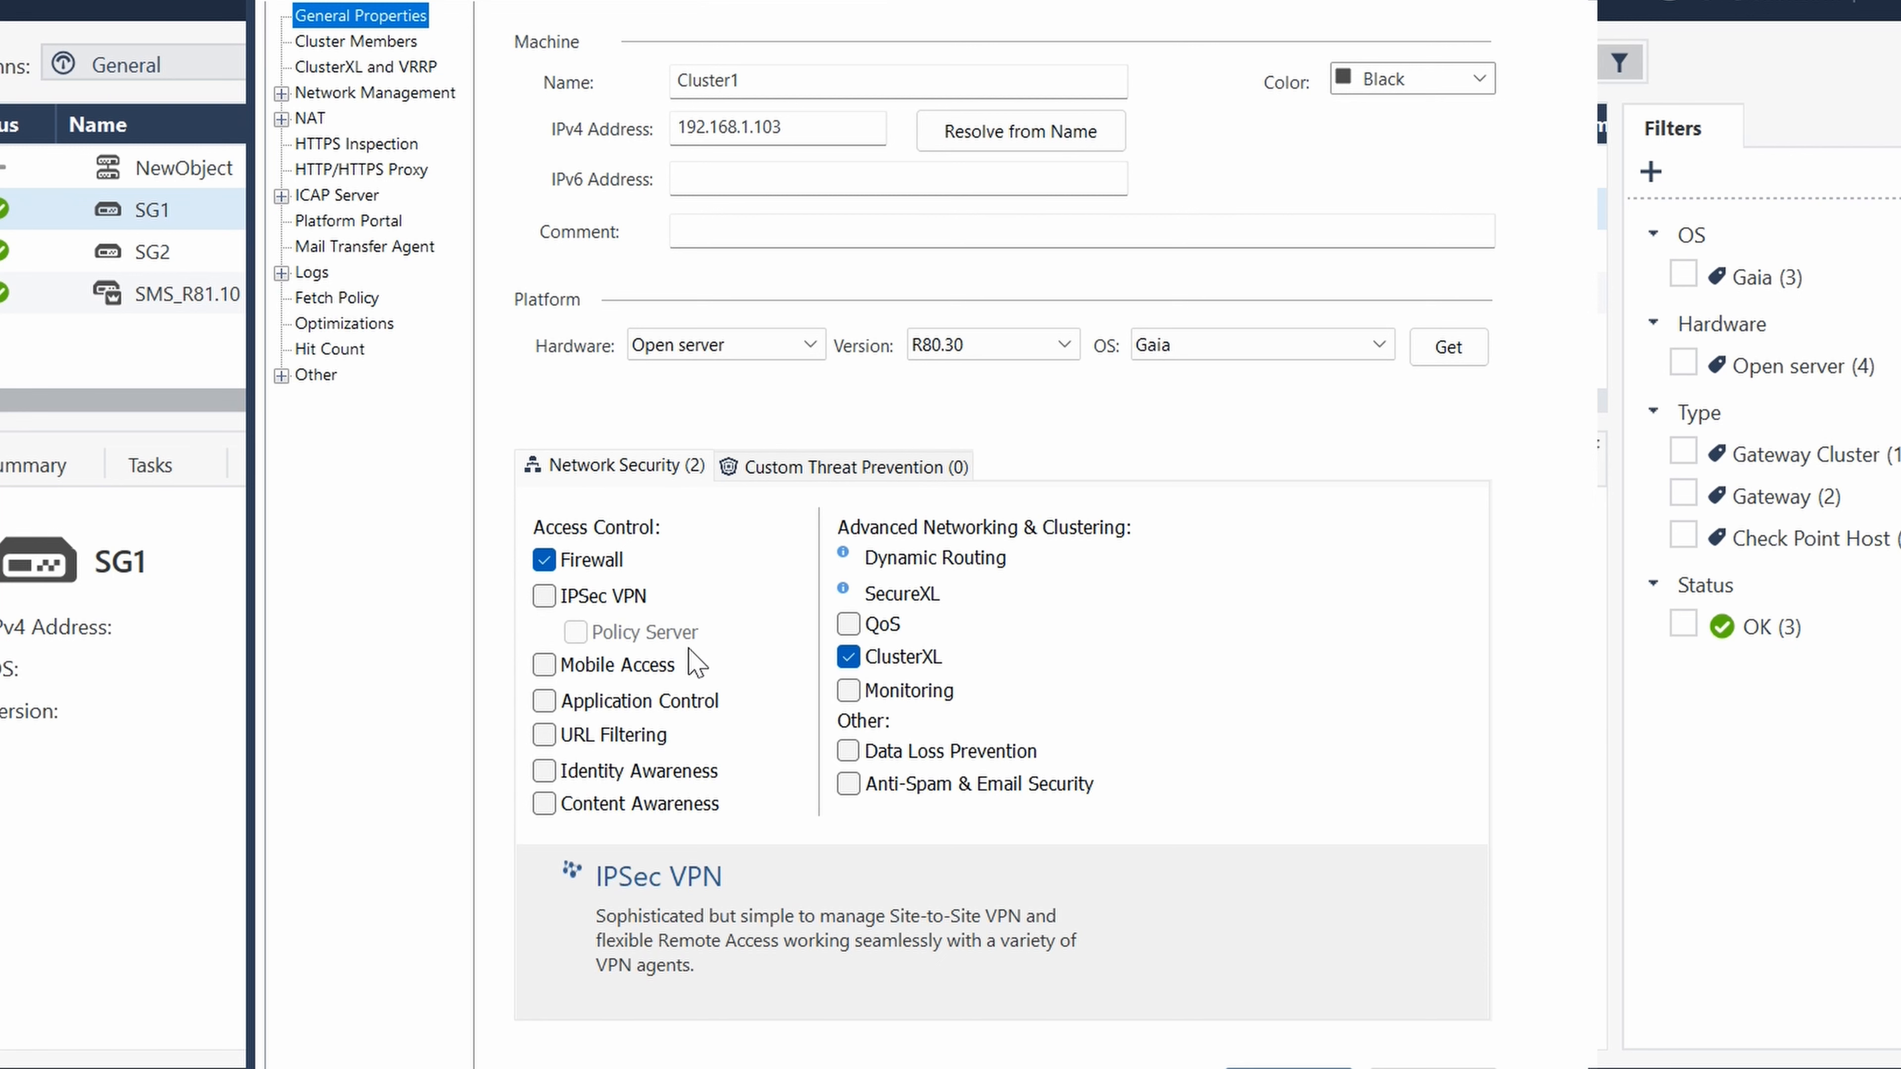
- Add the existing gateway SG1 as a cluster member and accept its conversion
left_click(378, 43)
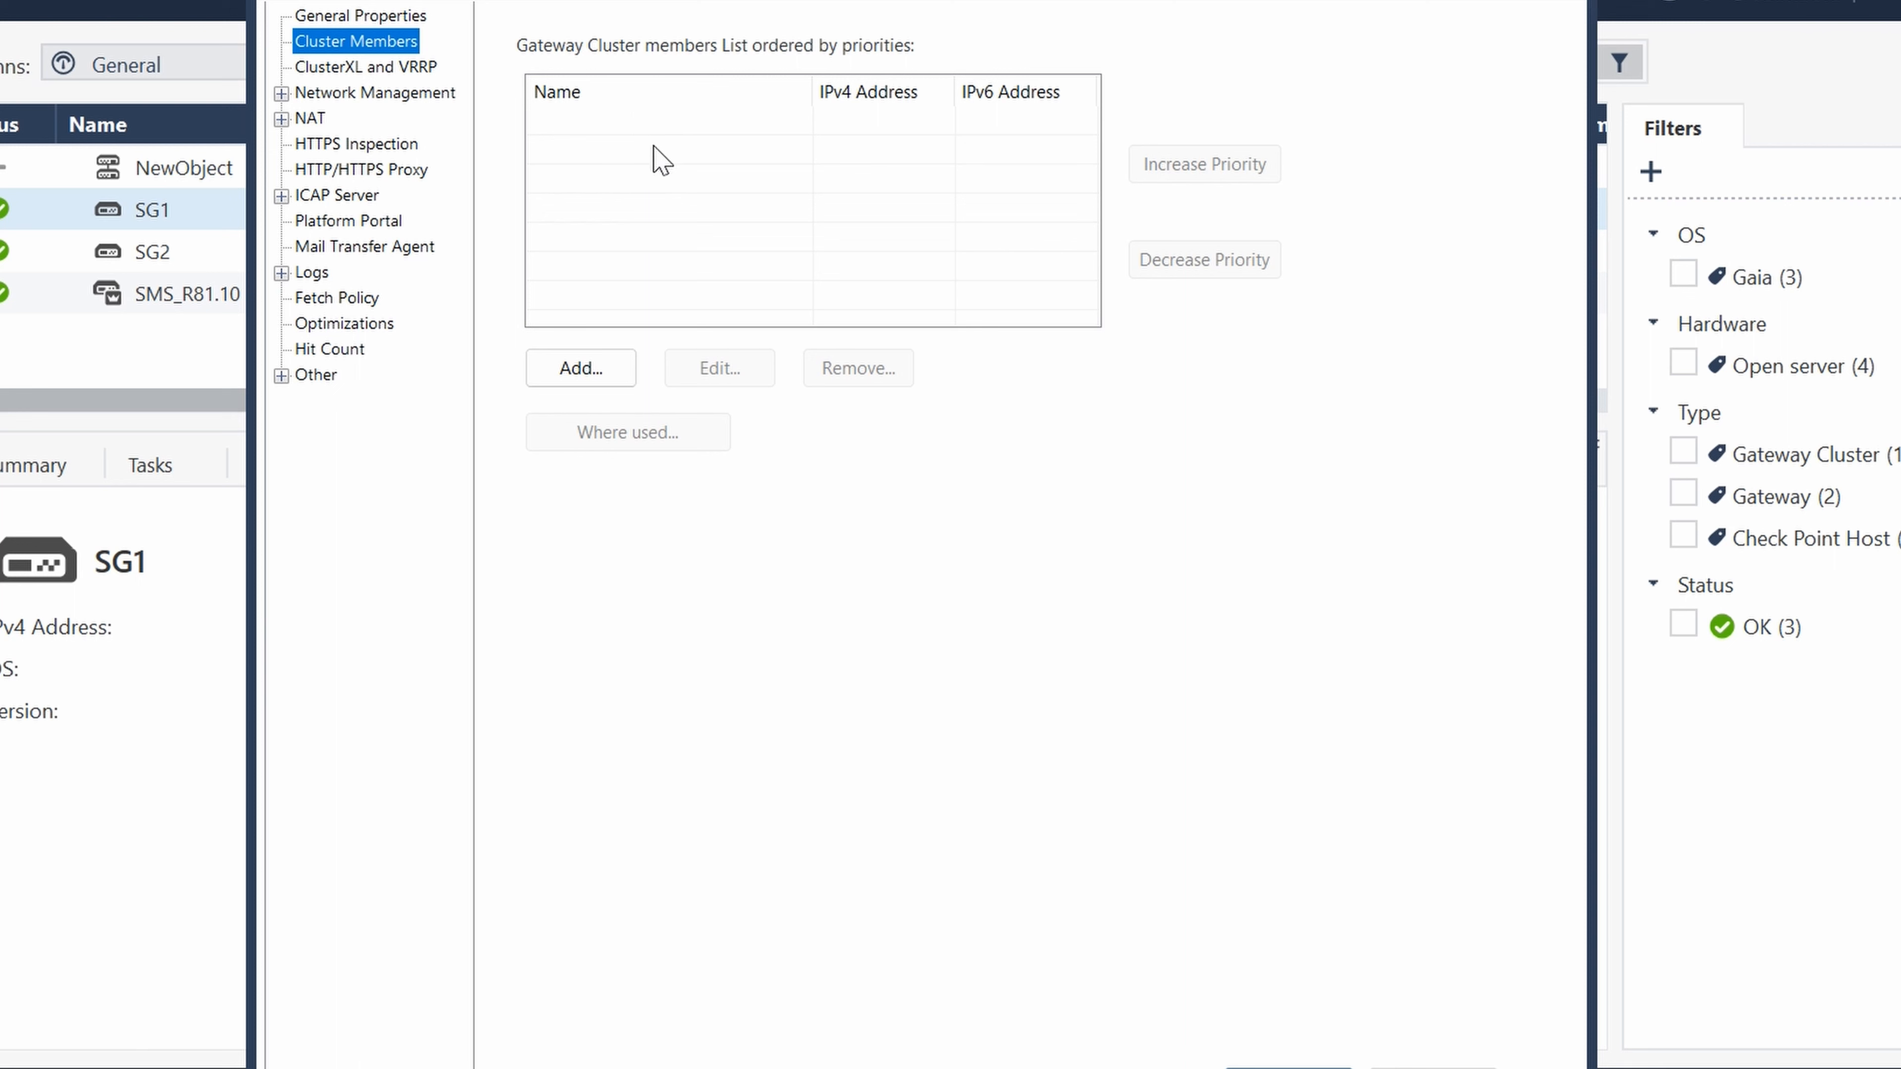
left_click(608, 370)
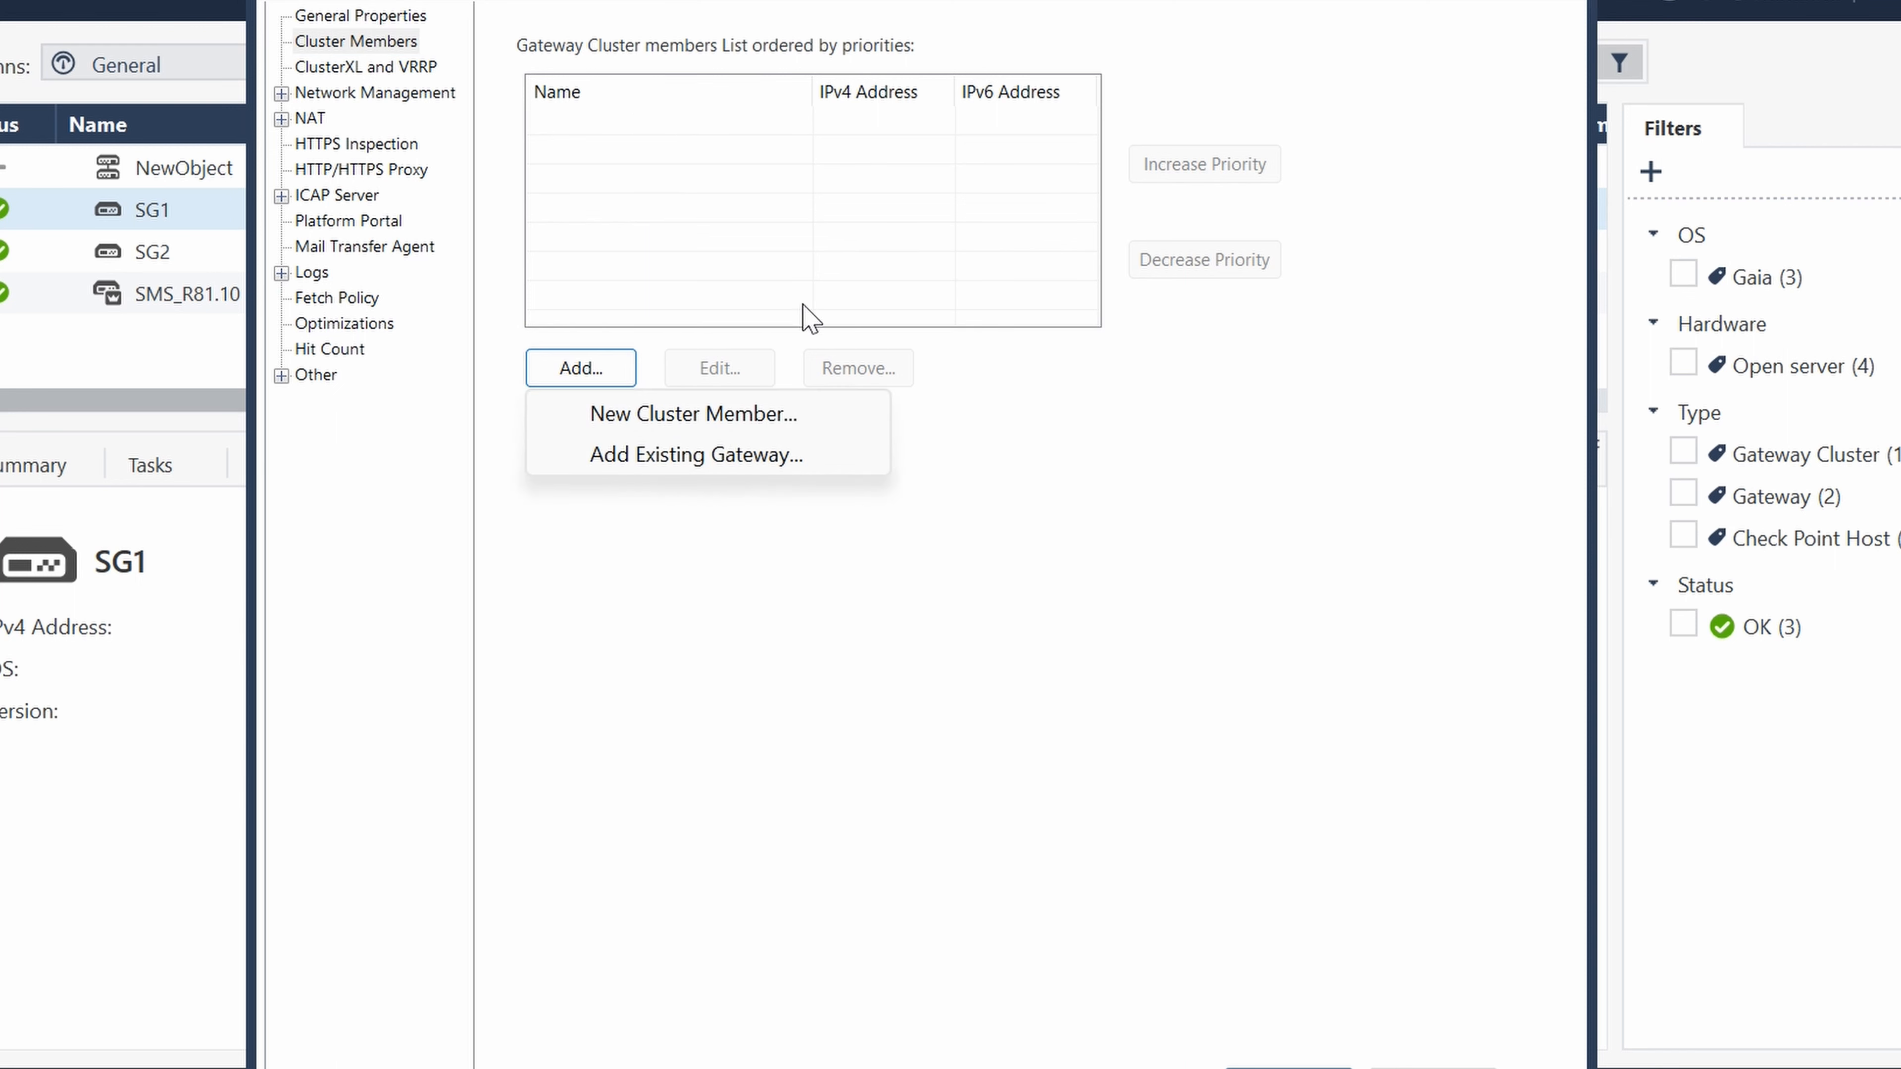
left_click(692, 457)
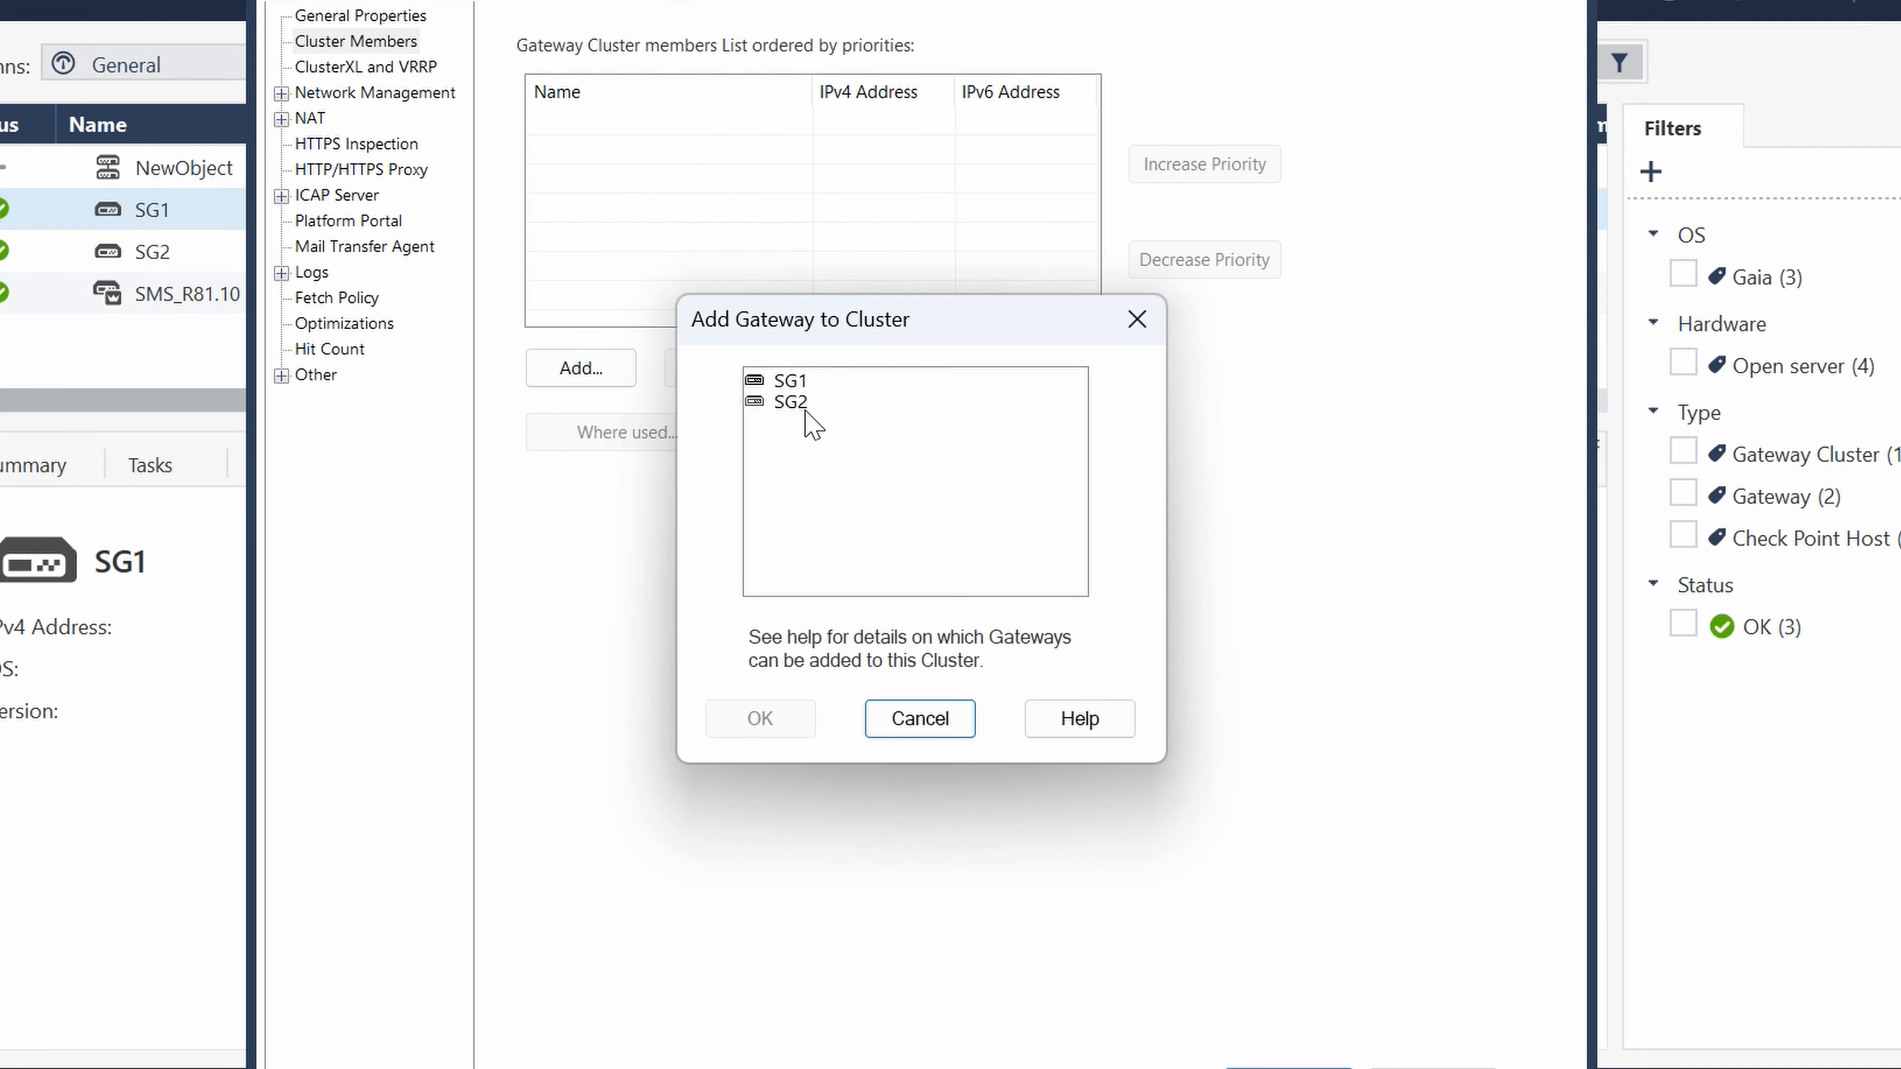
left_click(793, 381)
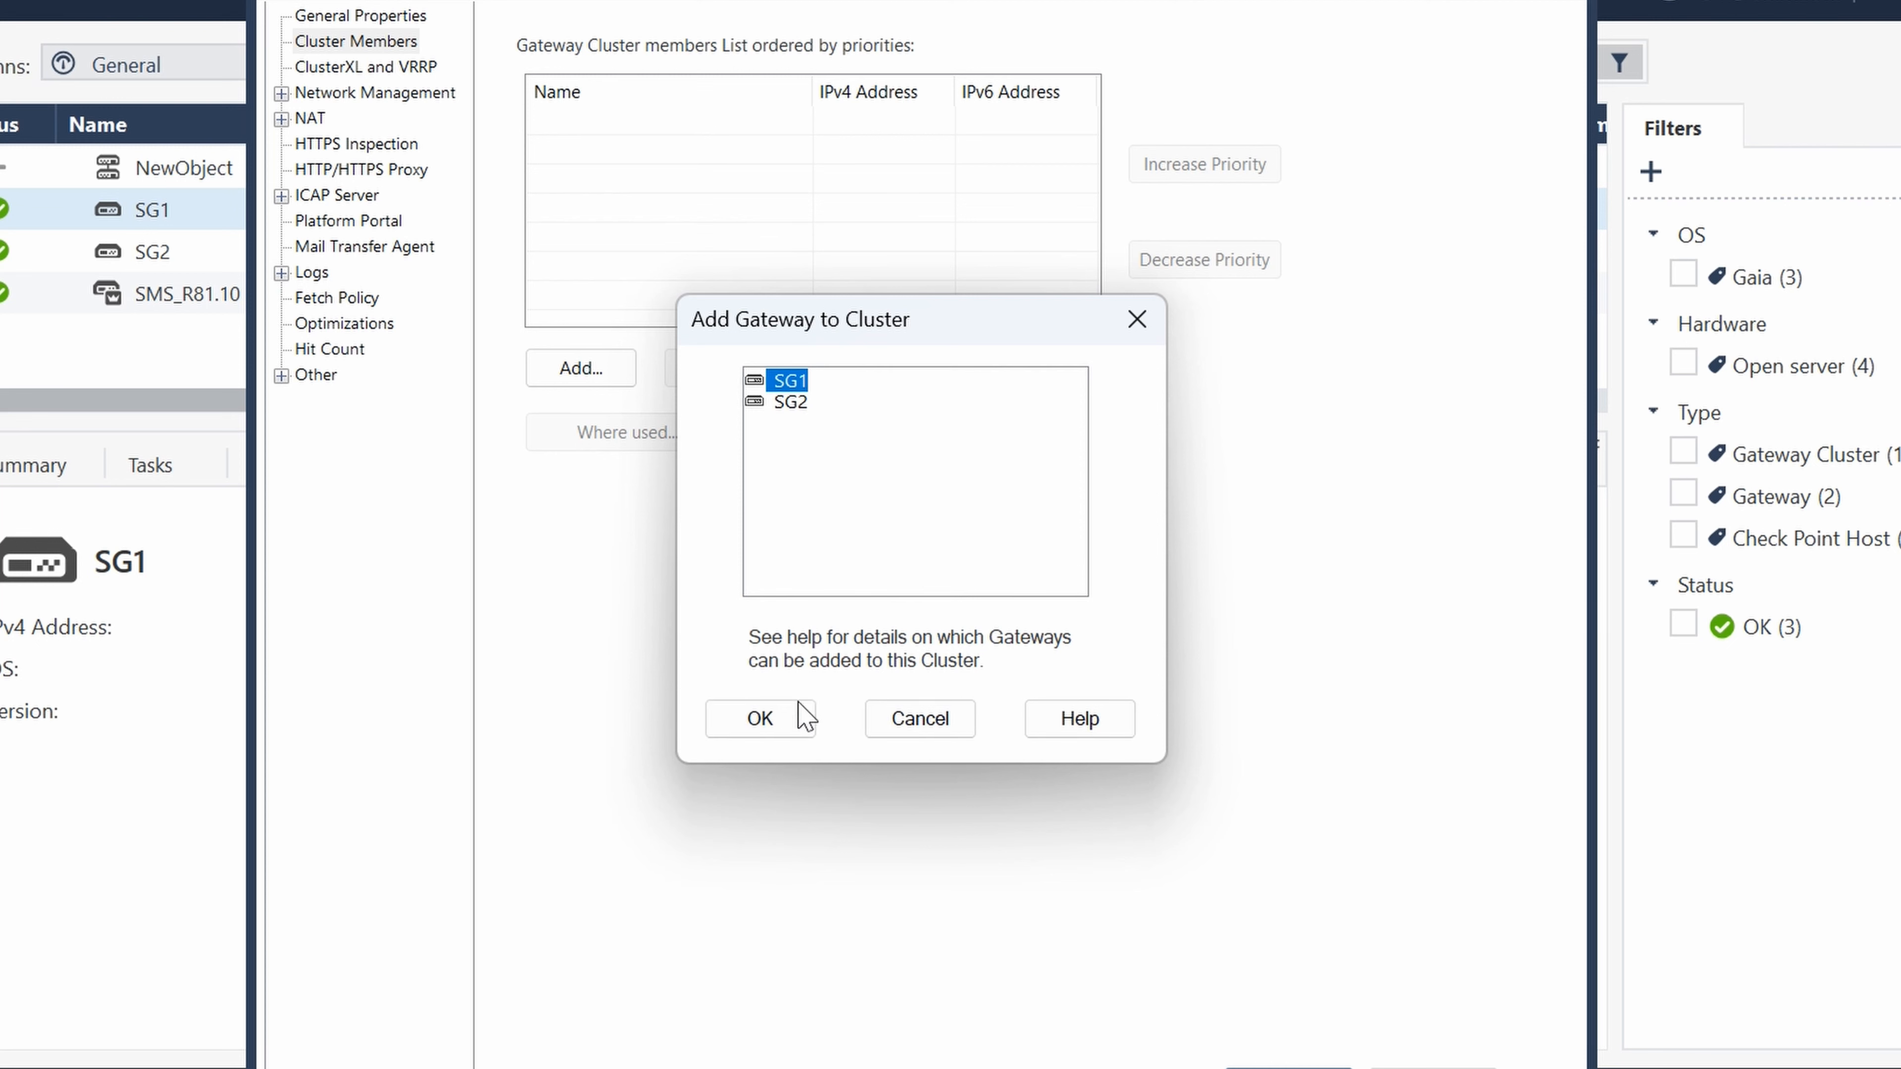
left_click(767, 717)
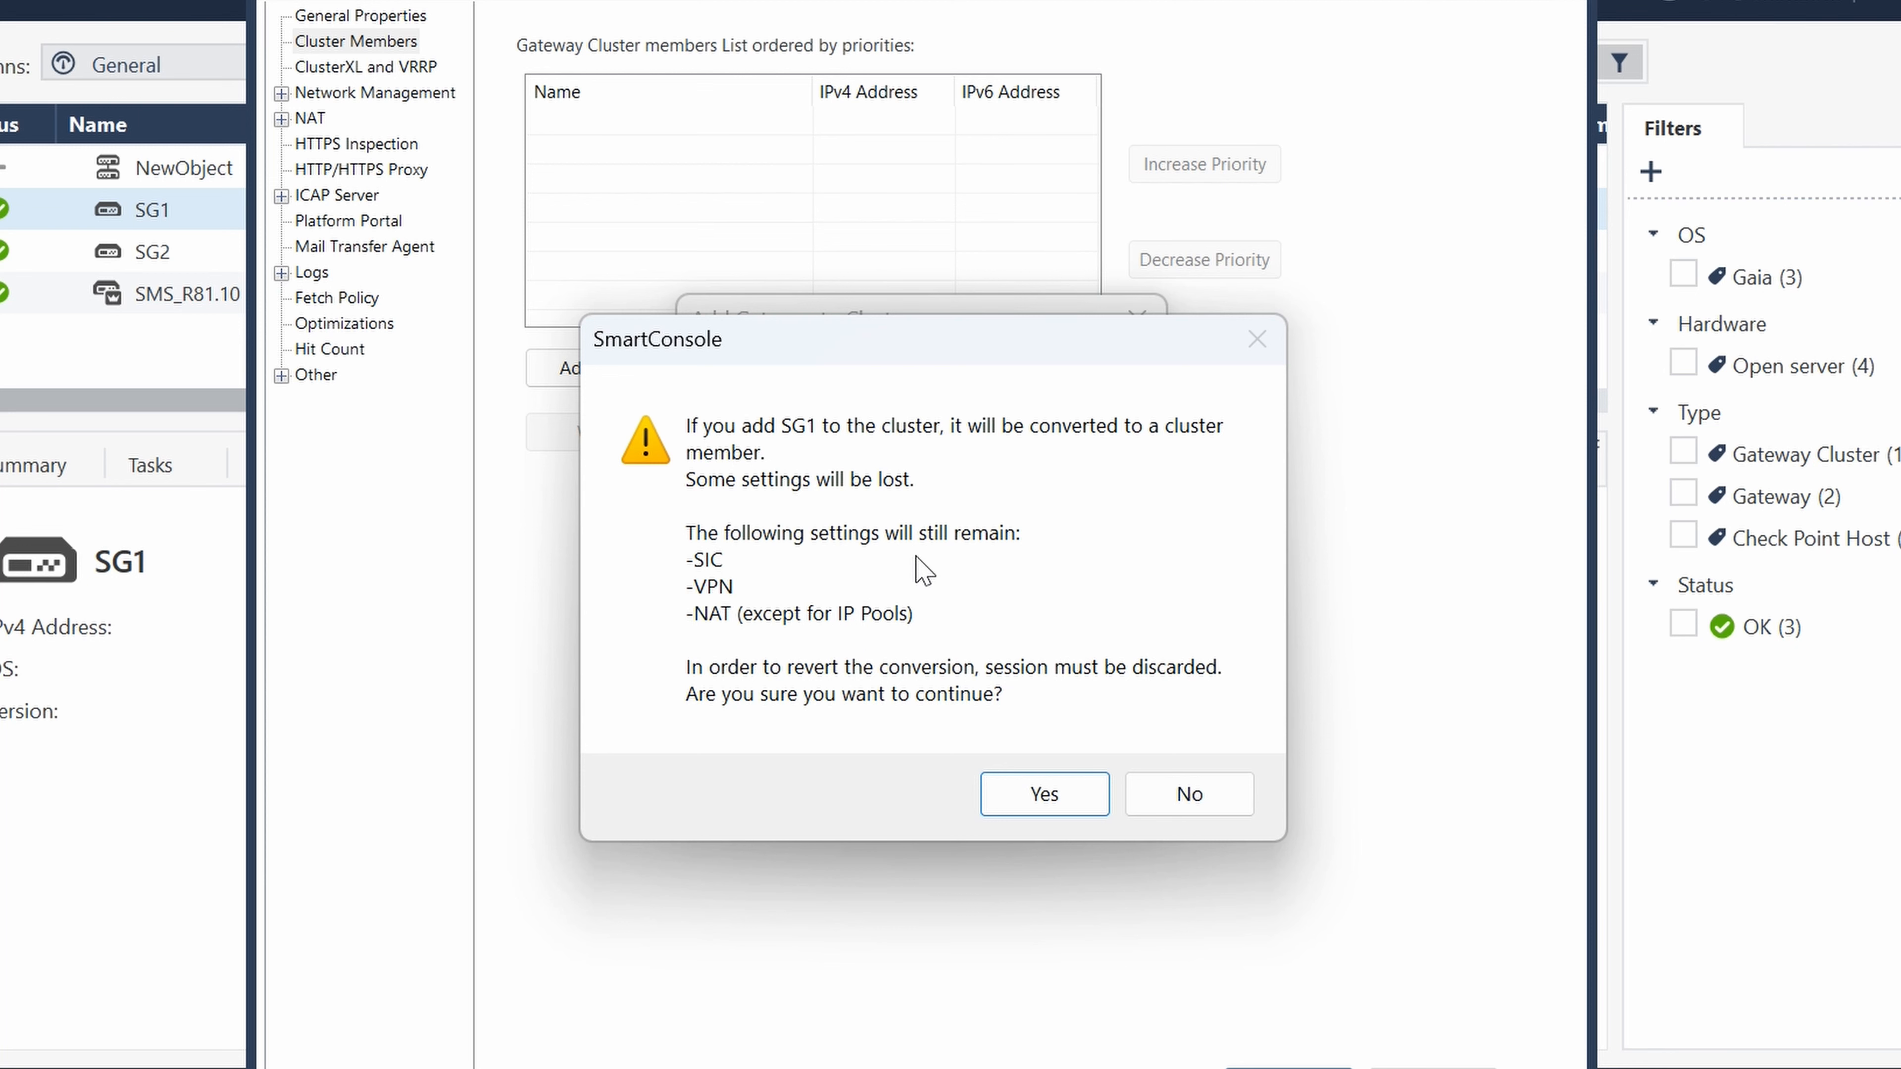
left_click(1042, 794)
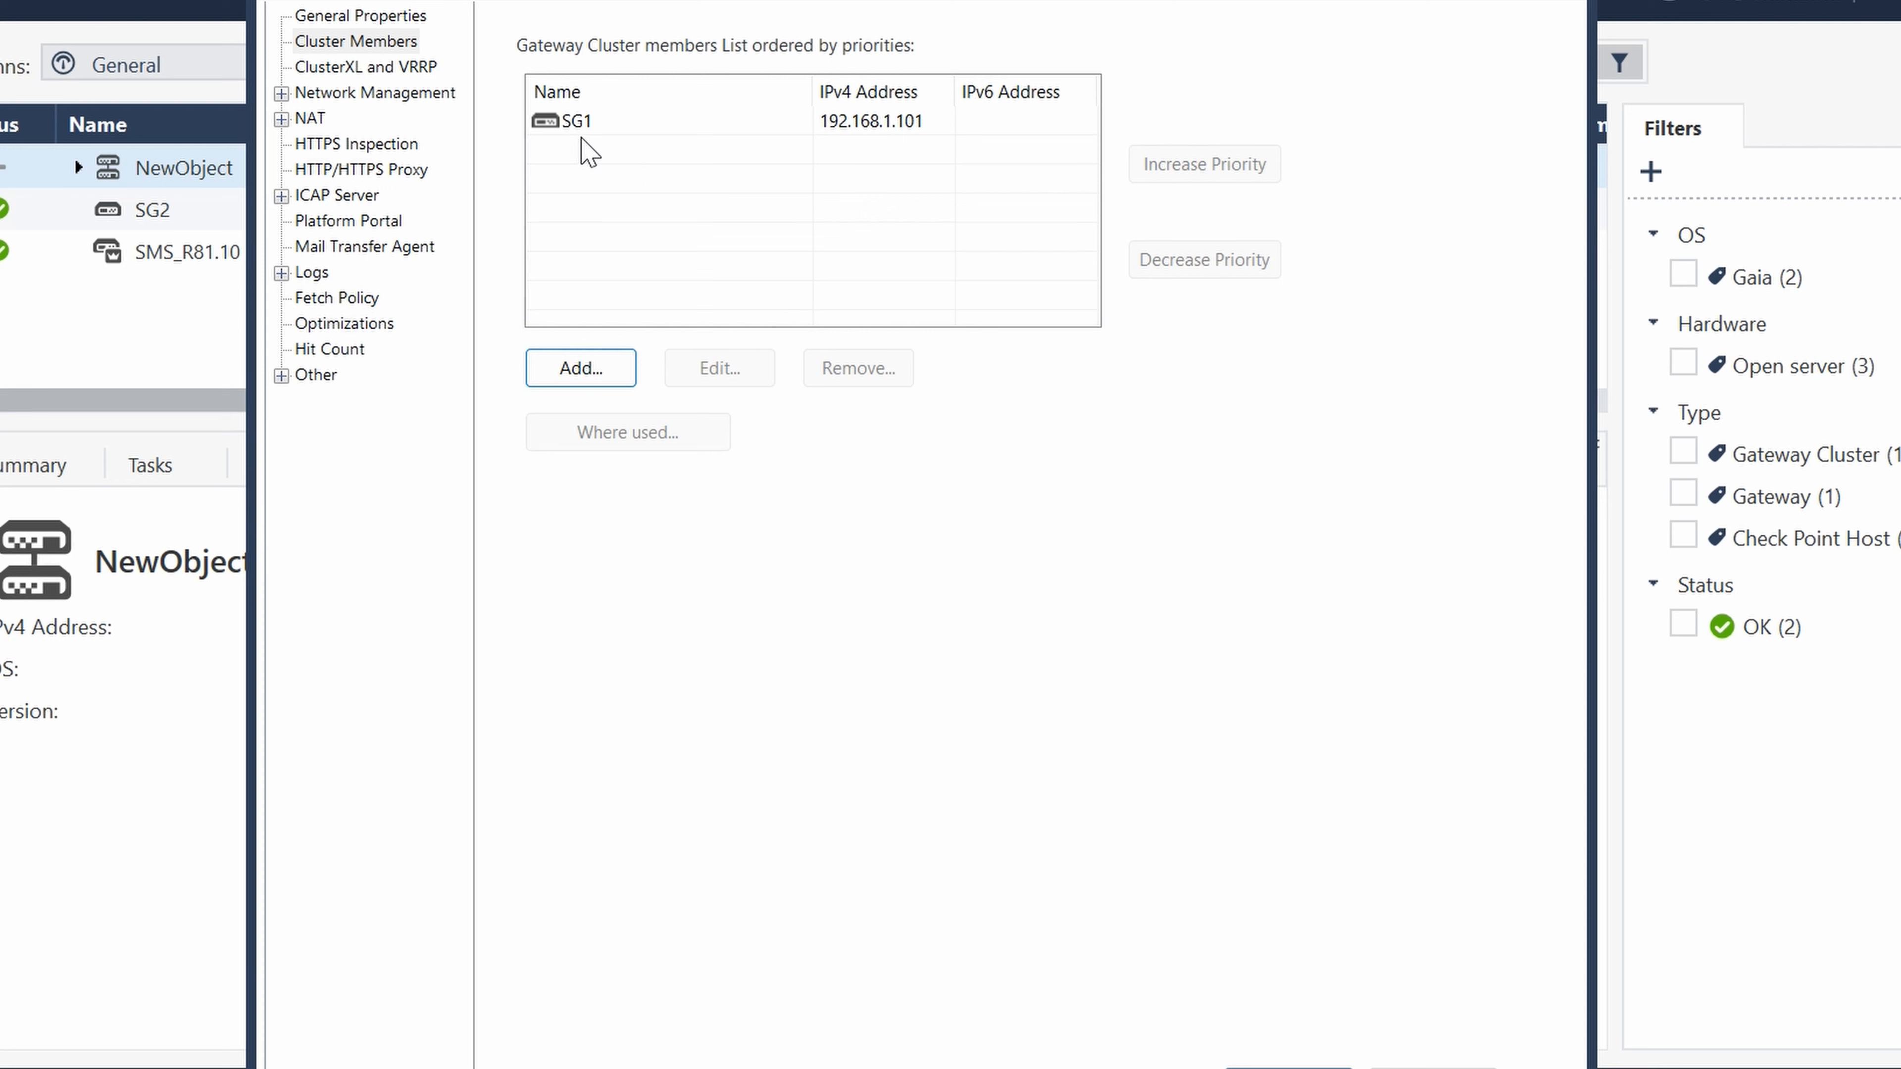
- Add the existing gateway SG2 as the second cluster member and accept its conversion
left_click(606, 369)
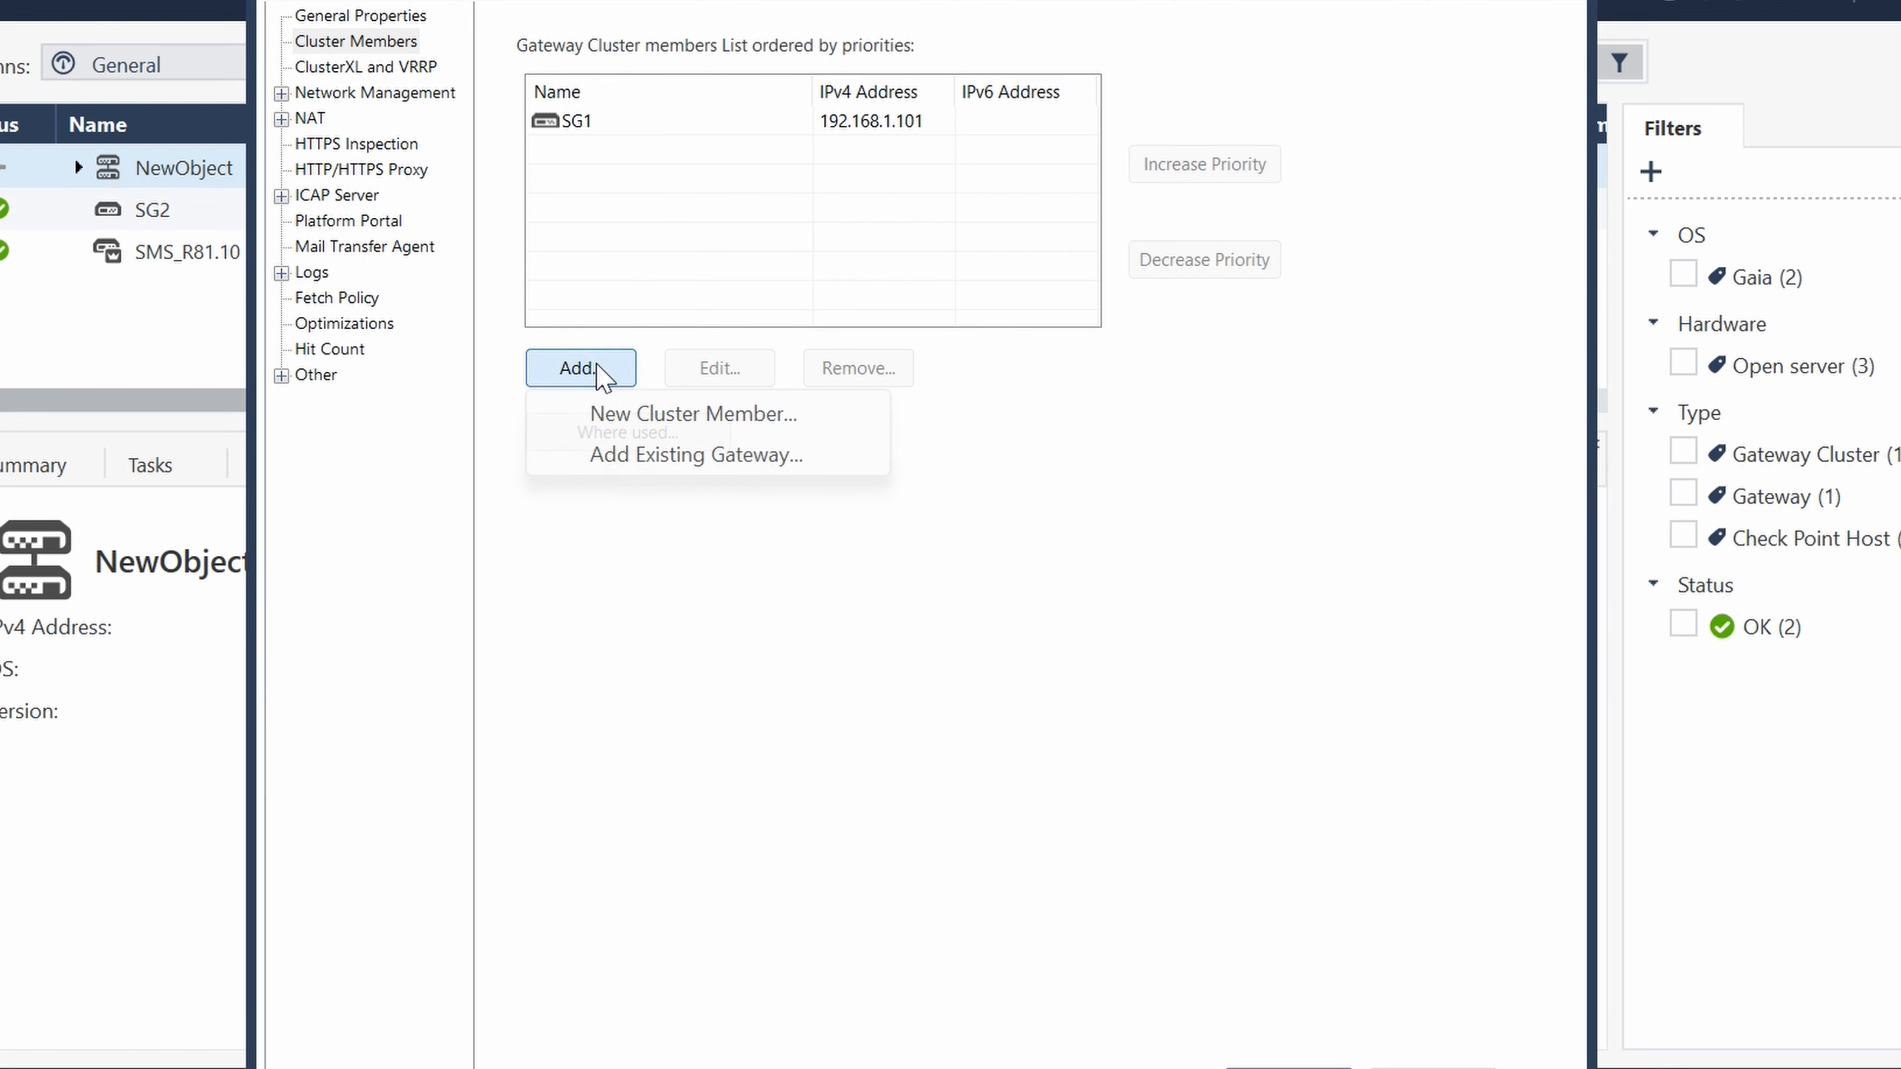
left_click(679, 453)
left_click(823, 396)
left_click(778, 717)
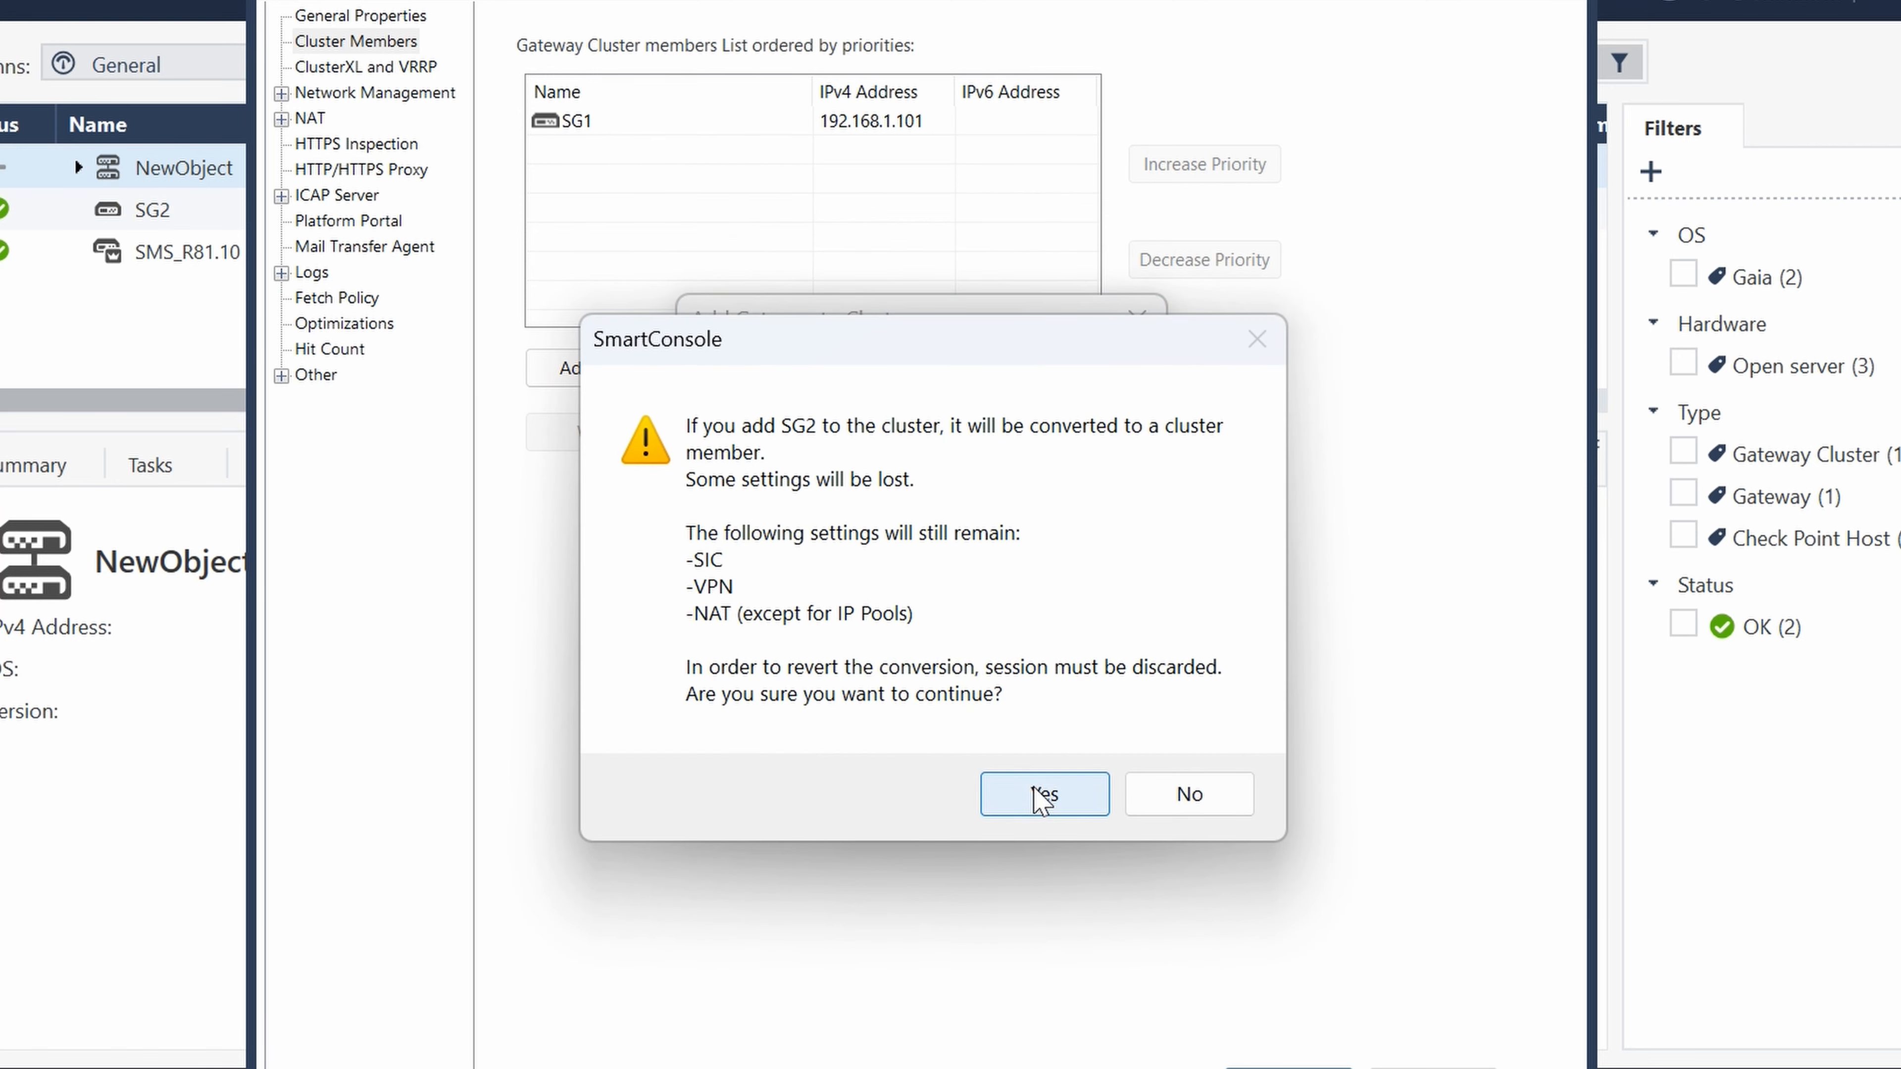
left_click(1042, 795)
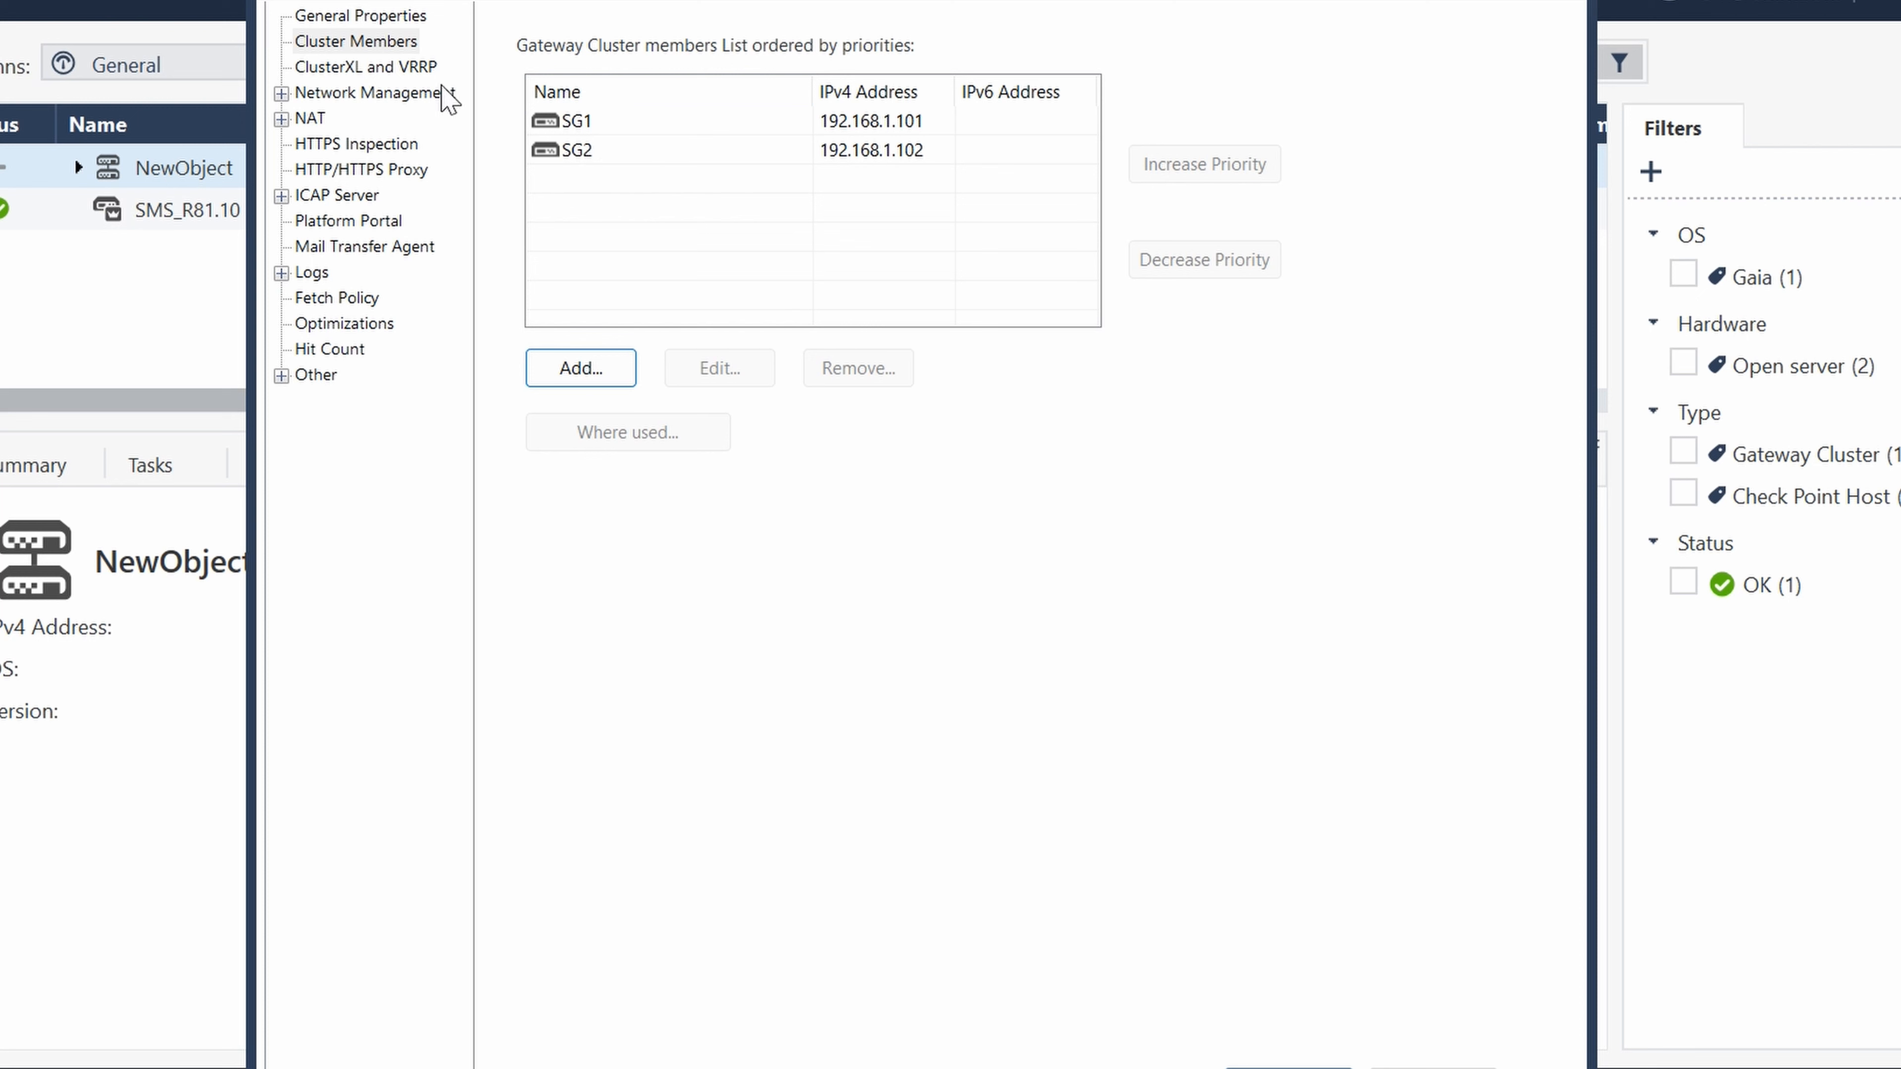
- Choose ClusterXL as the High Availability mode in the cluster's ClusterXL and VRRP settings
left_click(370, 69)
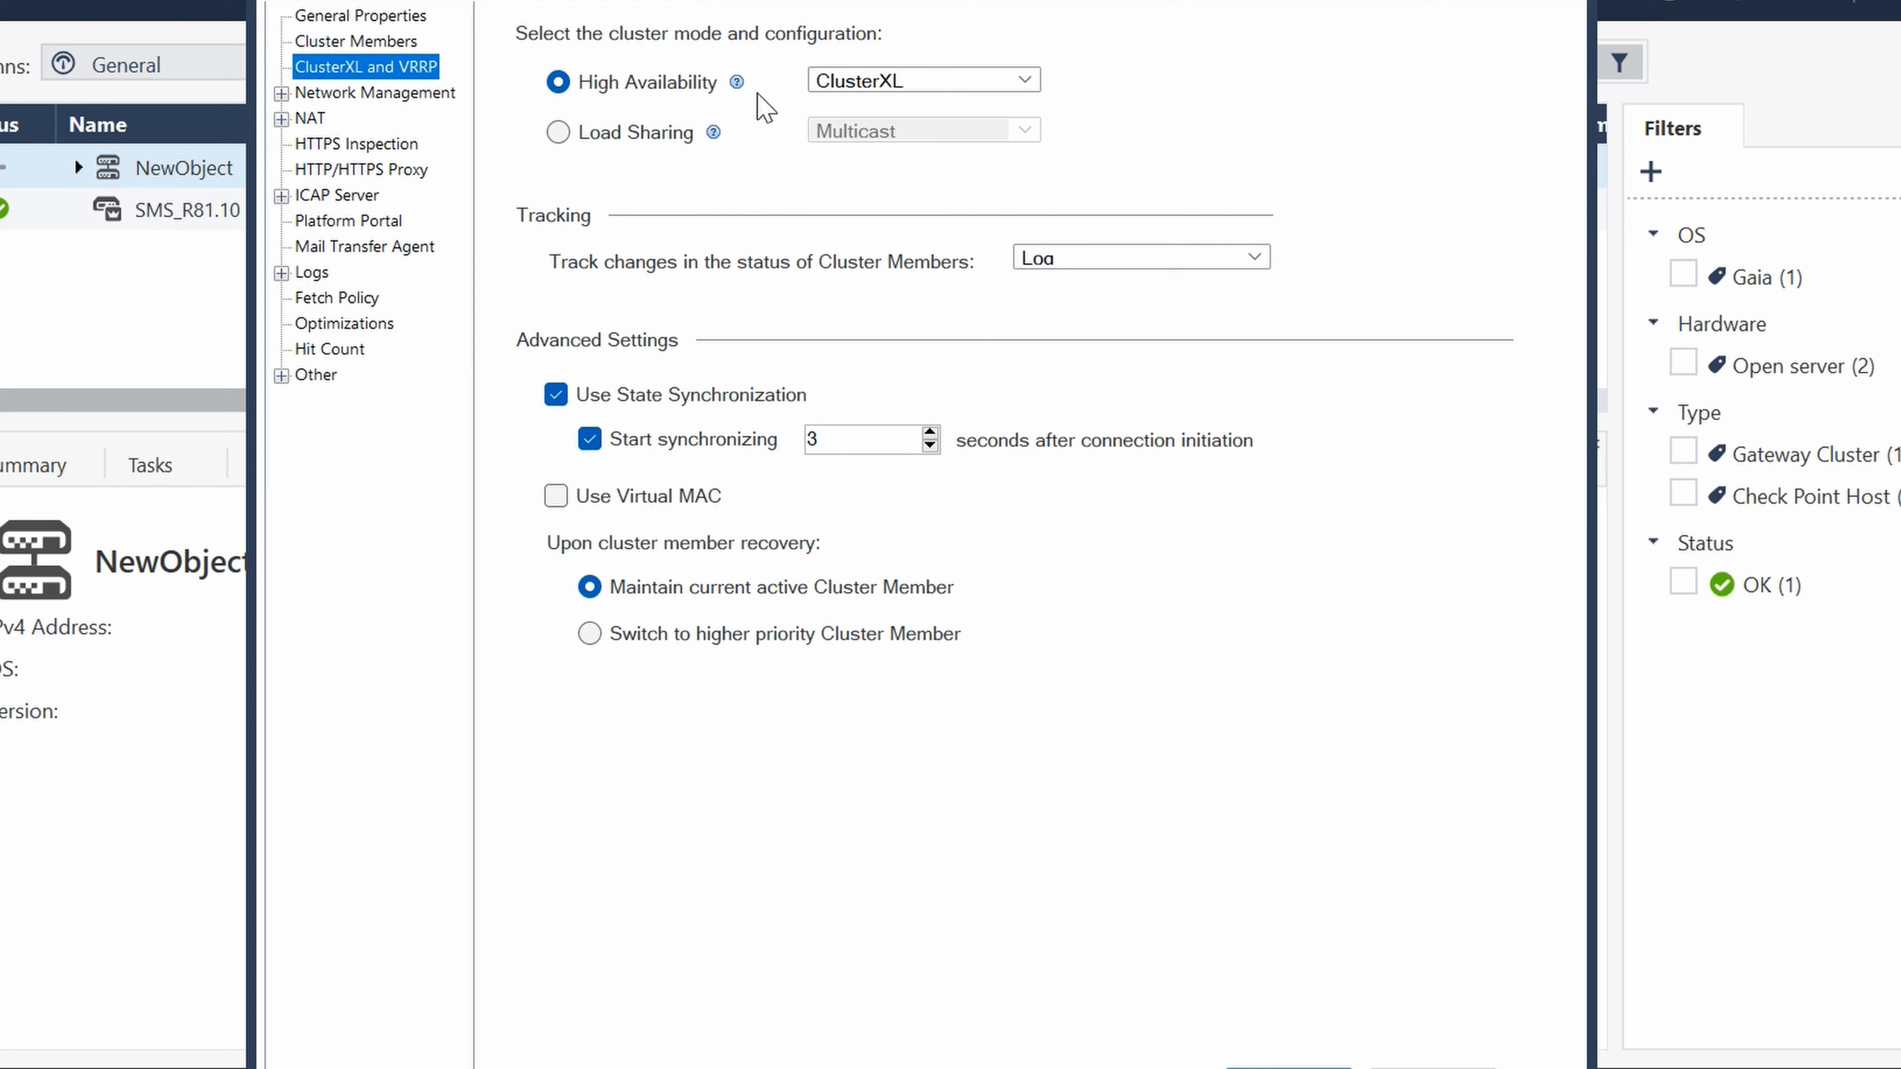
left_click(886, 82)
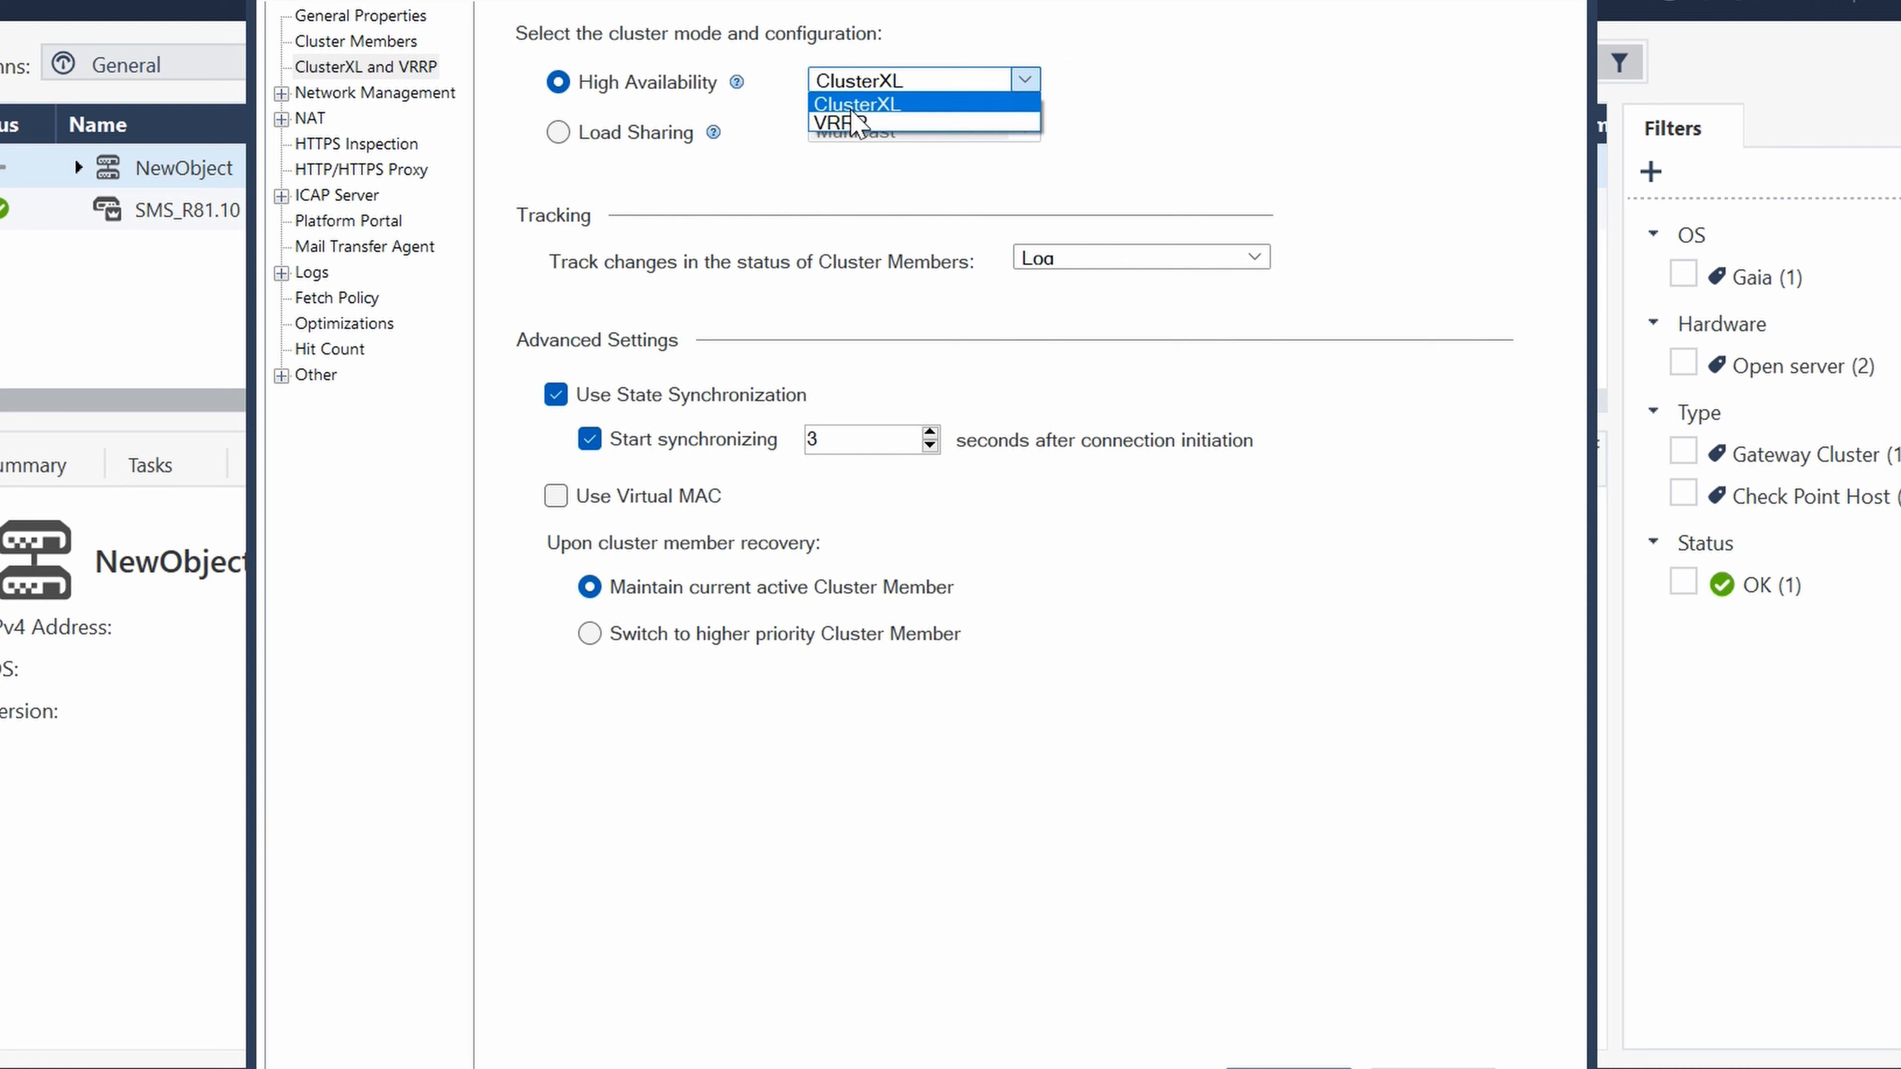
left_click(853, 101)
left_click(1023, 80)
left_click(928, 103)
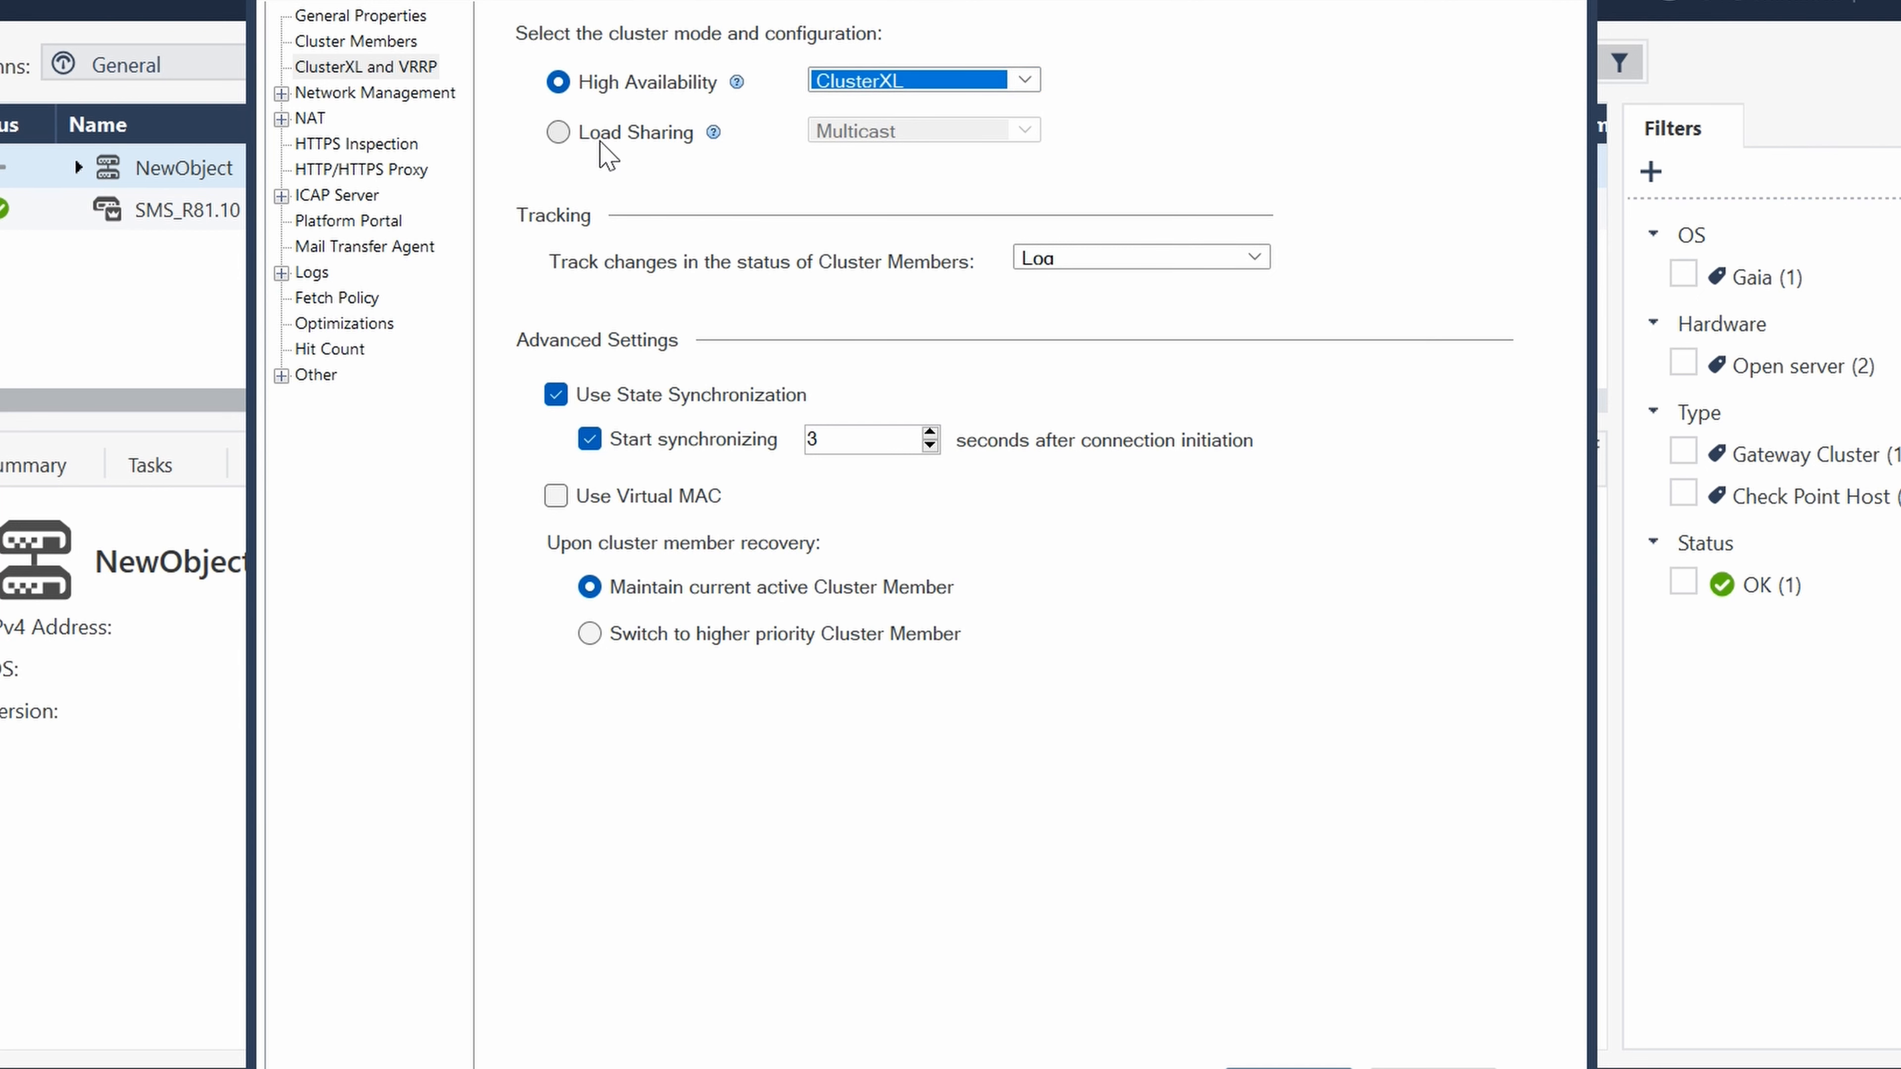
- Try switching the cluster mode to Load Sharing
left_click(620, 138)
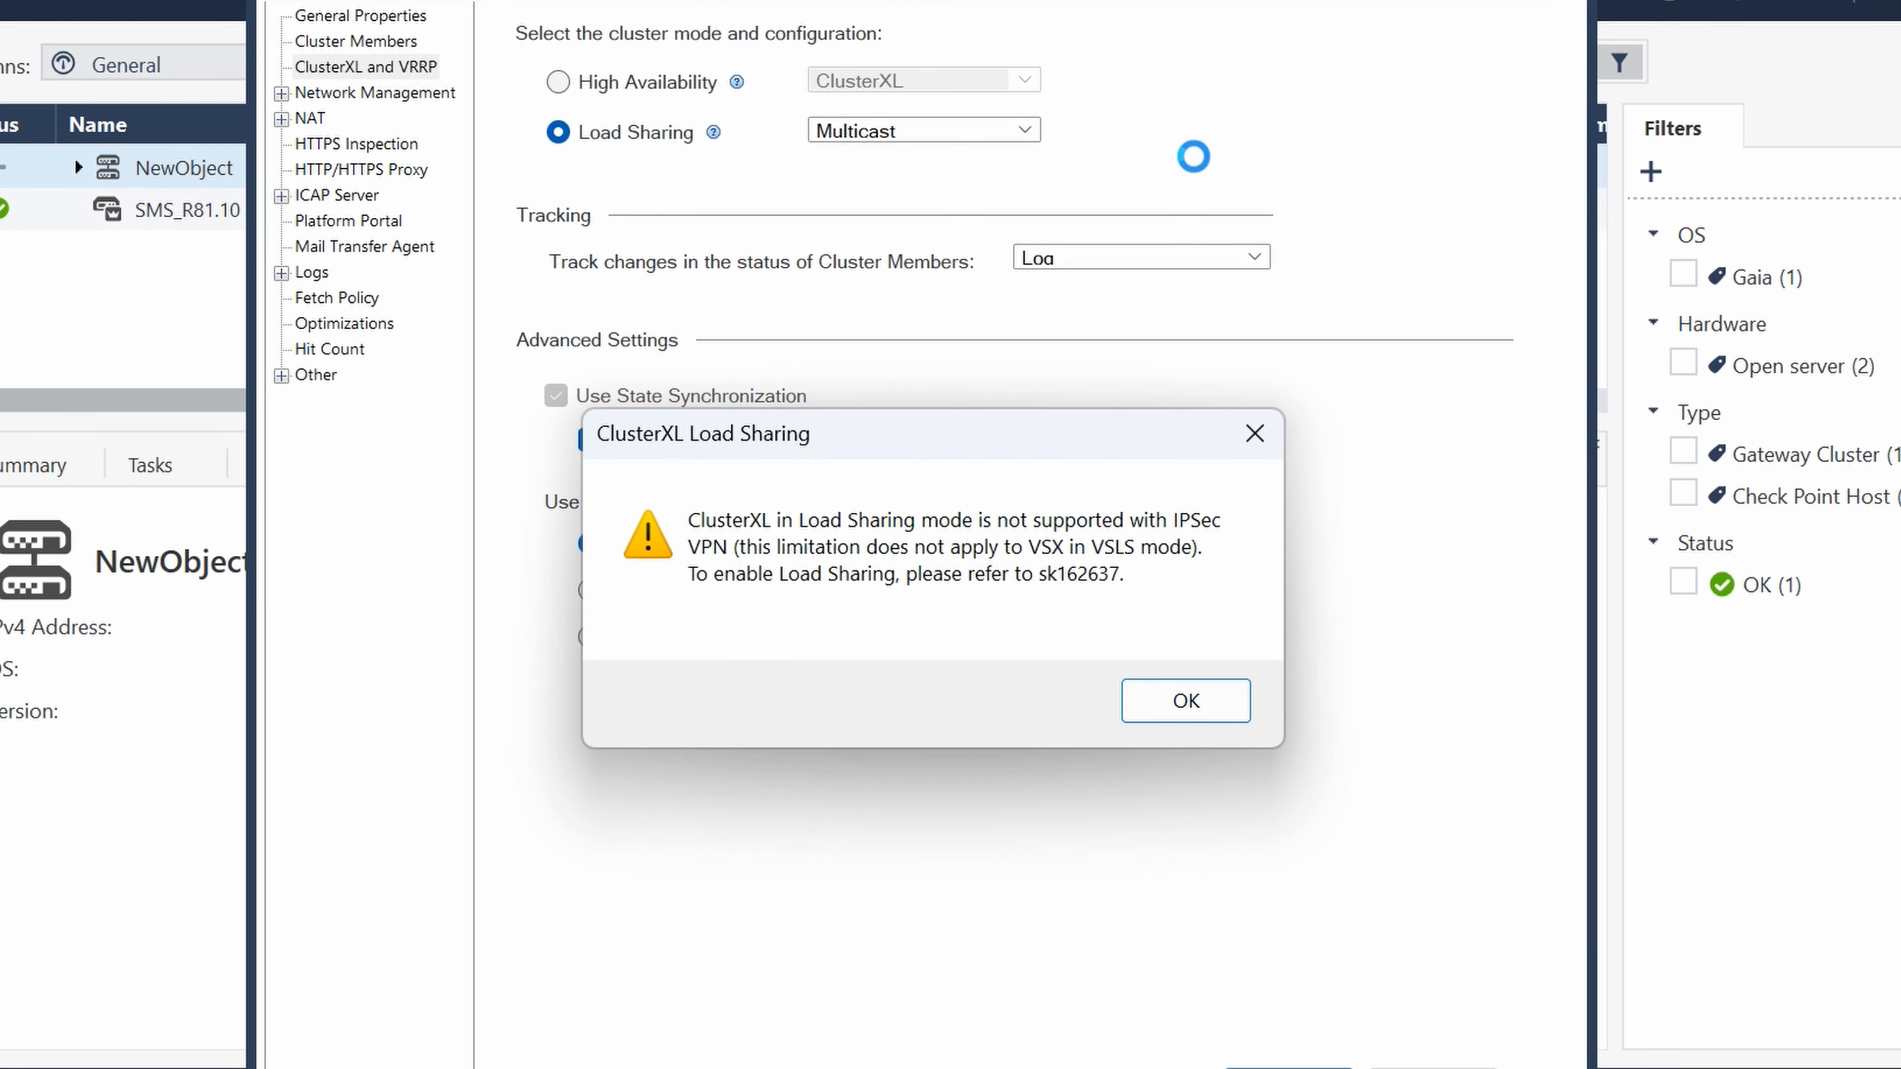
left_click(1186, 701)
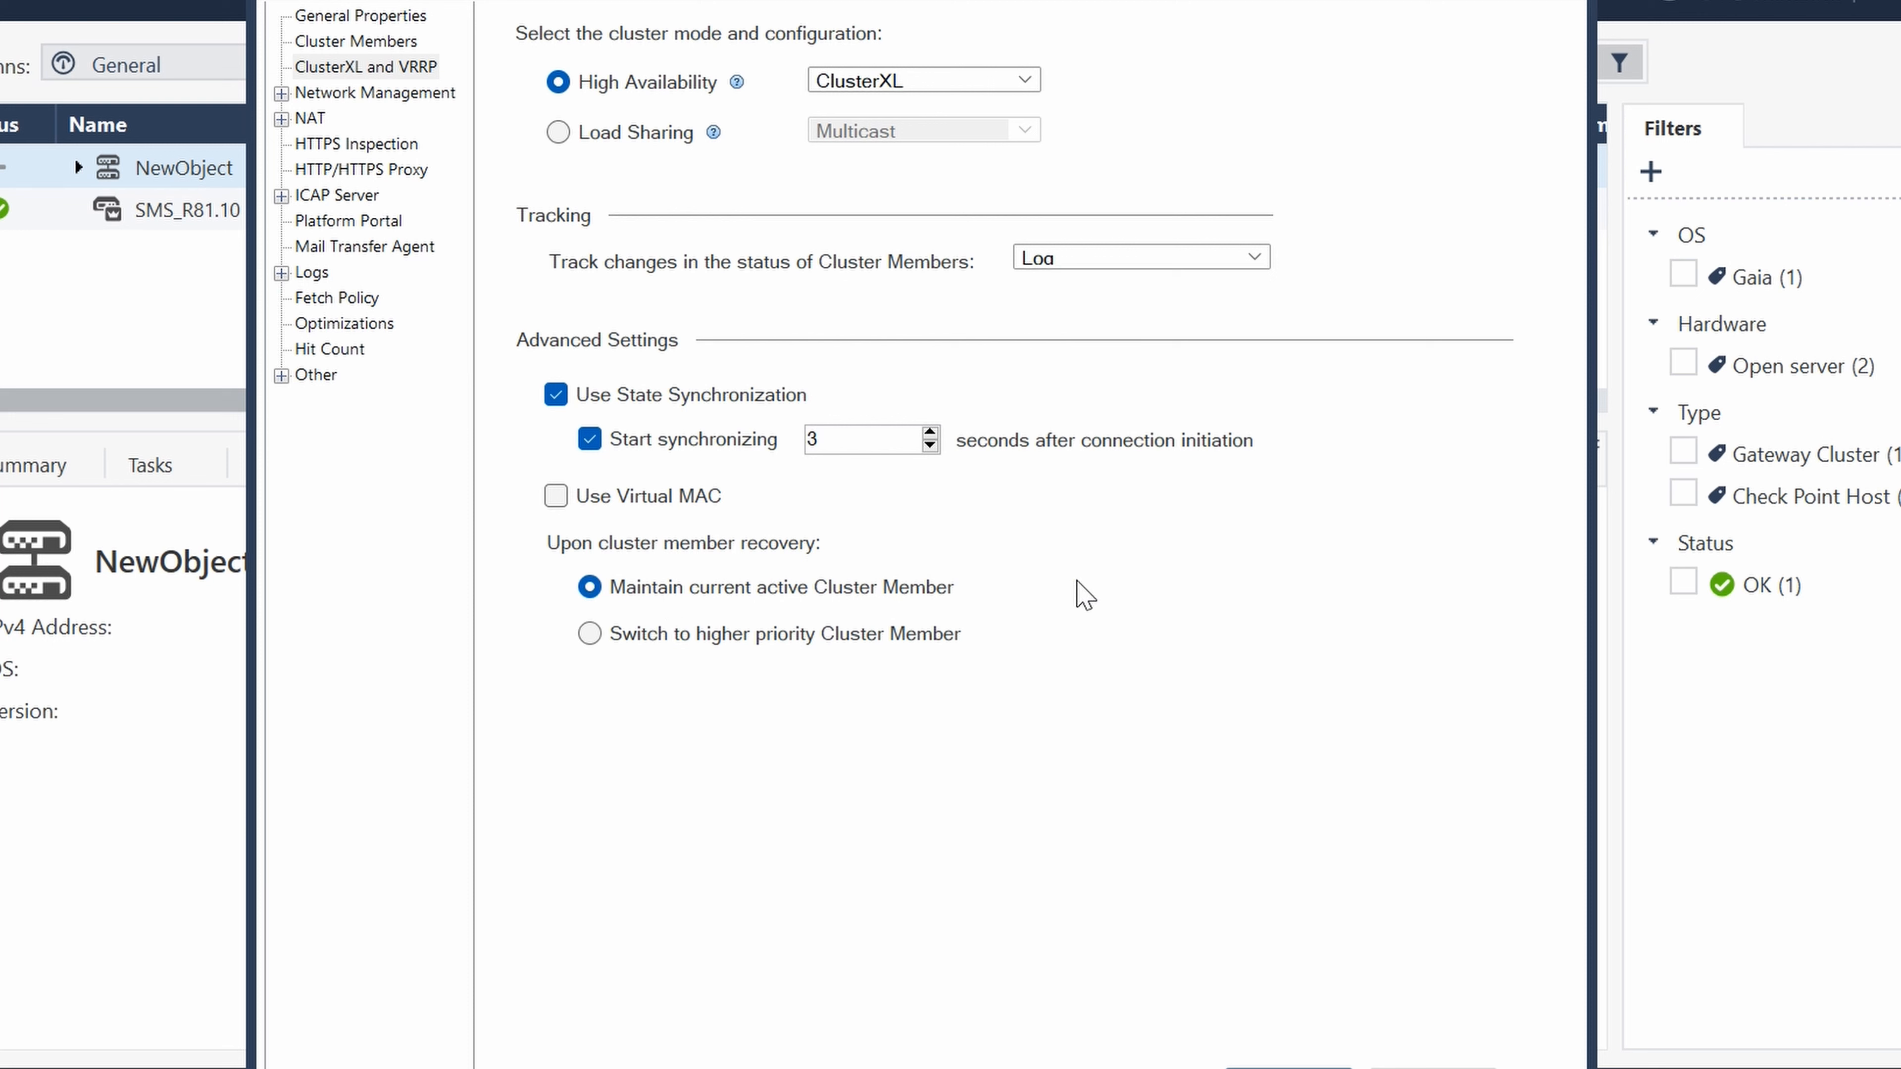
- Fetch the cluster members' interfaces with topology, accepting that existing topology and anti-spoofing settings may be overwritten
left_click(370, 92)
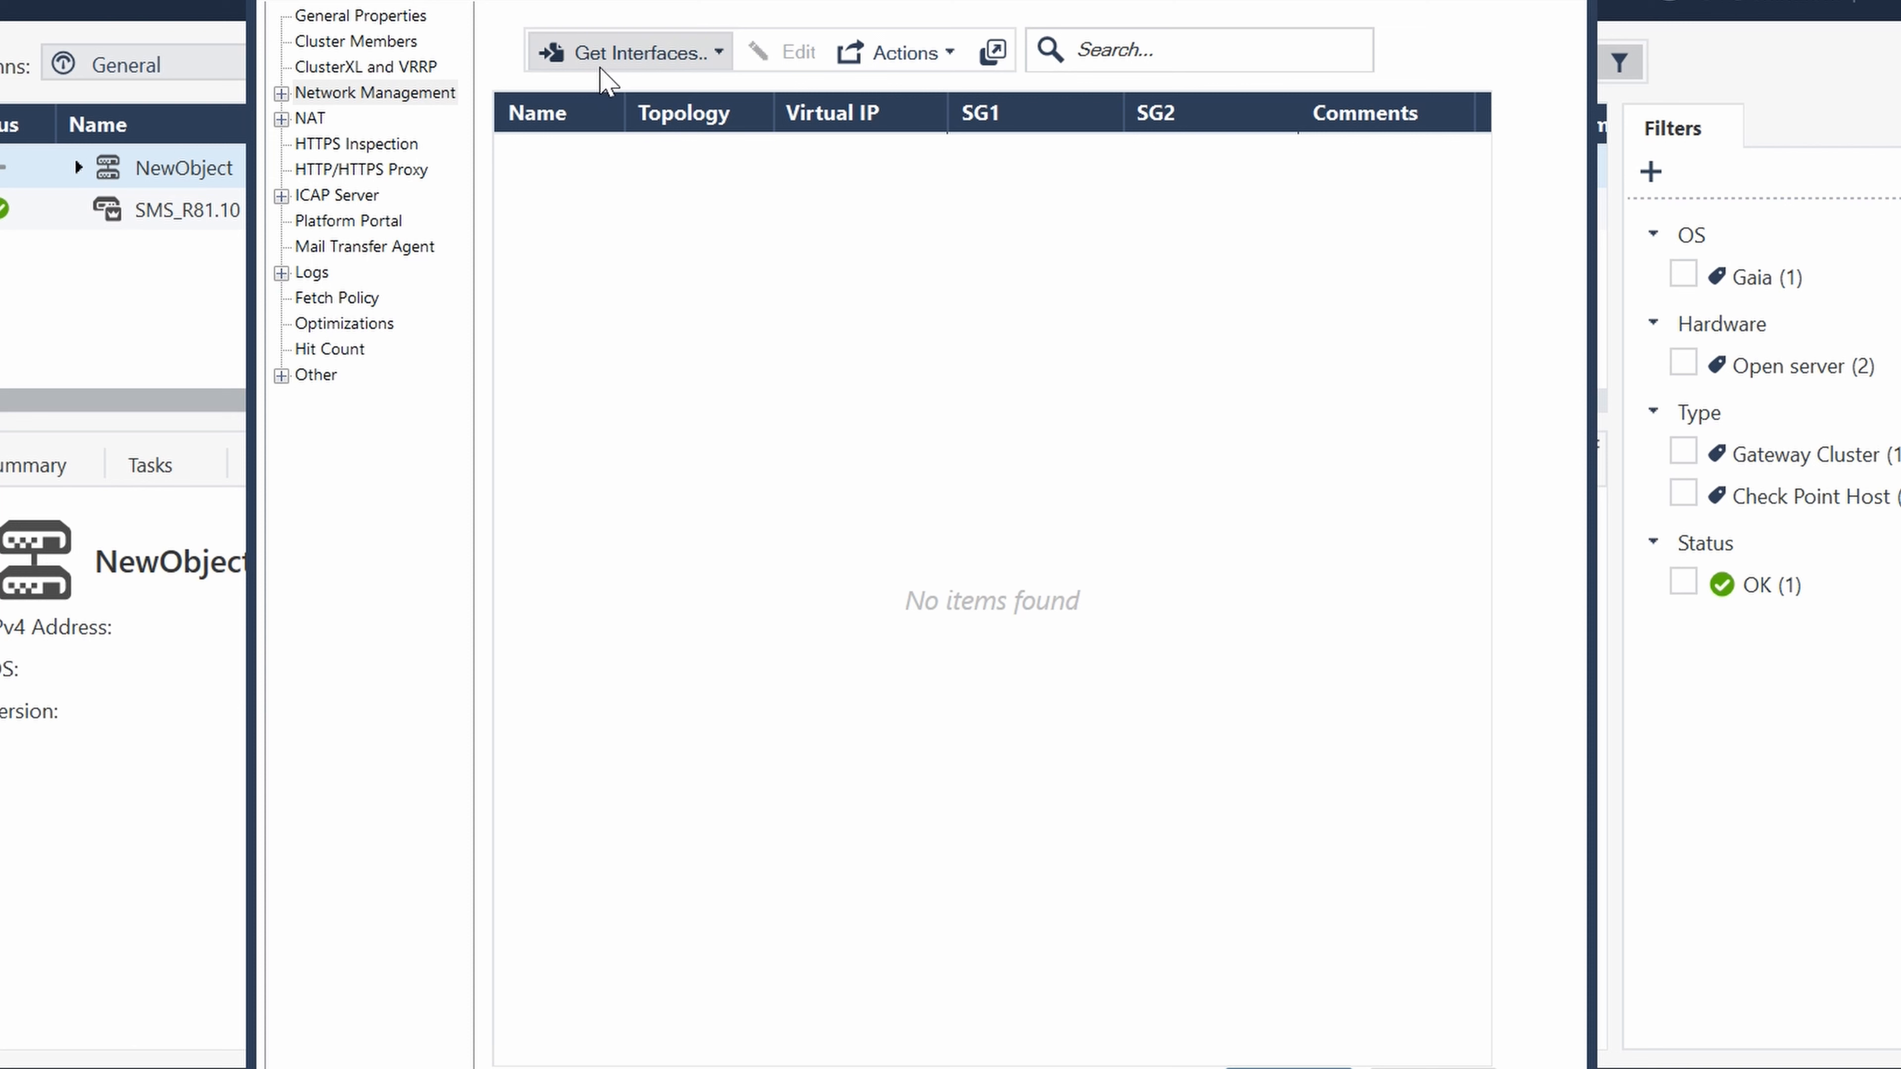
left_click(718, 52)
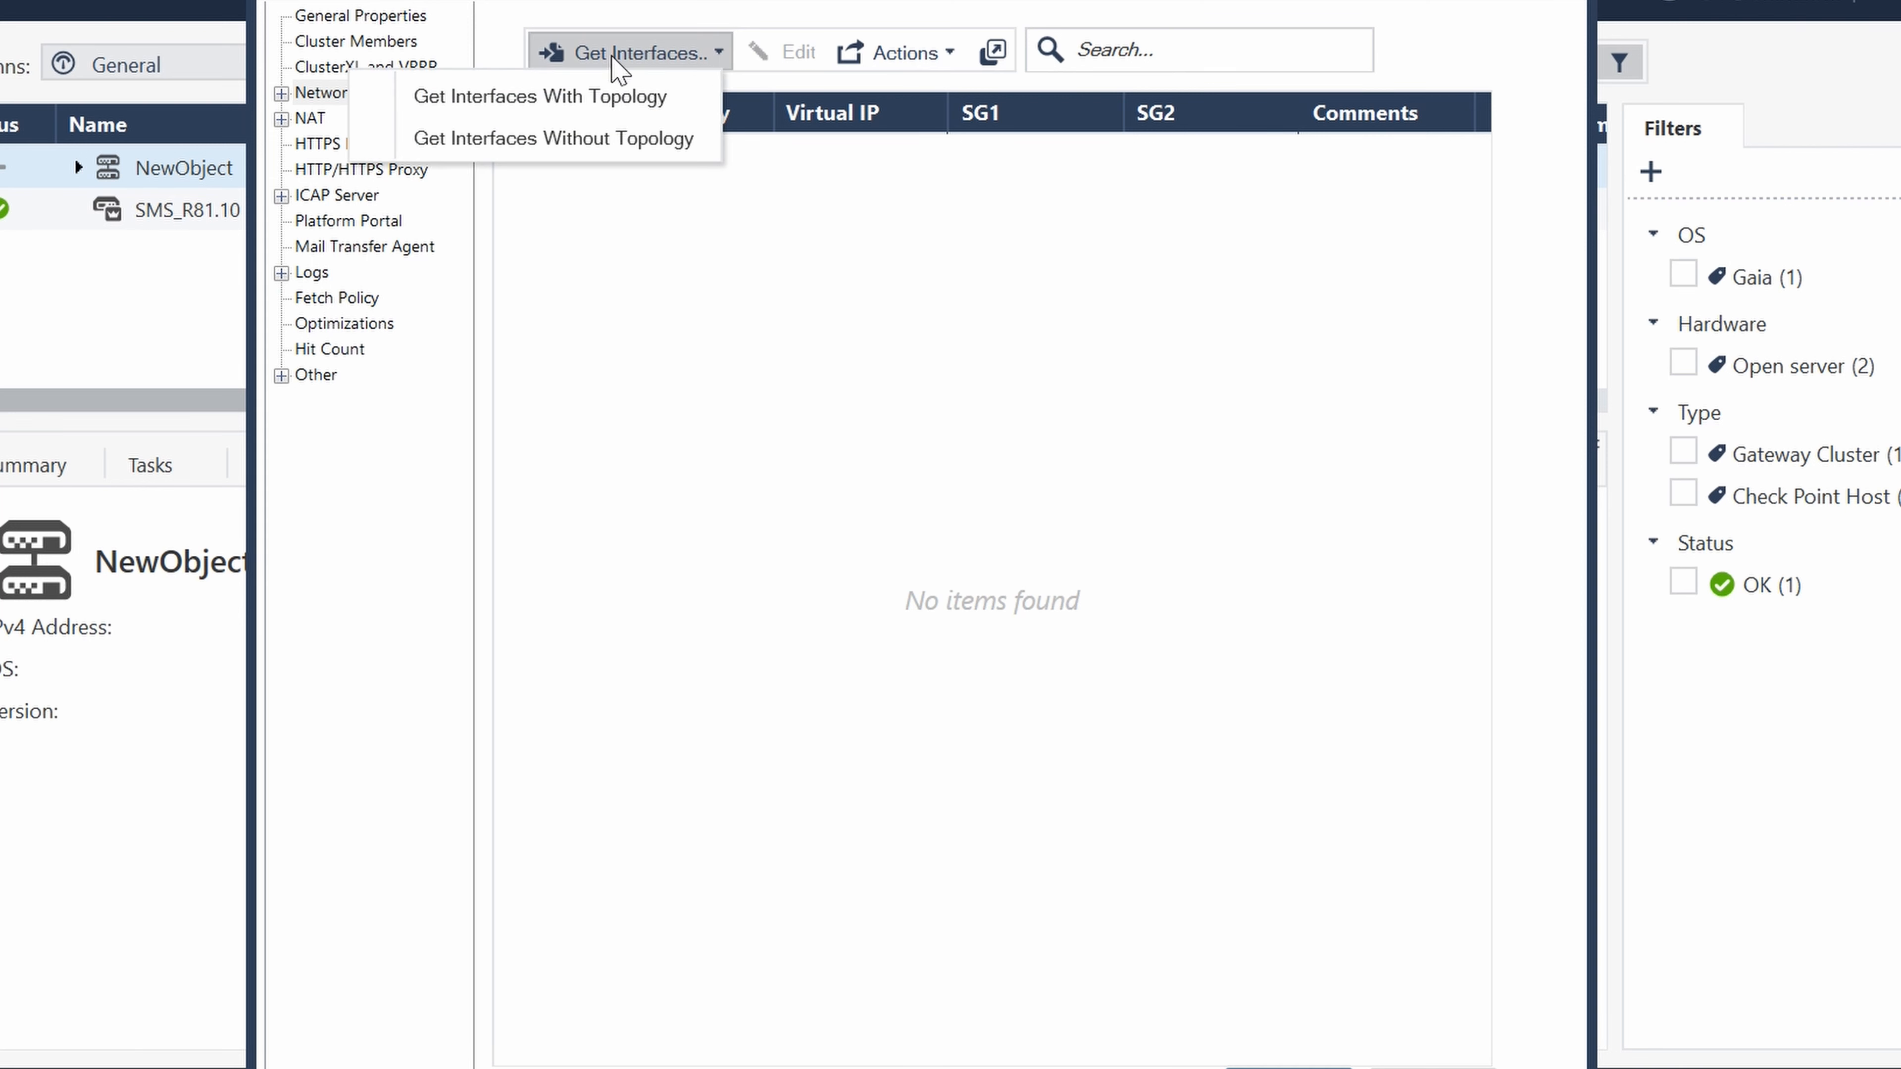
left_click(498, 112)
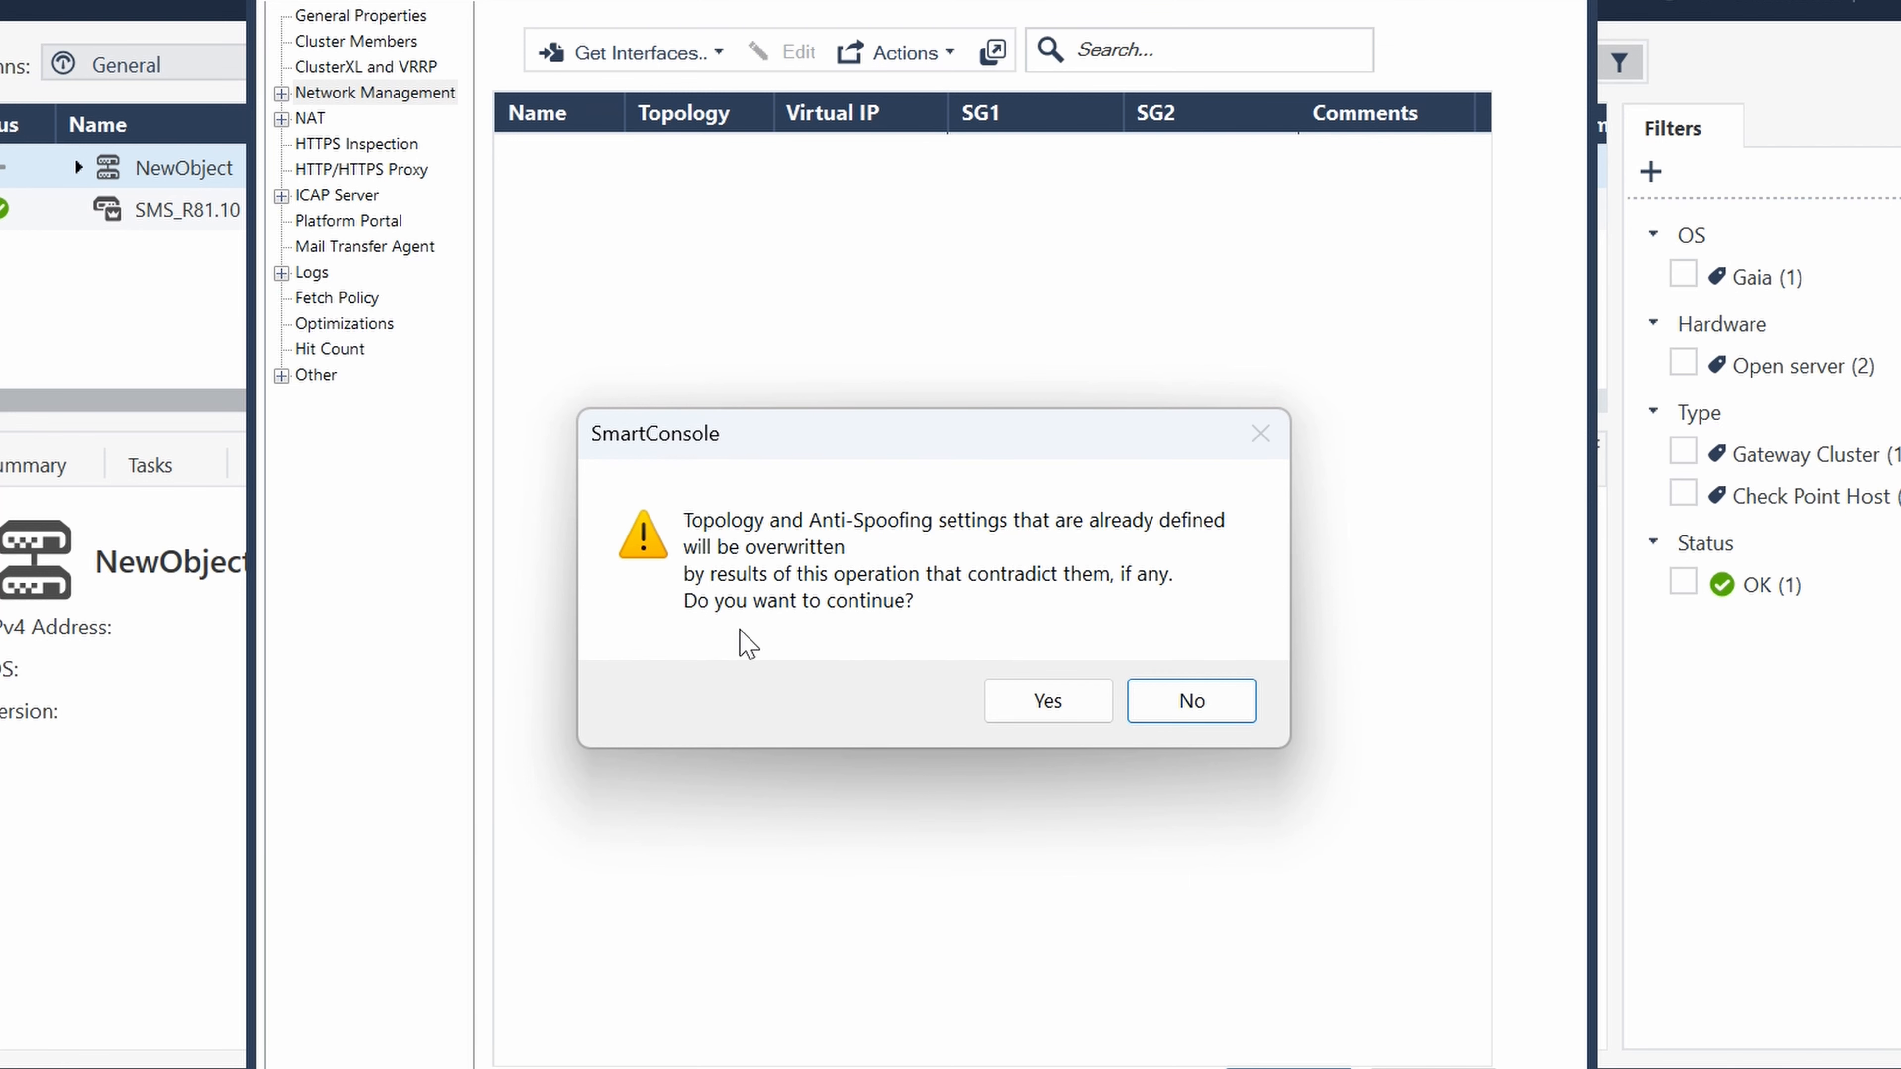
left_click(1079, 709)
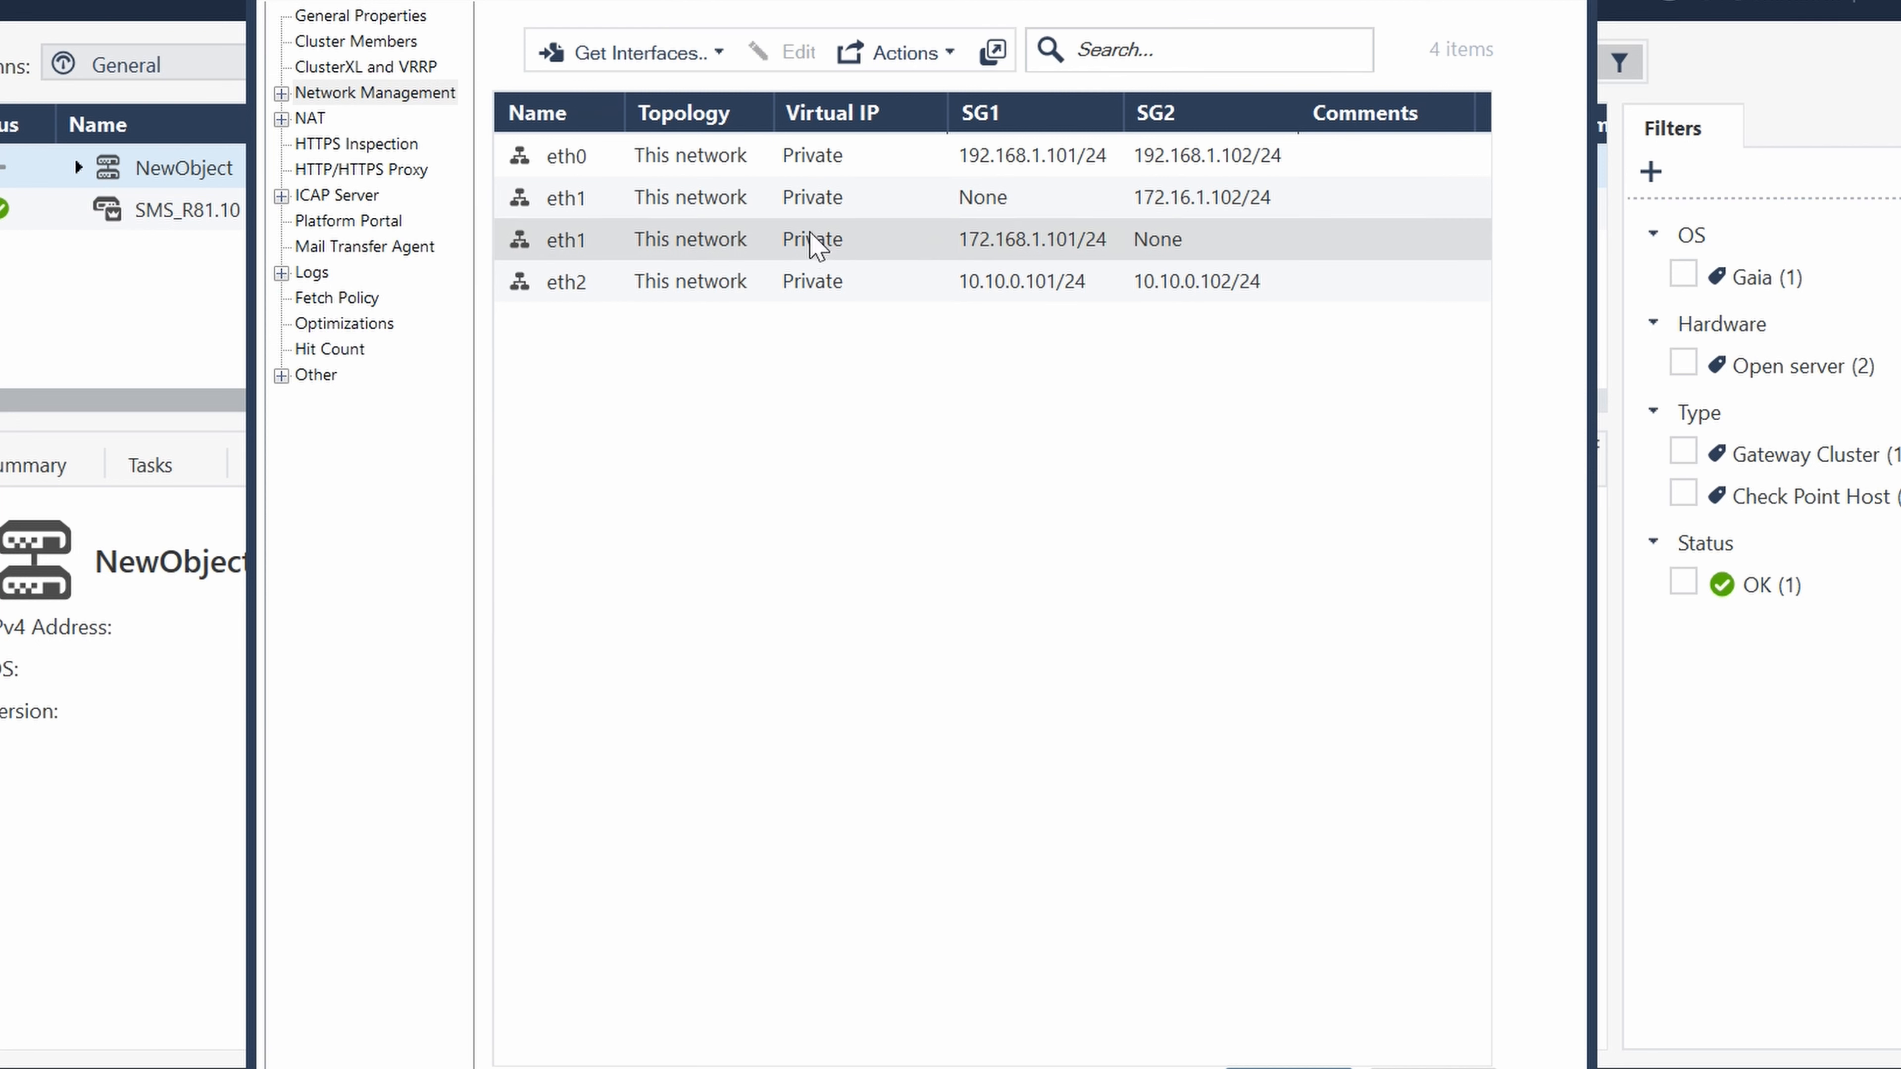
- Set the eth0 interface's network type to Cluster with the virtual IPv4 address 192.168.1.103
double_click(598, 165)
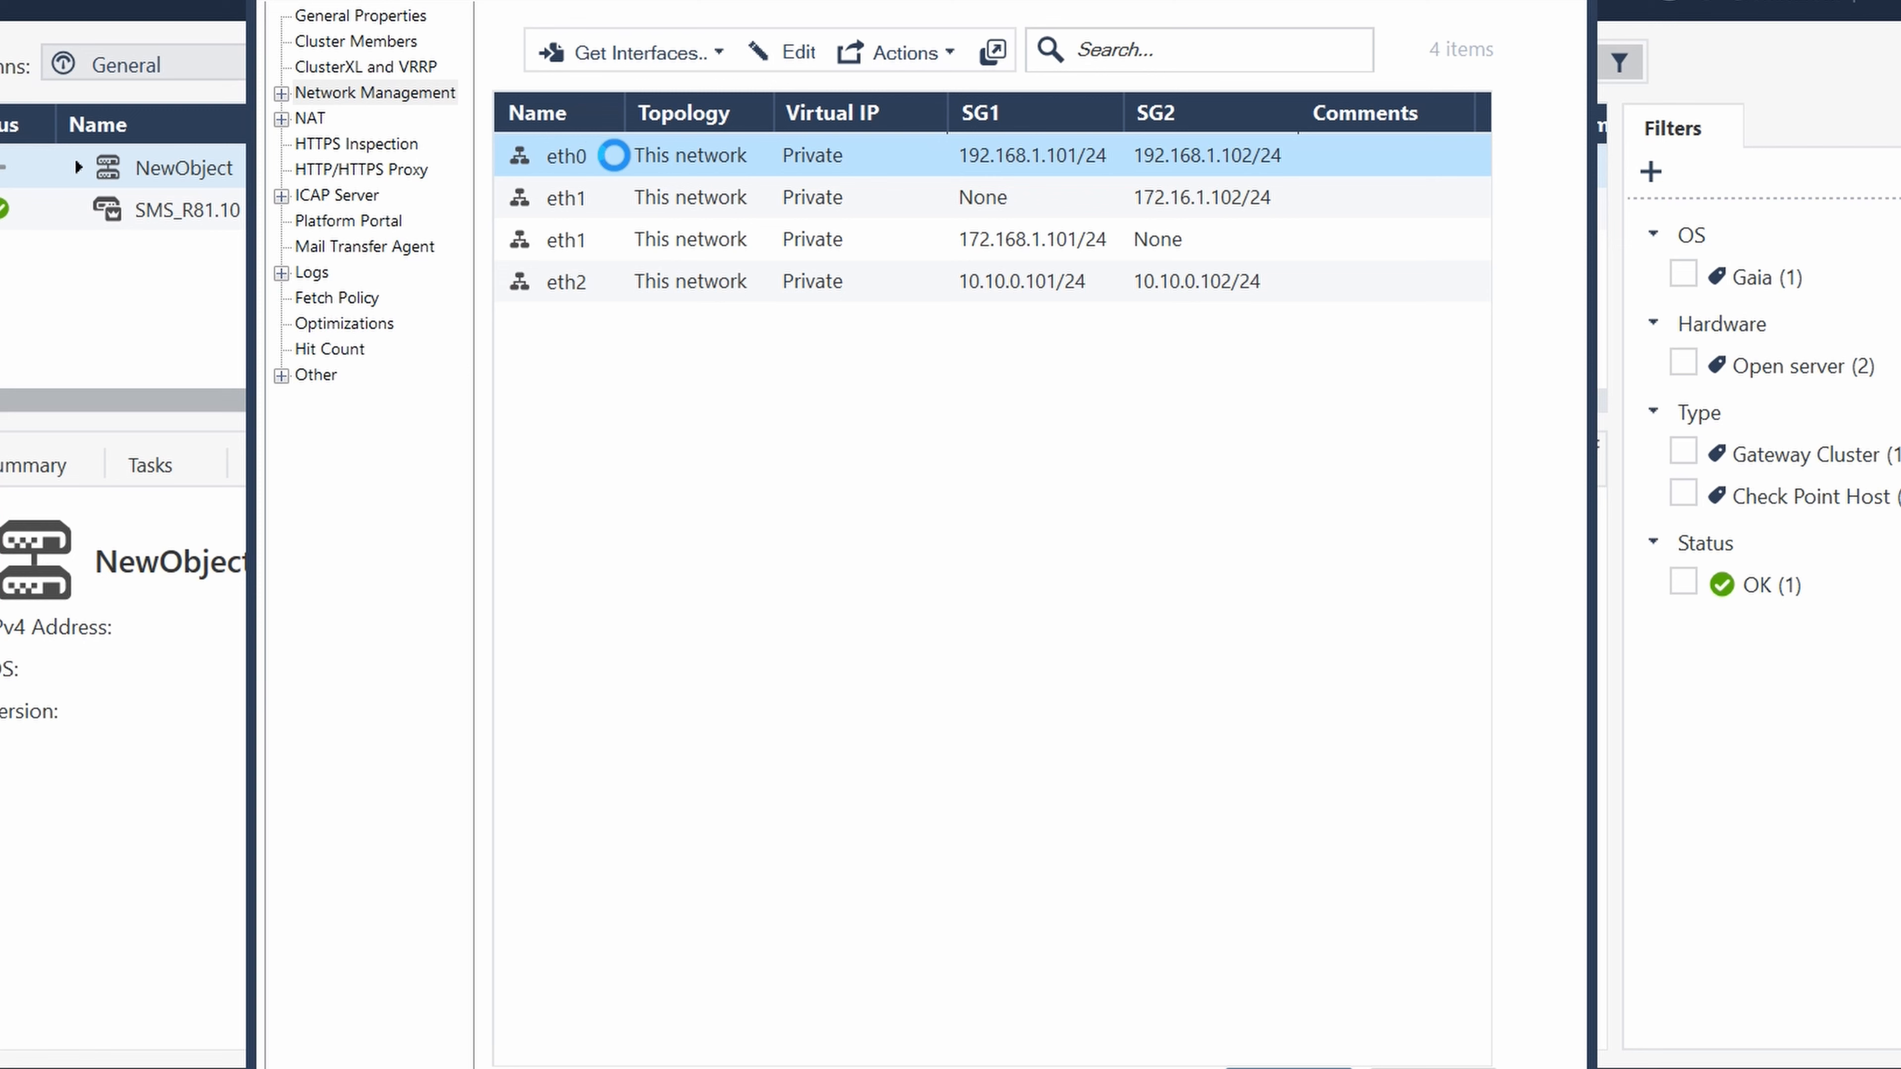
left_click_drag(1478, 359, 931, 46)
left_click(1150, 278)
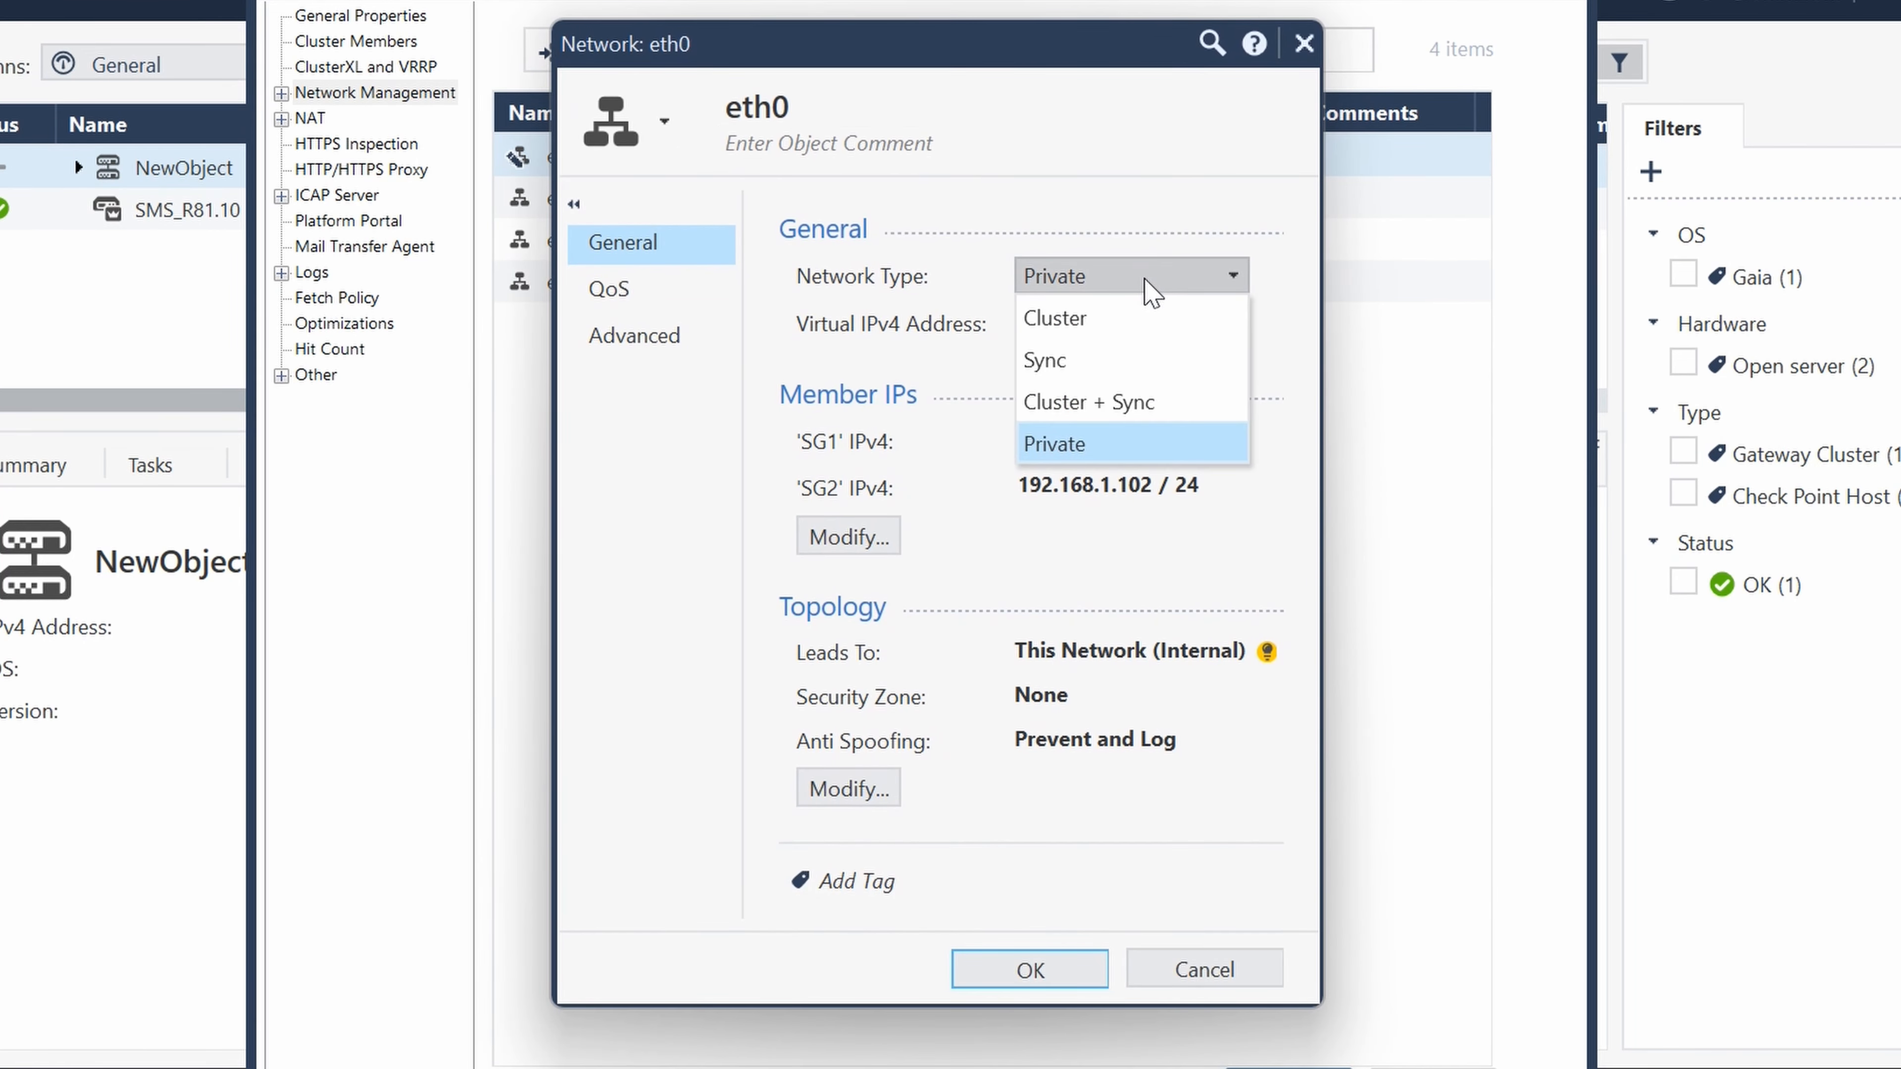
left_click(1099, 319)
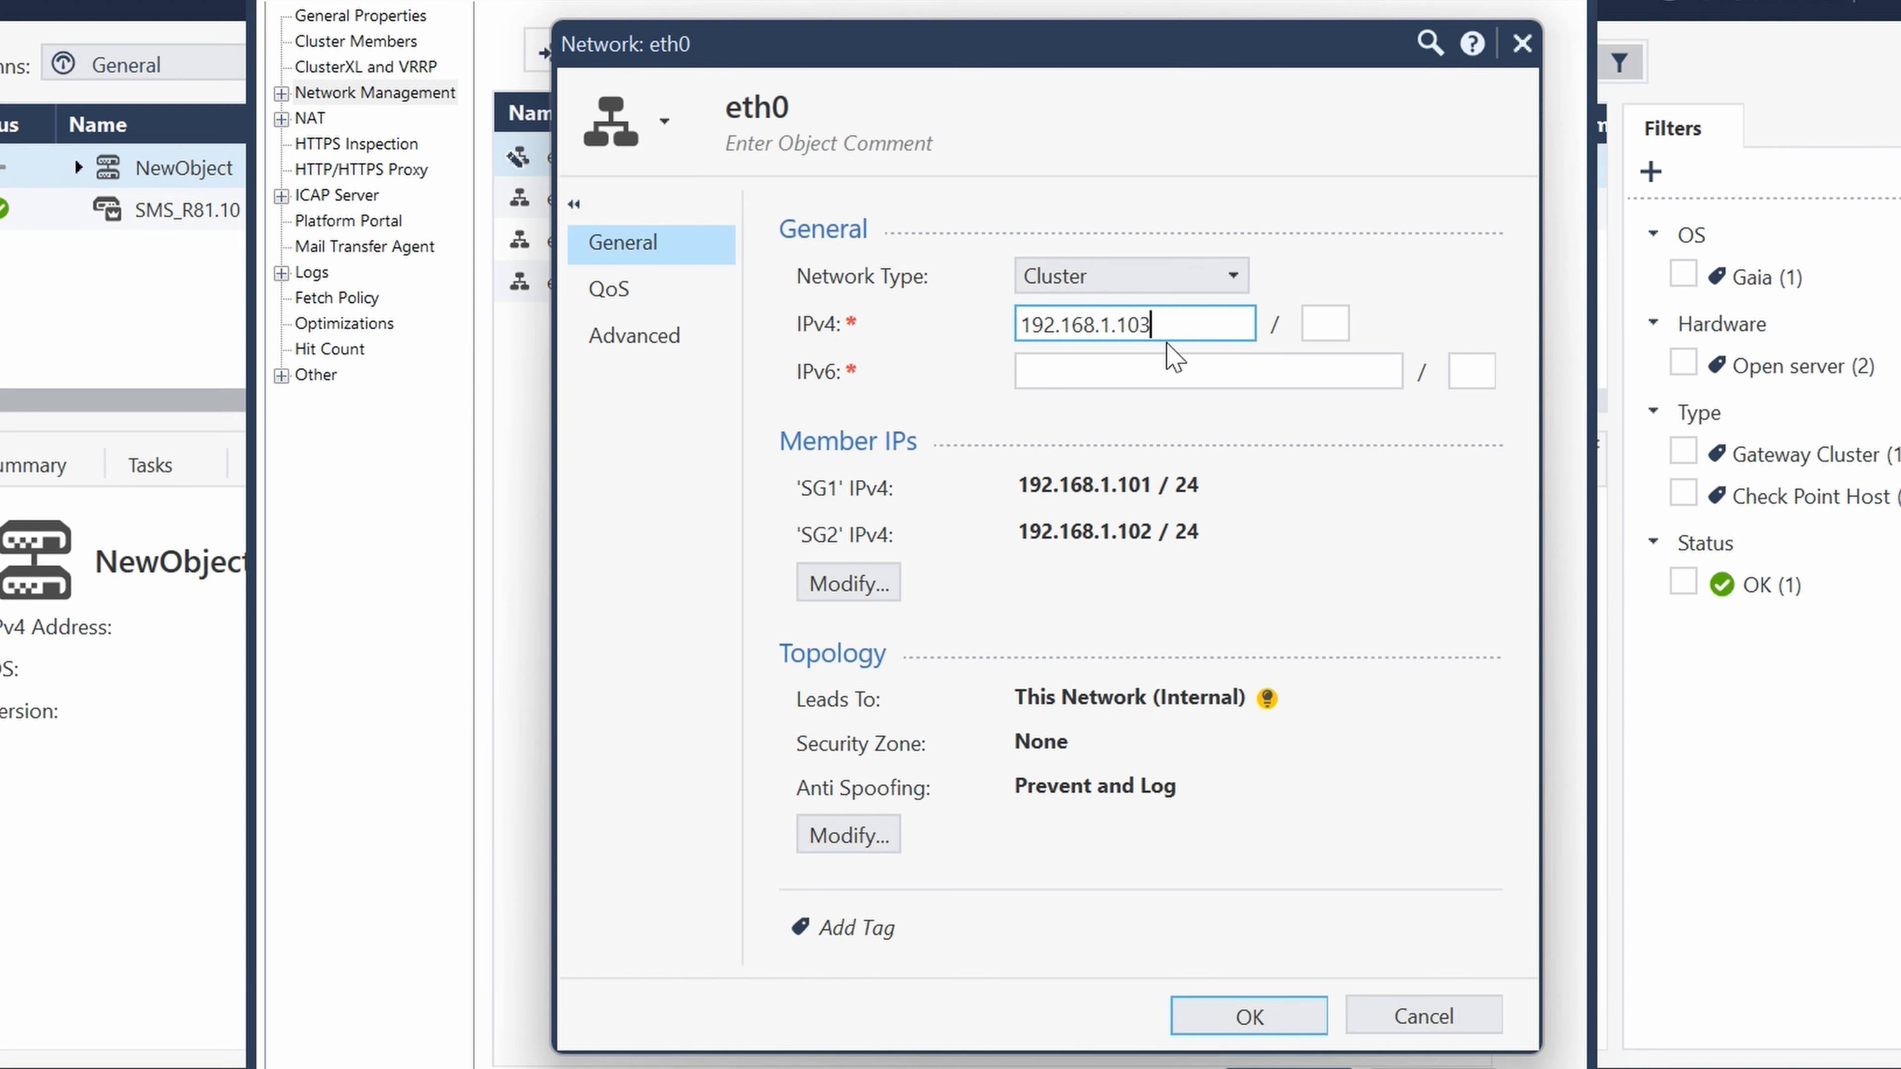
- Override eth0's topology so it leads to Internet (External), and try to save the interface settings
left_click(849, 836)
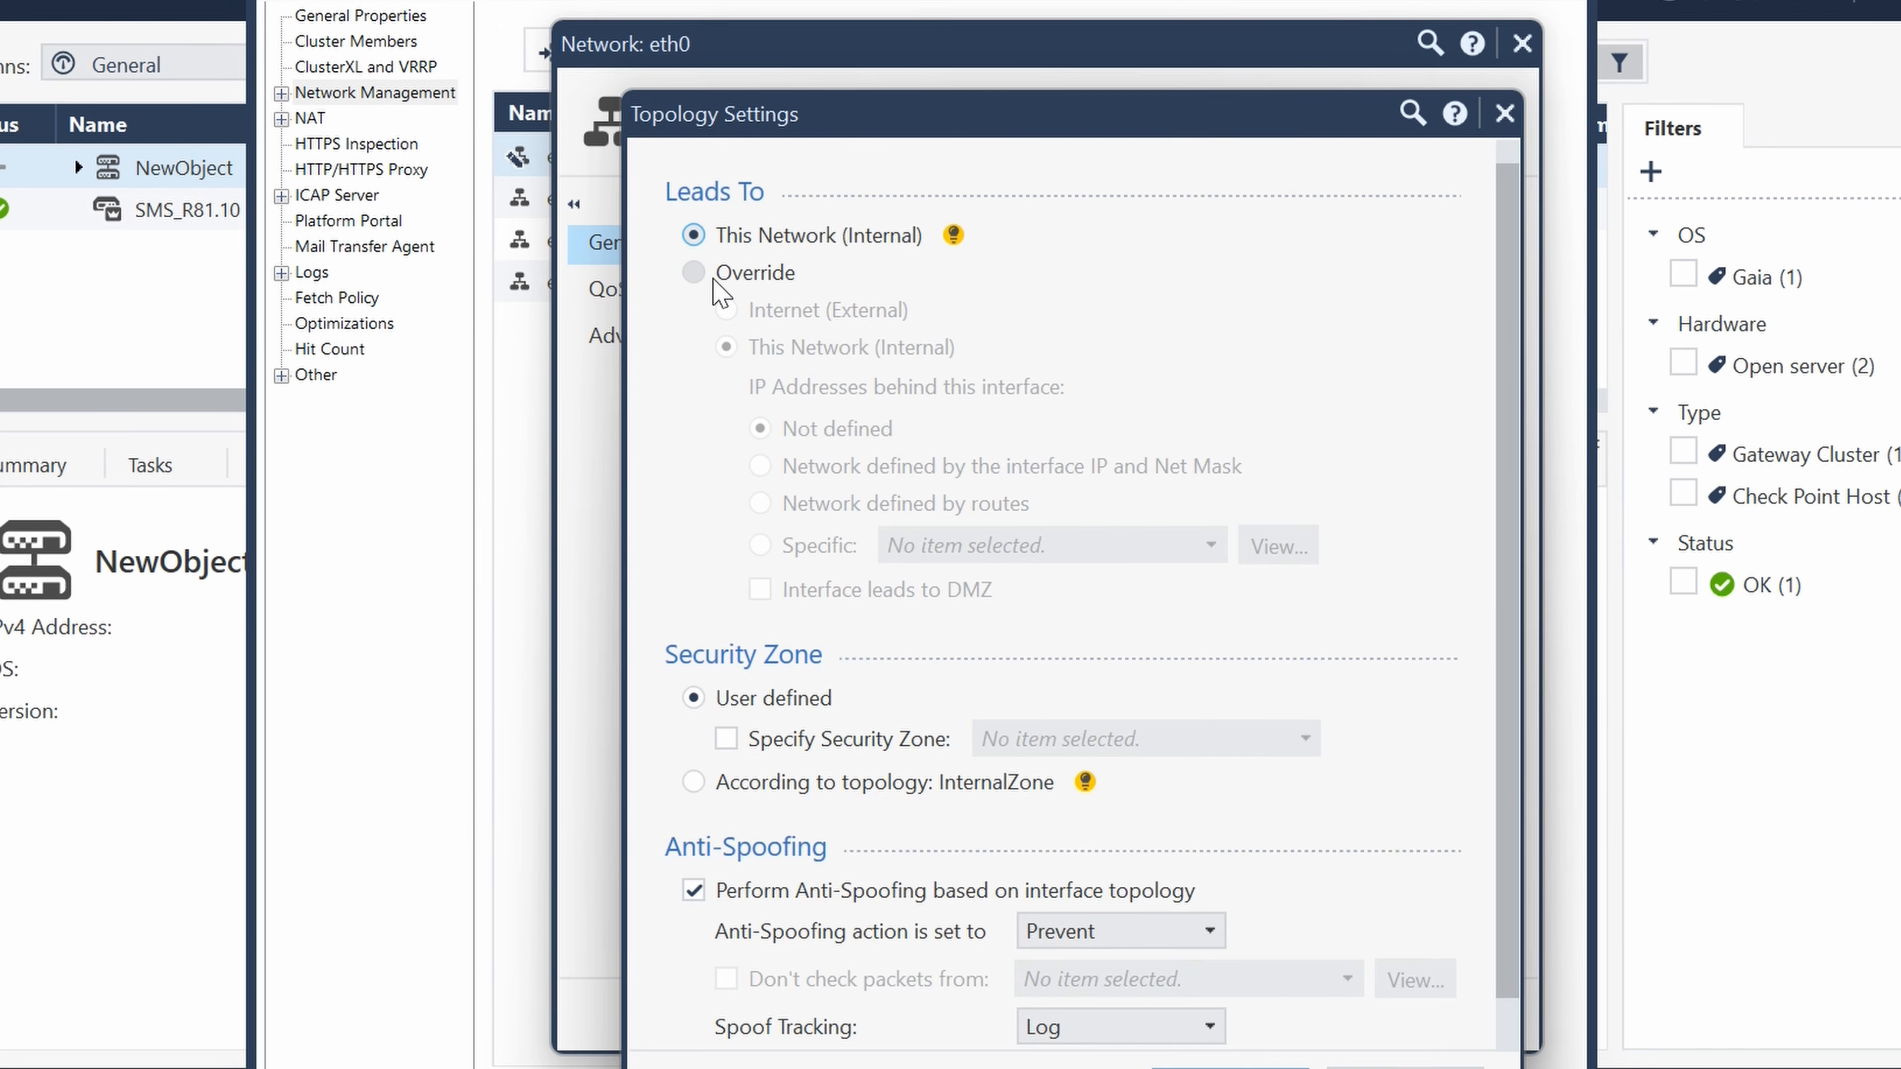
left_click(696, 274)
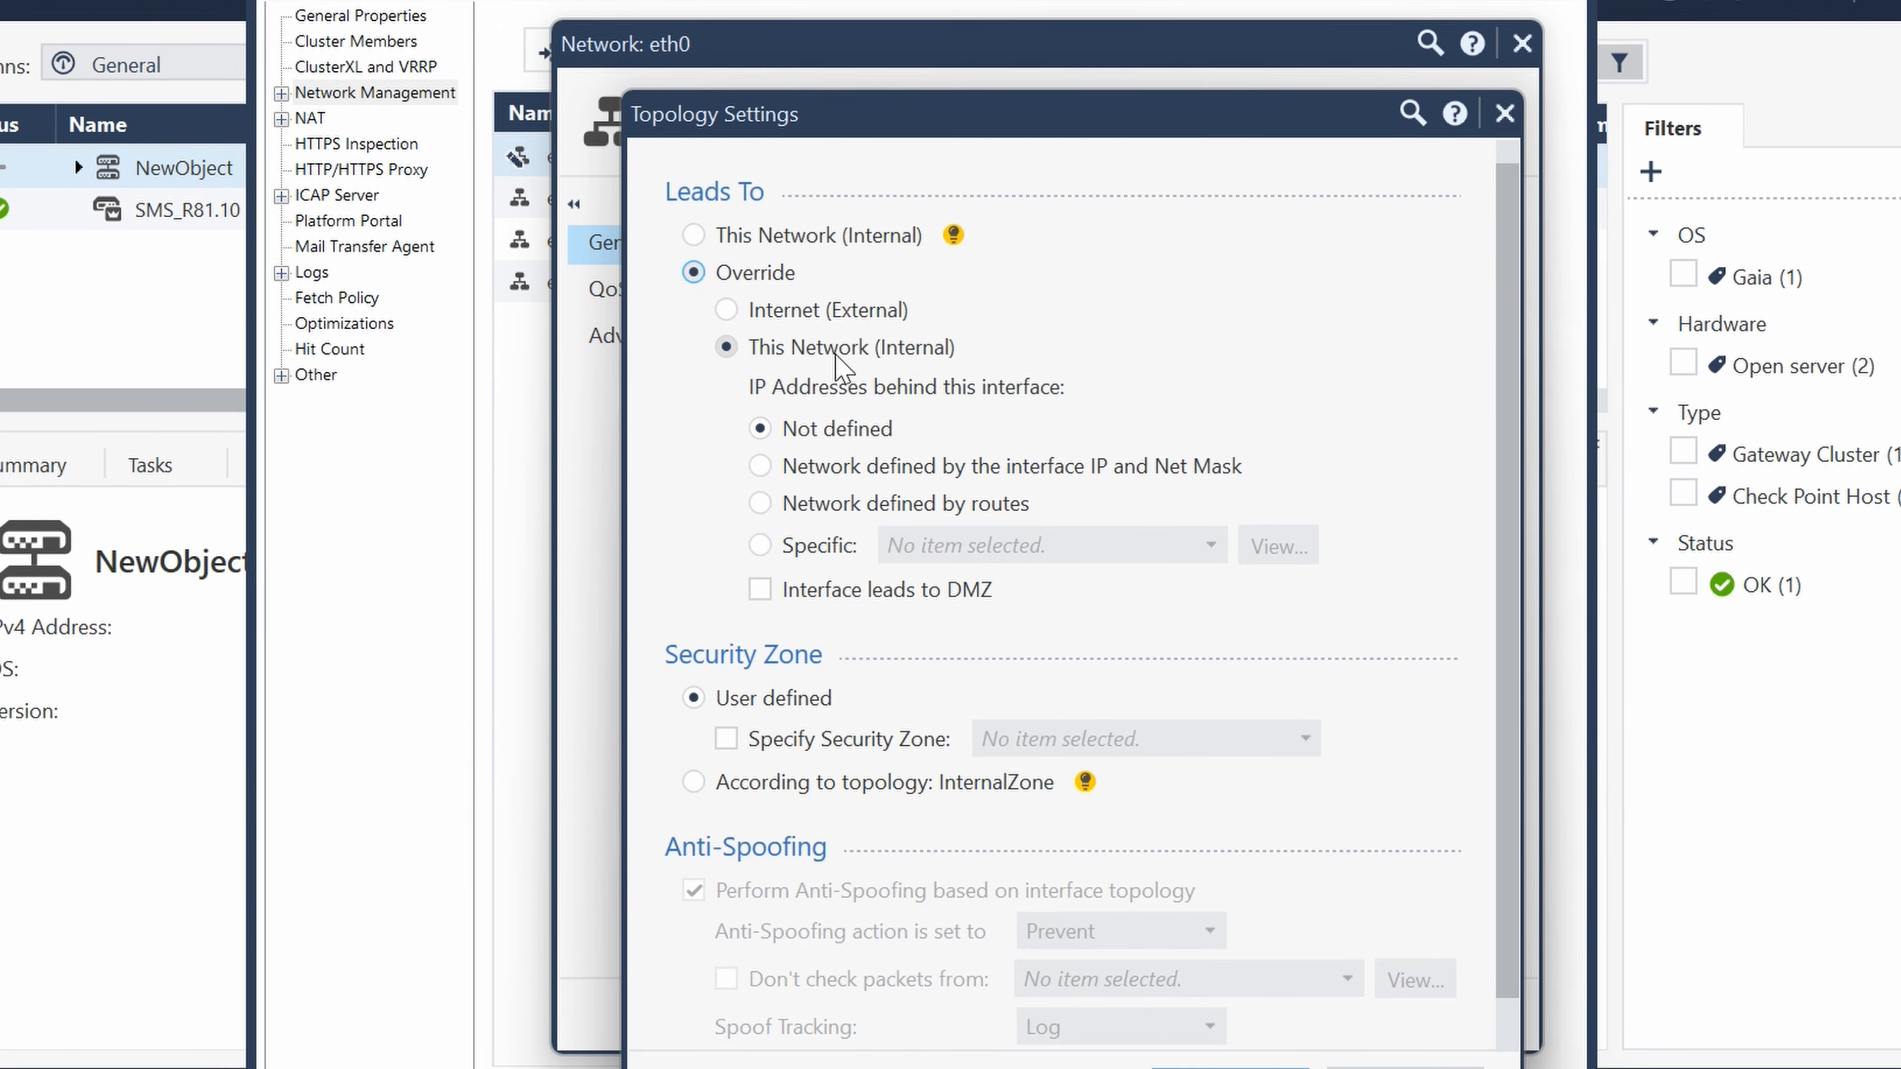
left_click(838, 321)
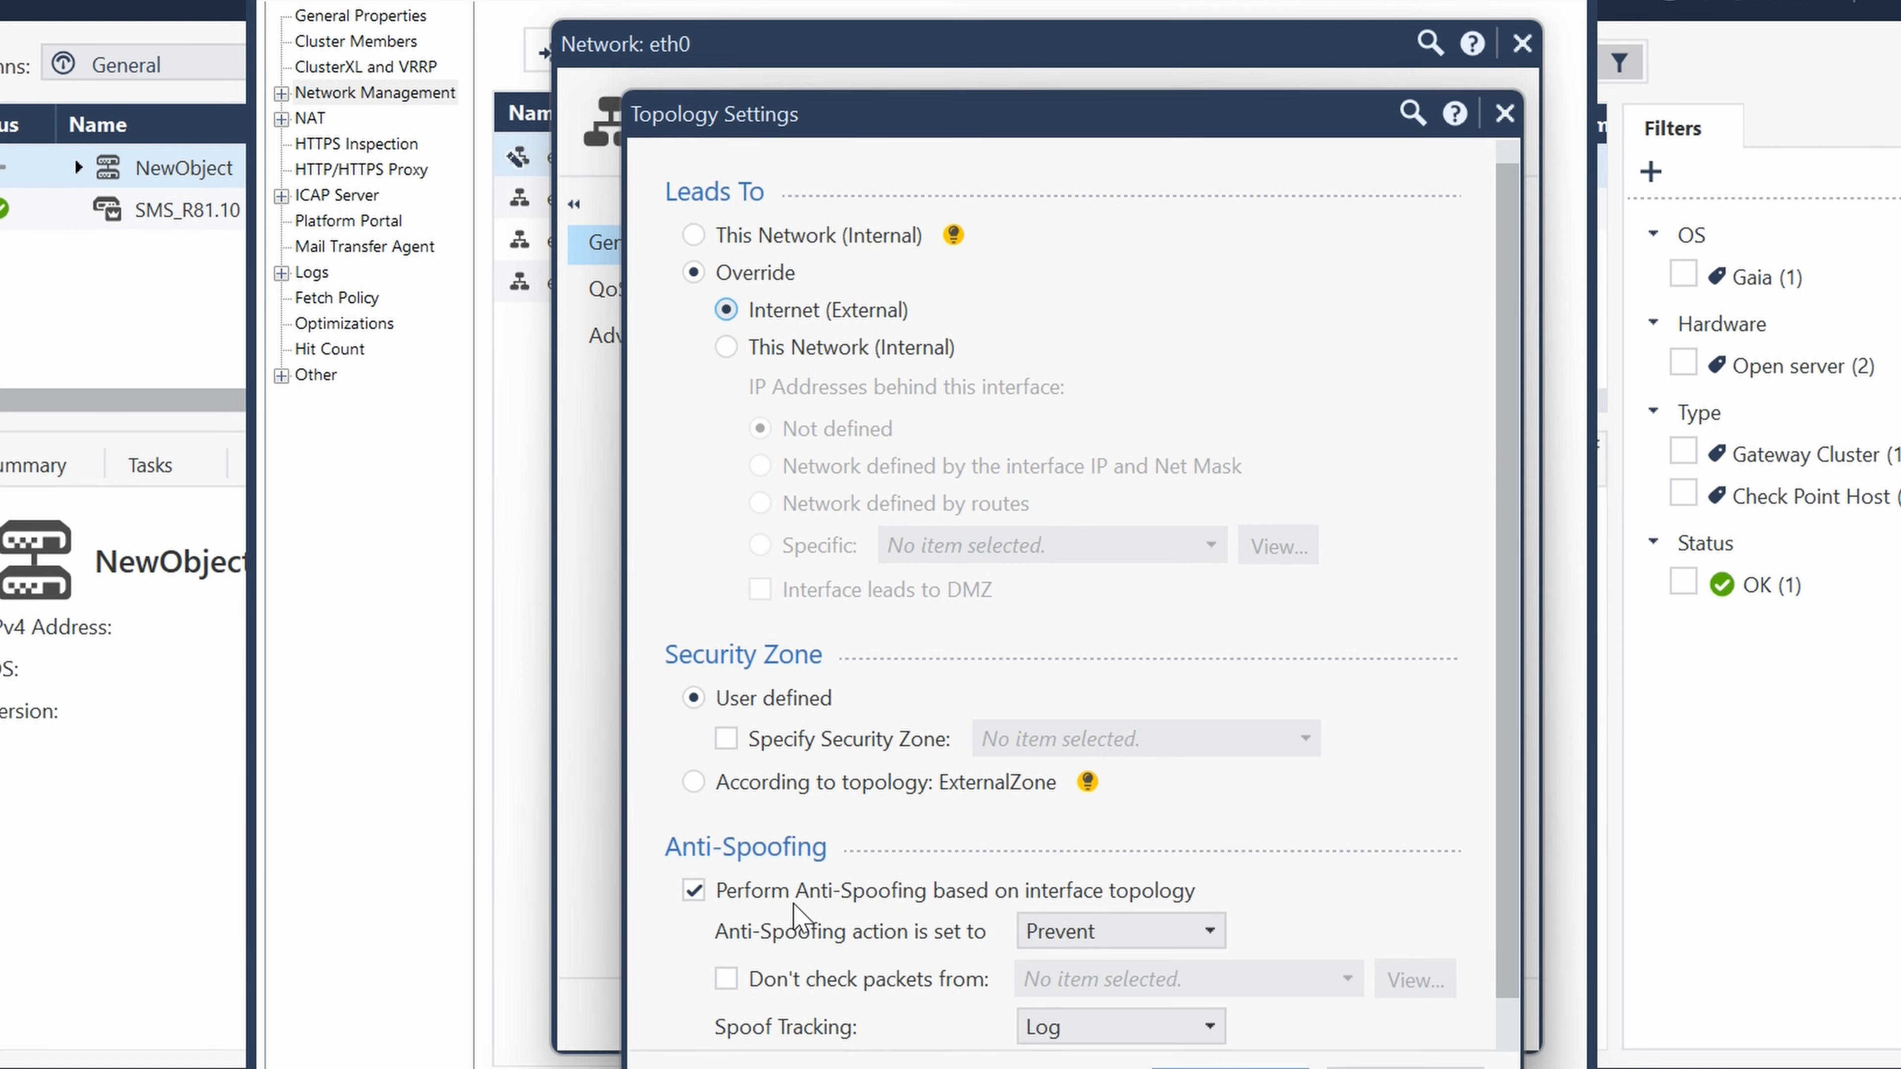
left_click(1242, 1060)
left_click(1257, 1015)
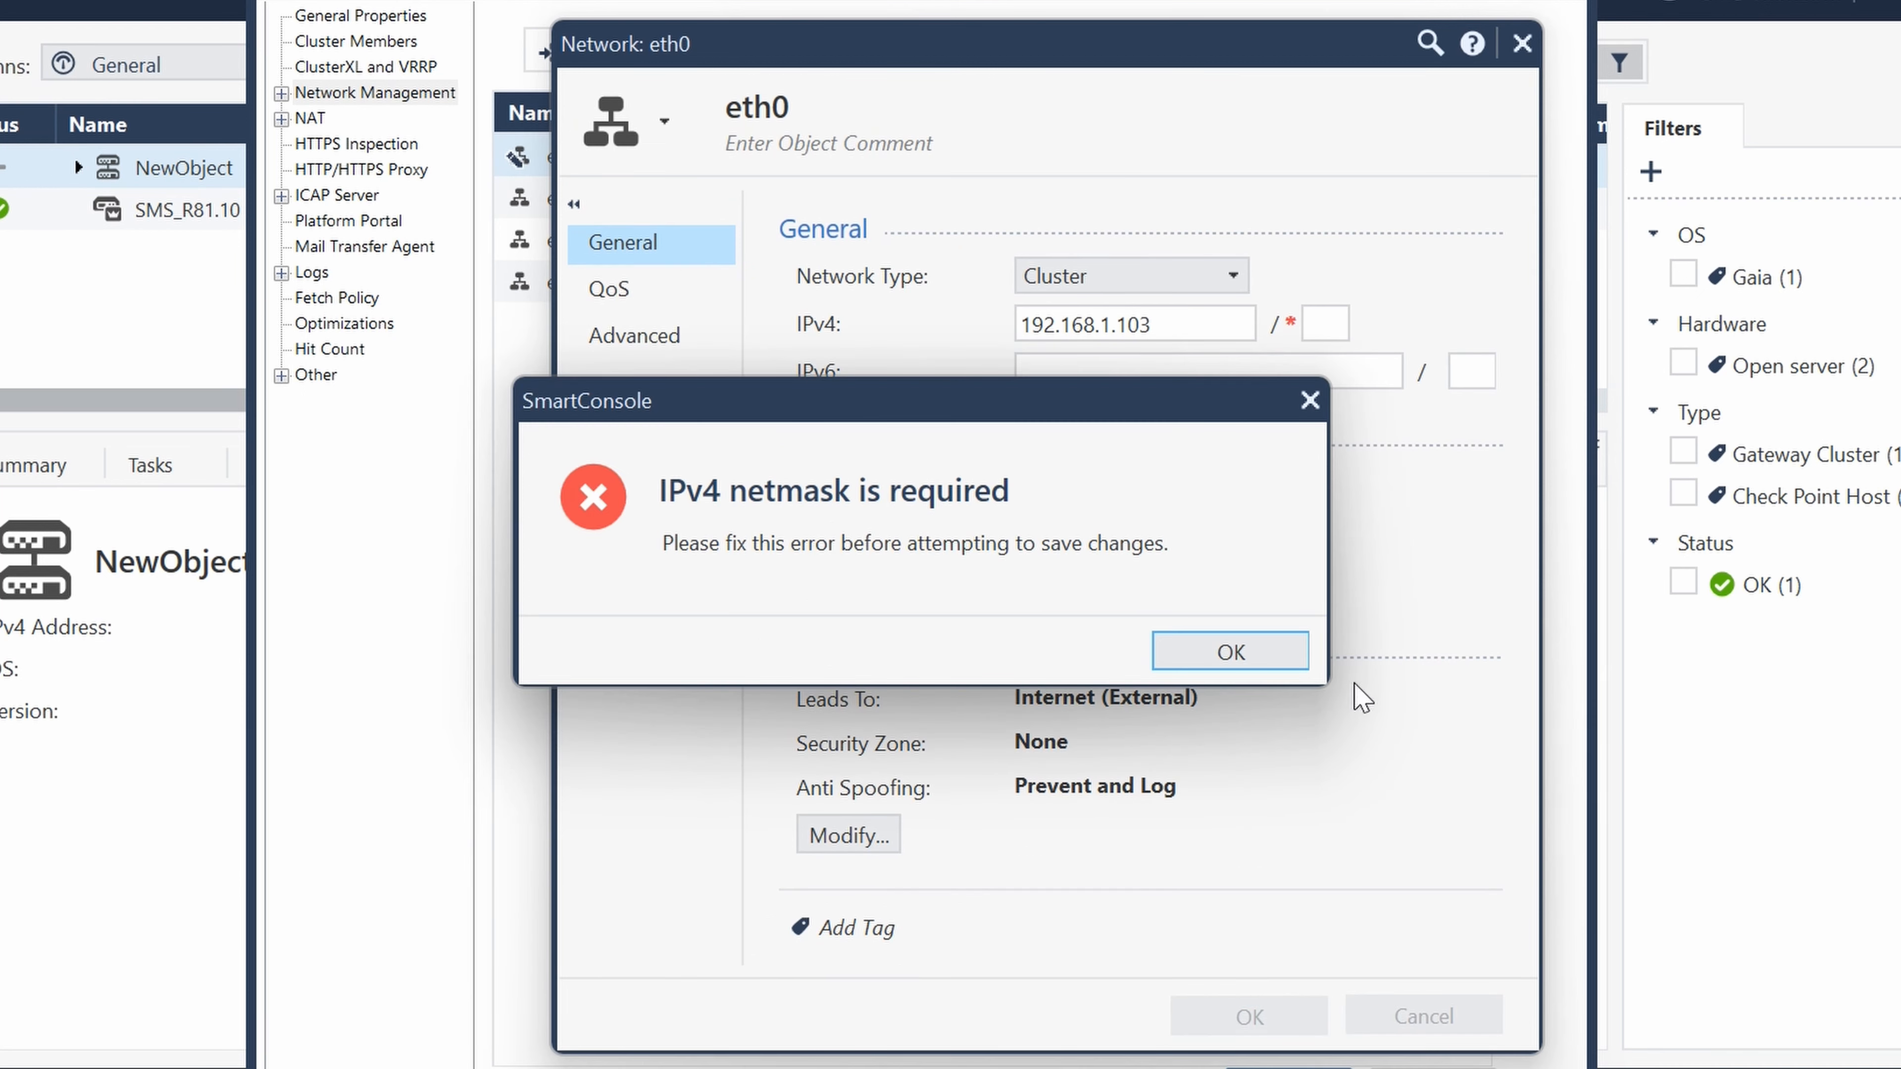
- Add the 24 netmask to eth0's virtual IPv4 address and save the interface
left_click(1272, 652)
left_click(1340, 324)
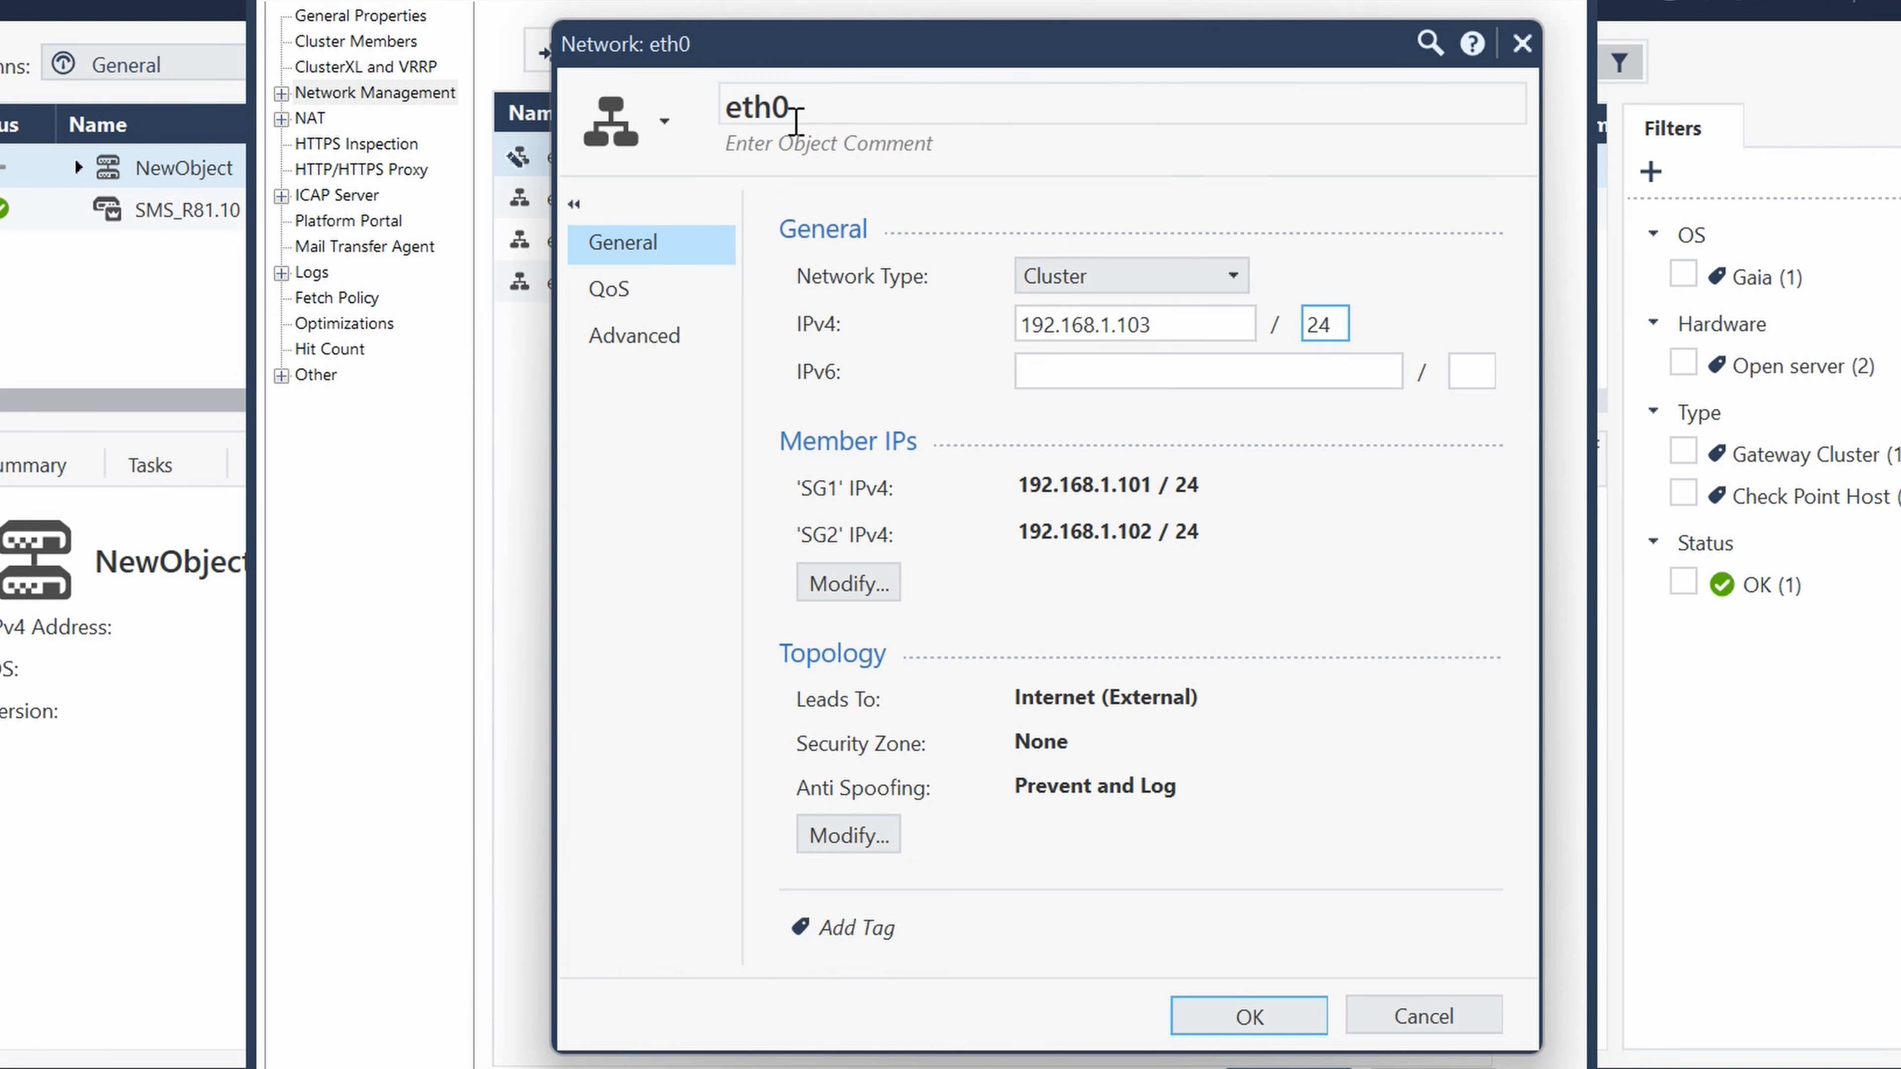
left_click(1289, 1020)
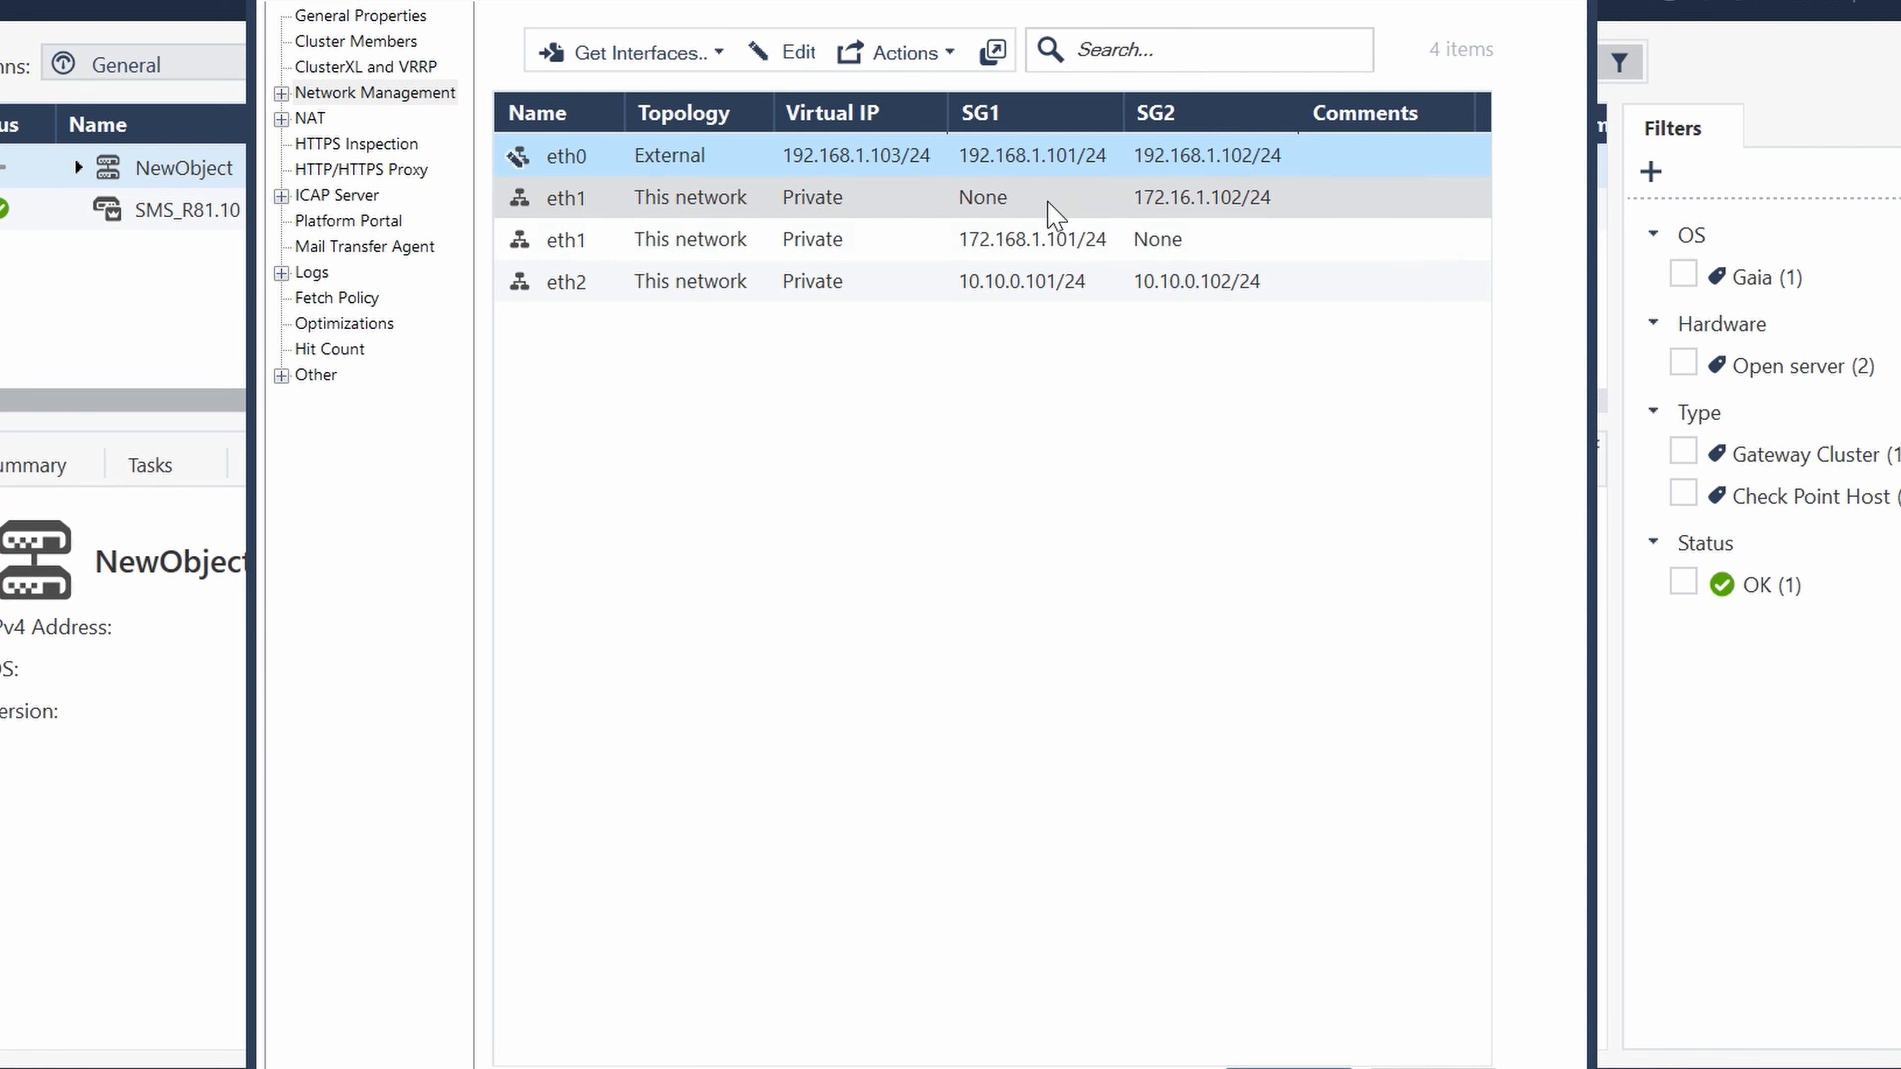
- Set the eth2 interface's network type to Cluster with the virtual IPv4 address 10.10.0.103 / 24
left_click(585, 286)
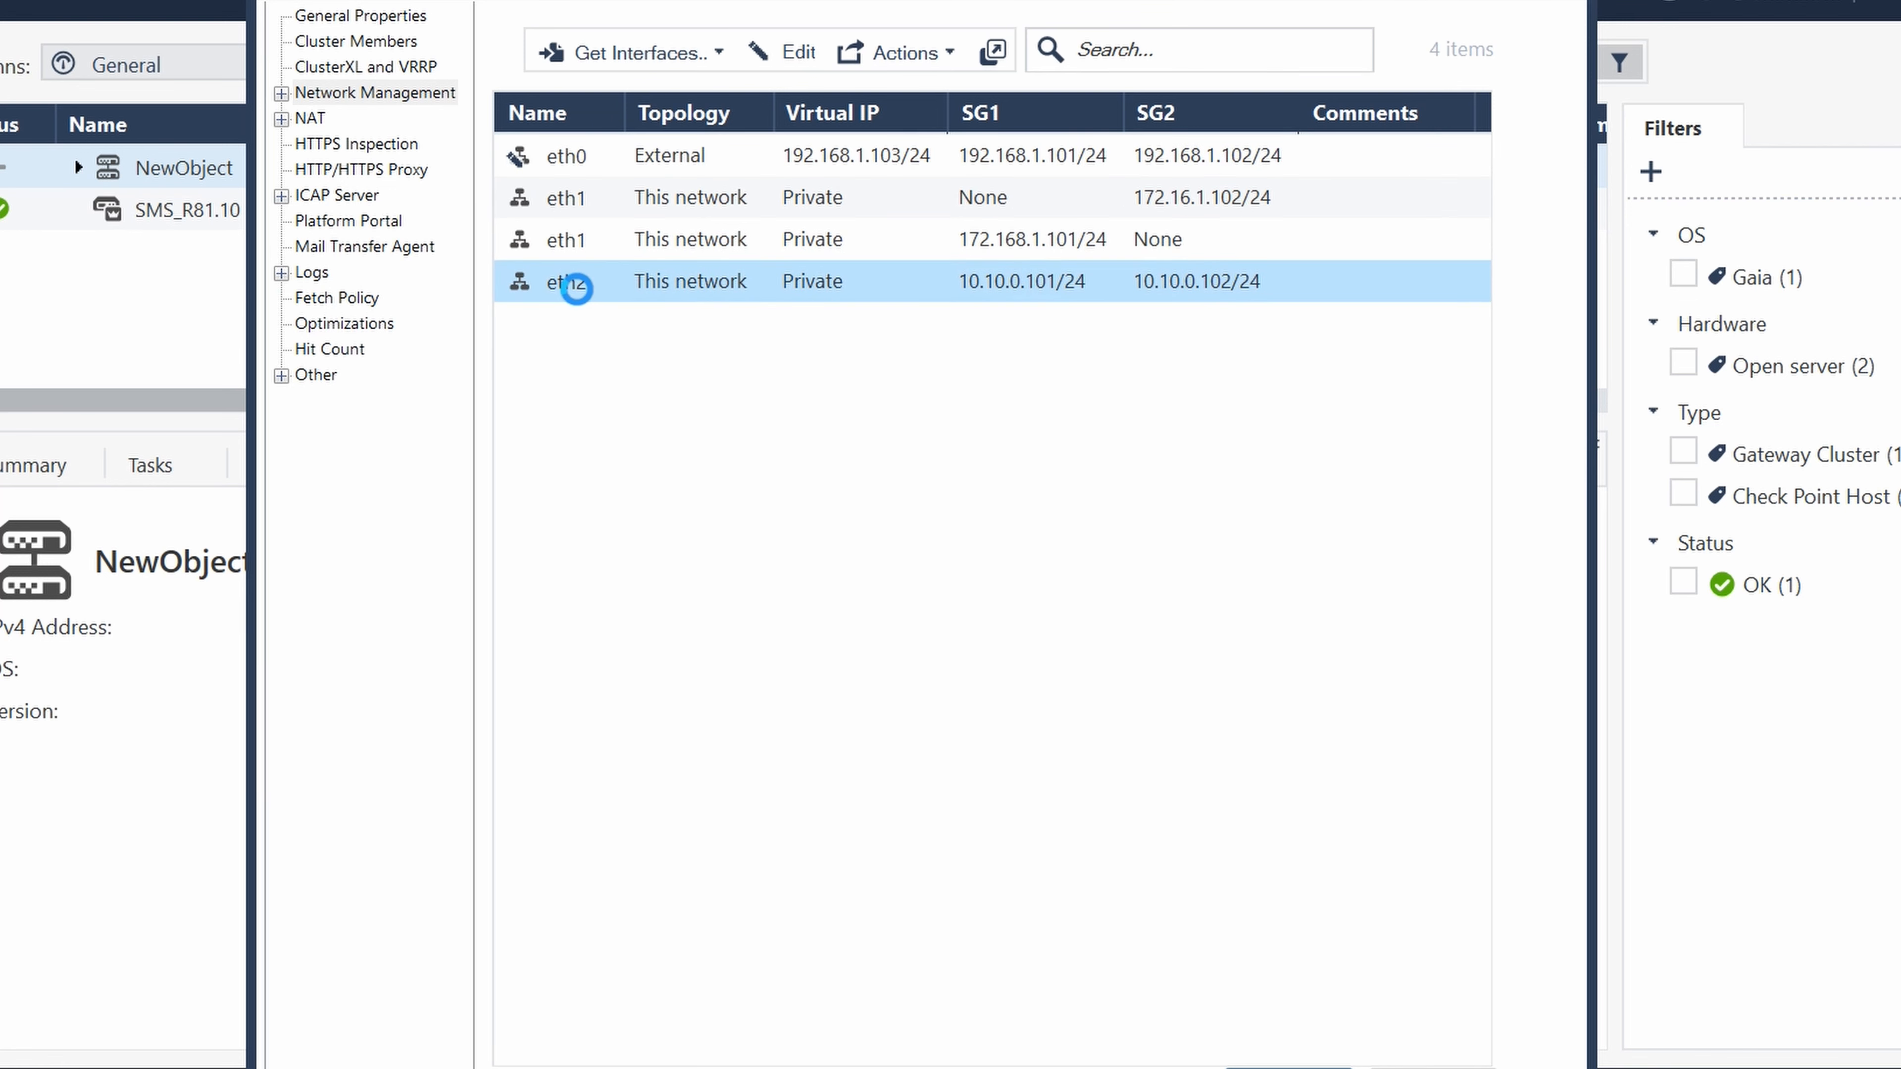
double_click(585, 285)
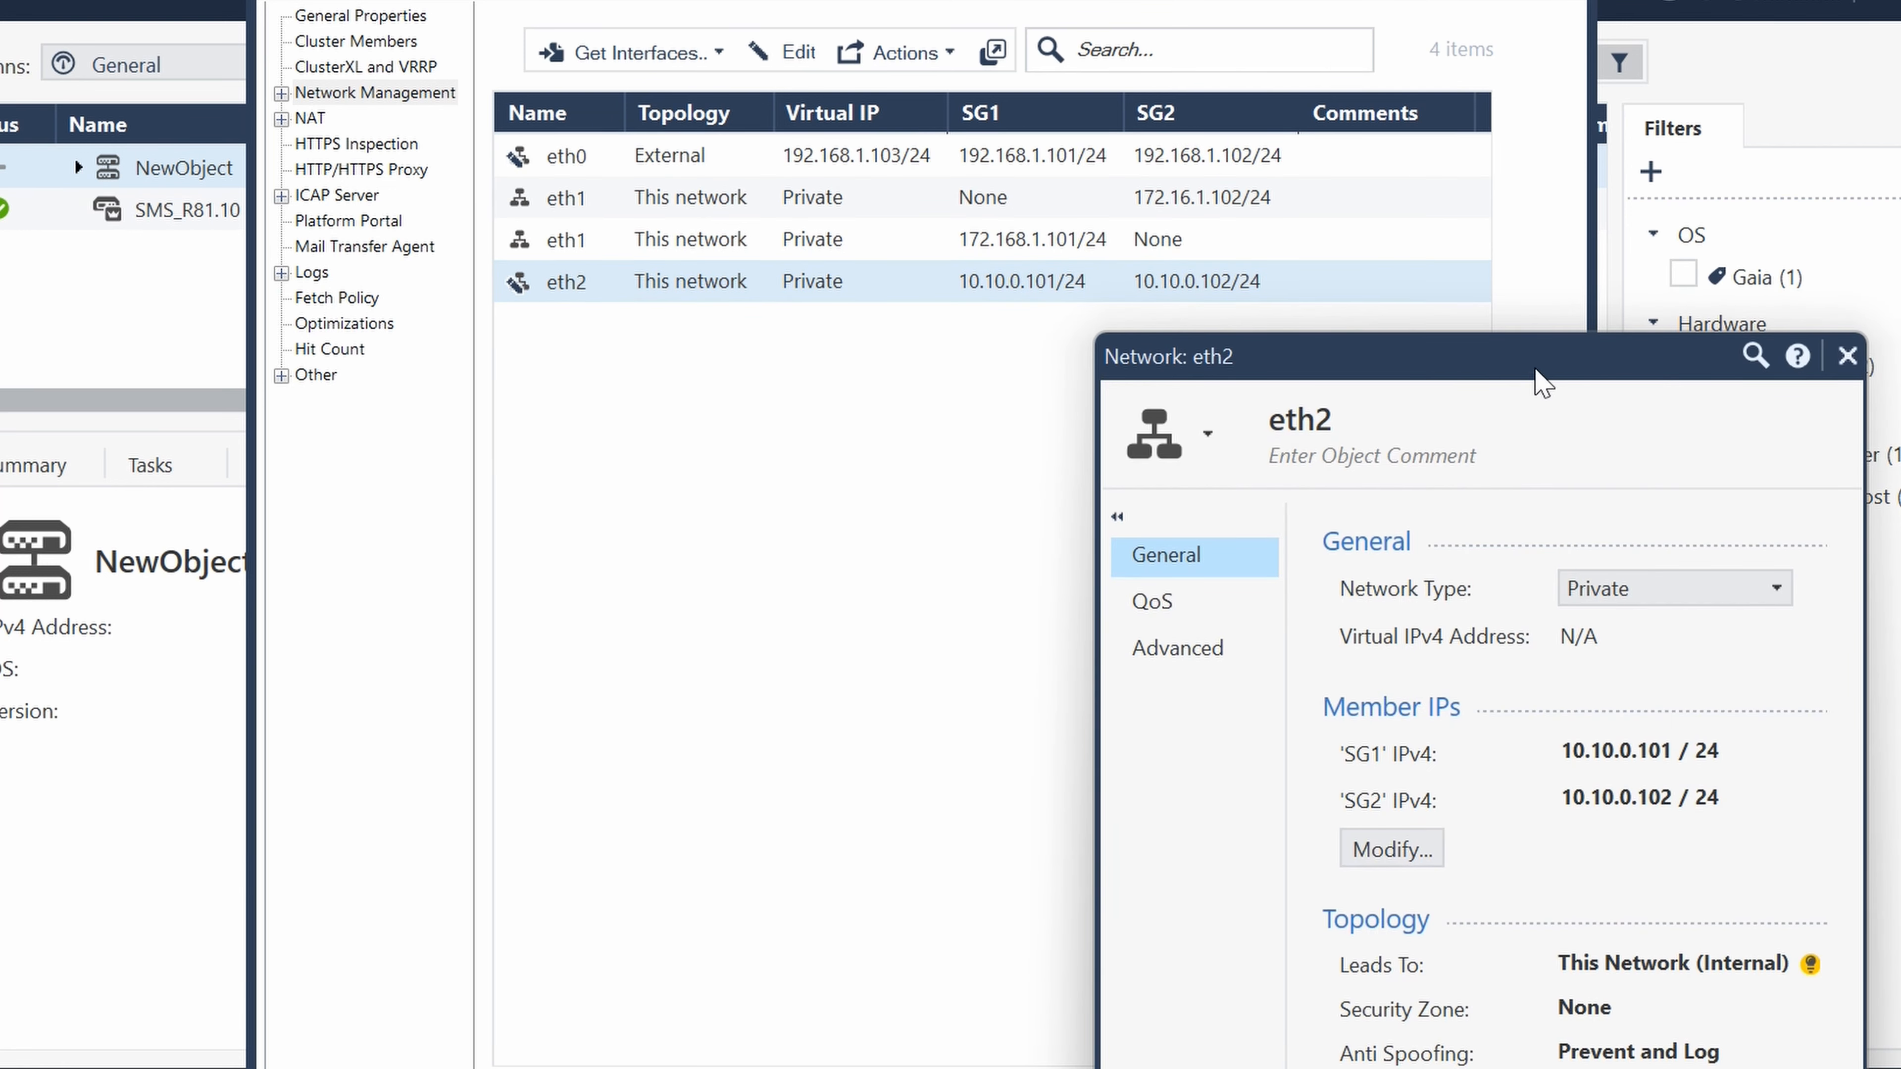
left_click_drag(1498, 351, 1089, 116)
left_click(1208, 306)
left_click(1188, 350)
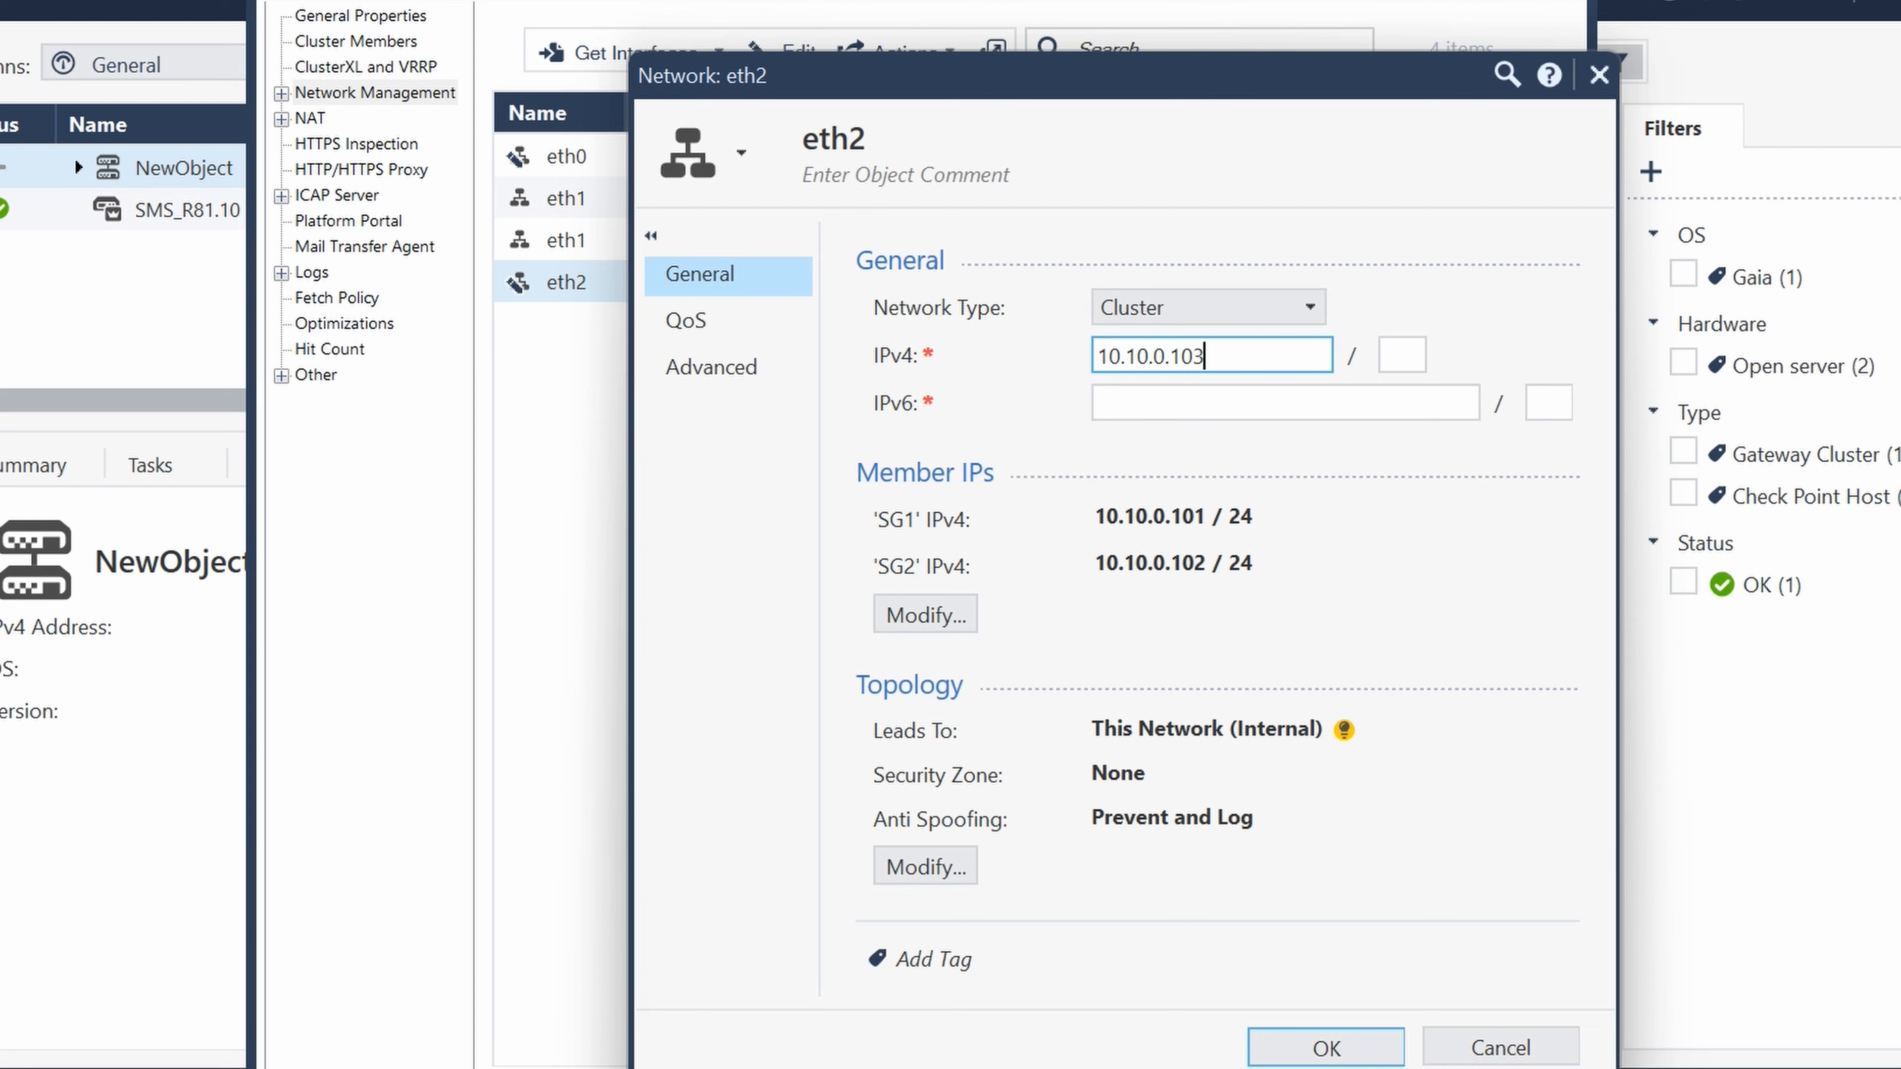
left_click(1400, 357)
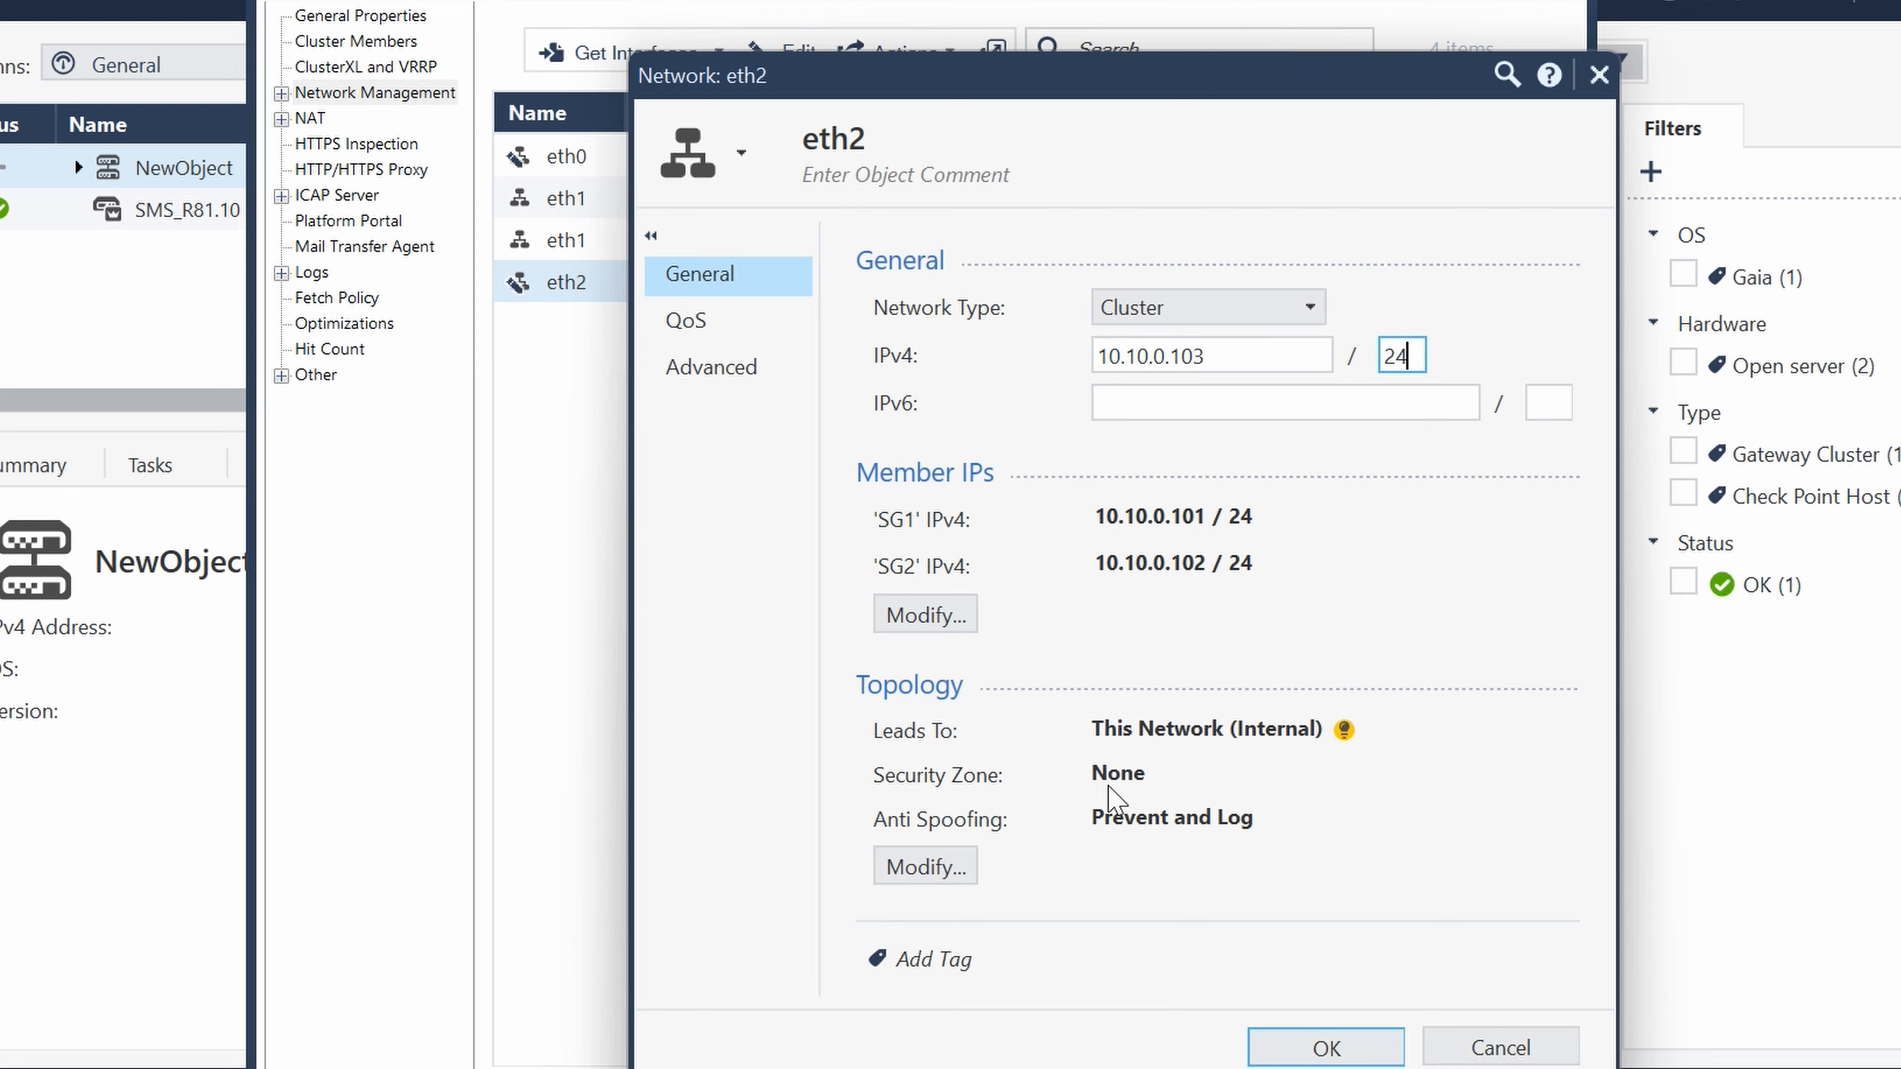
- Keep eth2 leading to This Network (Internal), set its anti-spoofing action to Detect, and save the interface
left_click(929, 870)
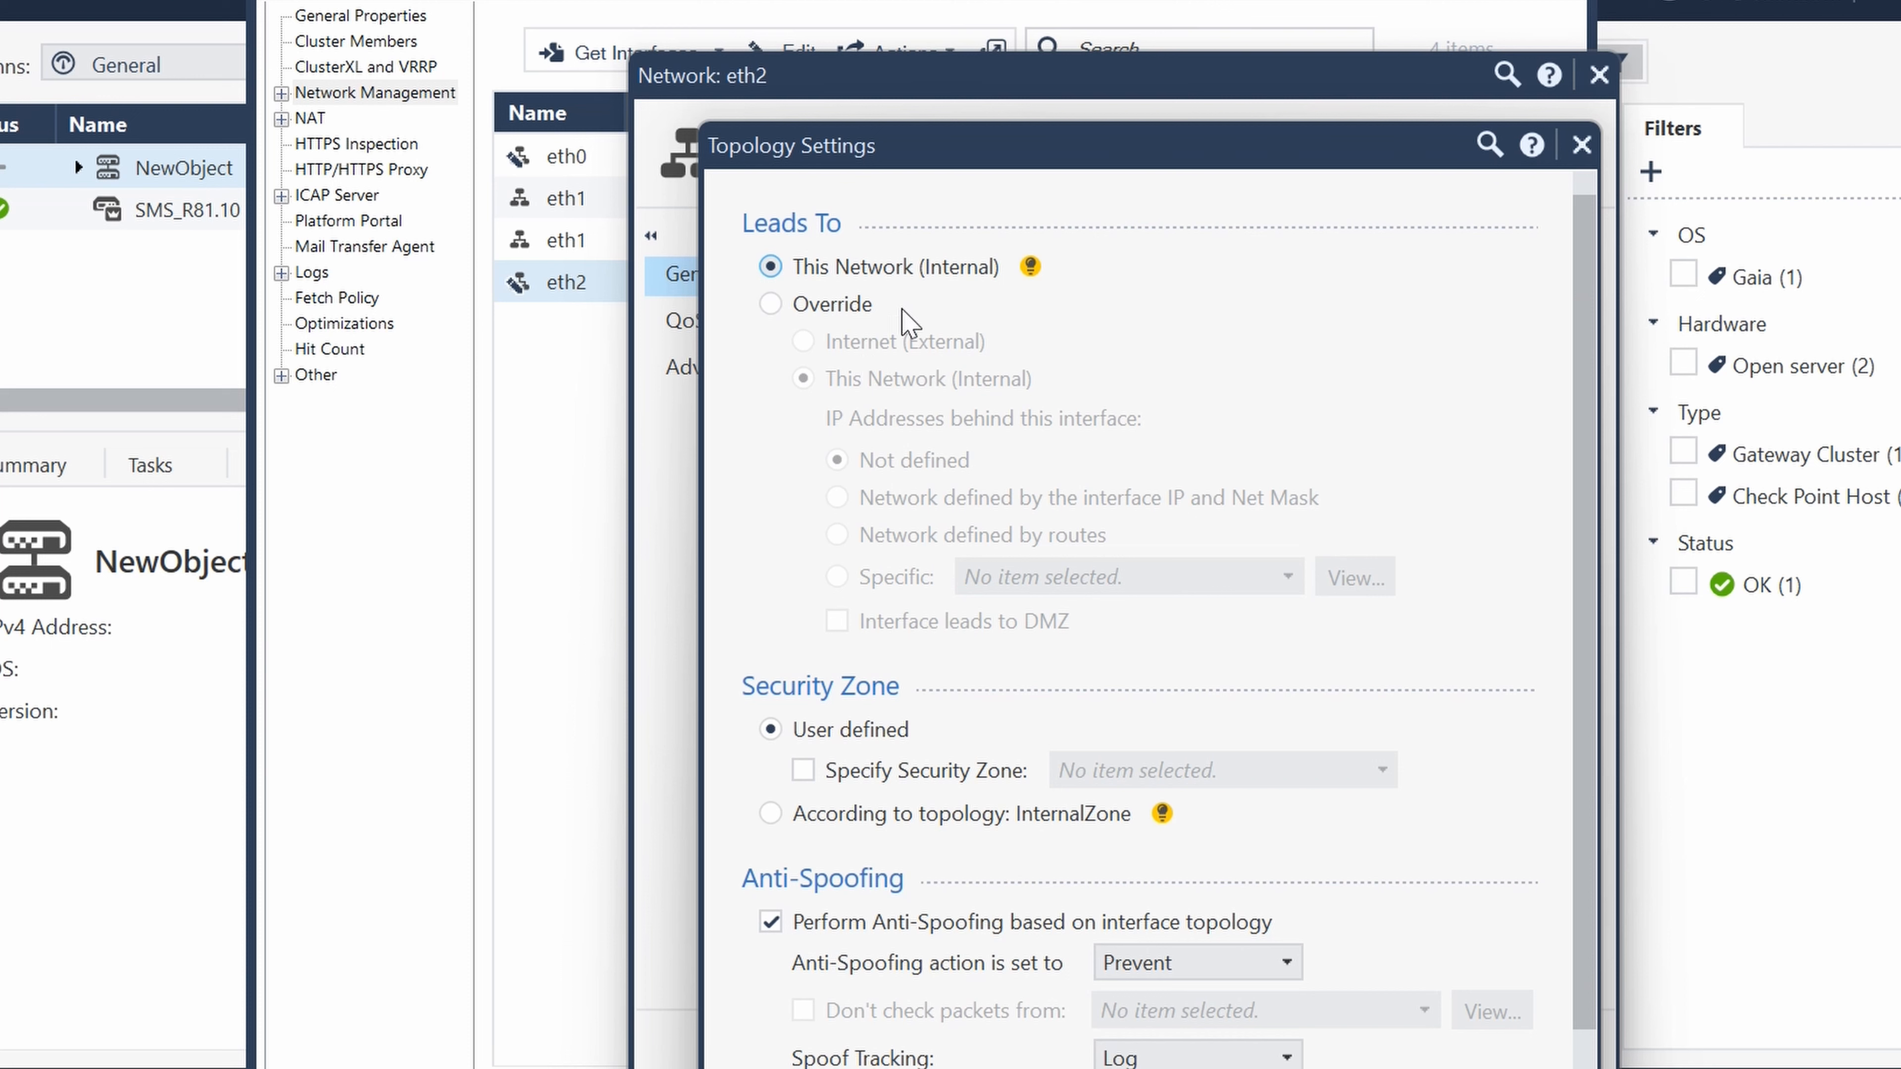
left_click(770, 304)
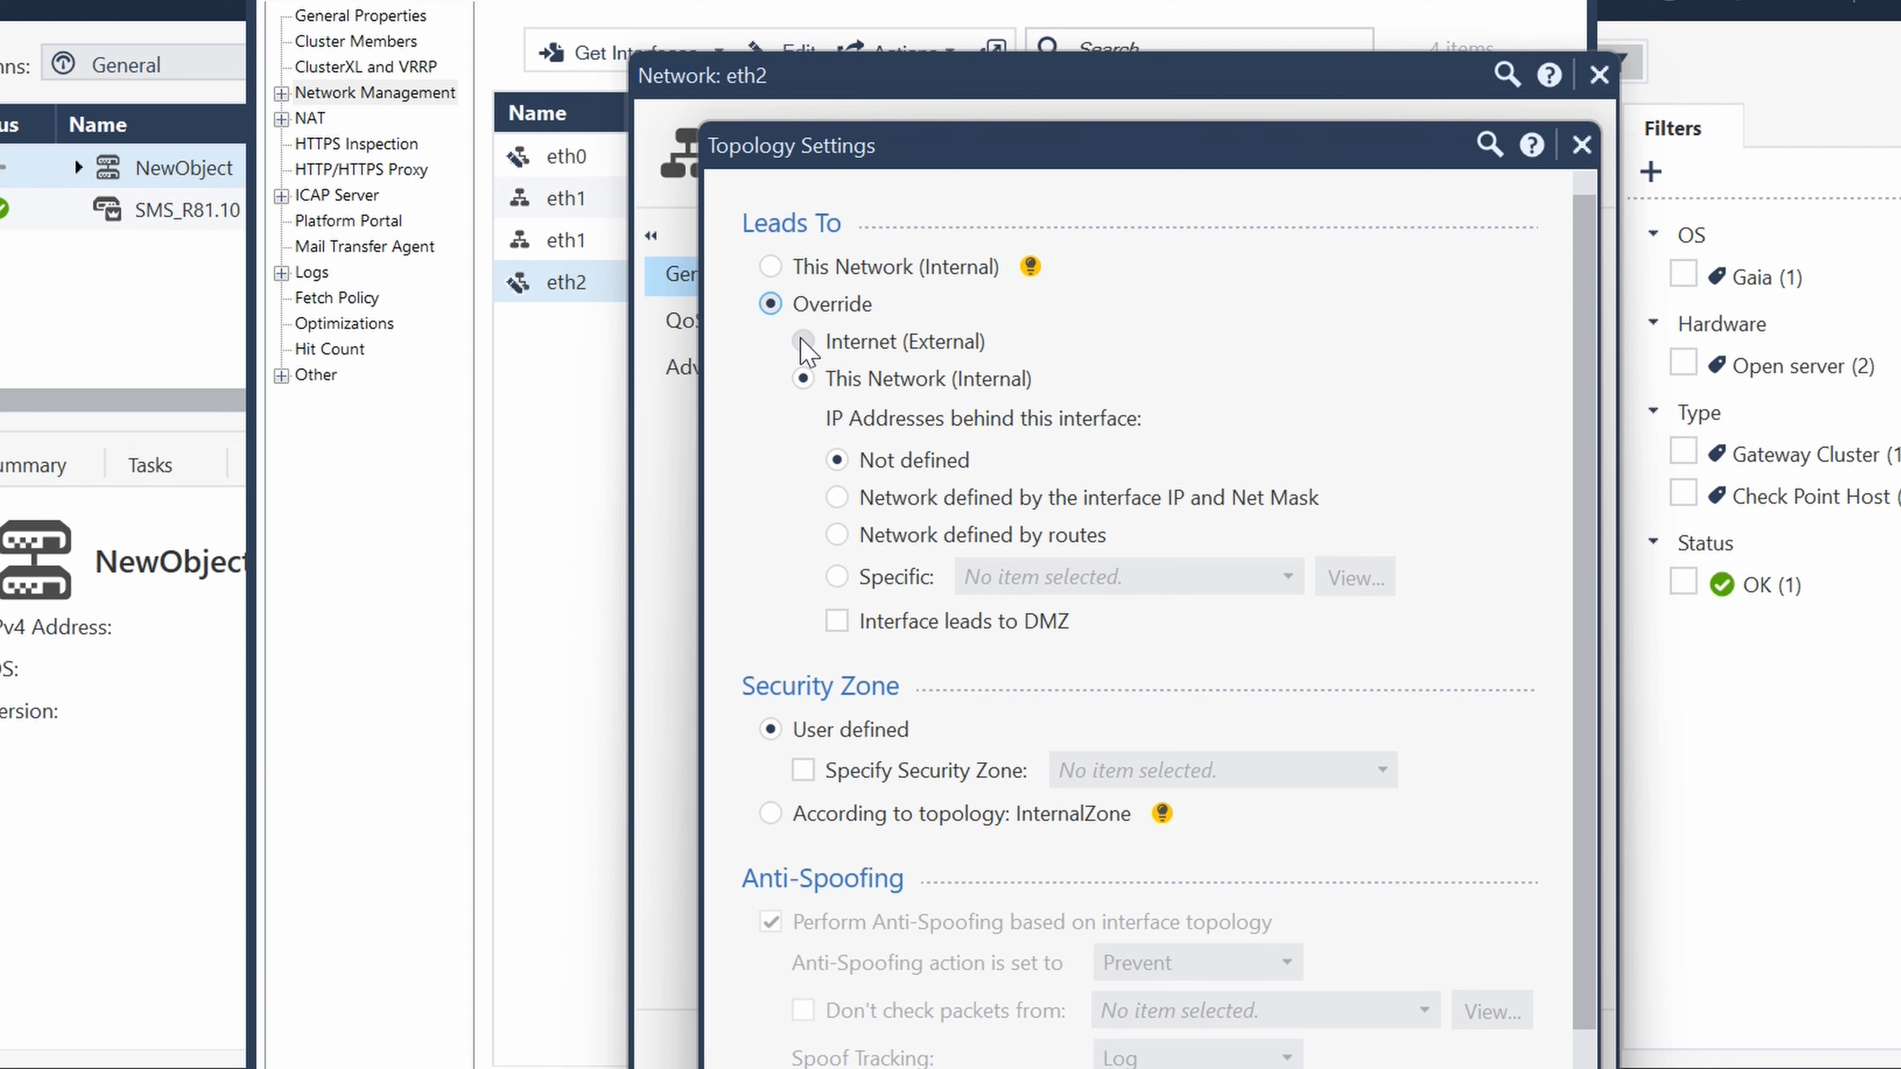
left_click(770, 267)
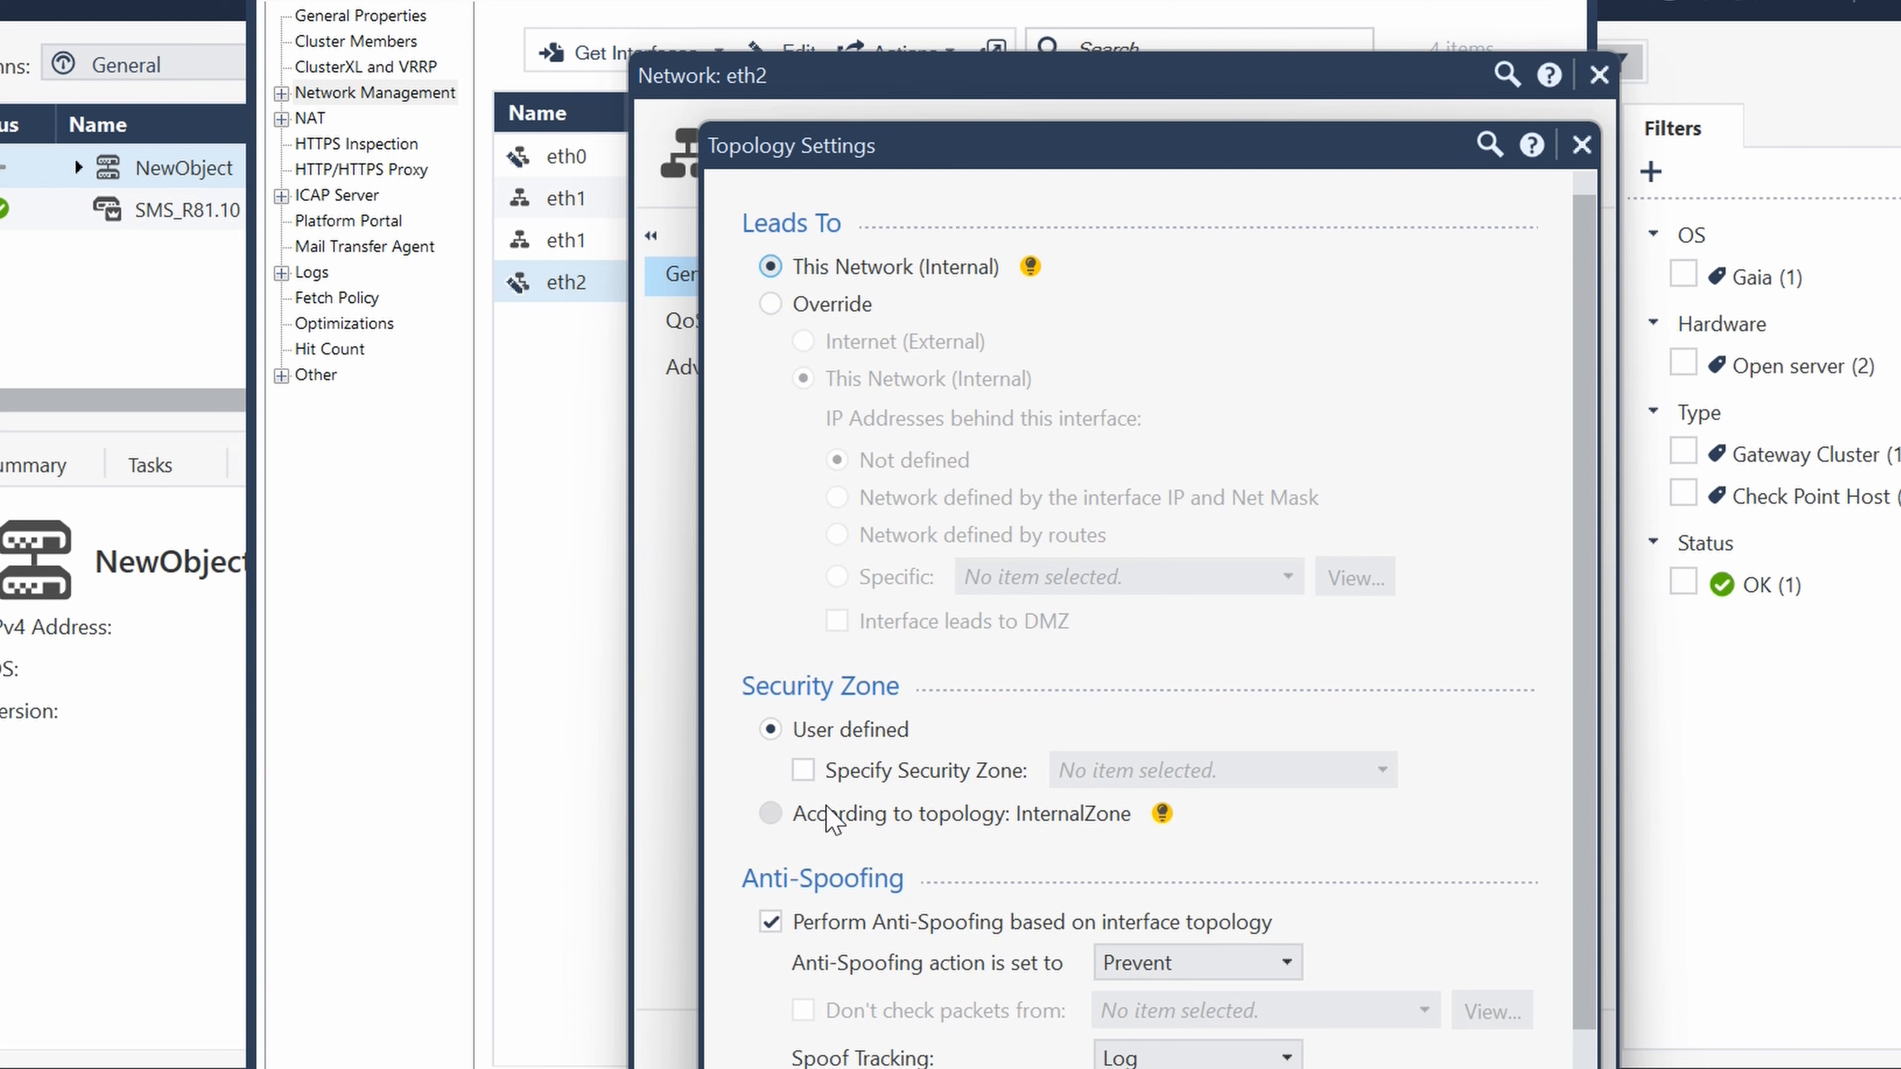
left_click(1272, 962)
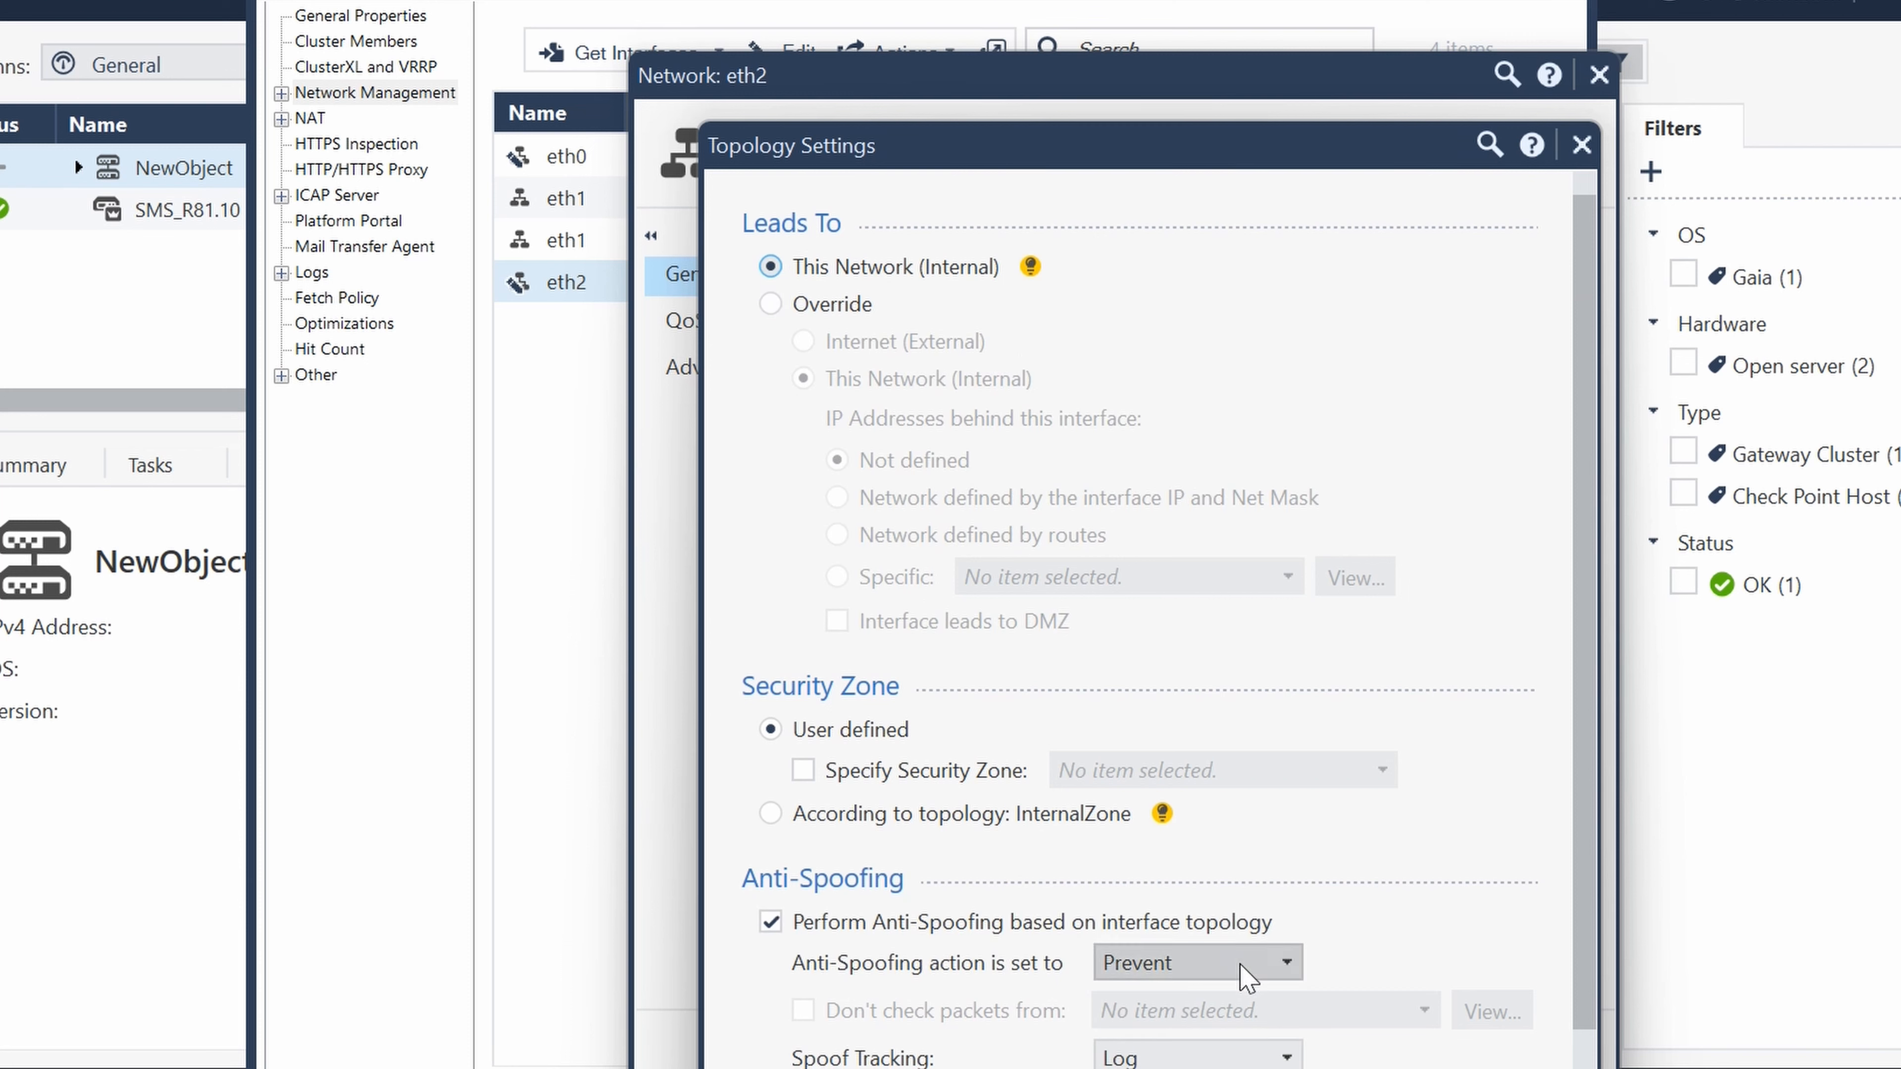
left_click(1179, 1052)
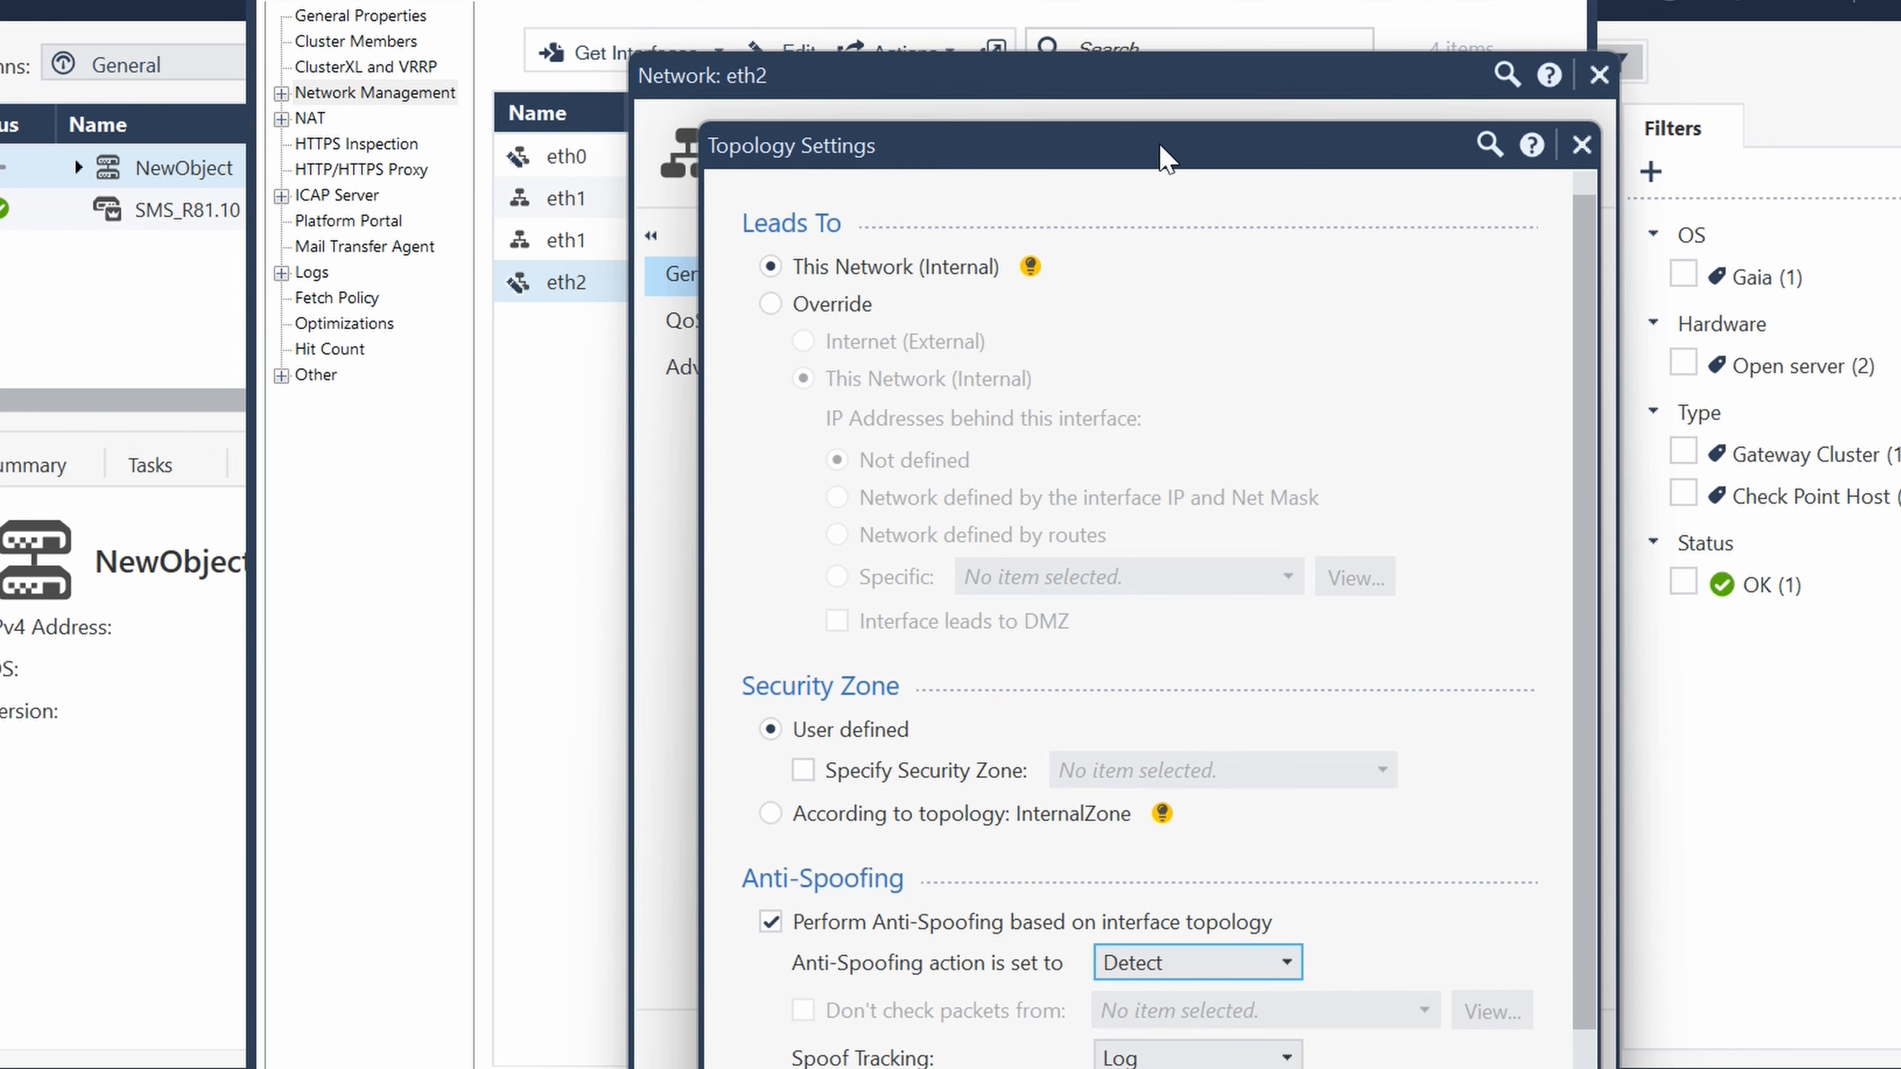
left_click_drag(1143, 150, 1146, 41)
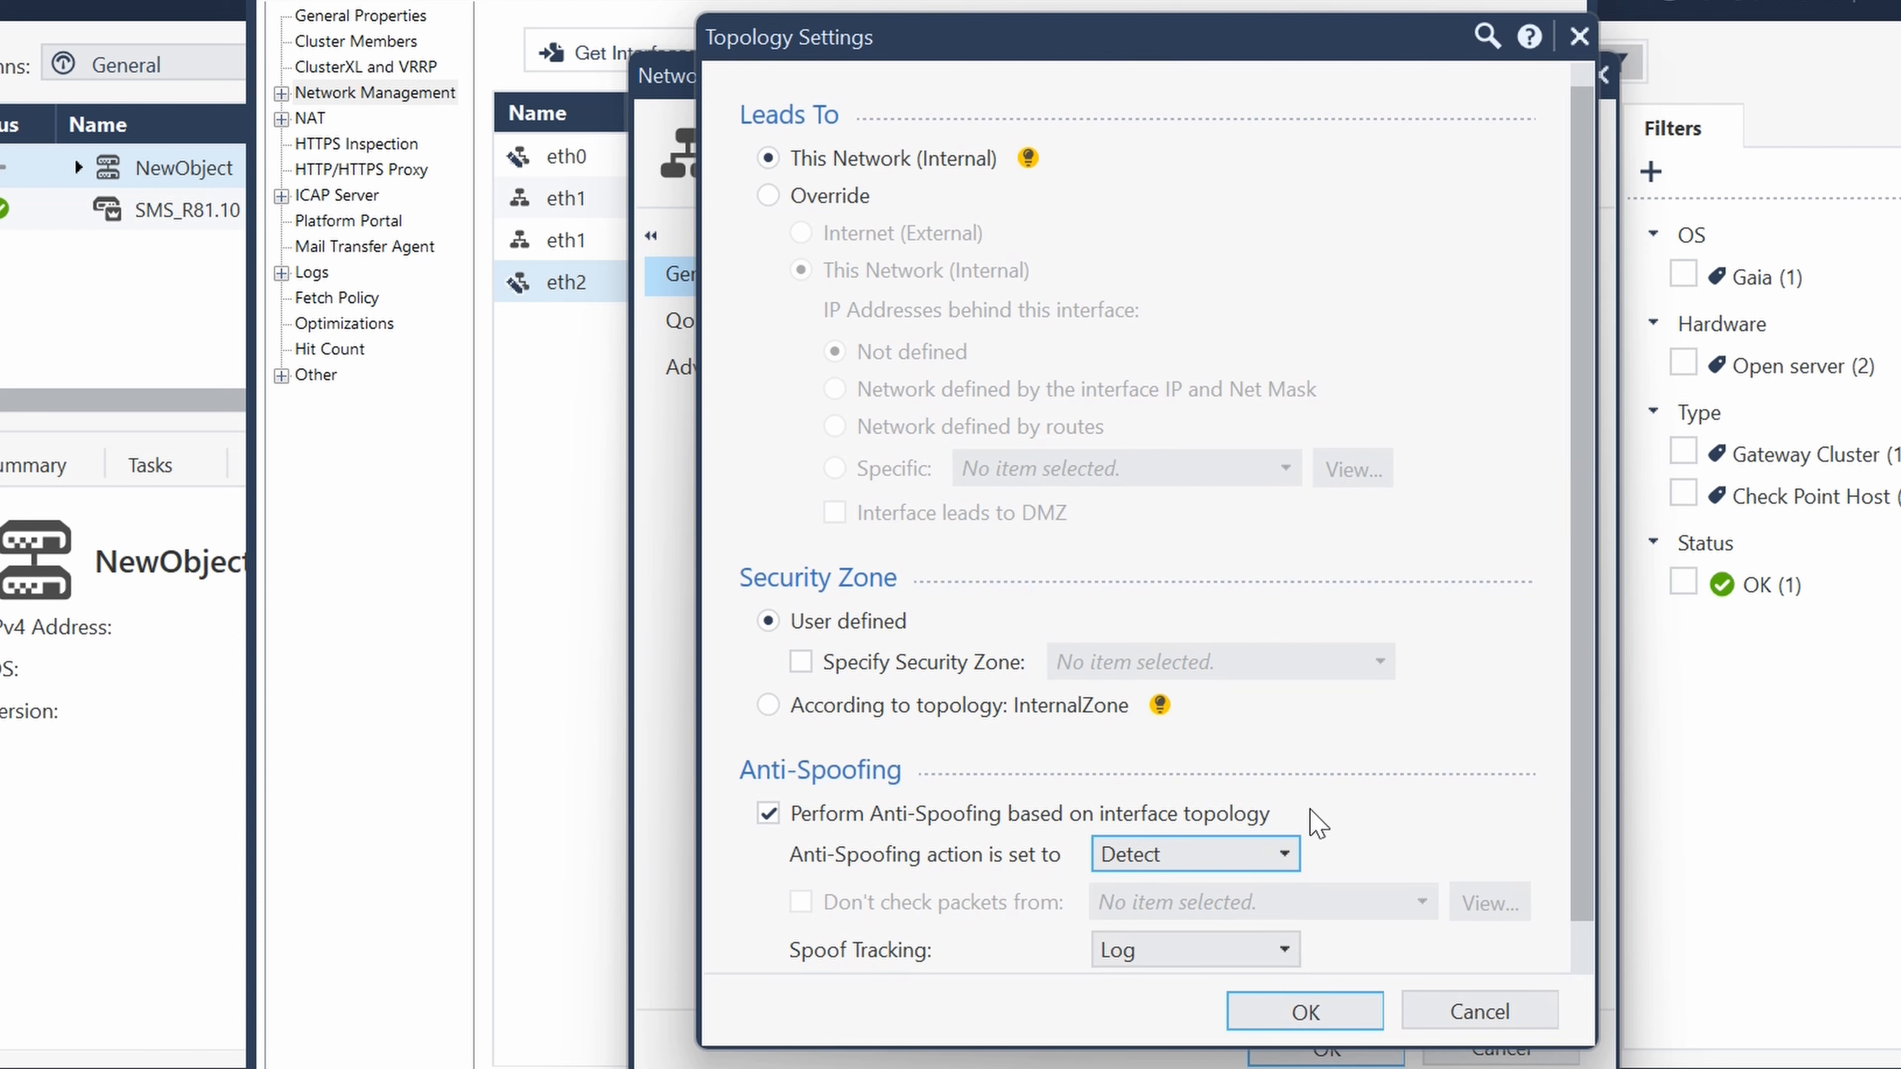
left_click(1326, 1016)
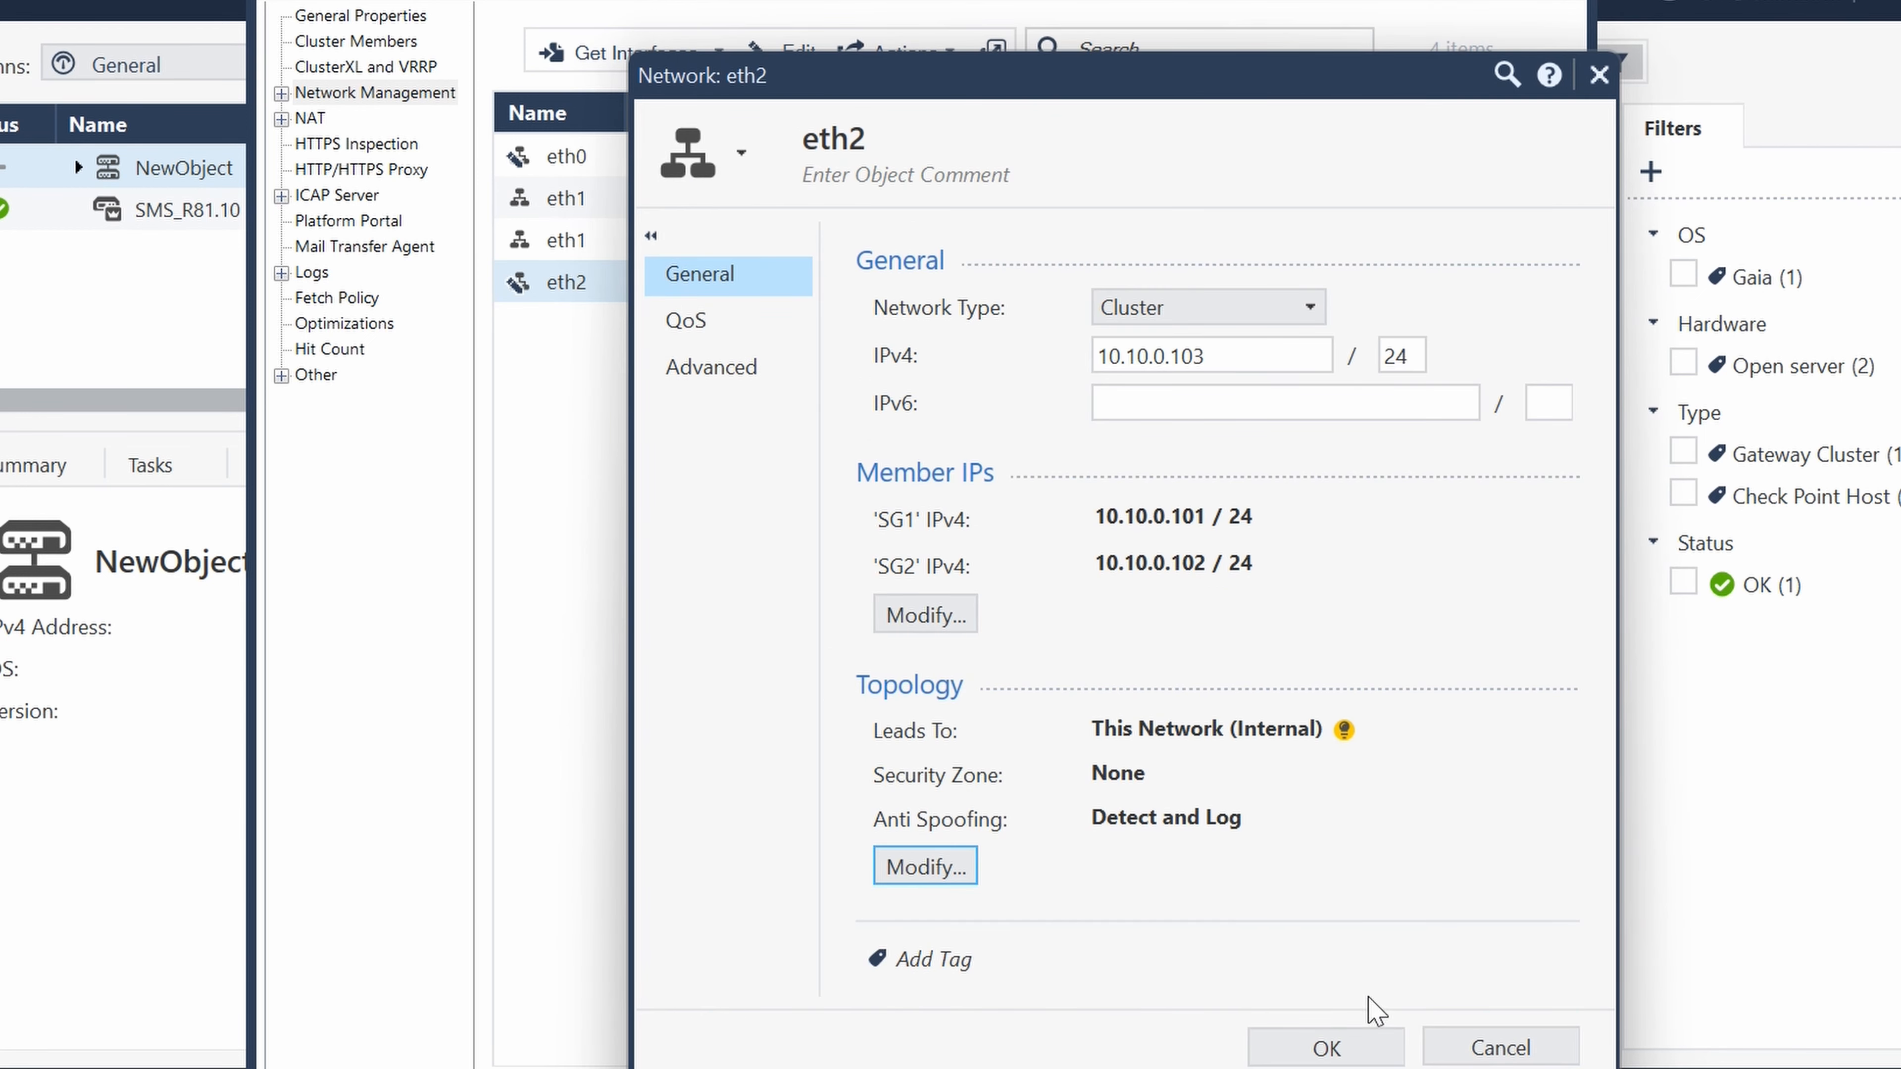
left_click(1327, 1045)
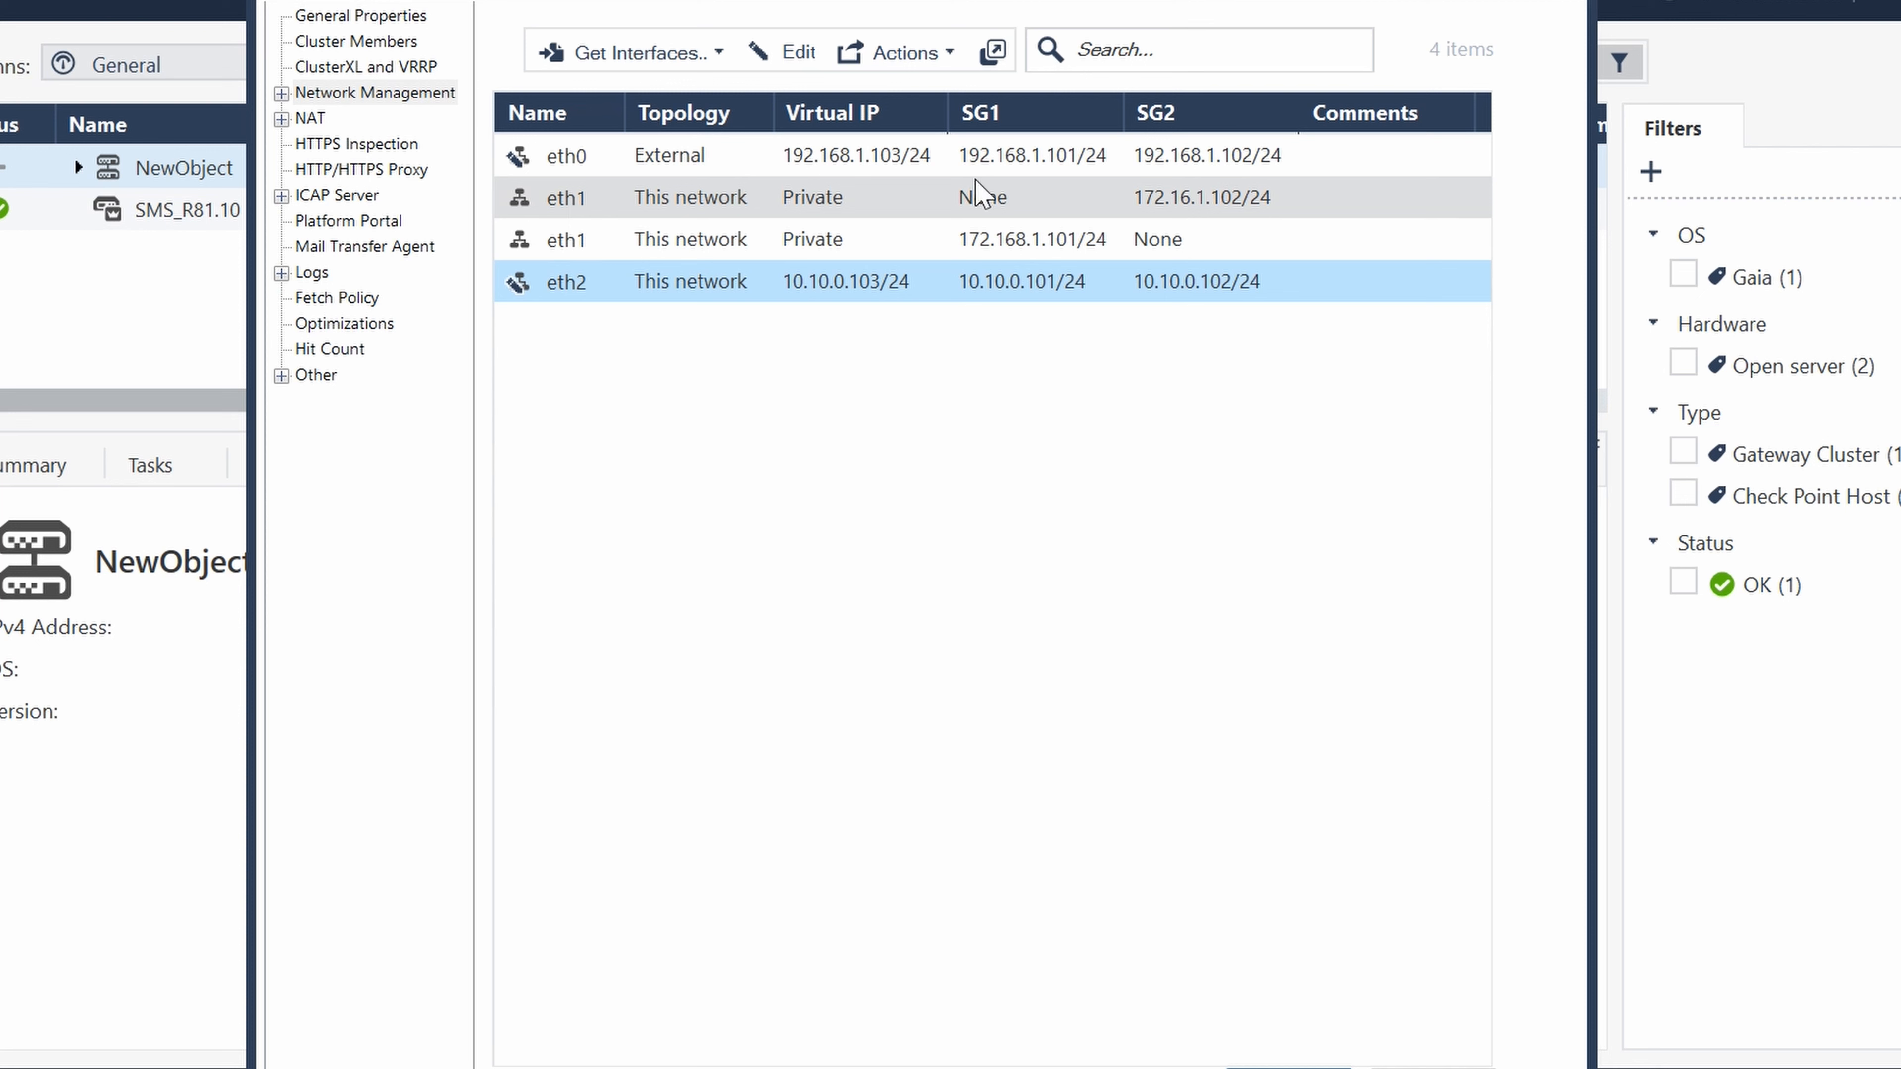
- Set the network type of the eth1 interface that belongs to SG2 to Sync, and try to save it
left_click(546, 197)
double_click(548, 197)
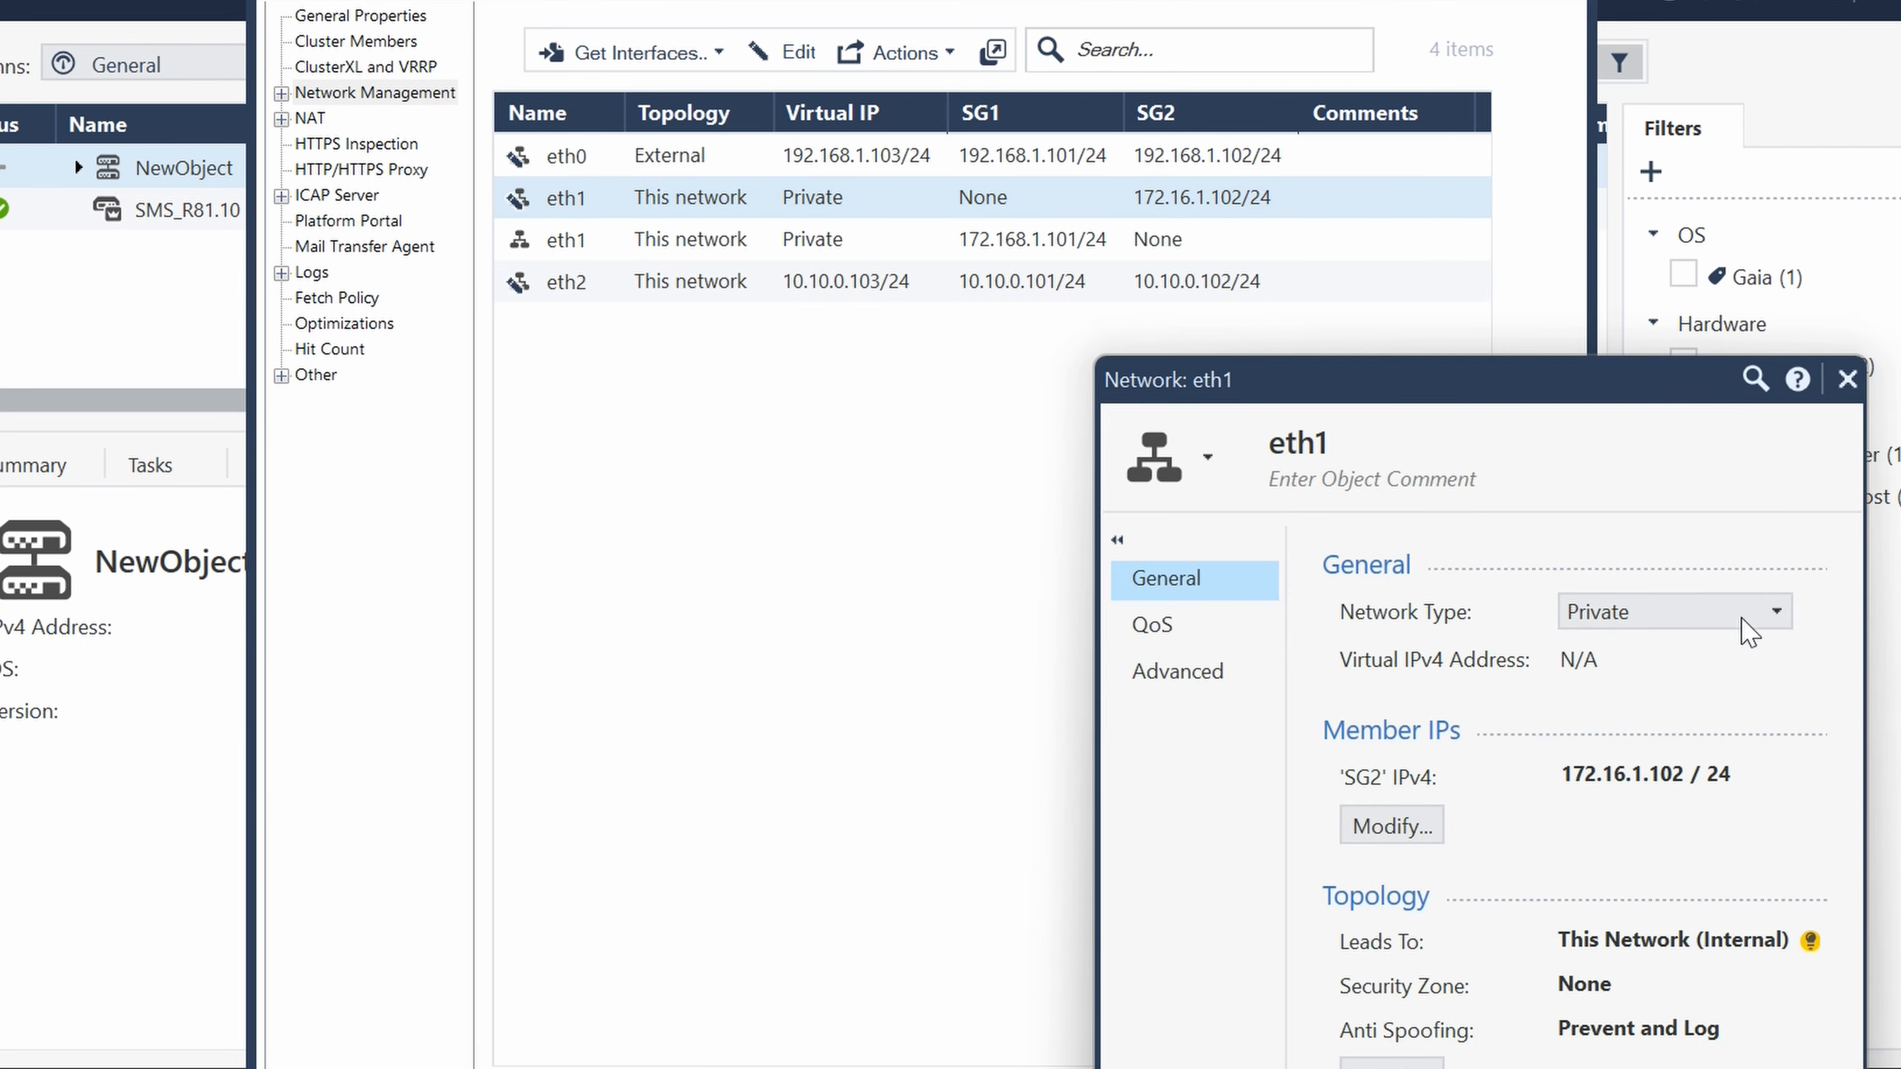
left_click_drag(1465, 374, 1095, 109)
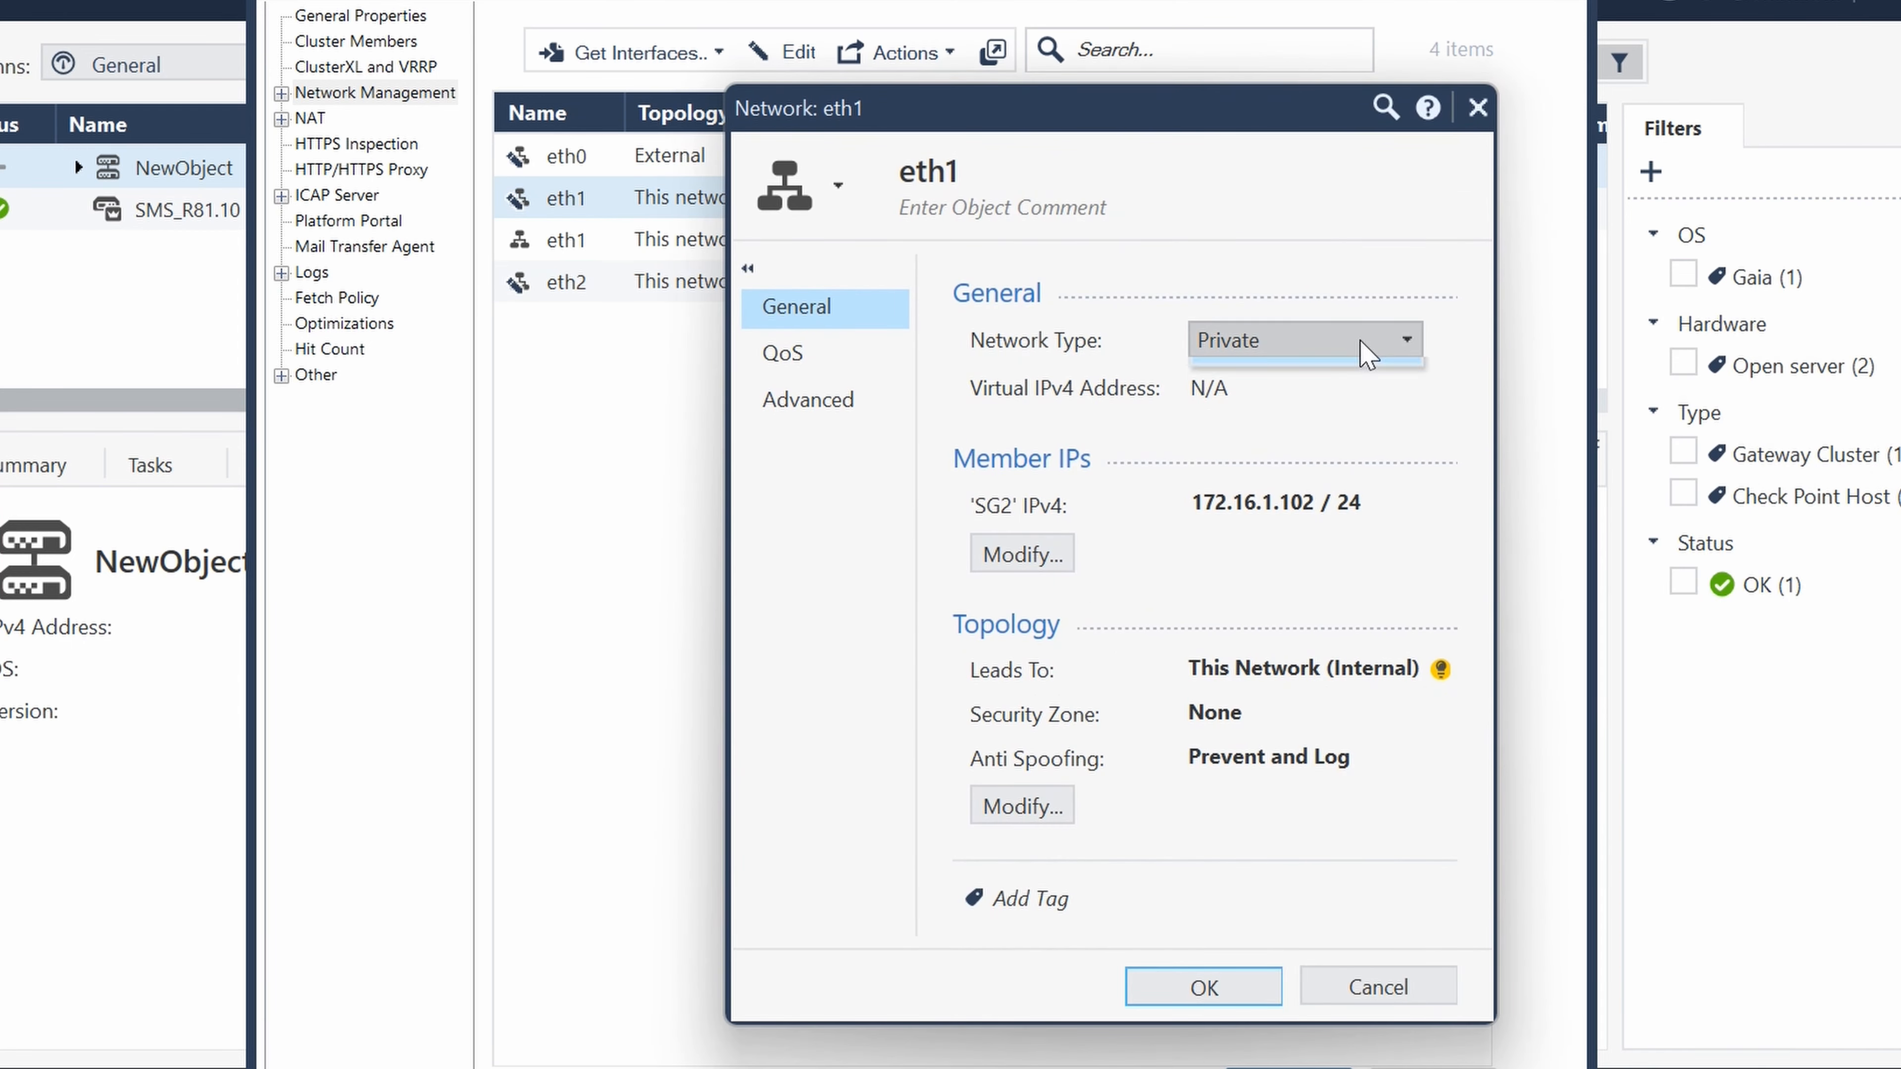
left_click(1392, 340)
left_click(1284, 429)
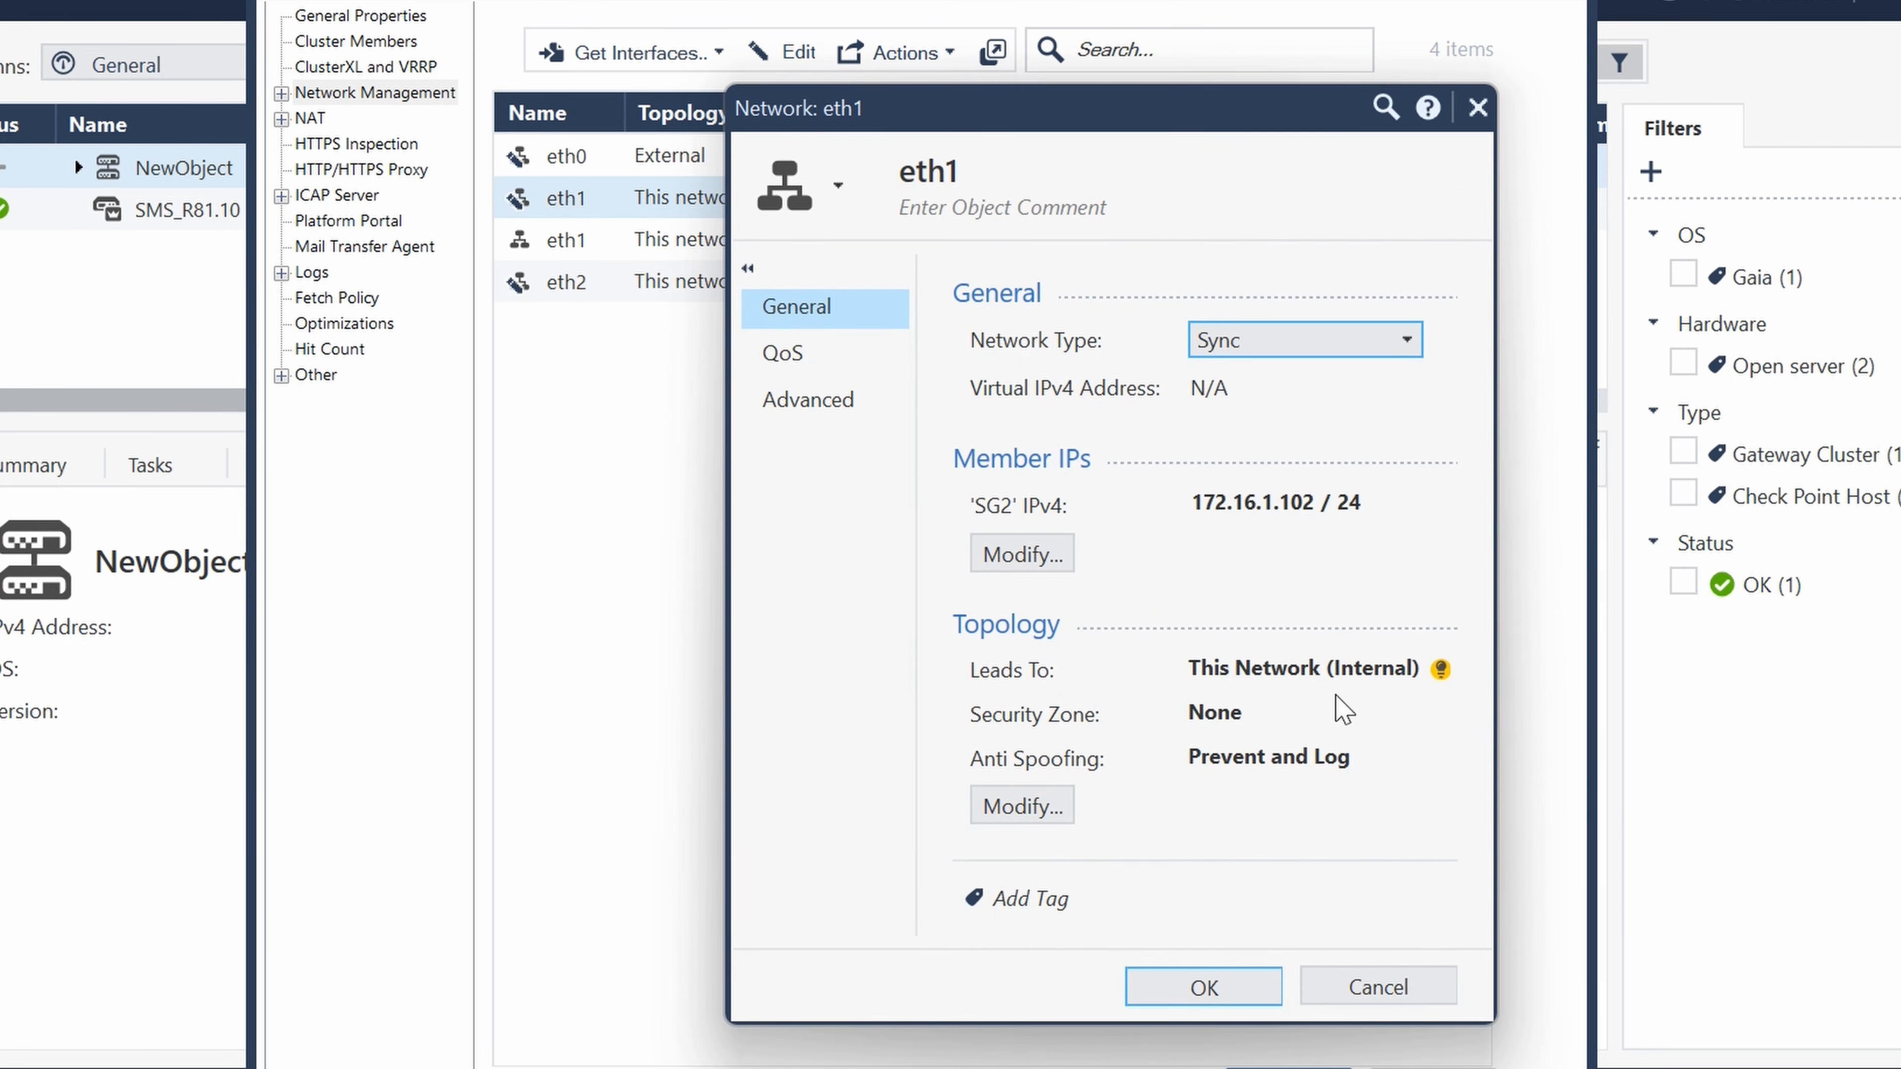
left_click(1210, 989)
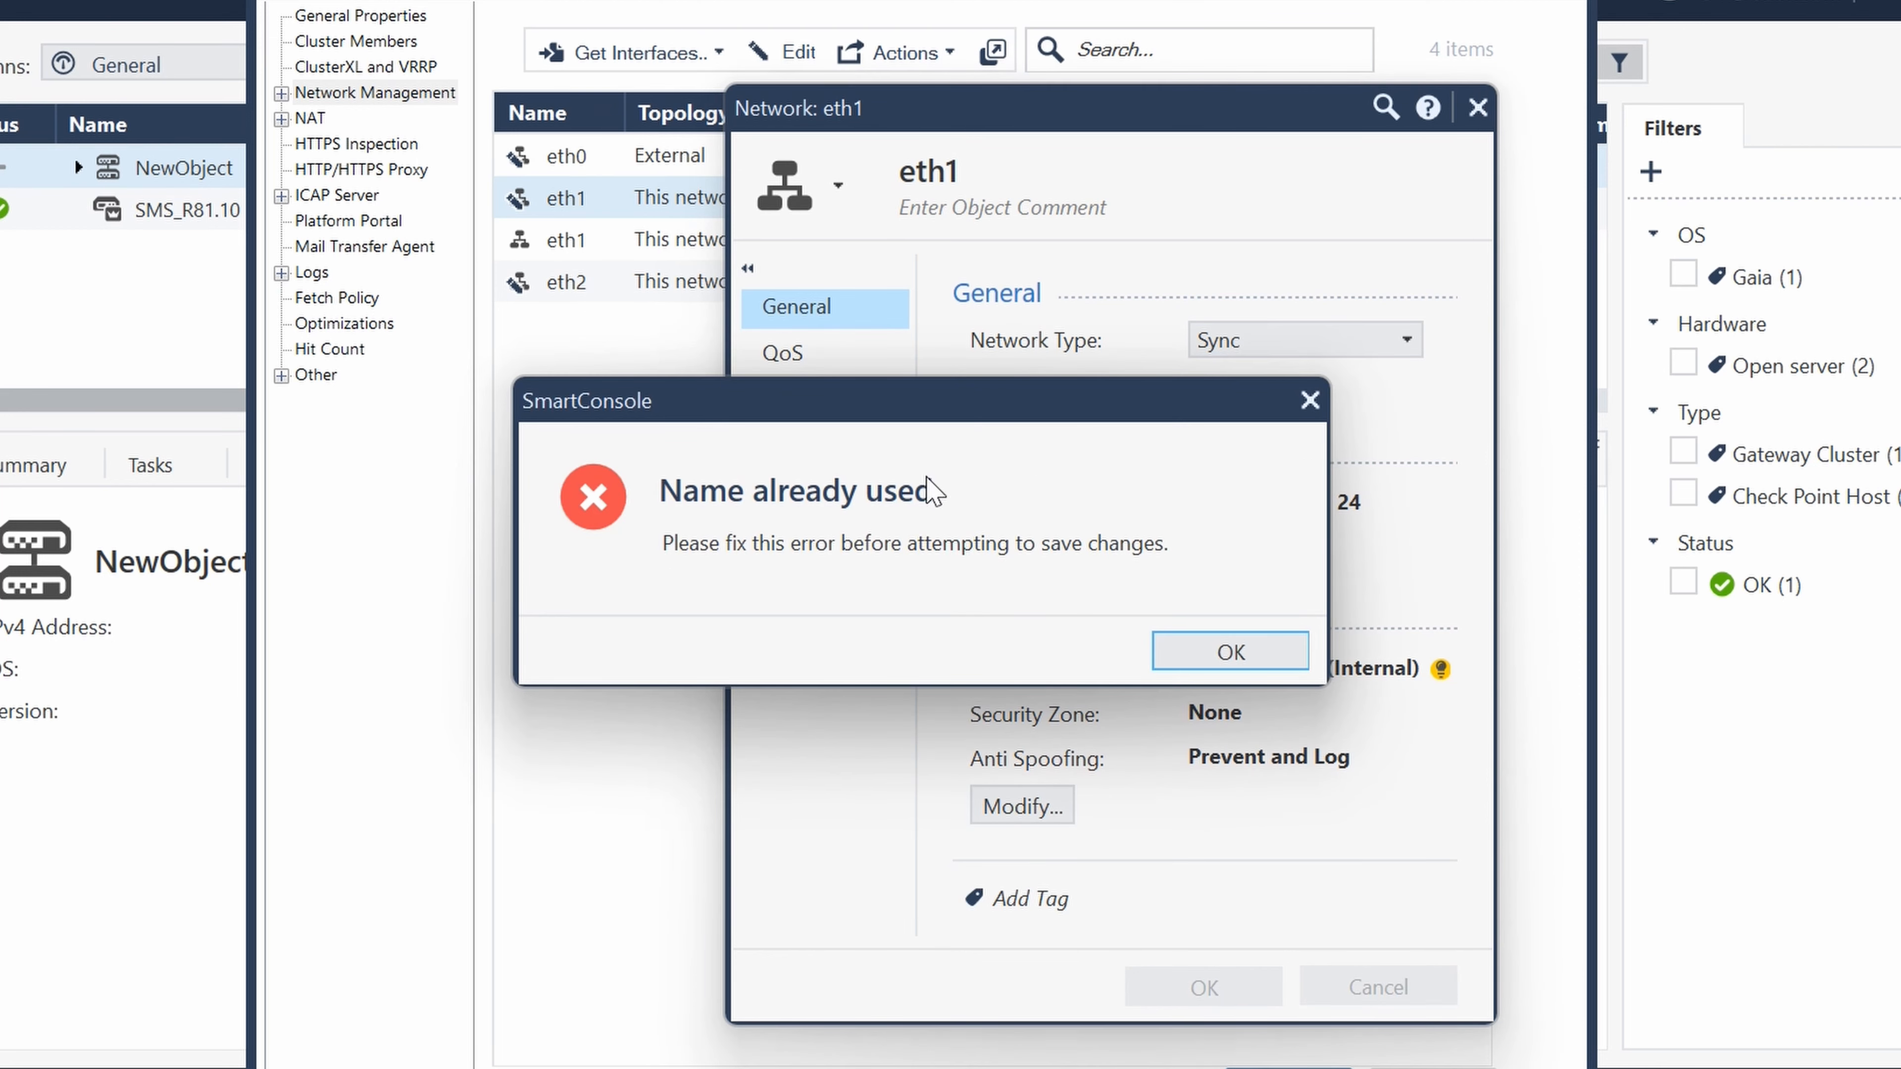
left_click(1265, 659)
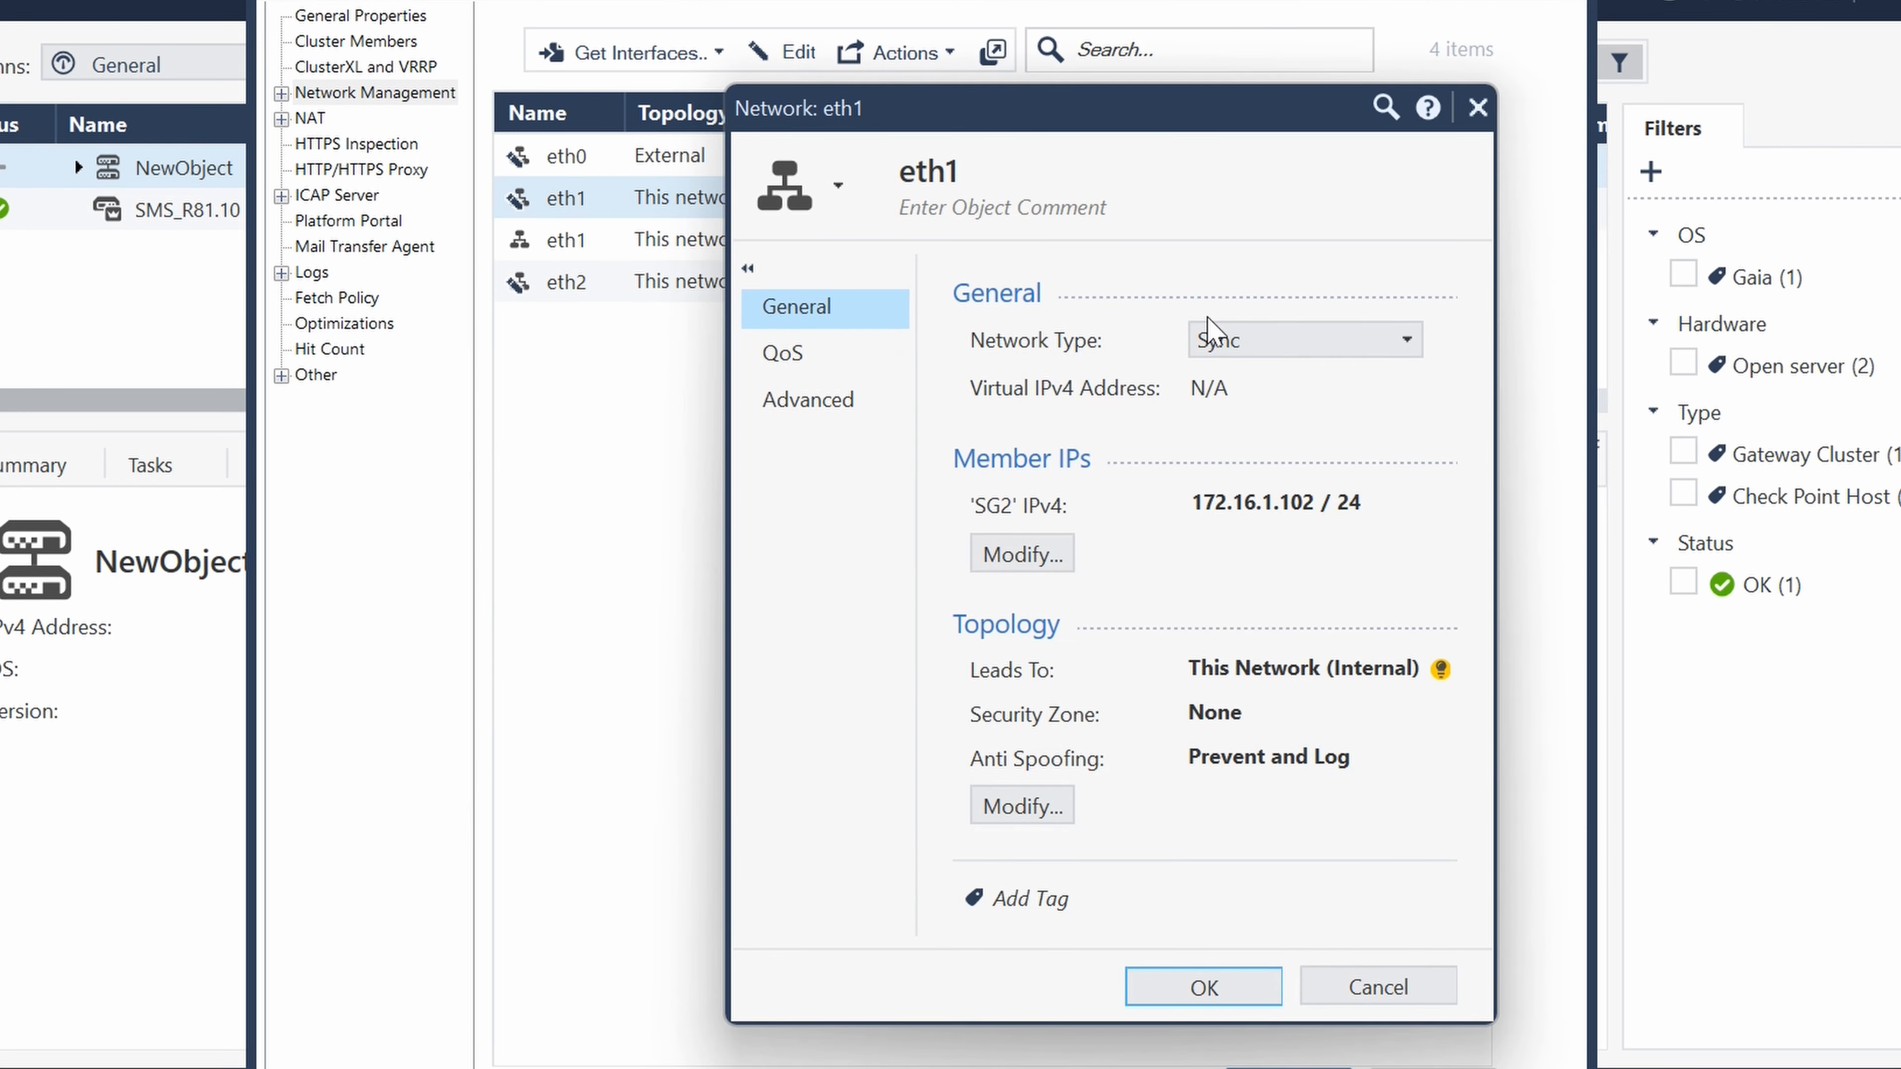
- Rename SG2's Sync interface as eth1-1 and save it
double_click(960, 171)
left_click(1071, 169)
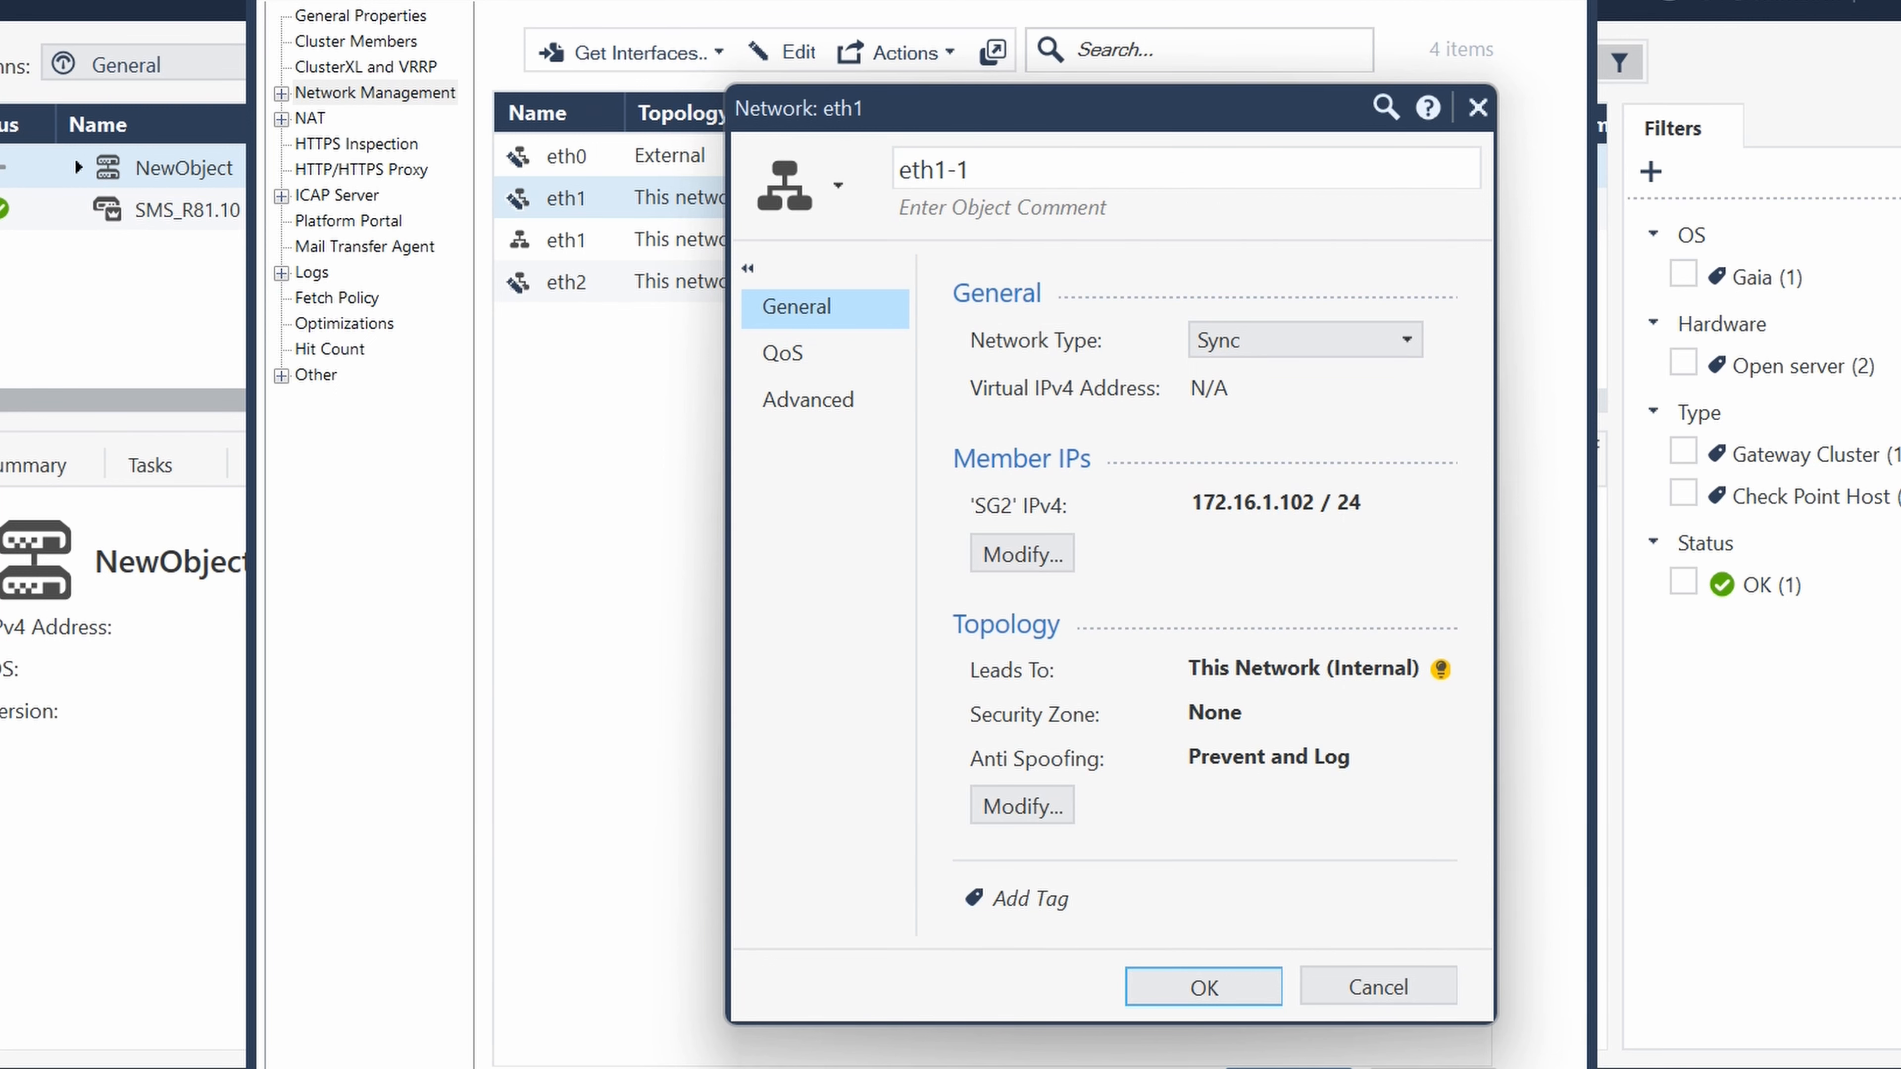
left_click(1205, 987)
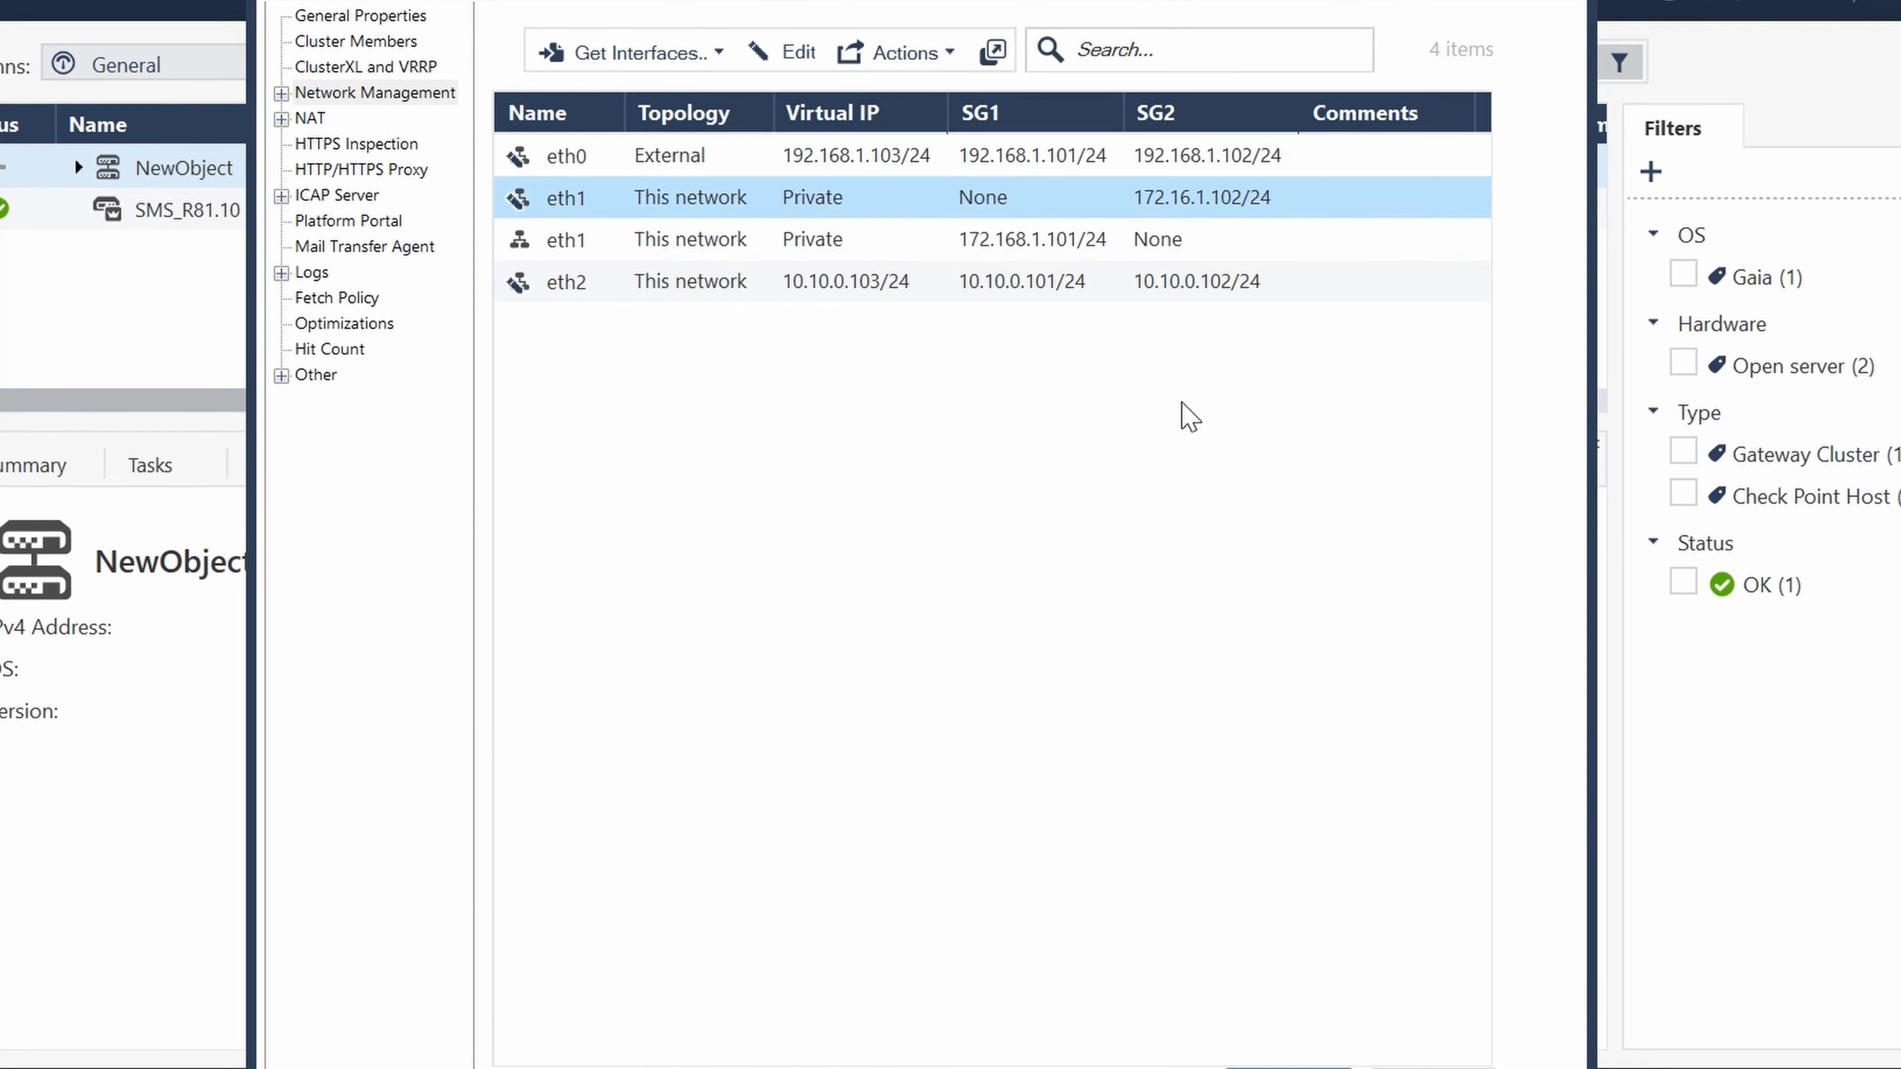
- Try to set the network type of SG1's eth1 interface to Sync and save it
double_click(591, 197)
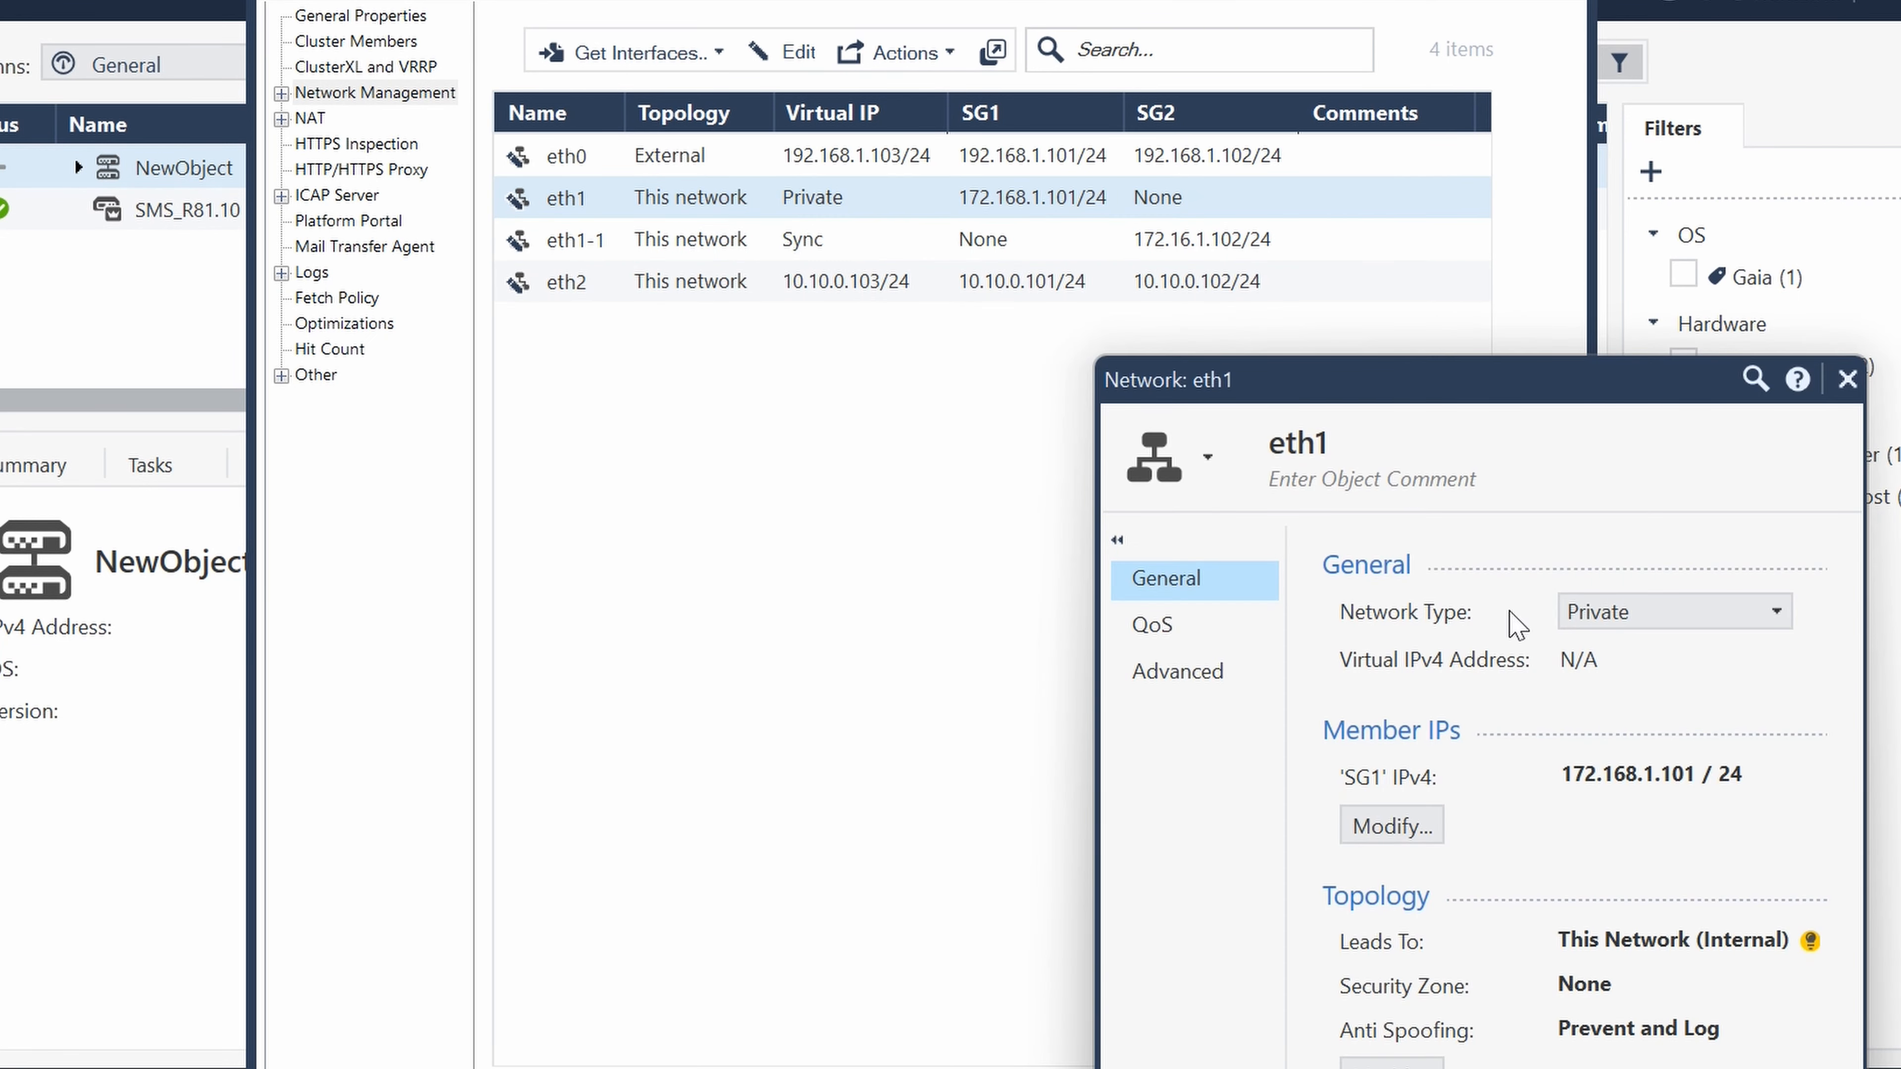
left_click(1663, 615)
left_click(1639, 699)
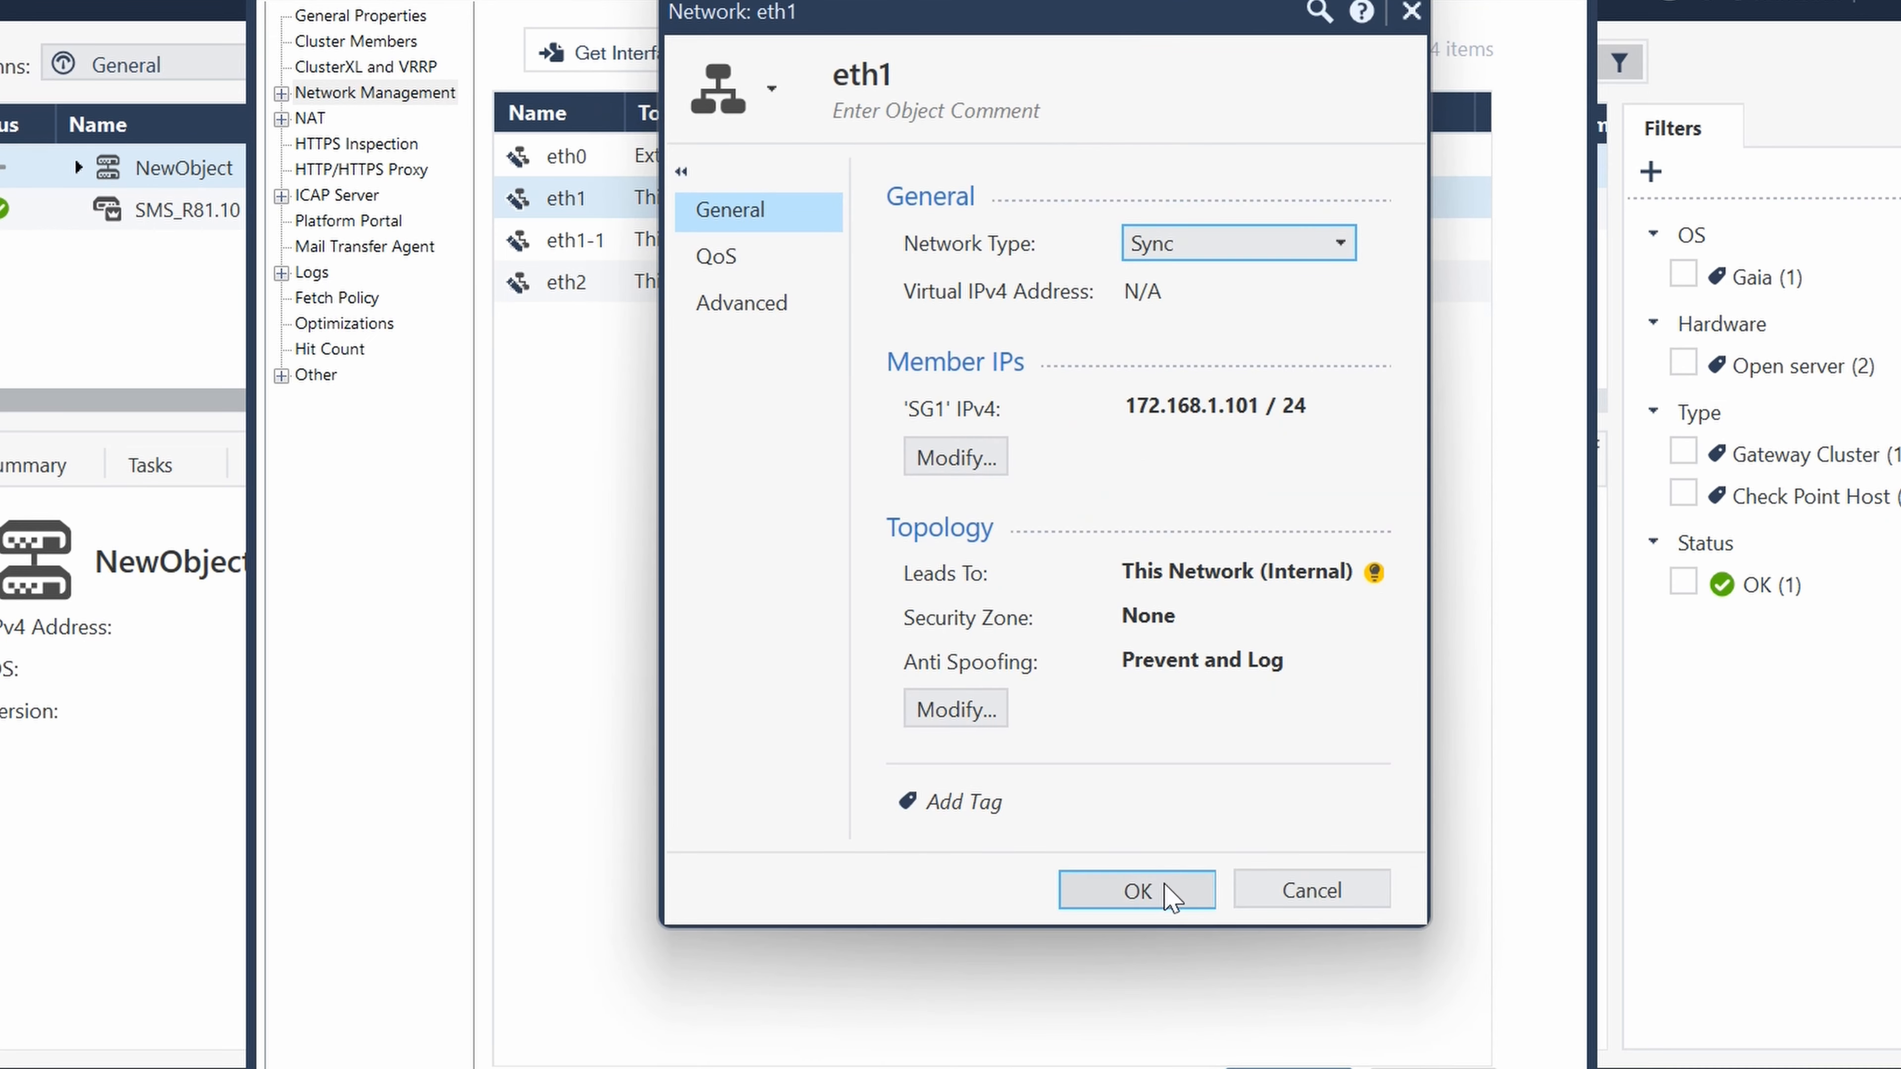
left_click(1169, 895)
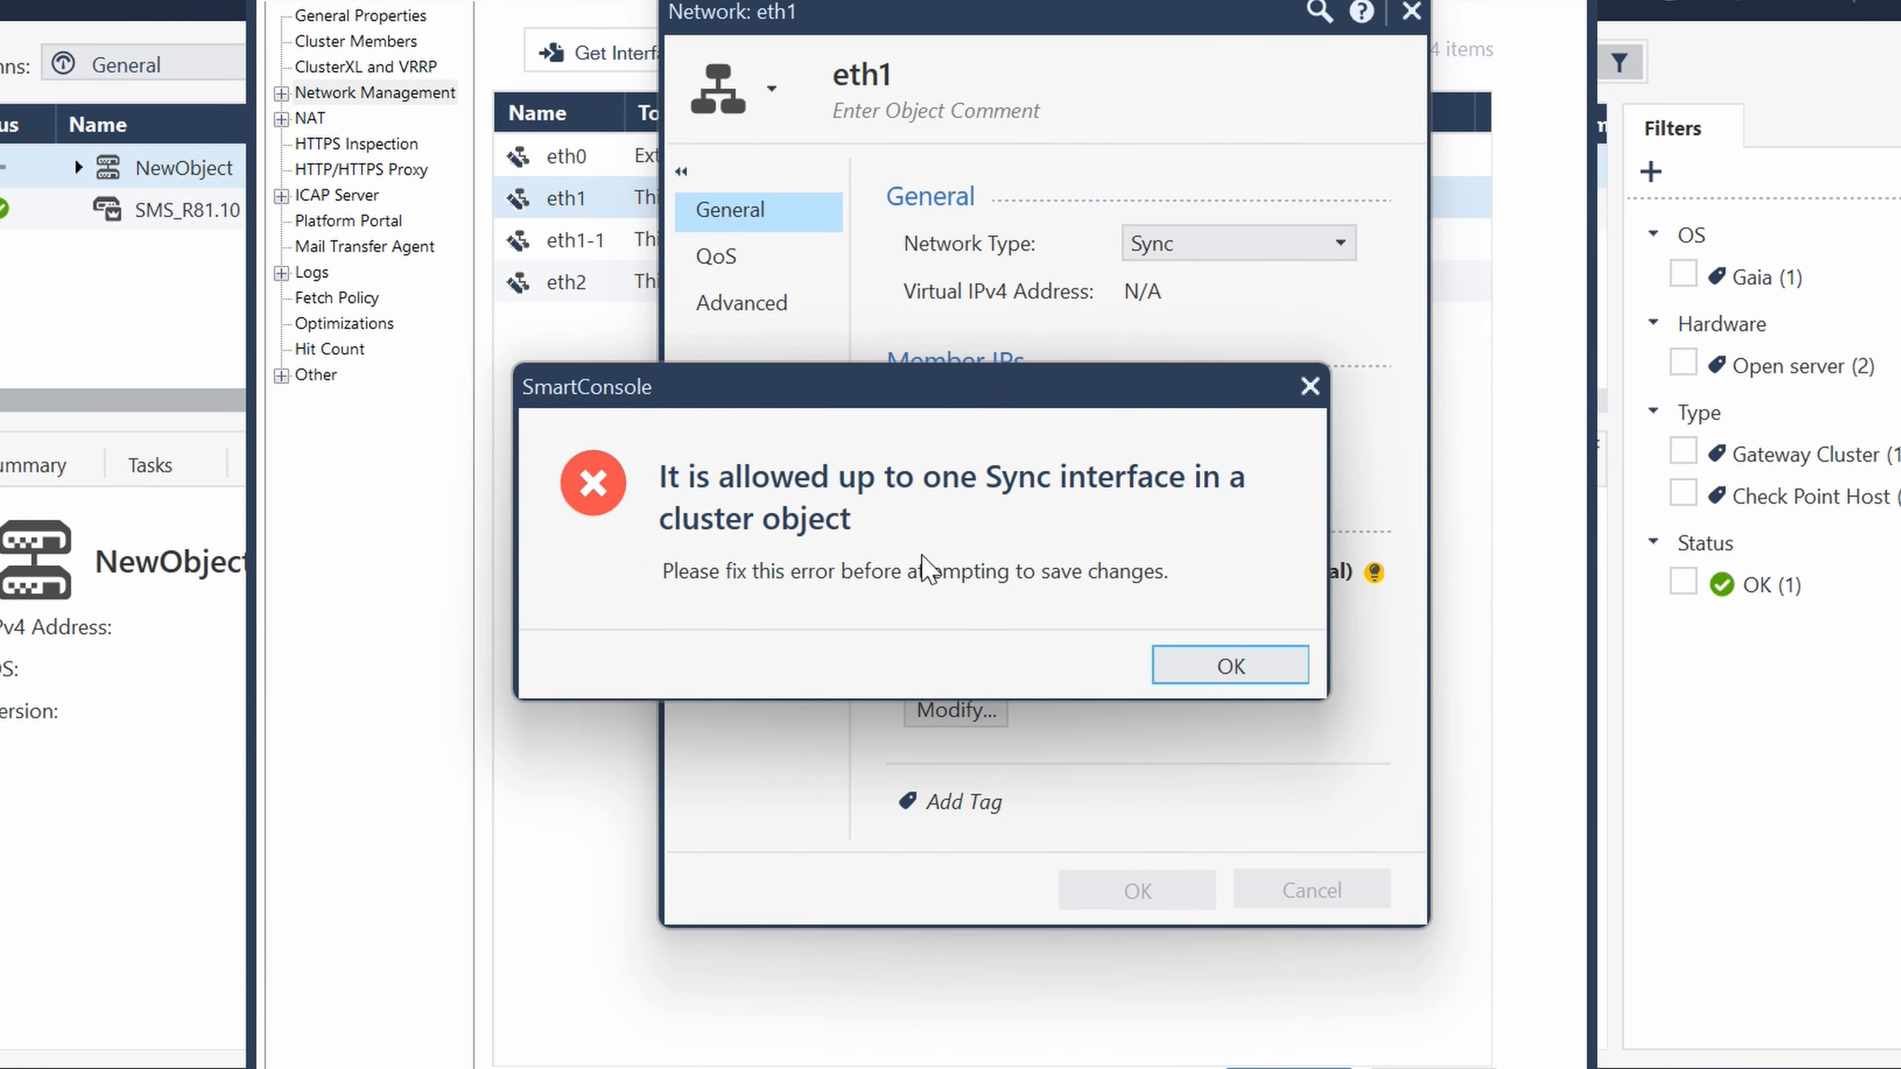
left_click(1233, 666)
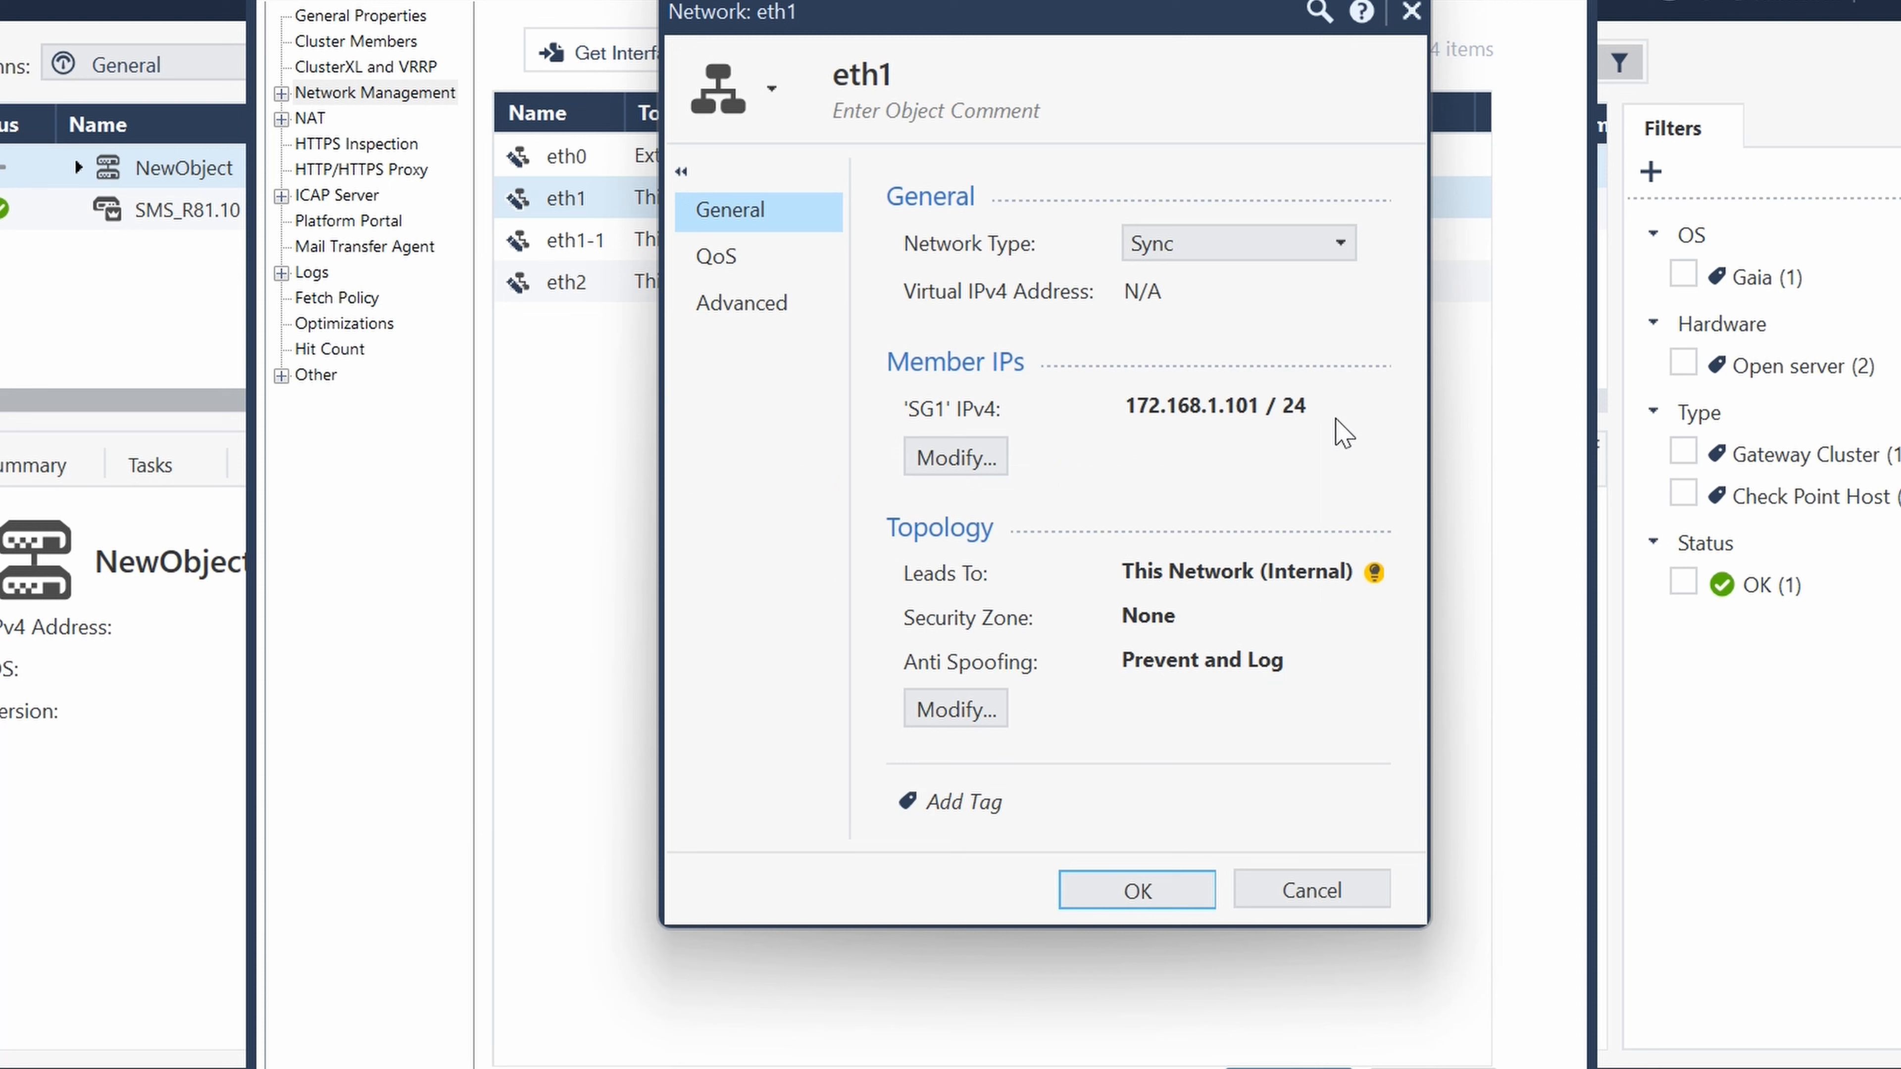
- Try the Cluster + Sync network type on SG1's eth1, switch back to Sync, and discard the interface changes
left_click(1340, 245)
left_click(1309, 370)
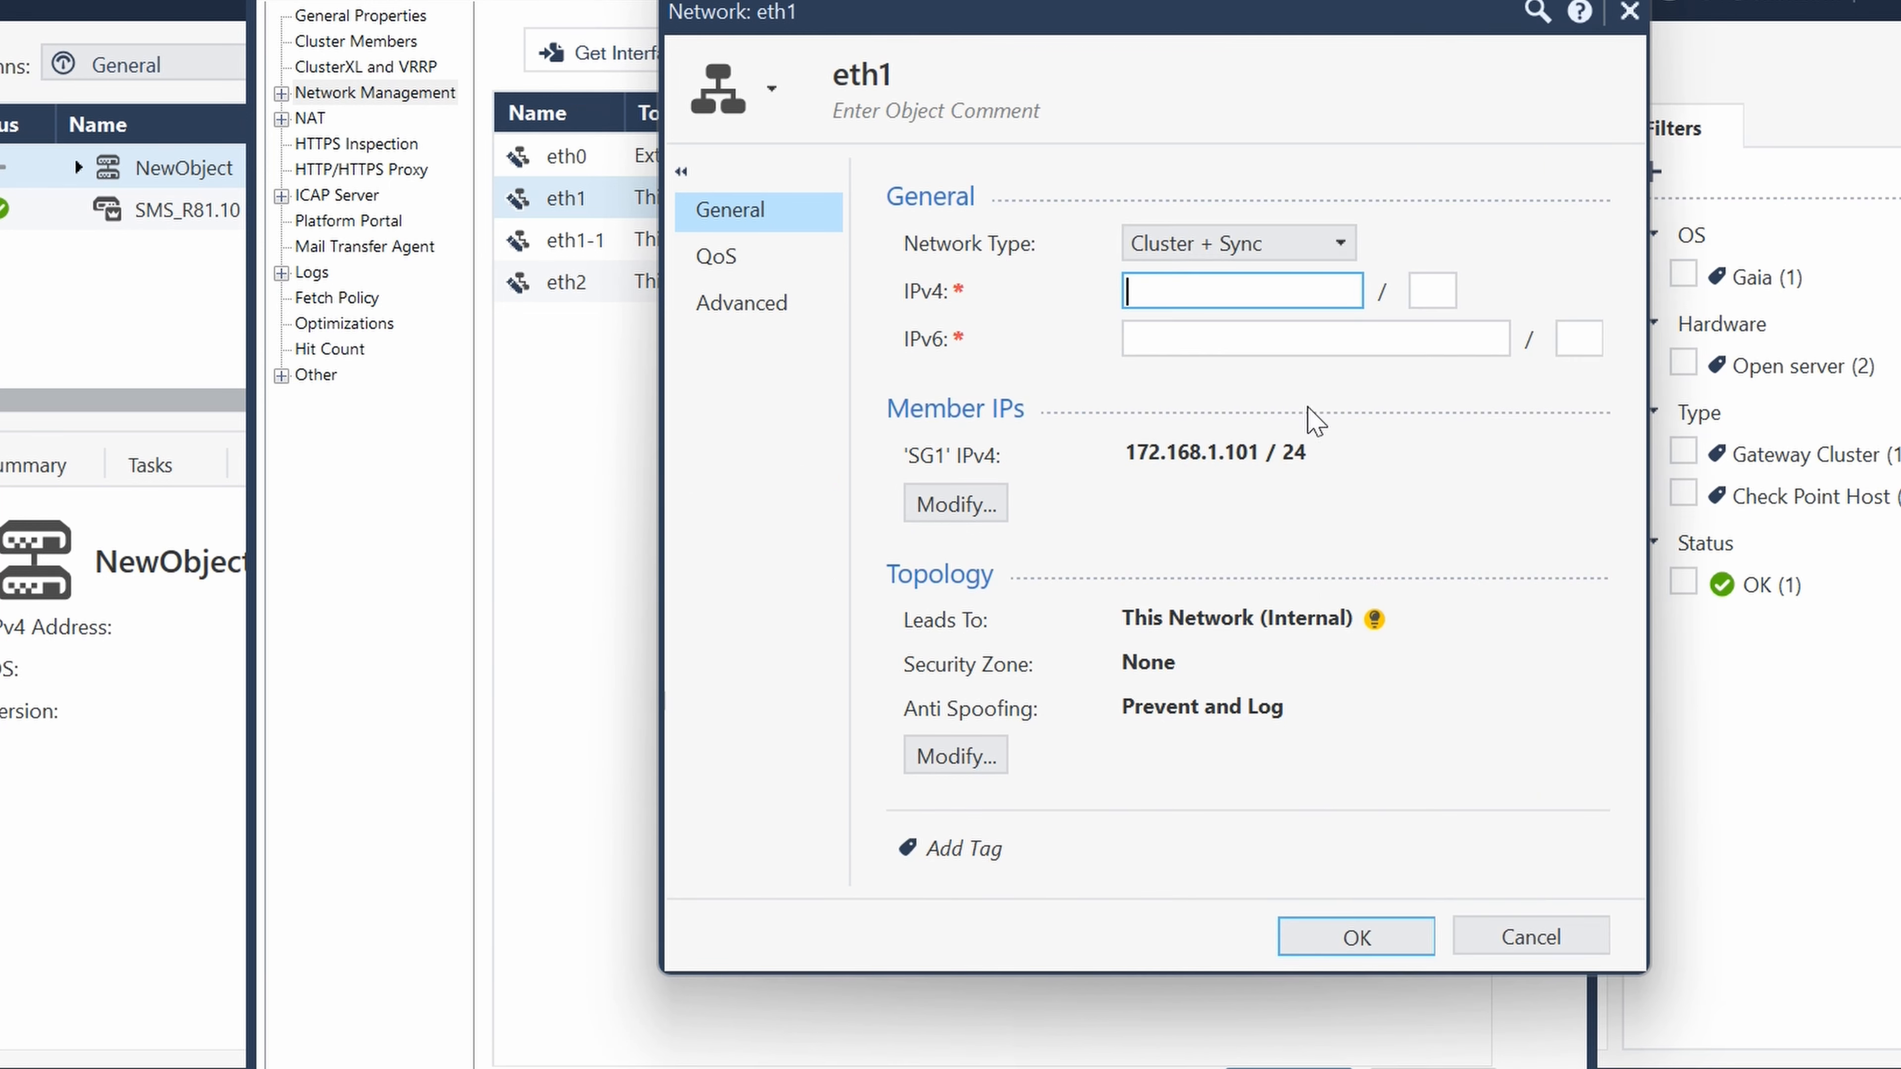
left_click(1347, 244)
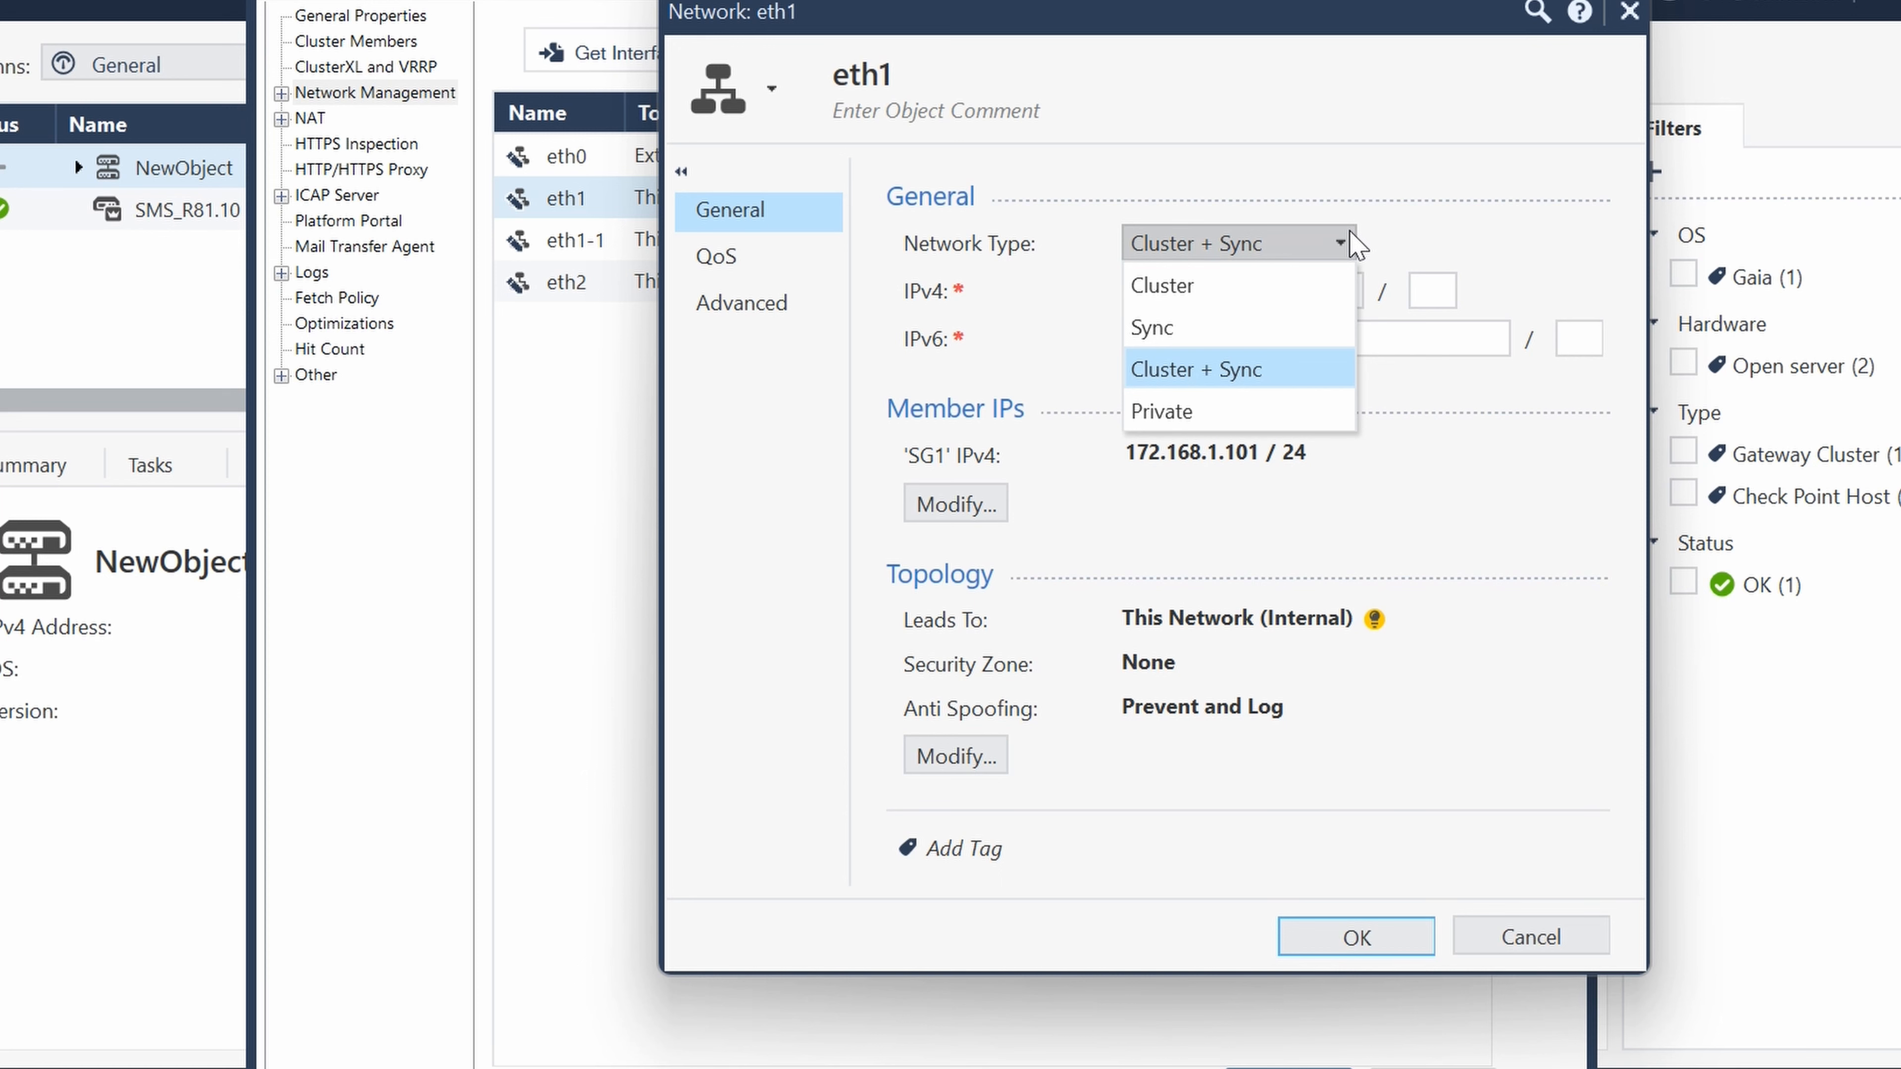
left_click(1248, 337)
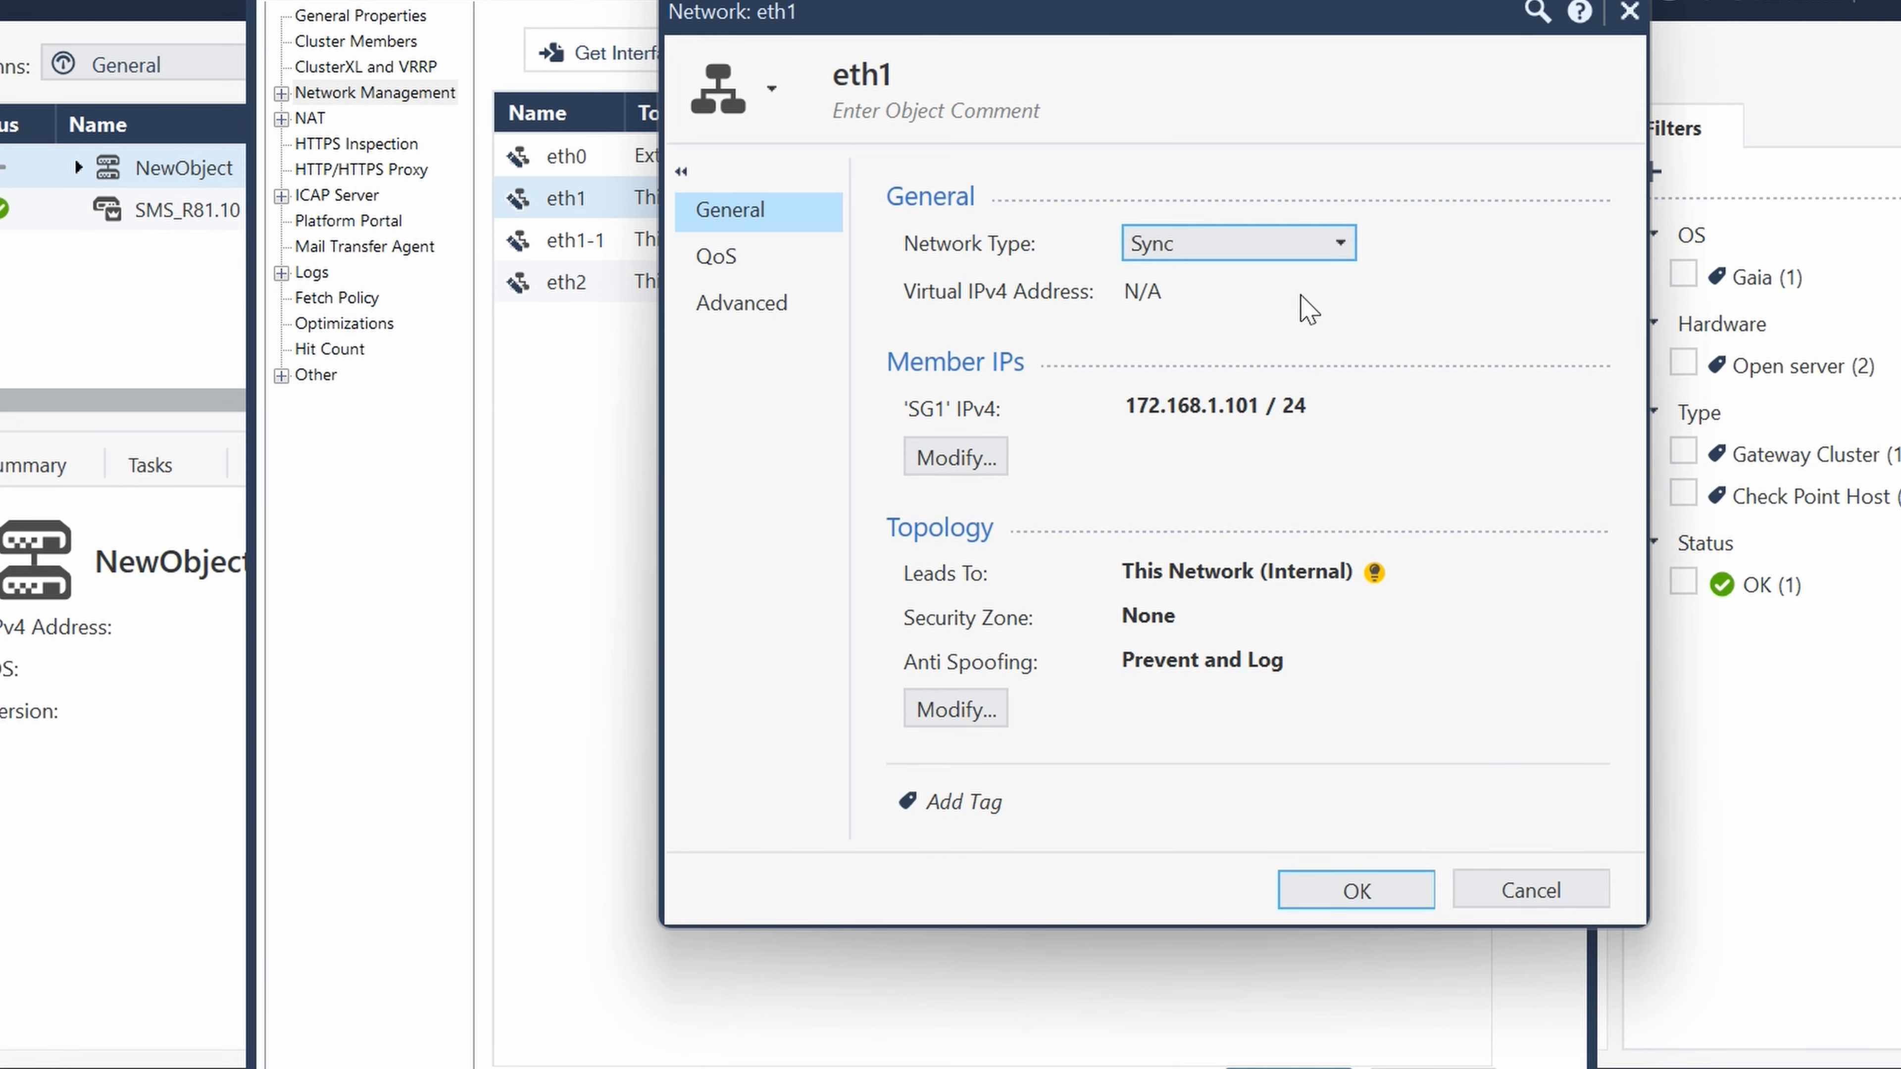
left_click(1567, 893)
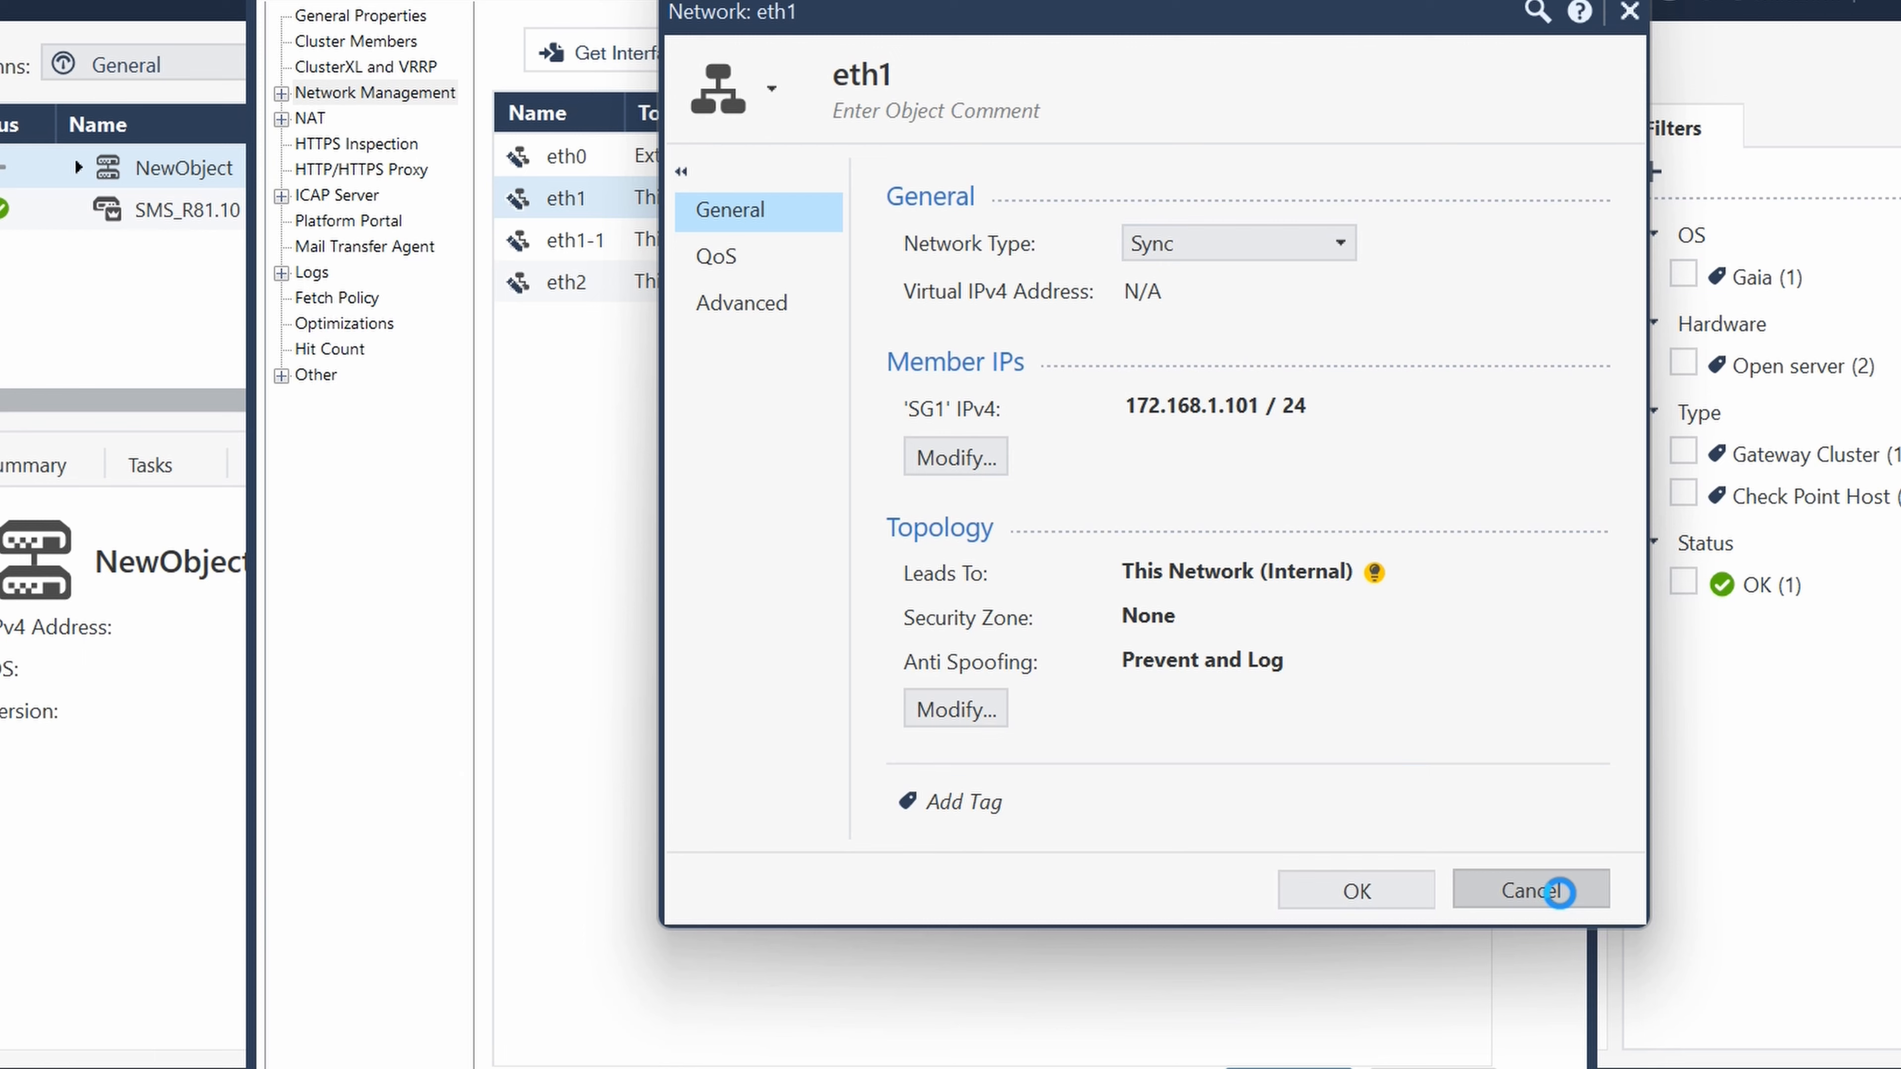
left_click(1077, 653)
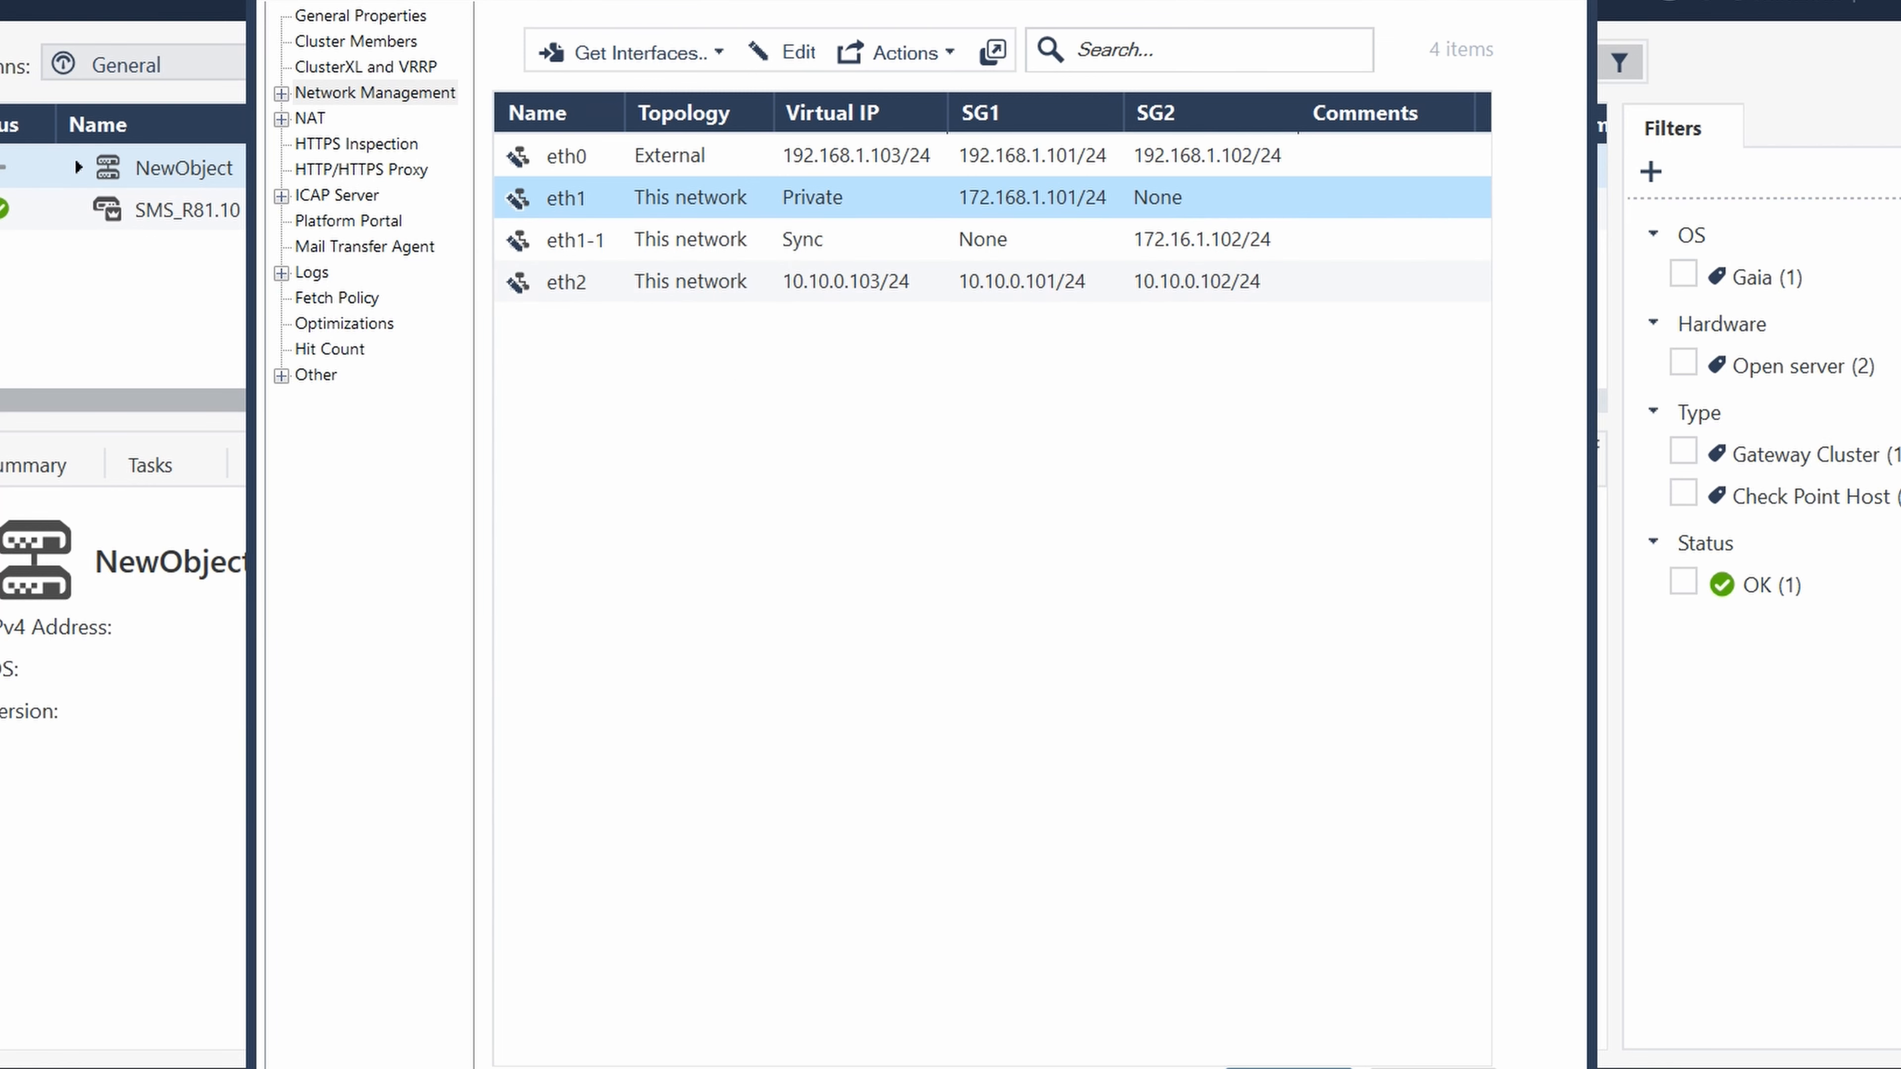
- Save the cluster object, keeping the changes despite the synchronization network mismatch, and publish the session with the suggested name
left_click(1290, 1067)
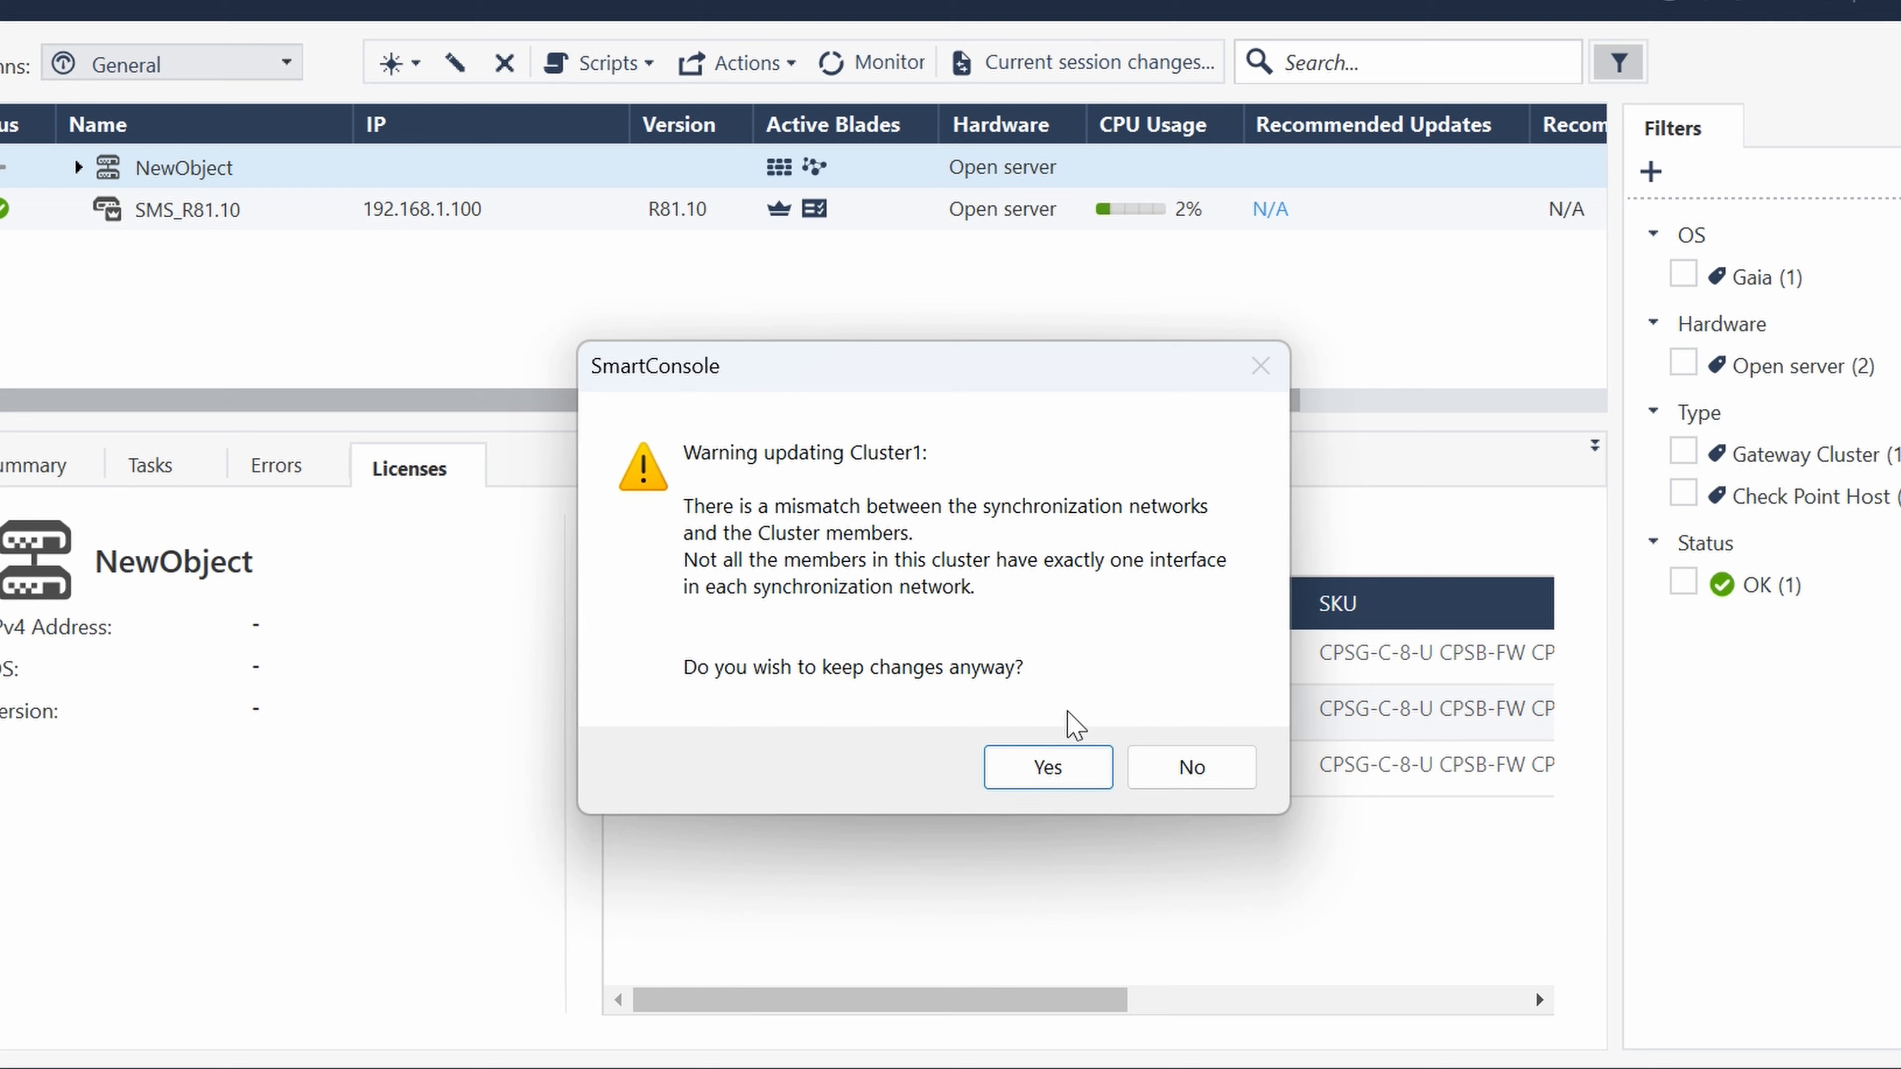
left_click(1048, 767)
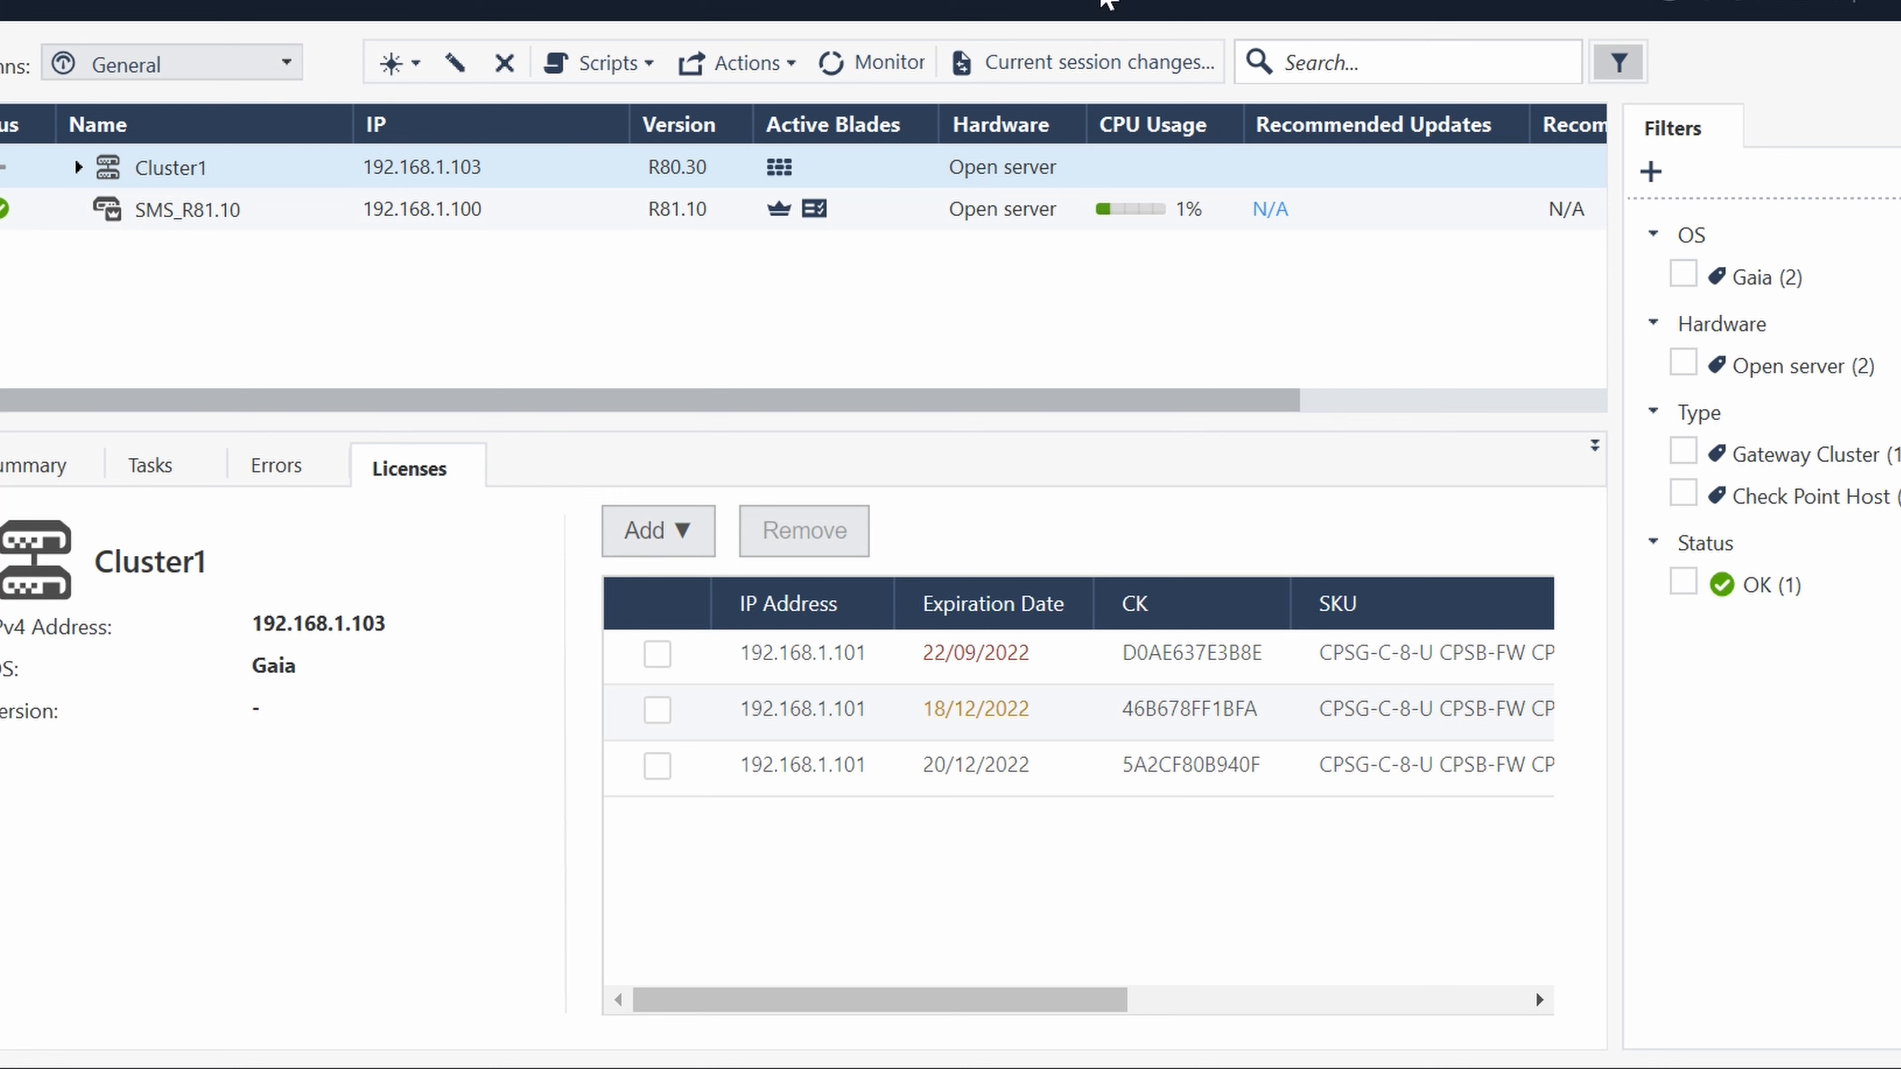
left_click(1105, 4)
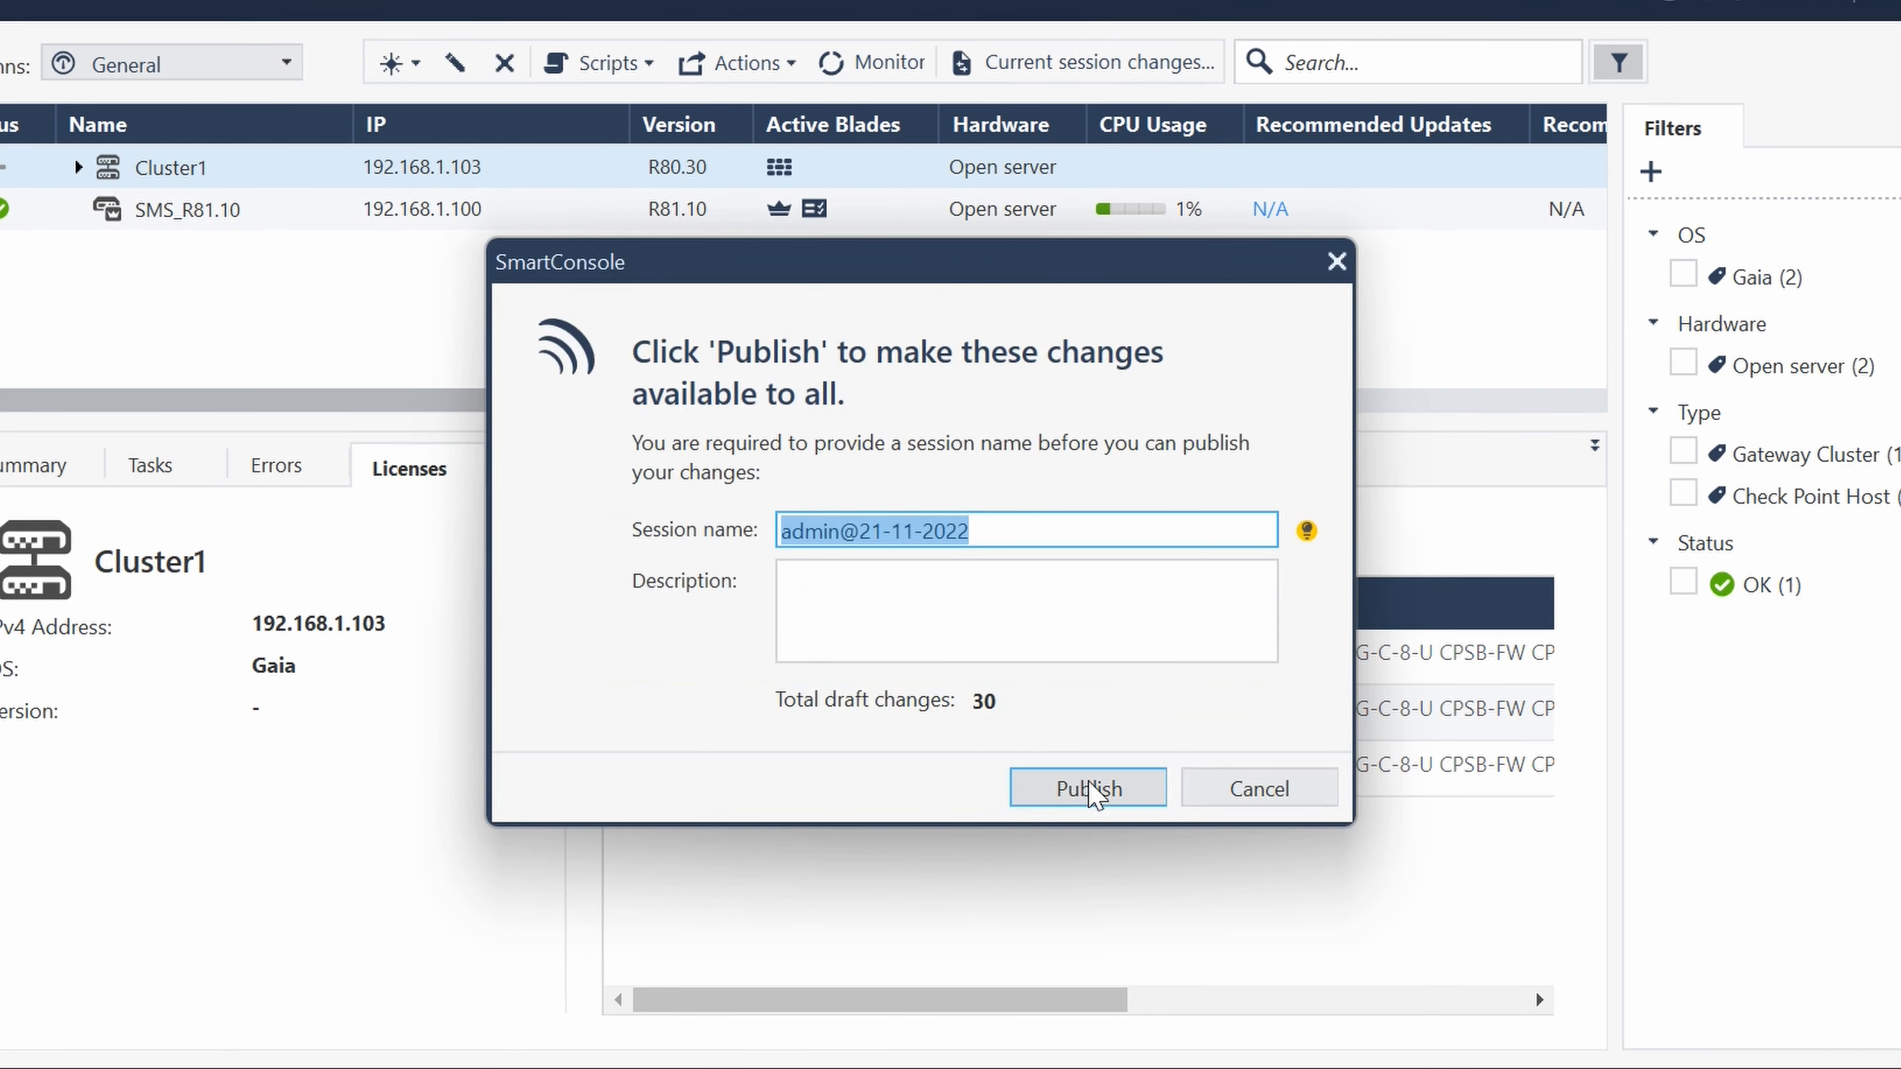
left_click(1089, 788)
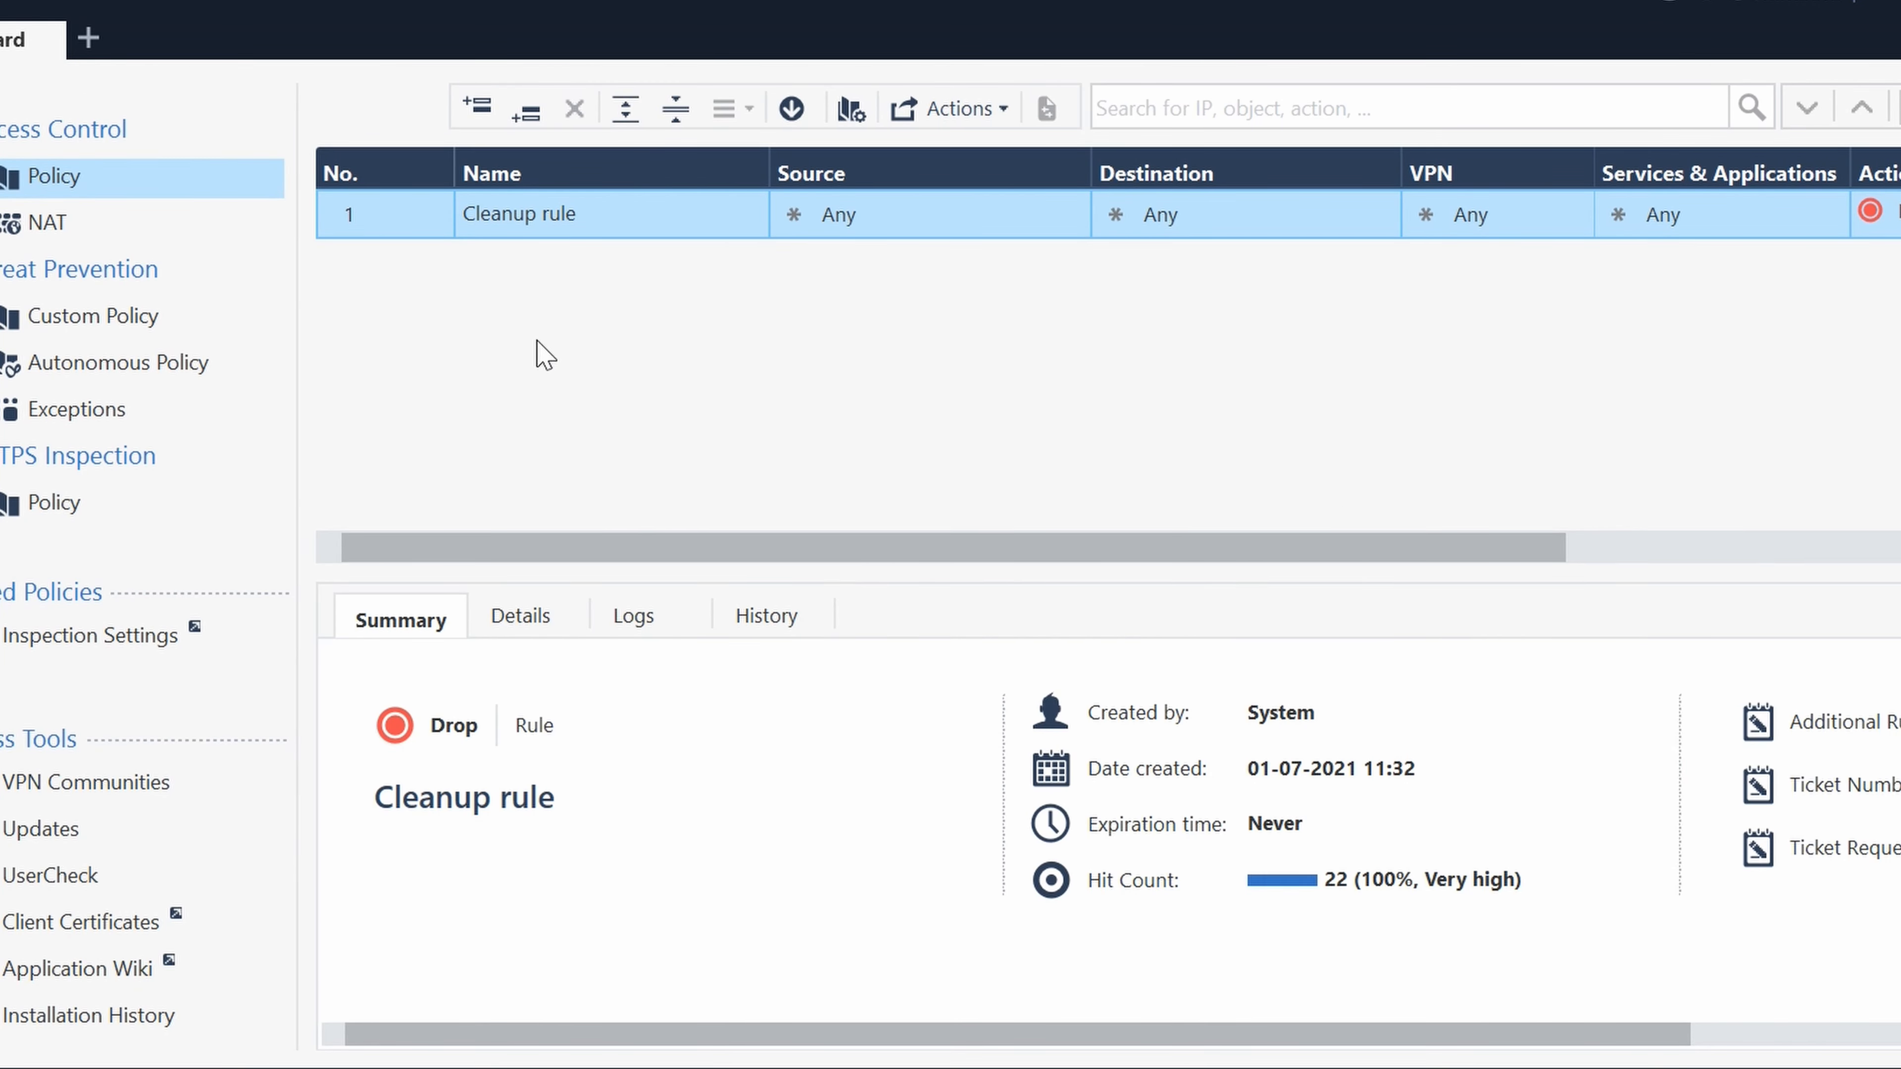
- Add a new rule above the Cleanup rule and select its Source cell
right_click(368, 224)
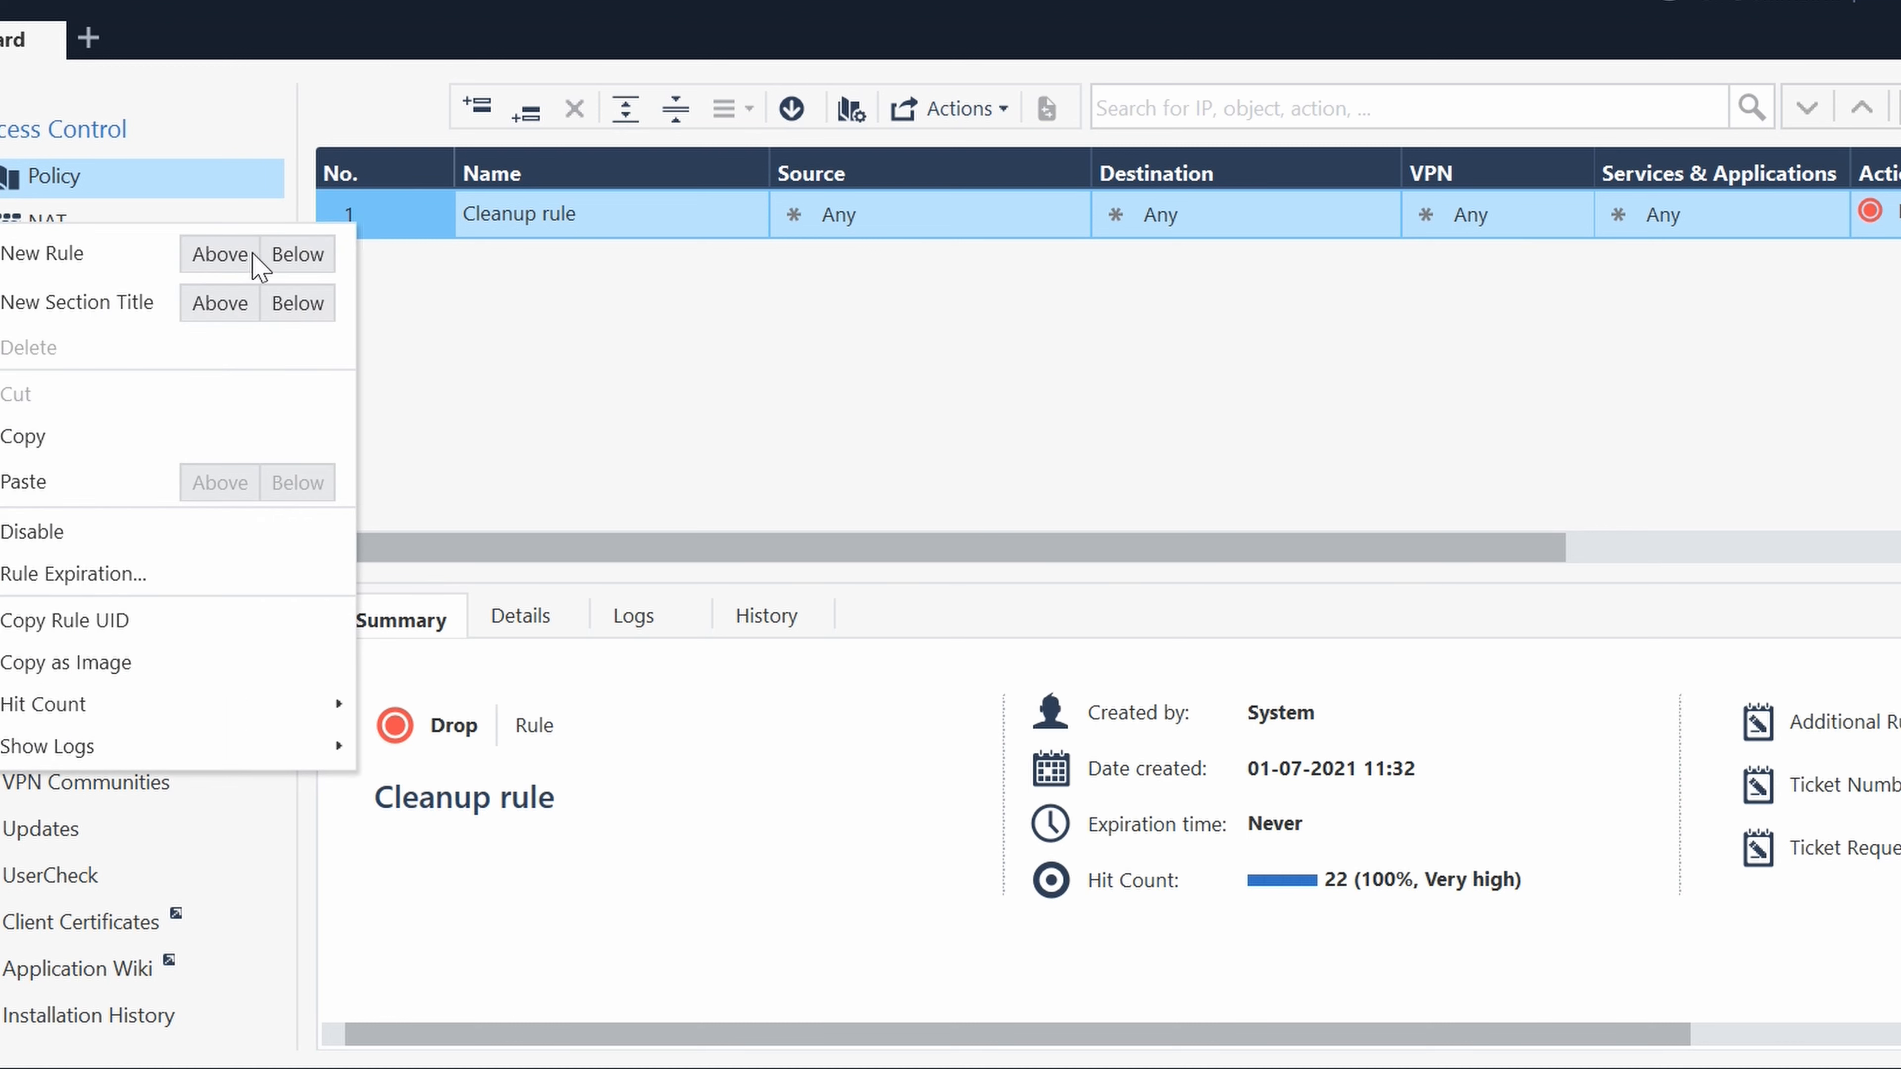
left_click(235, 258)
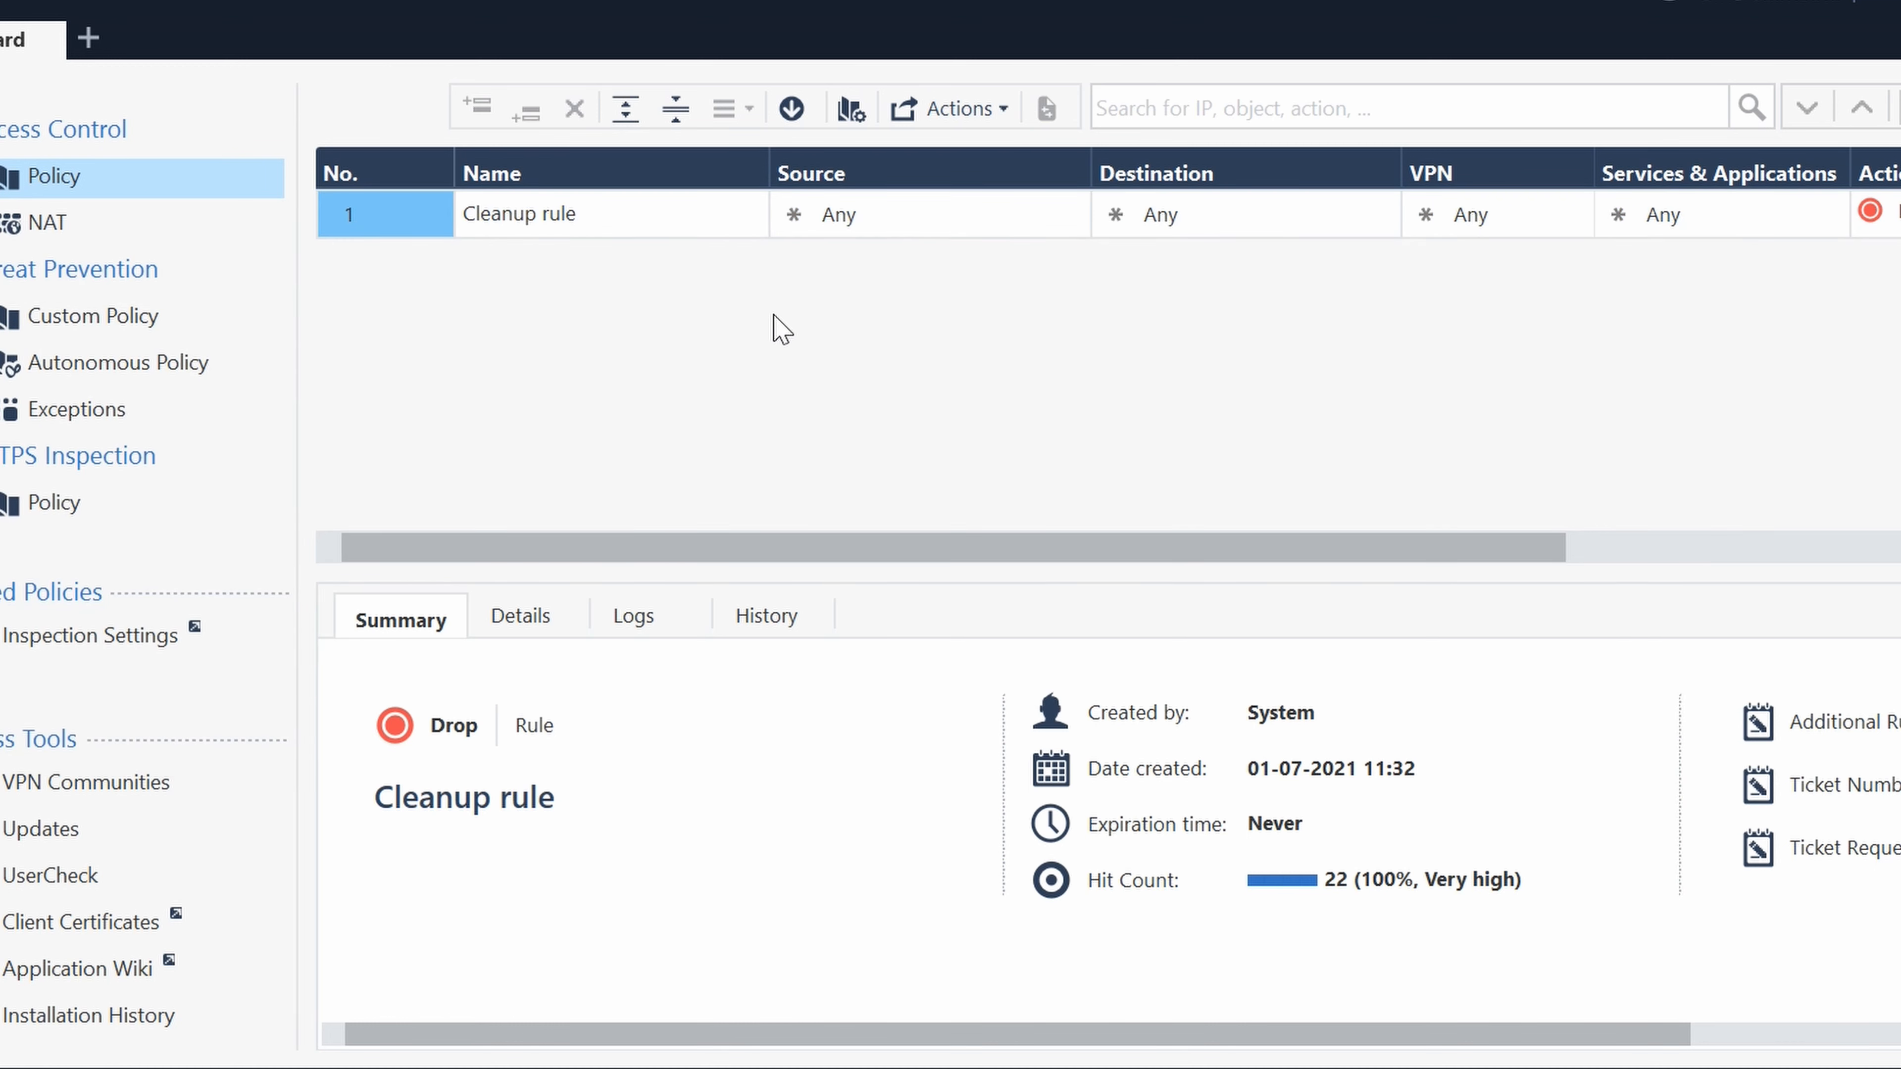
mouse_move(849, 223)
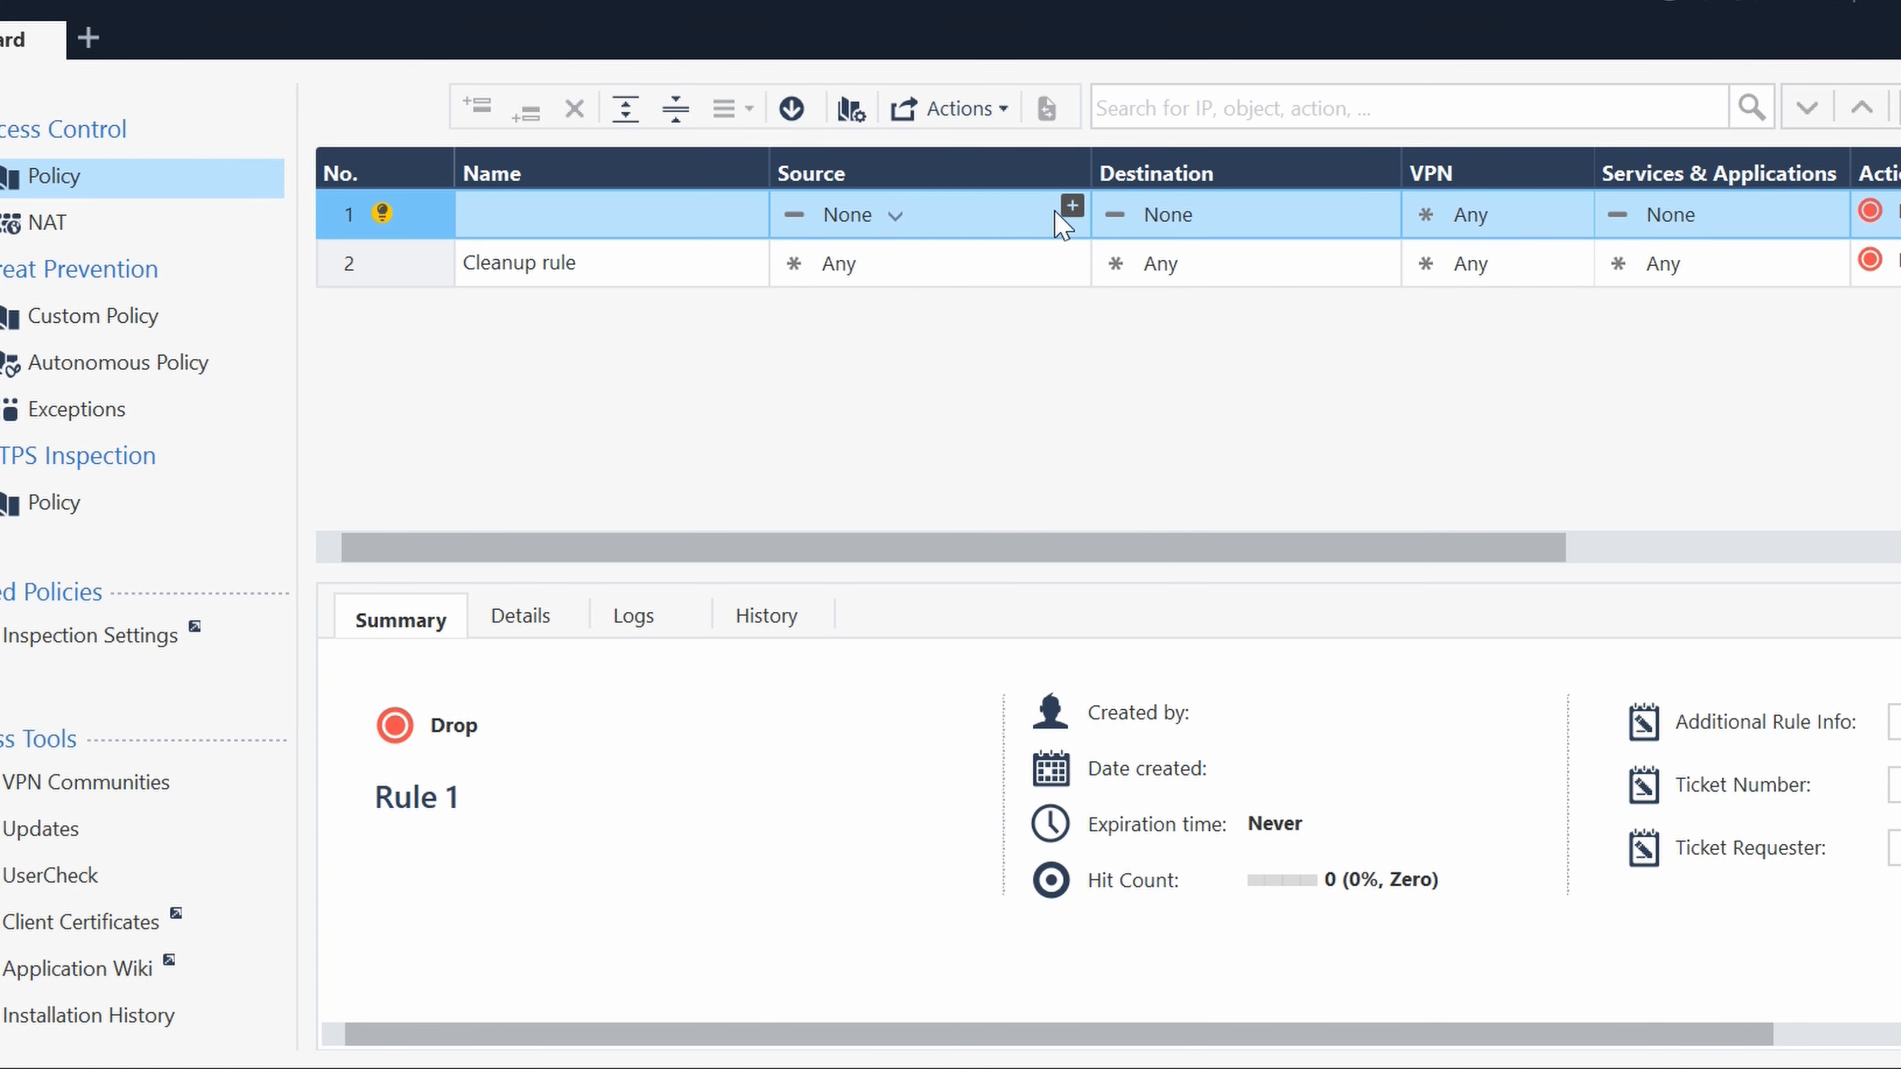
left_click(886, 223)
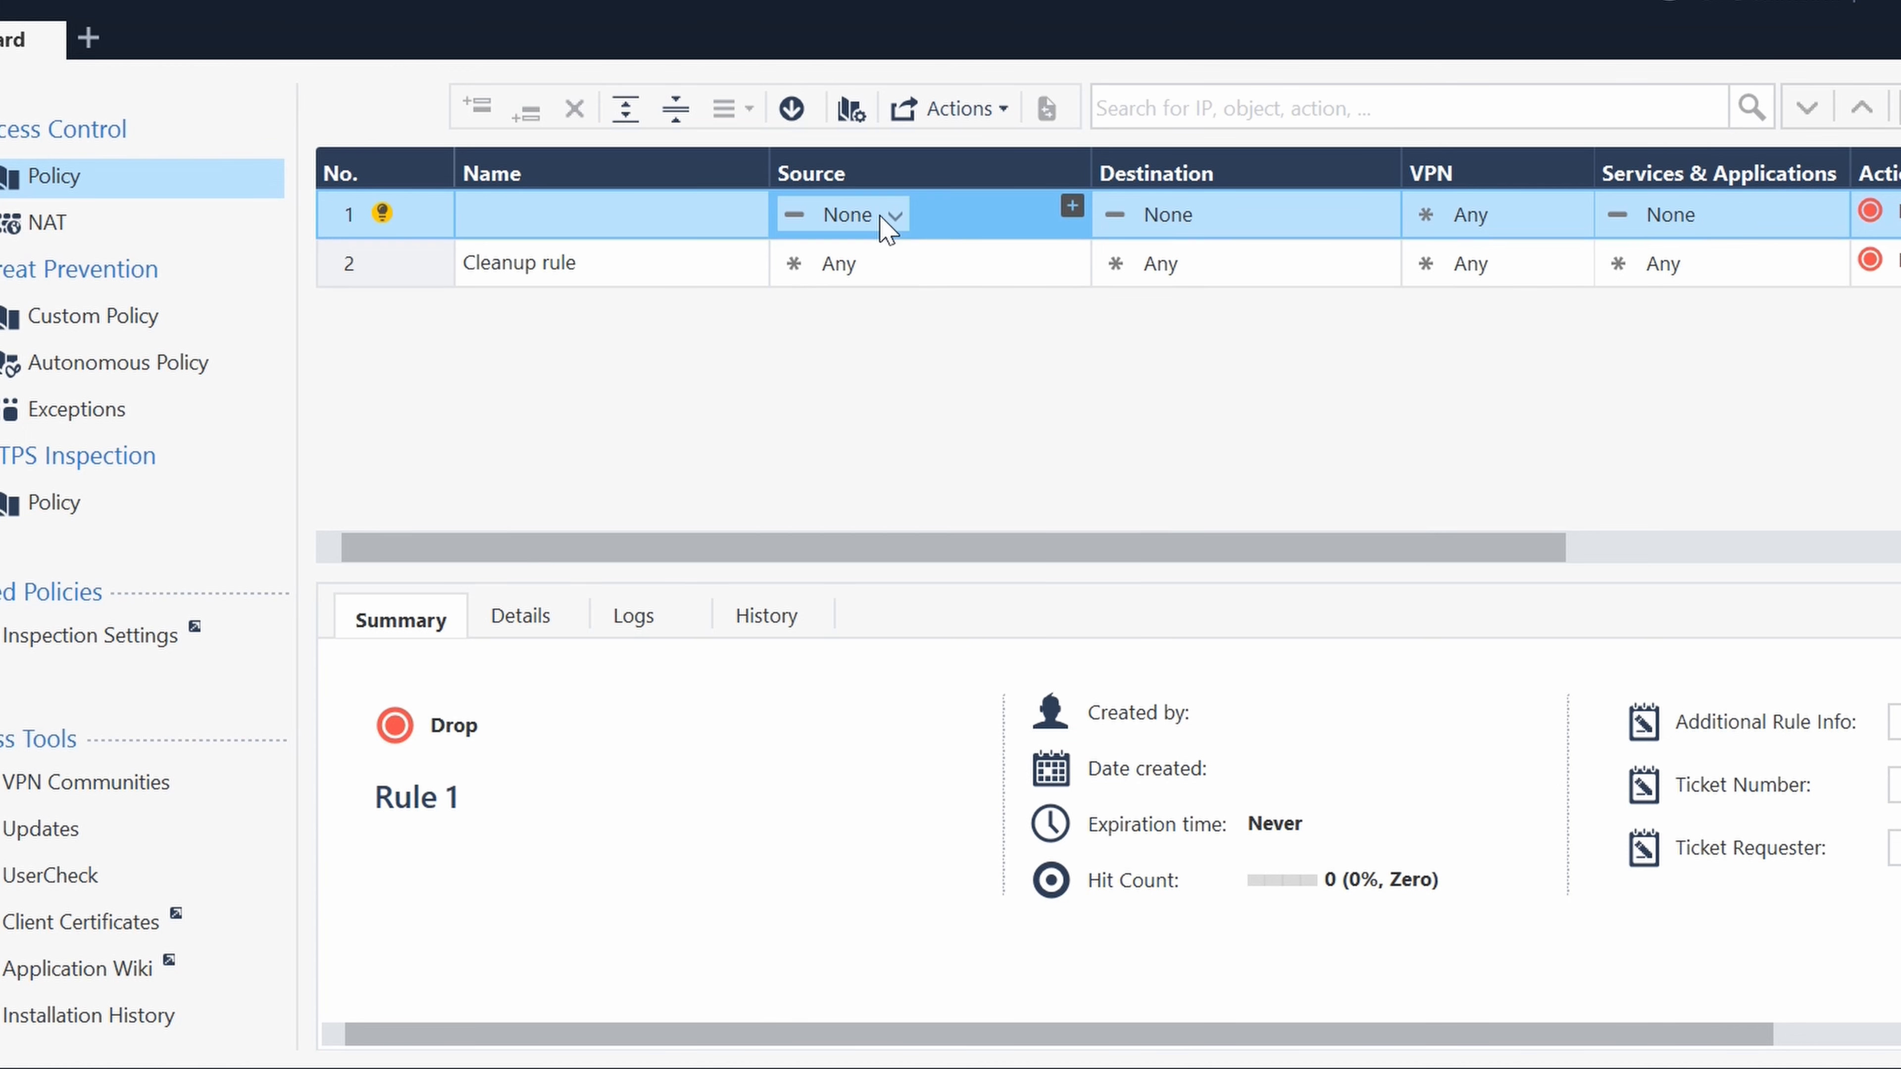
- Create network object IP_192.168.1.0 with address 192.168.1.0 and net mask 255.255.255.0 as the source of rule 1
left_click(1070, 204)
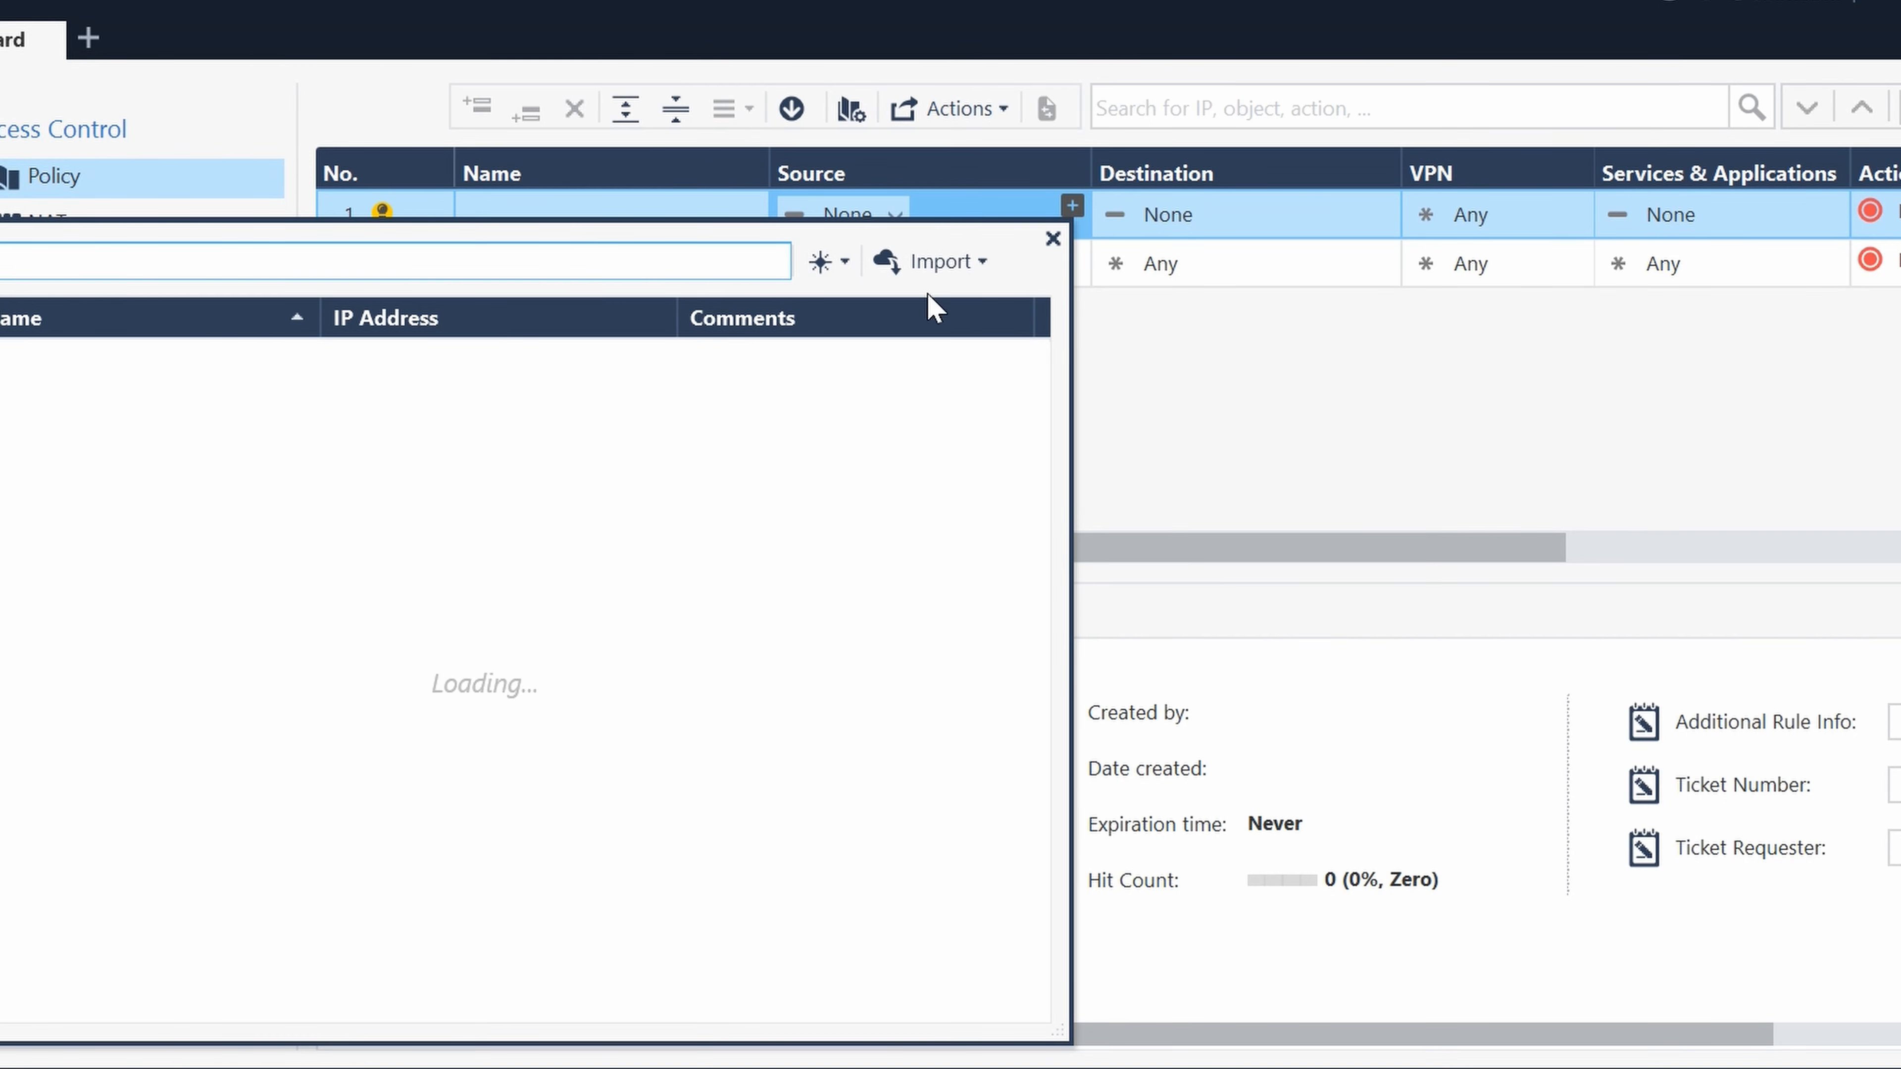
left_click(823, 259)
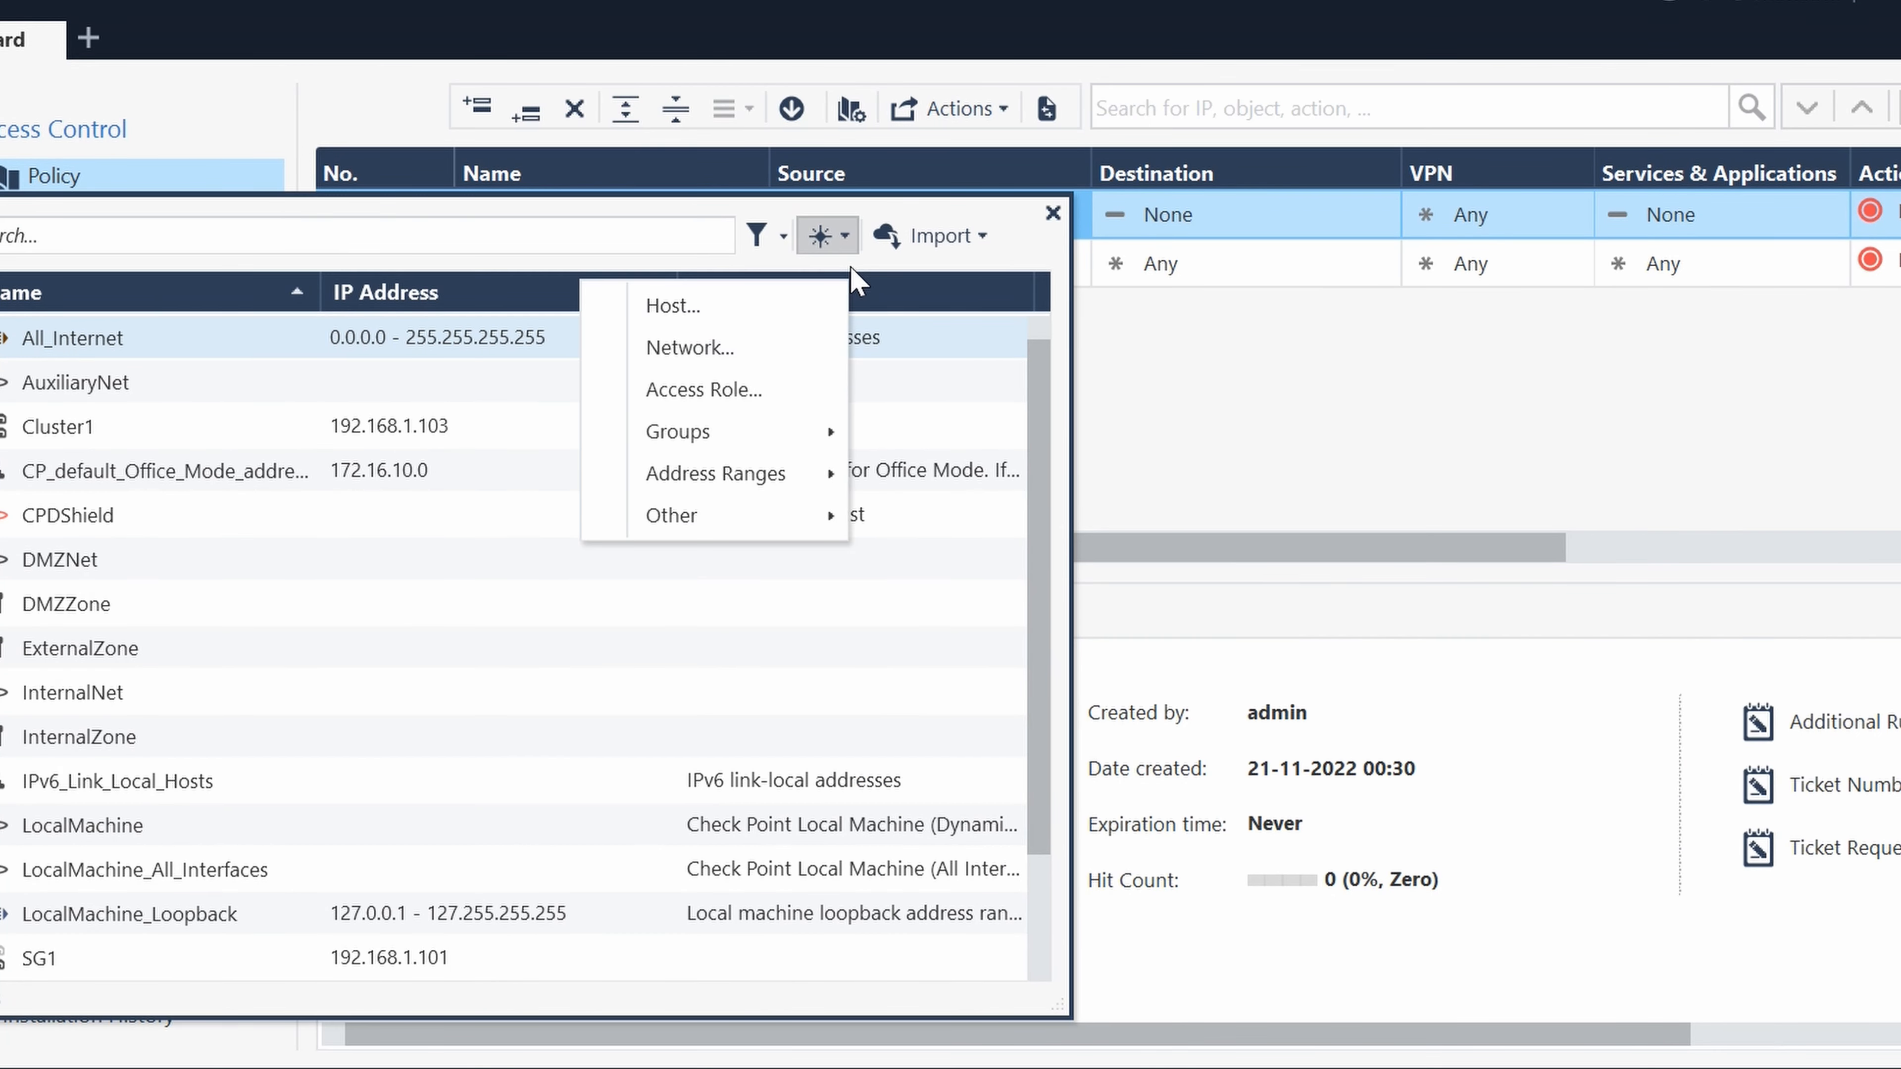
left_click(774, 349)
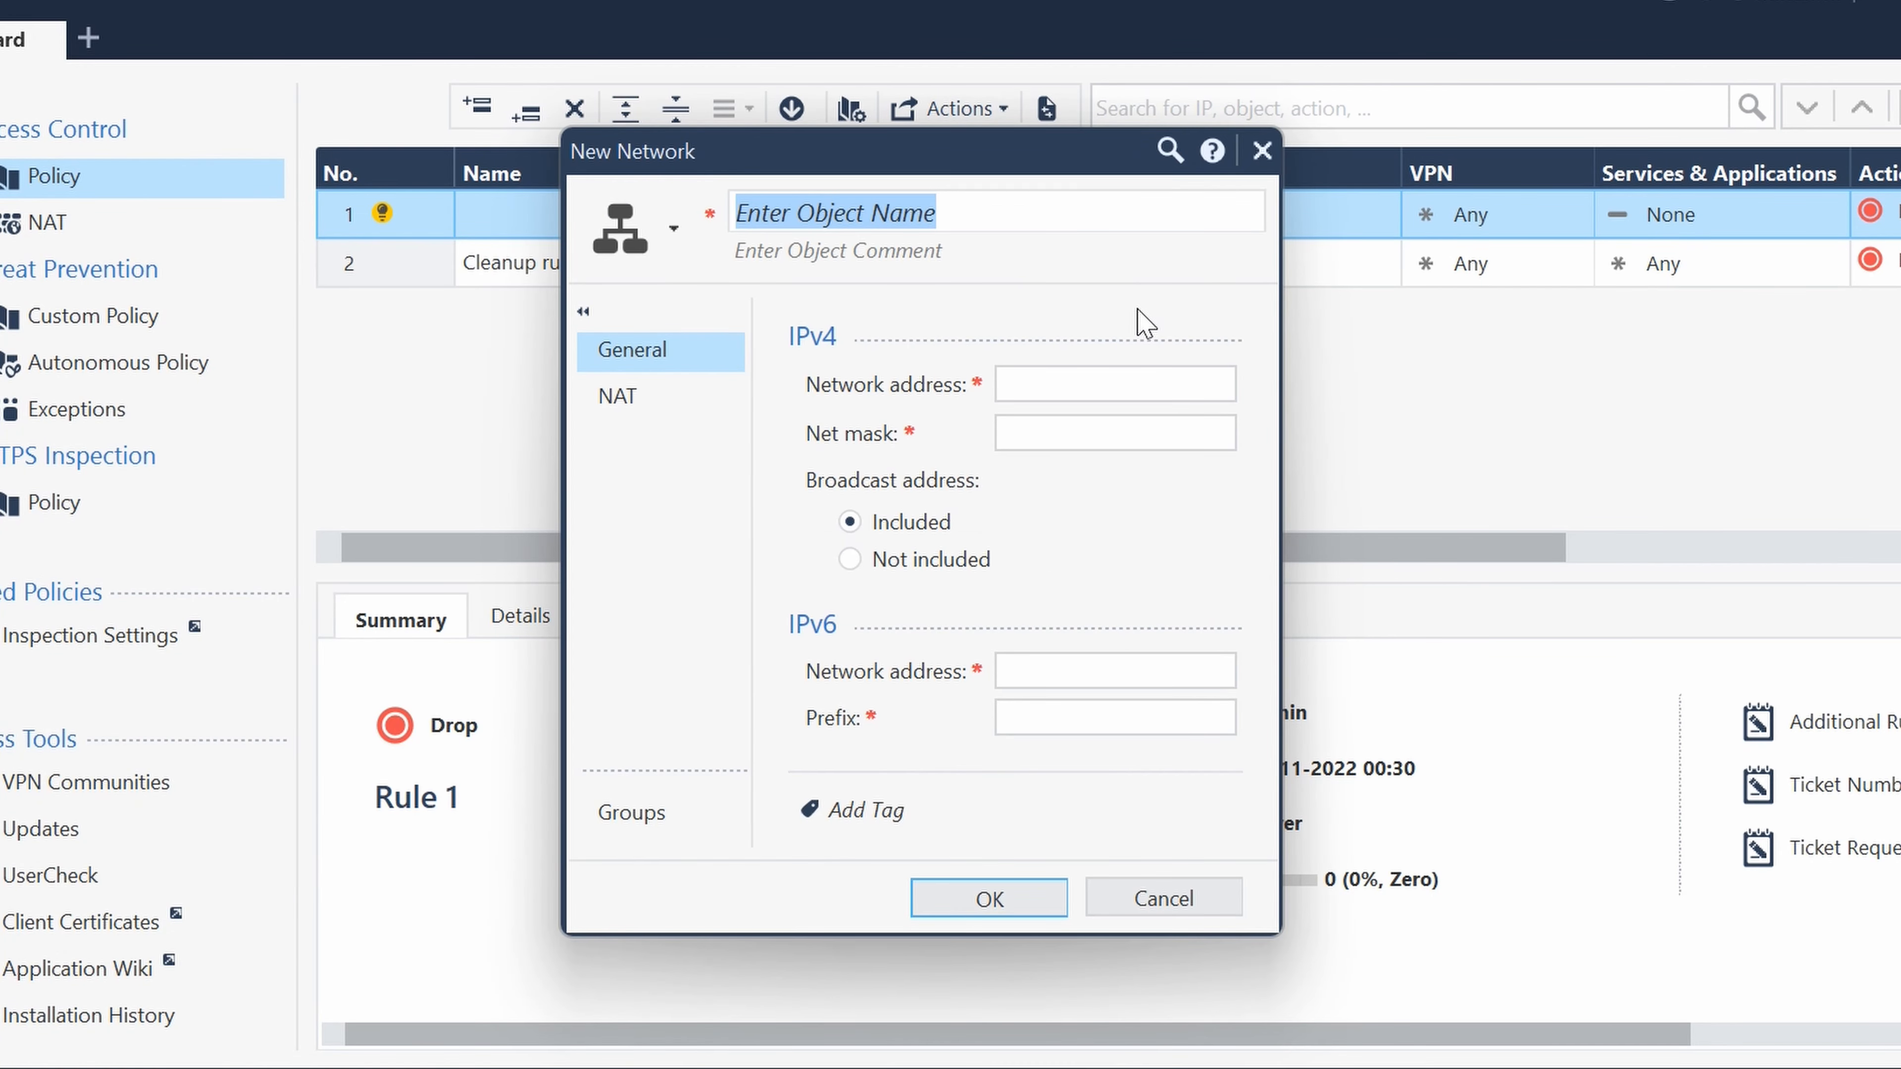
type("IP_")
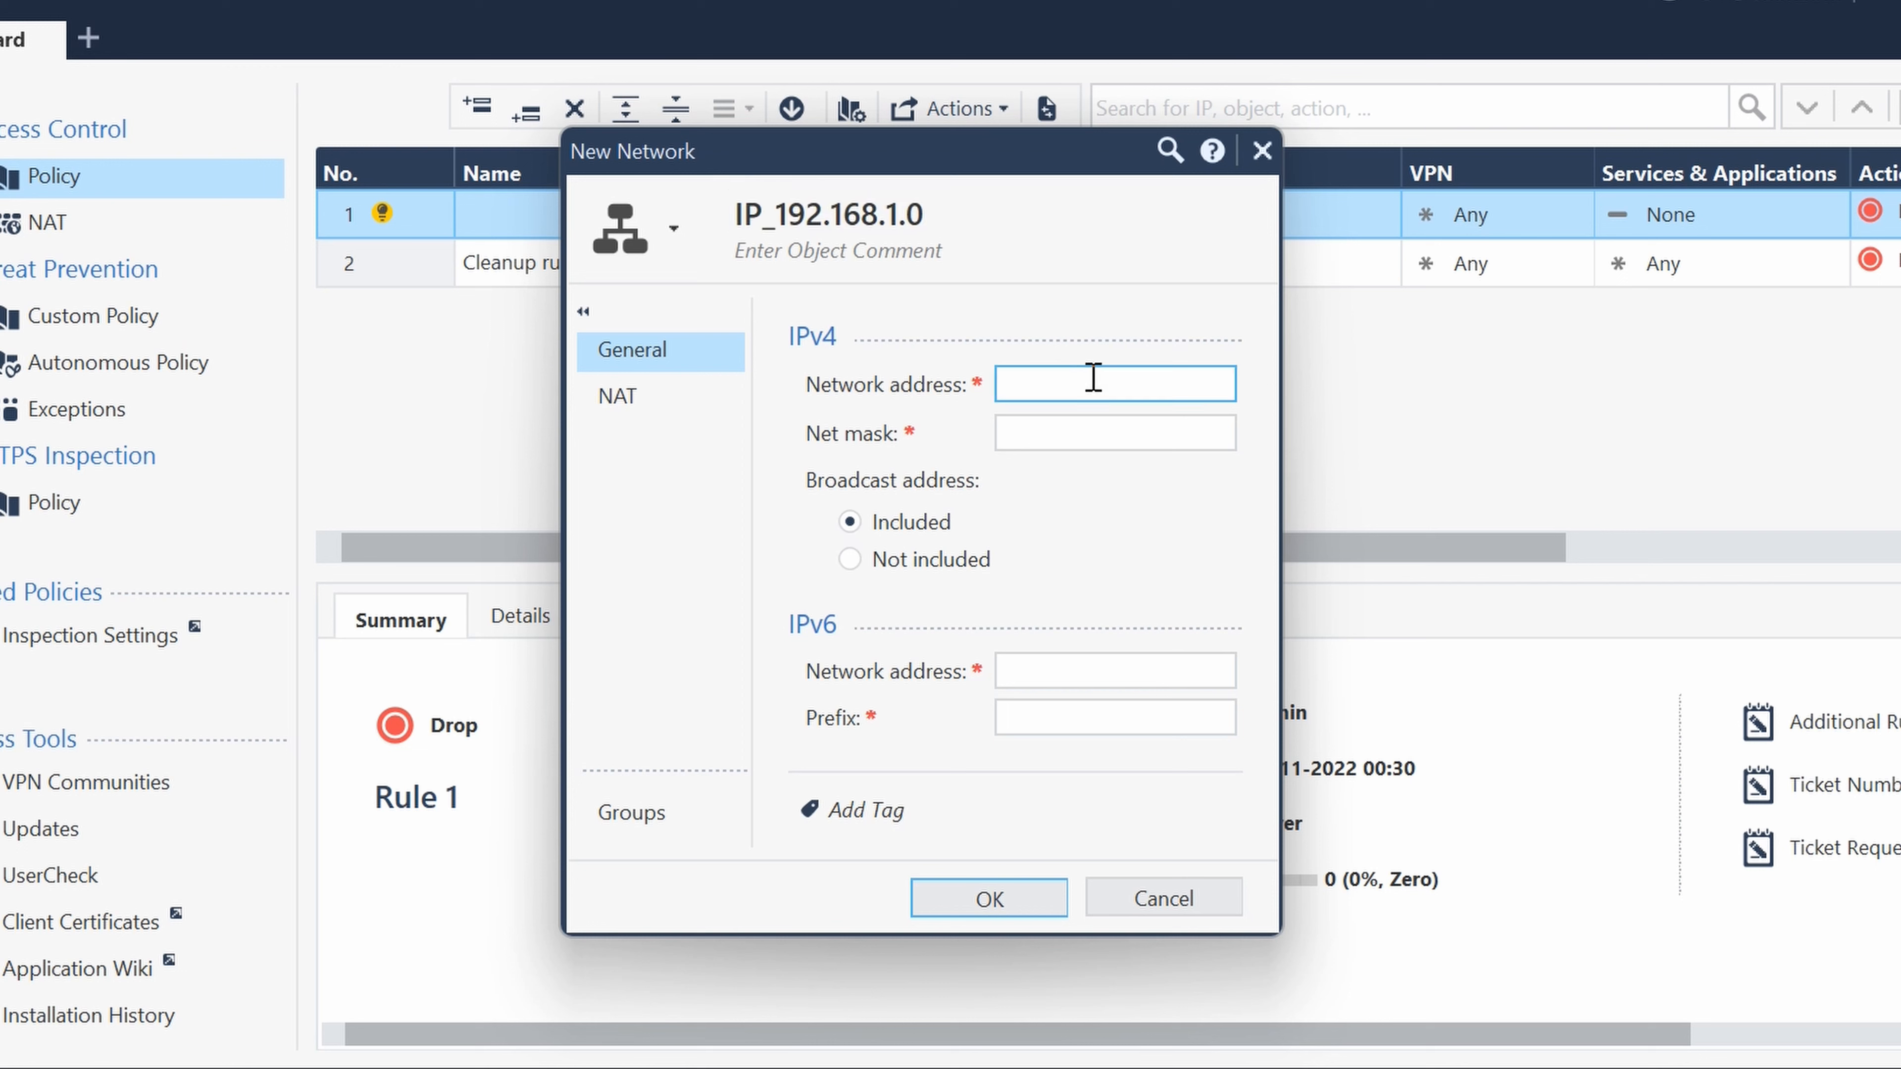
type("192.168.1.0")
left_click(1086, 429)
type("255.2")
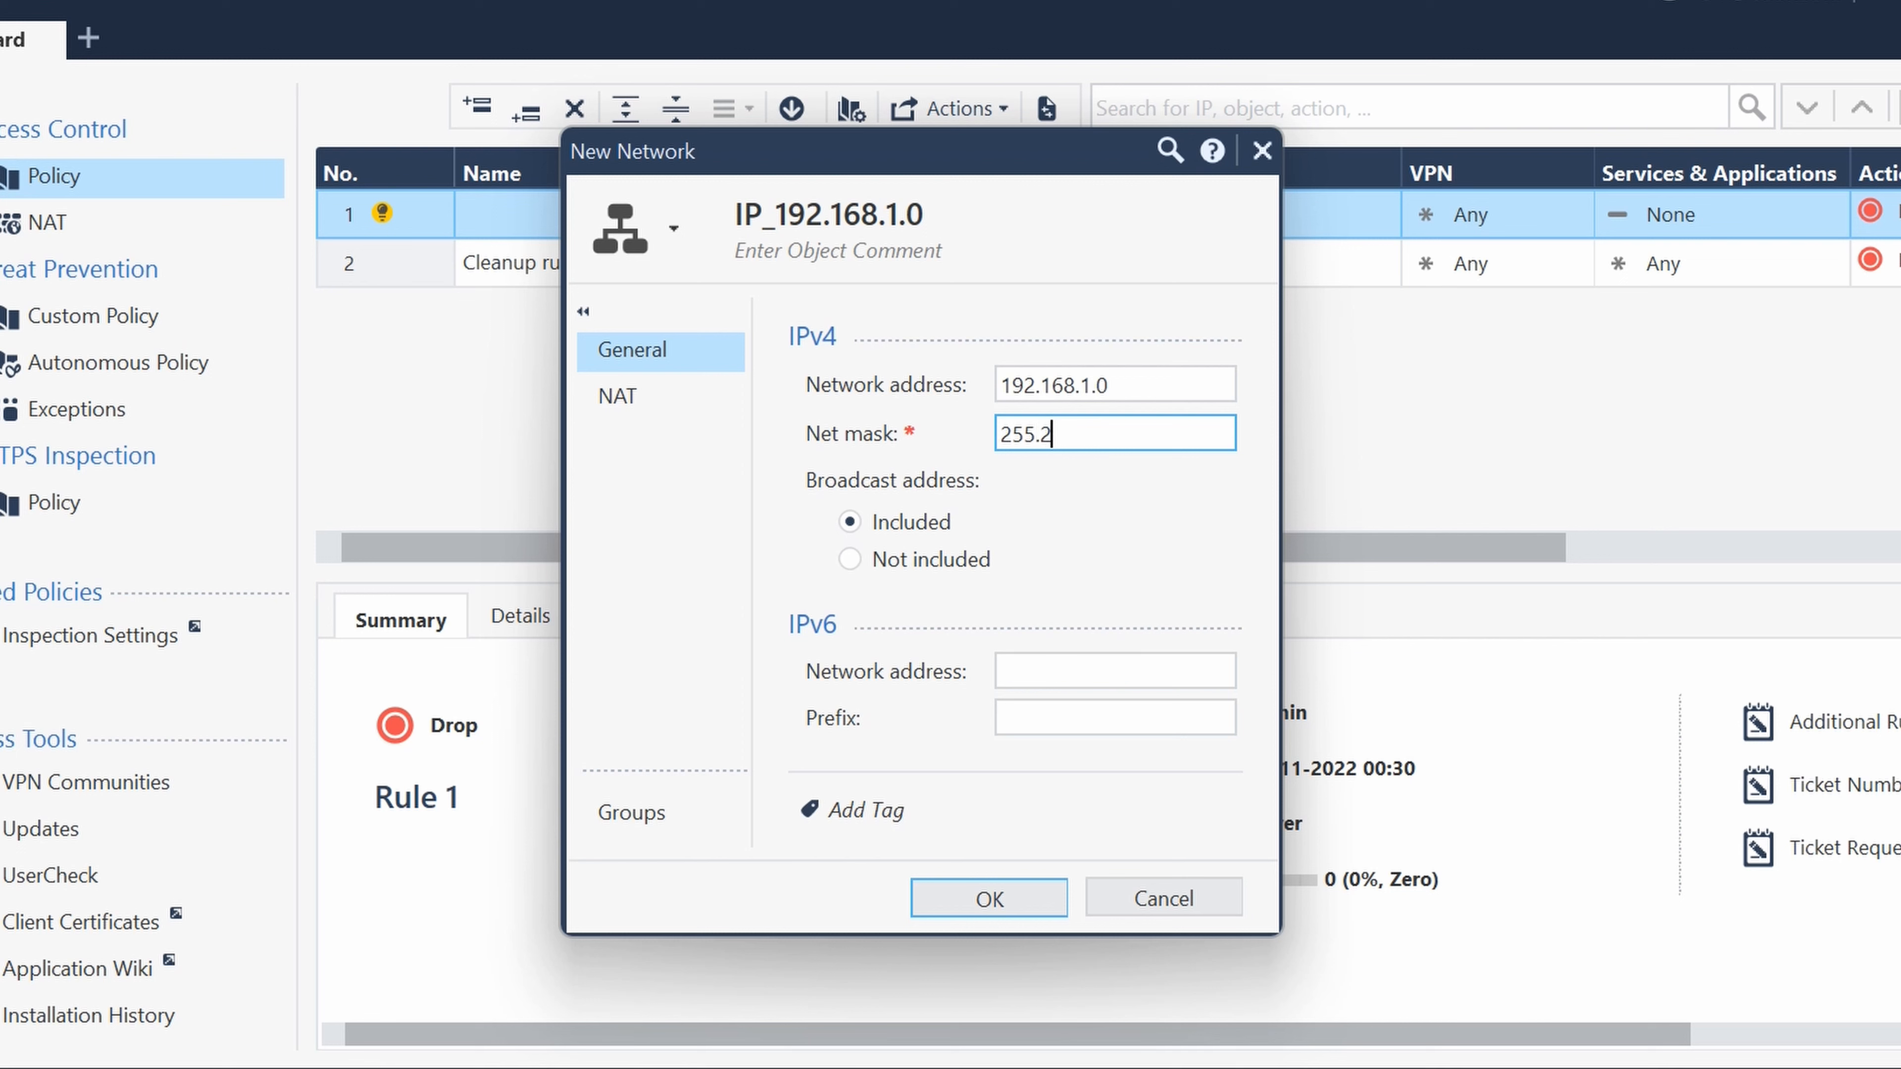
type("55.255.0")
left_click(998, 906)
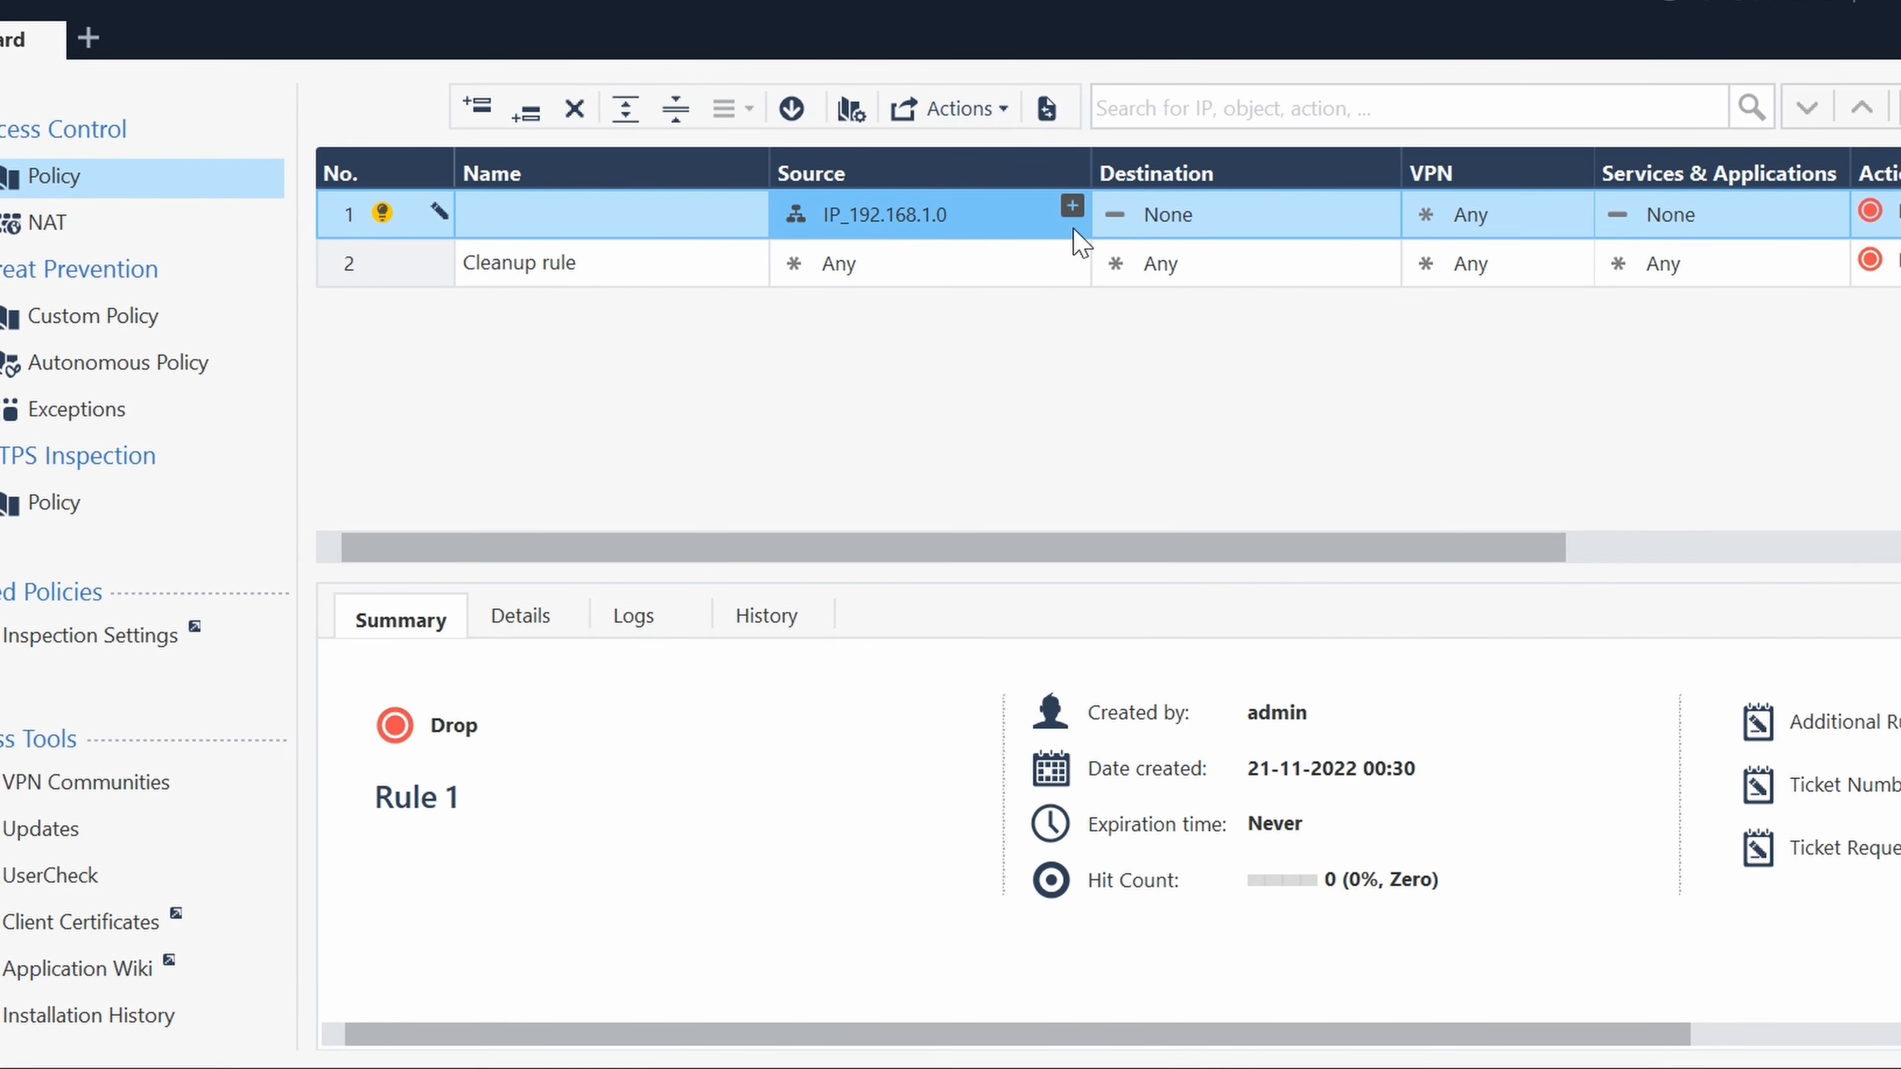
- Start a second new network object for rule 1's Source and name it IP_10.10.0.1_24
left_click(1073, 209)
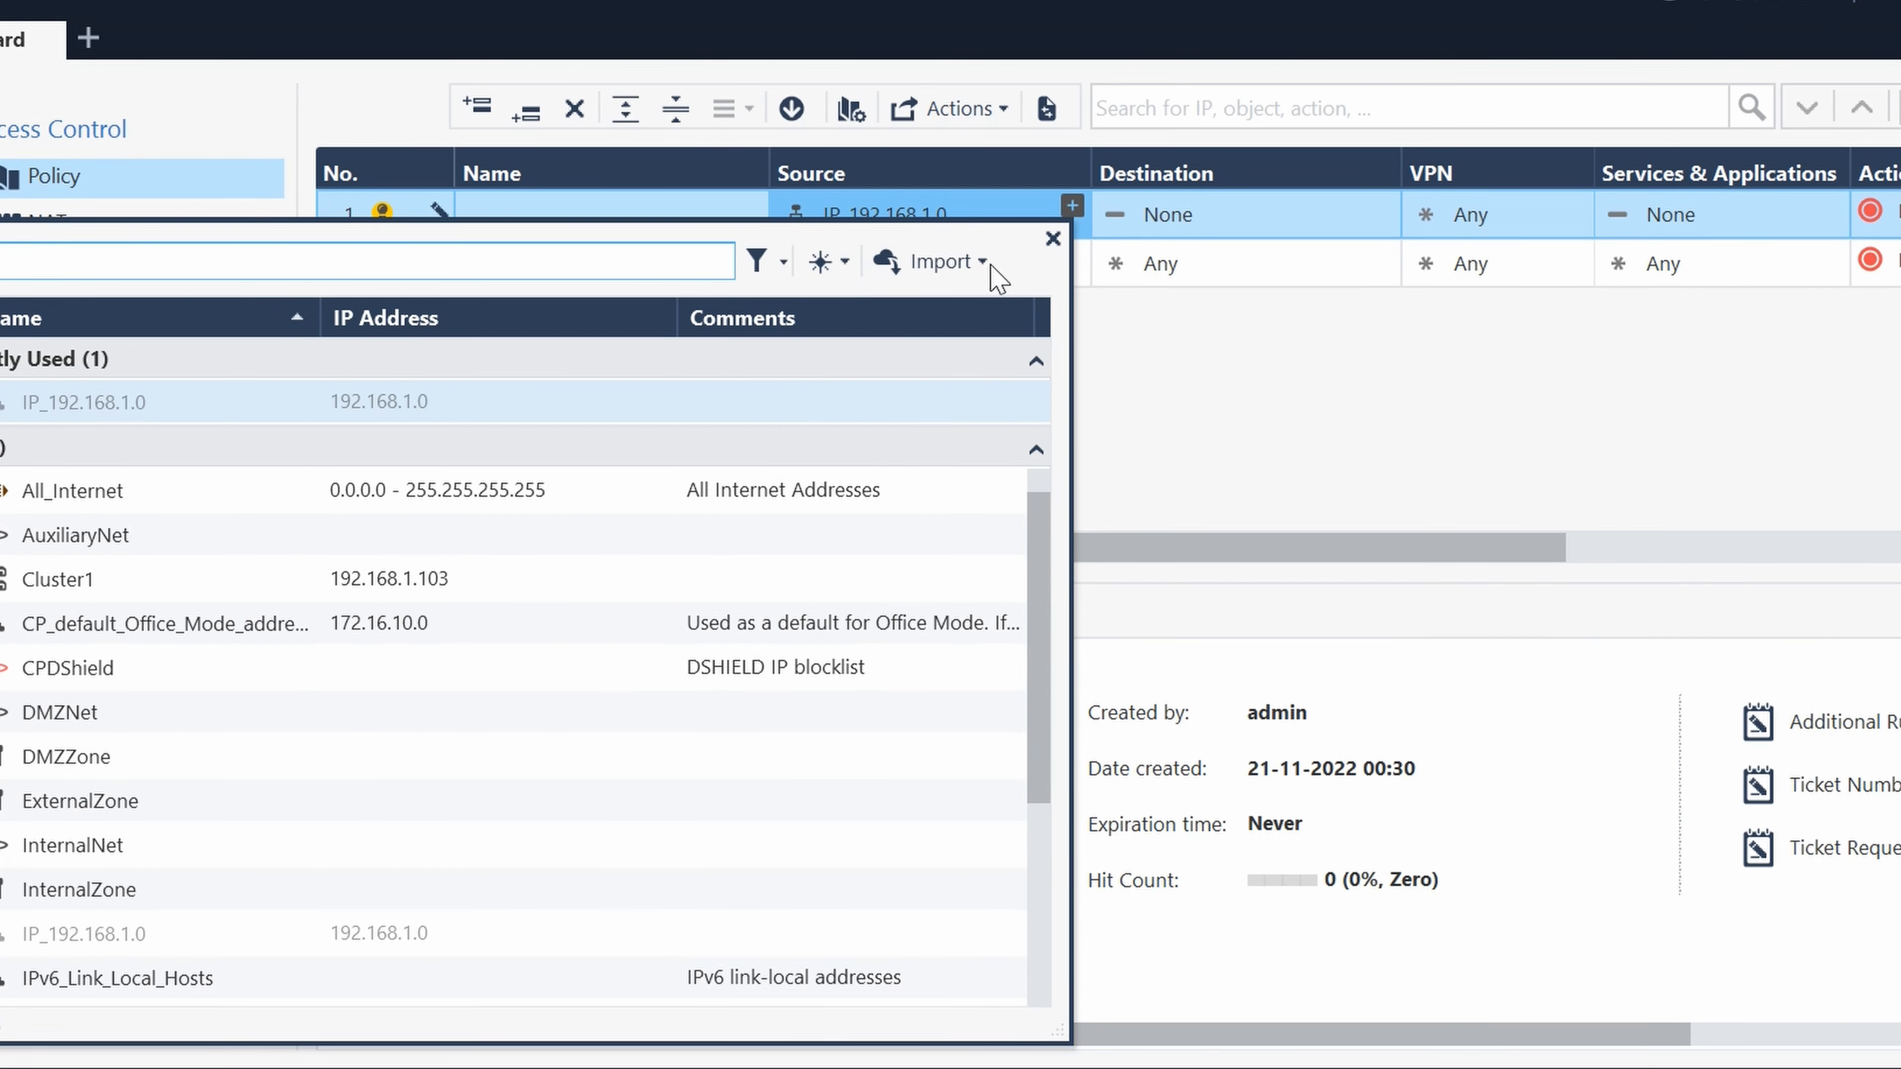
left_click(853, 272)
left_click(711, 345)
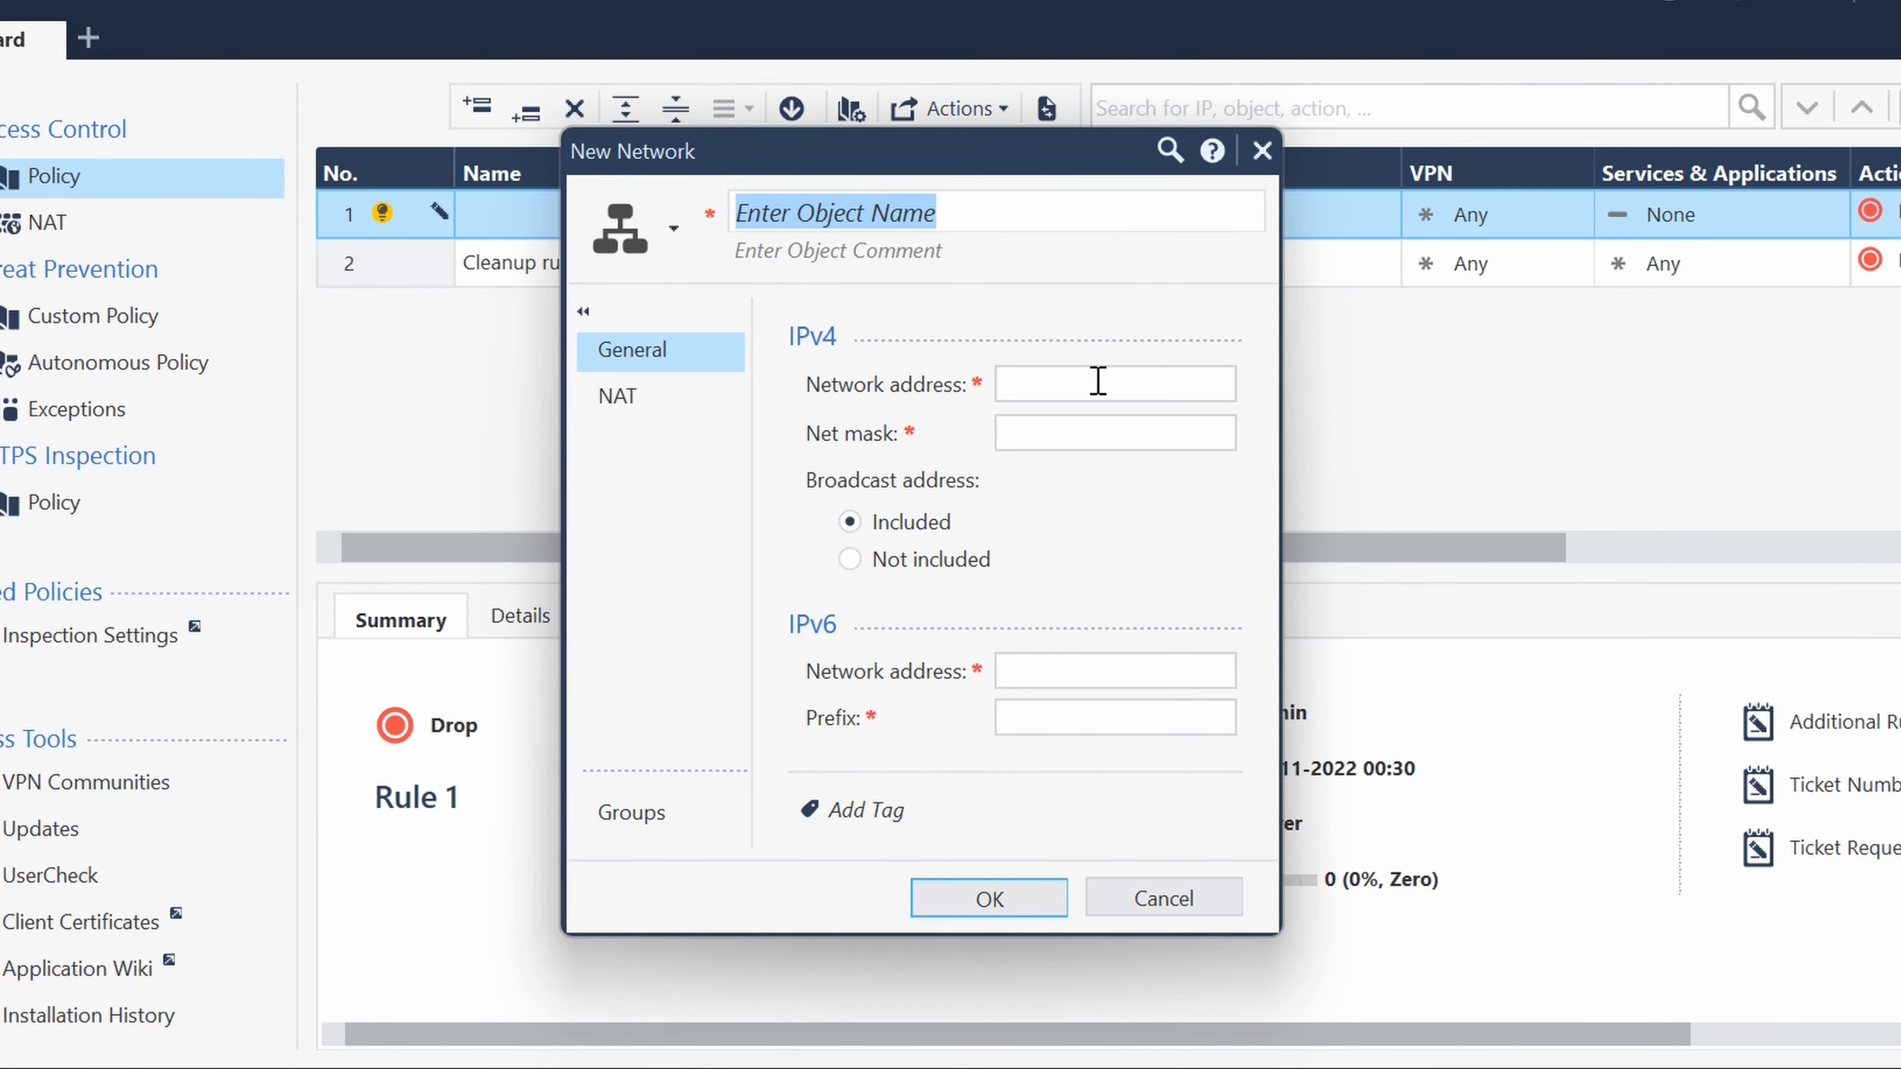
left_click(1095, 383)
left_click(930, 216)
type("I")
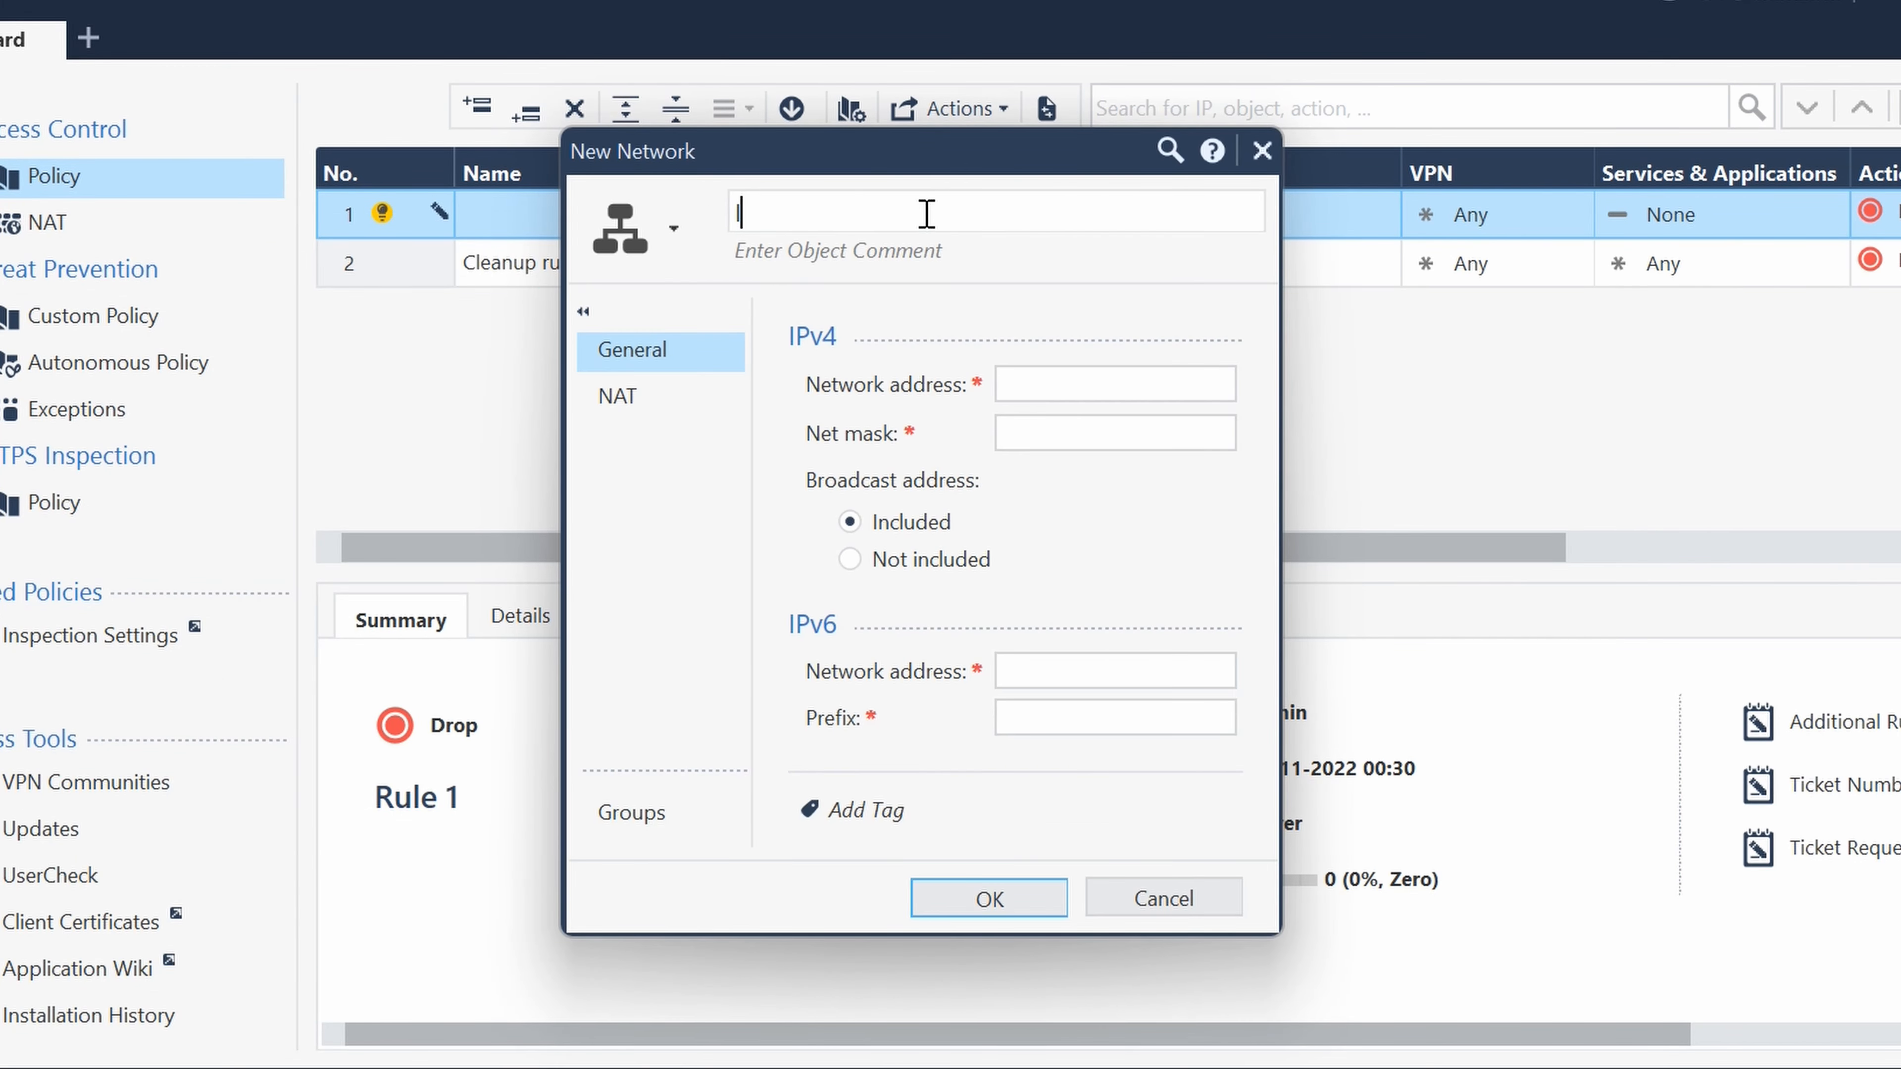
type("P_10.10.0")
type(".1_24")
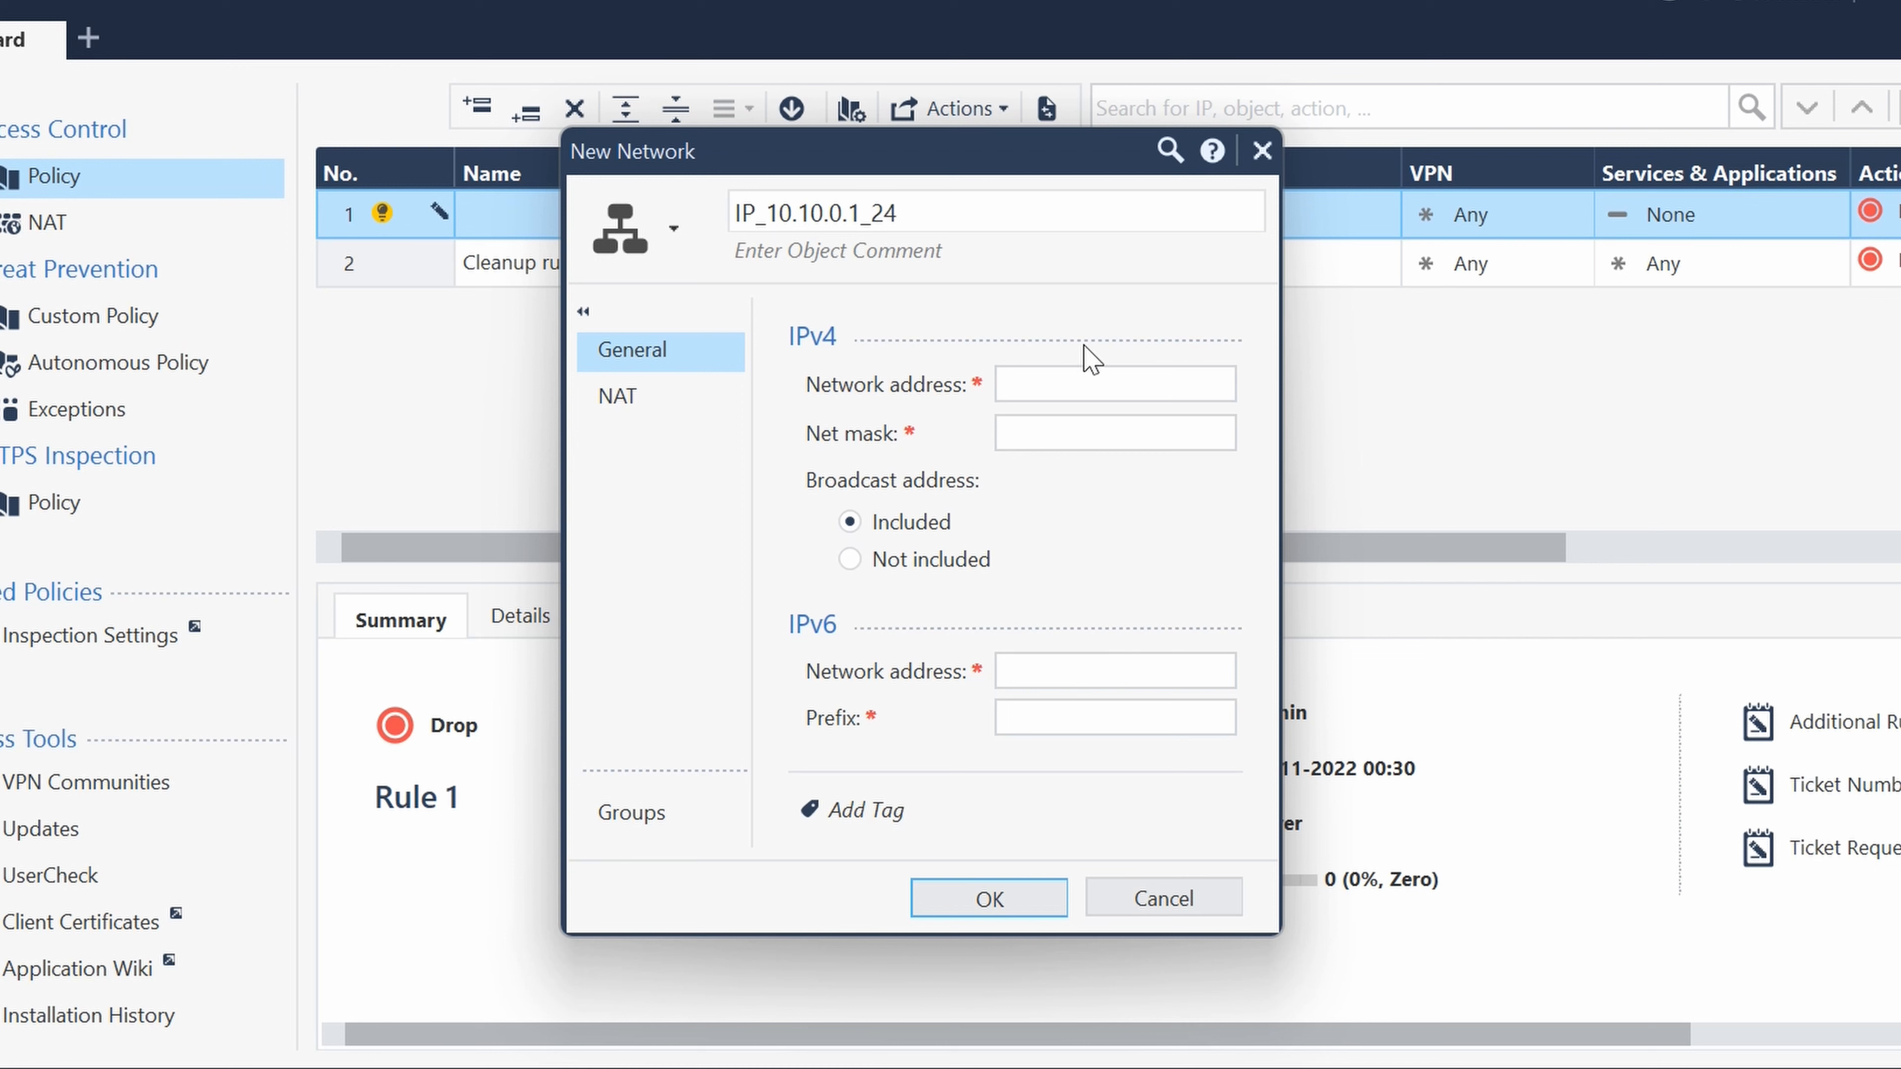
- Set the network address to 10.10.0.1 with net mask 255.255.255.0, and save it accepting the suggested address 10.10.0.0
left_click(1055, 377)
type("19")
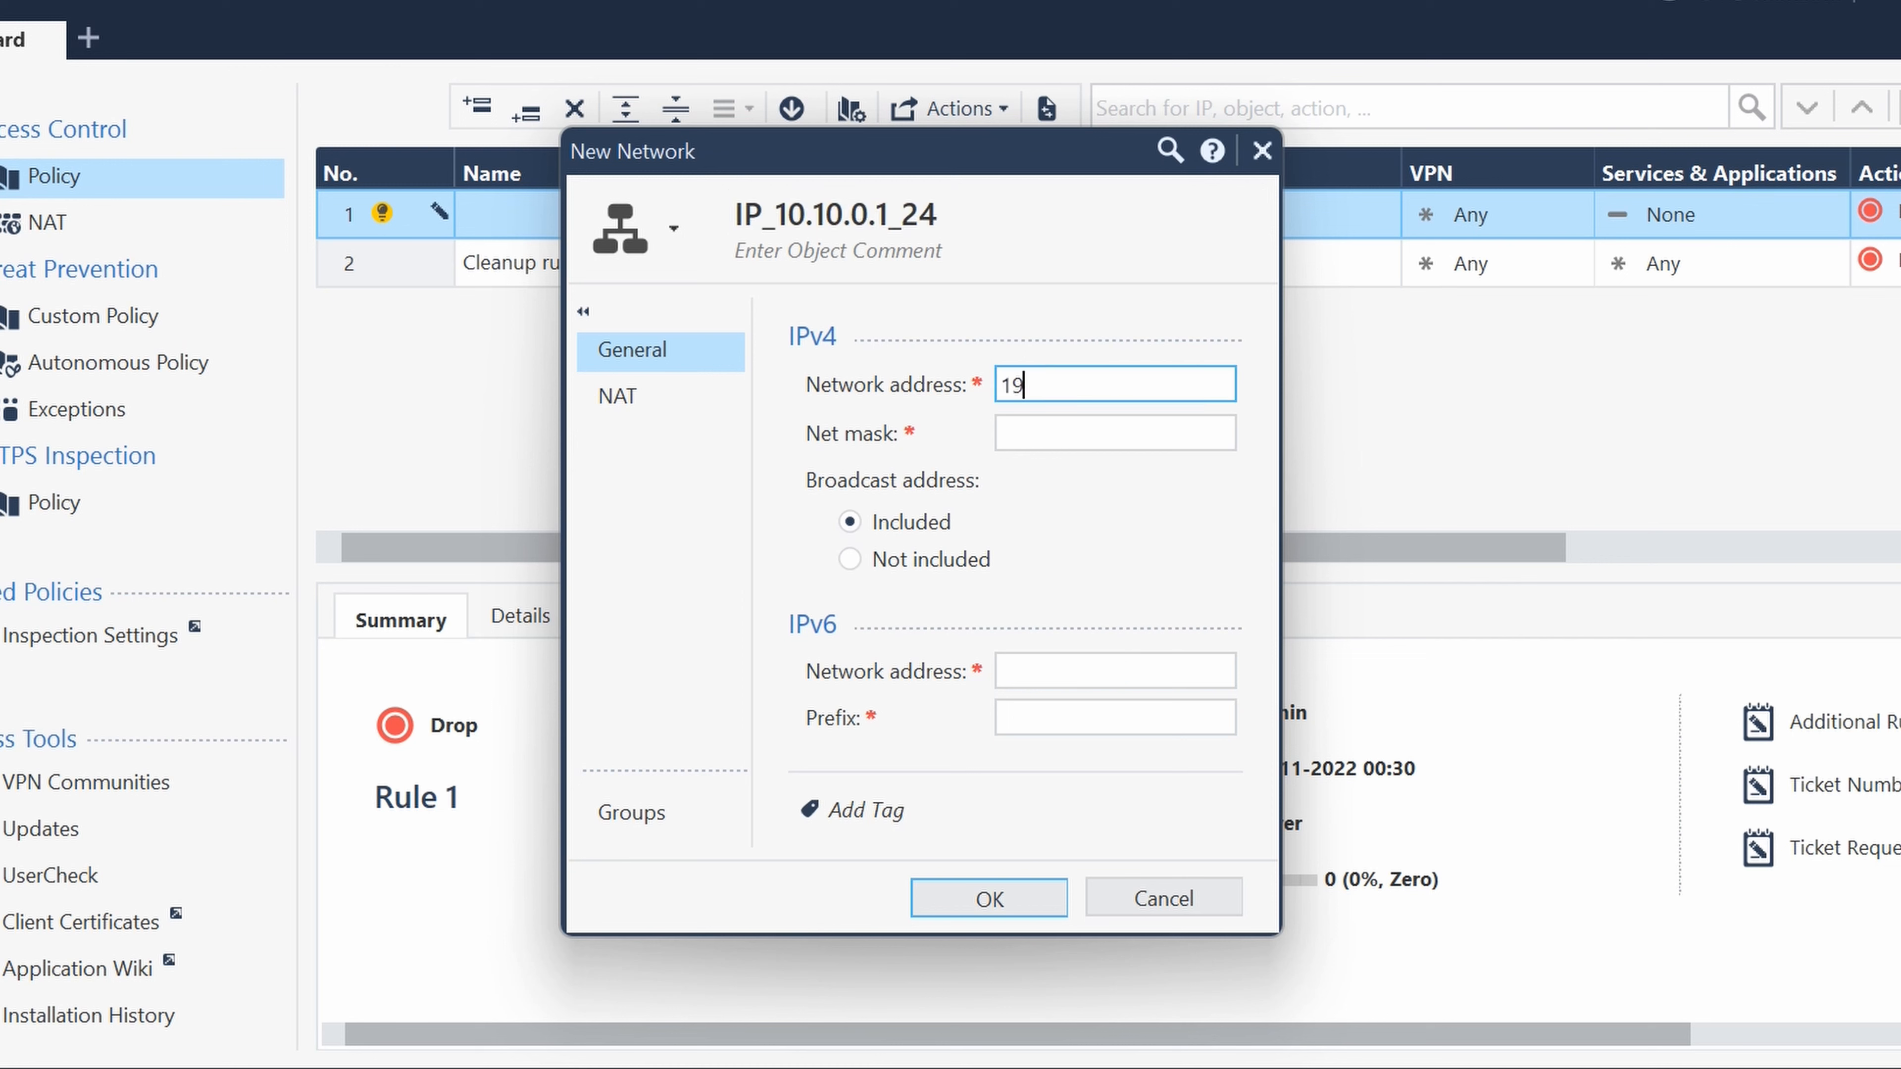
type(".10.0.1")
left_click(1052, 431)
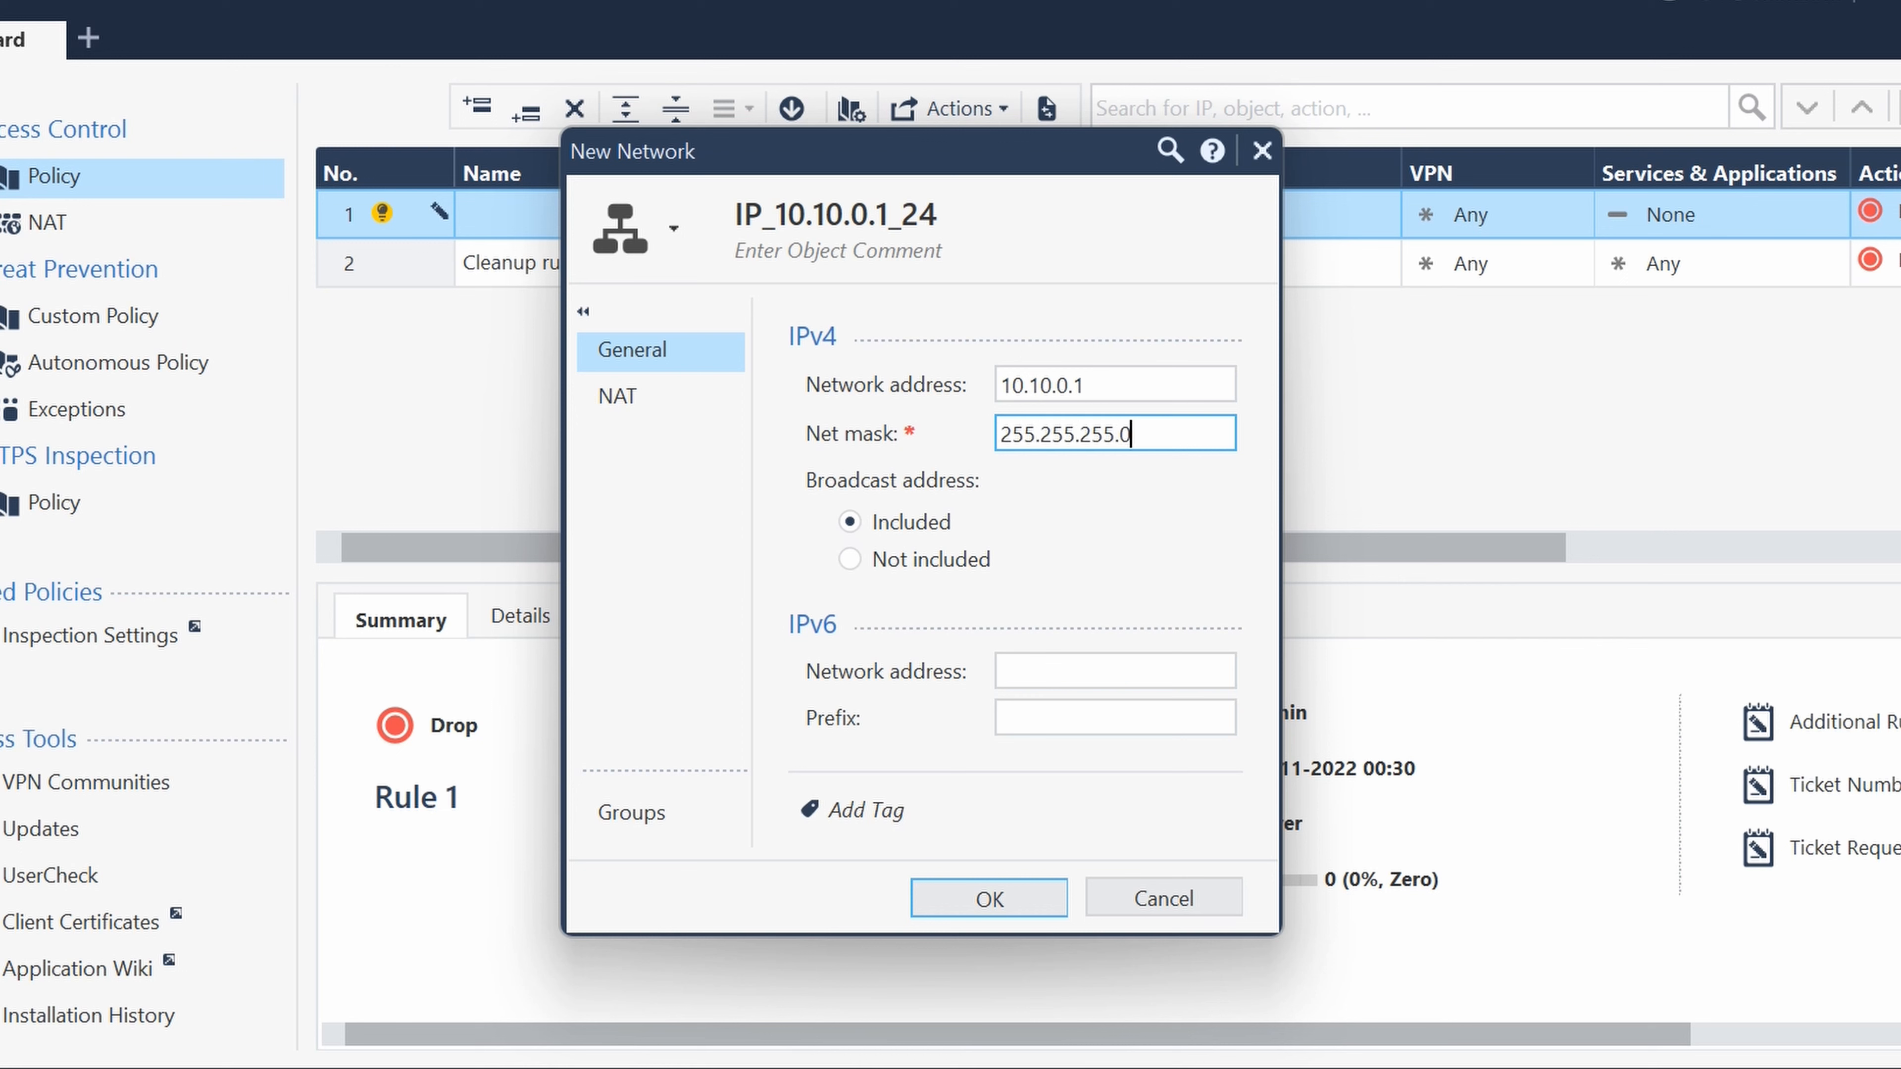
left_click(1032, 893)
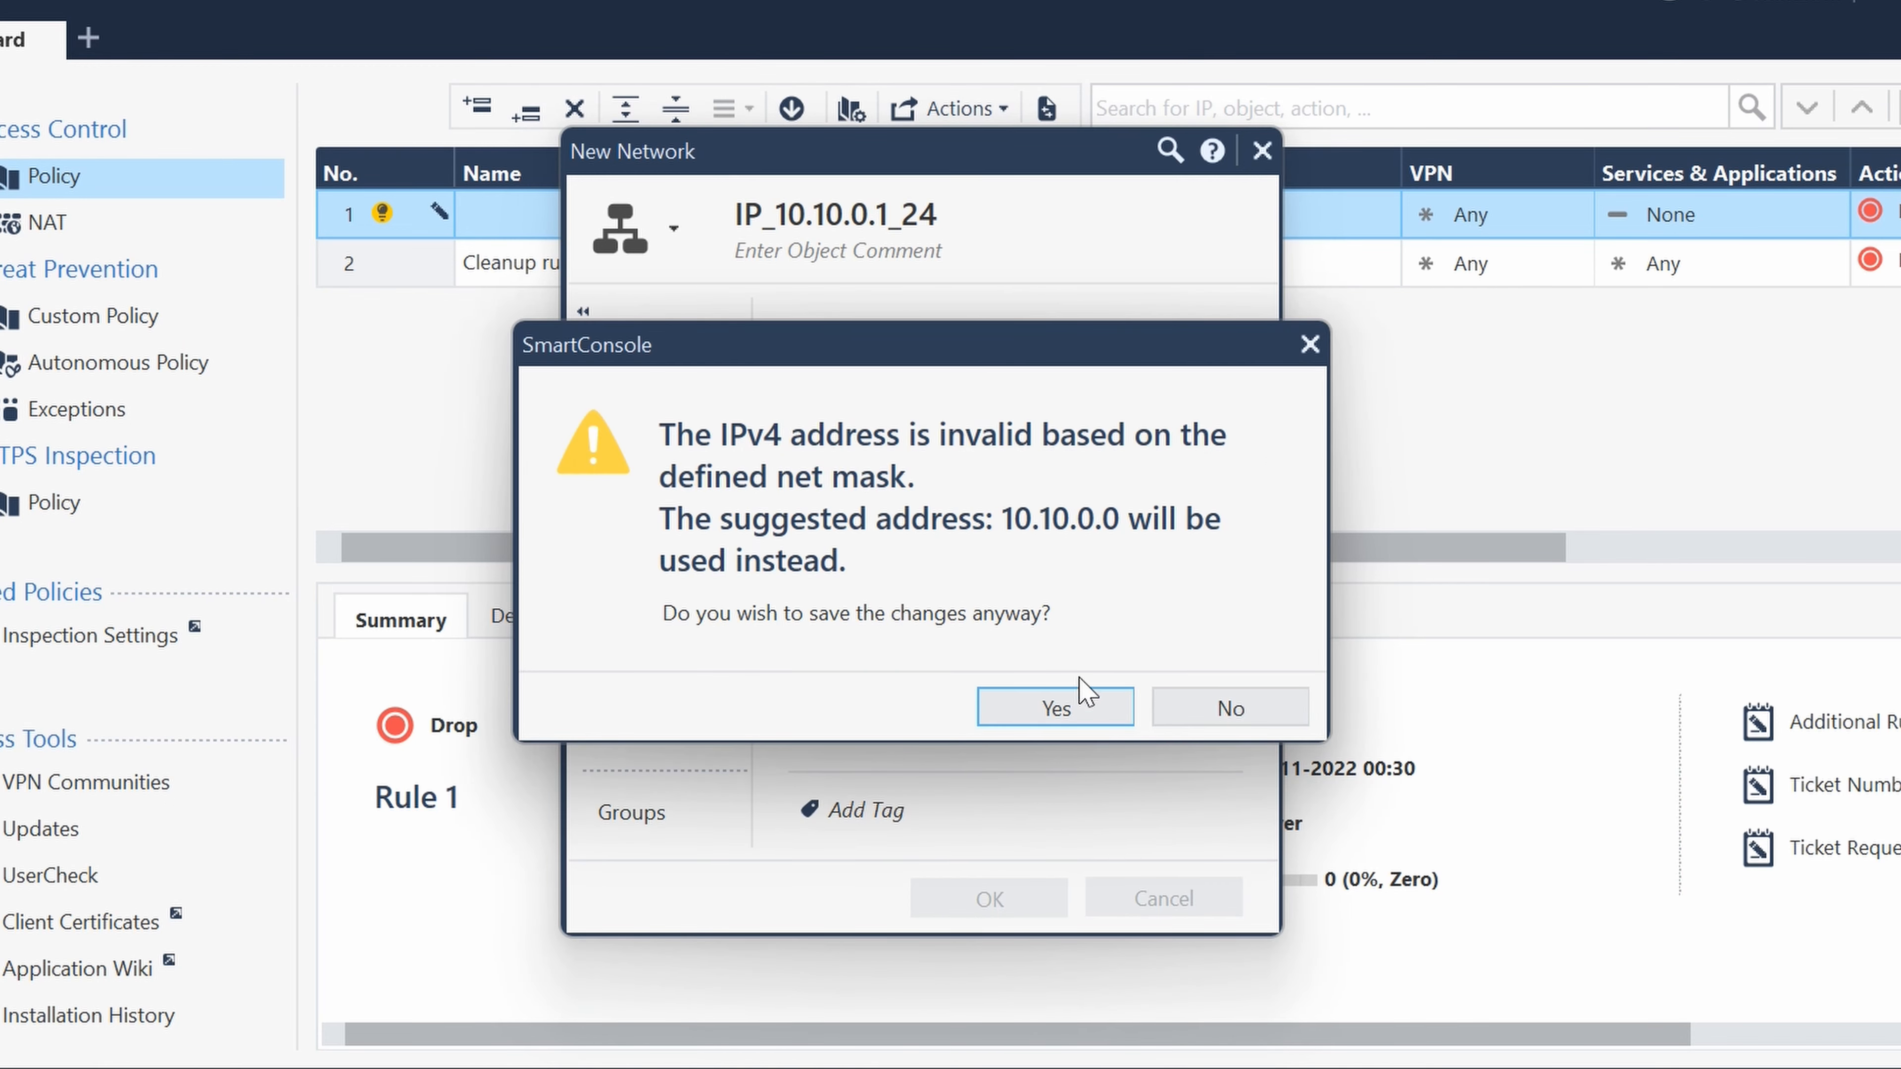
left_click(1077, 694)
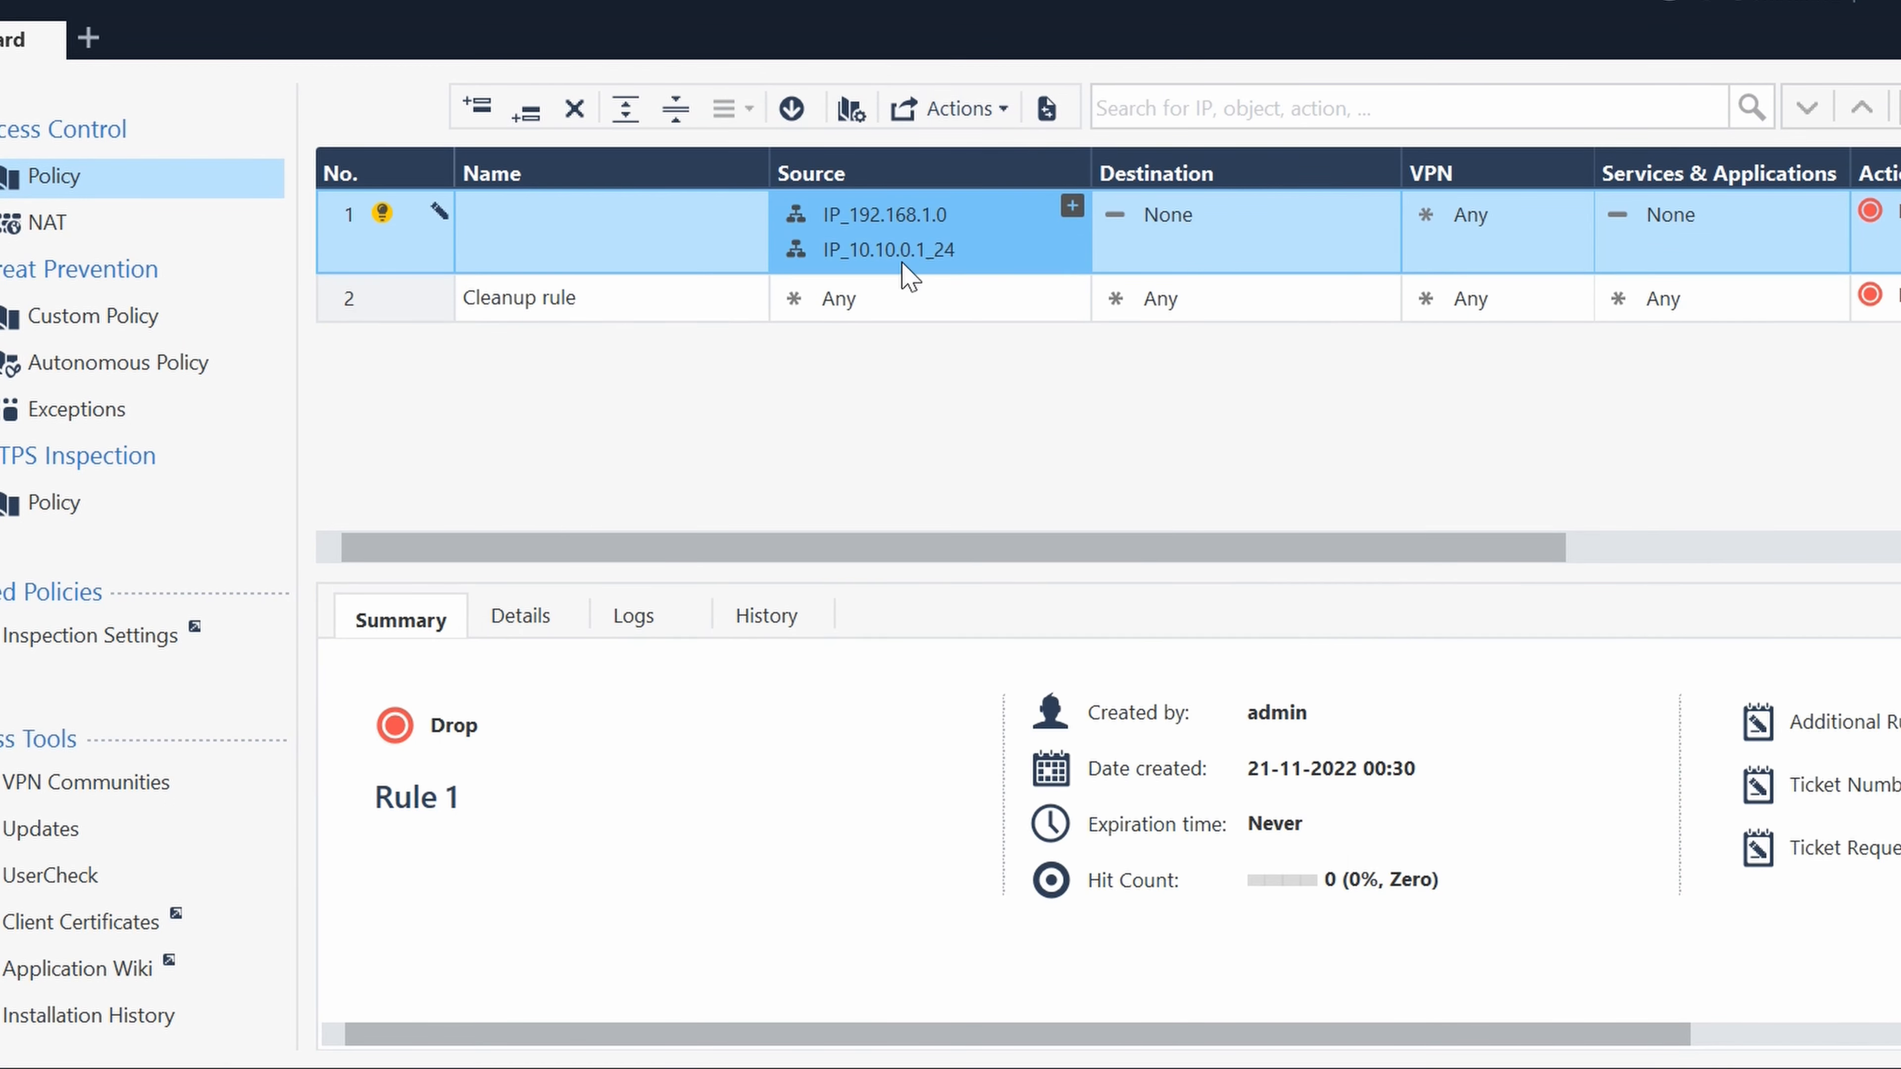
- Open the IP_10.10.0.1_24 network object, check its IPv4 network address, and close it
double_click(907, 244)
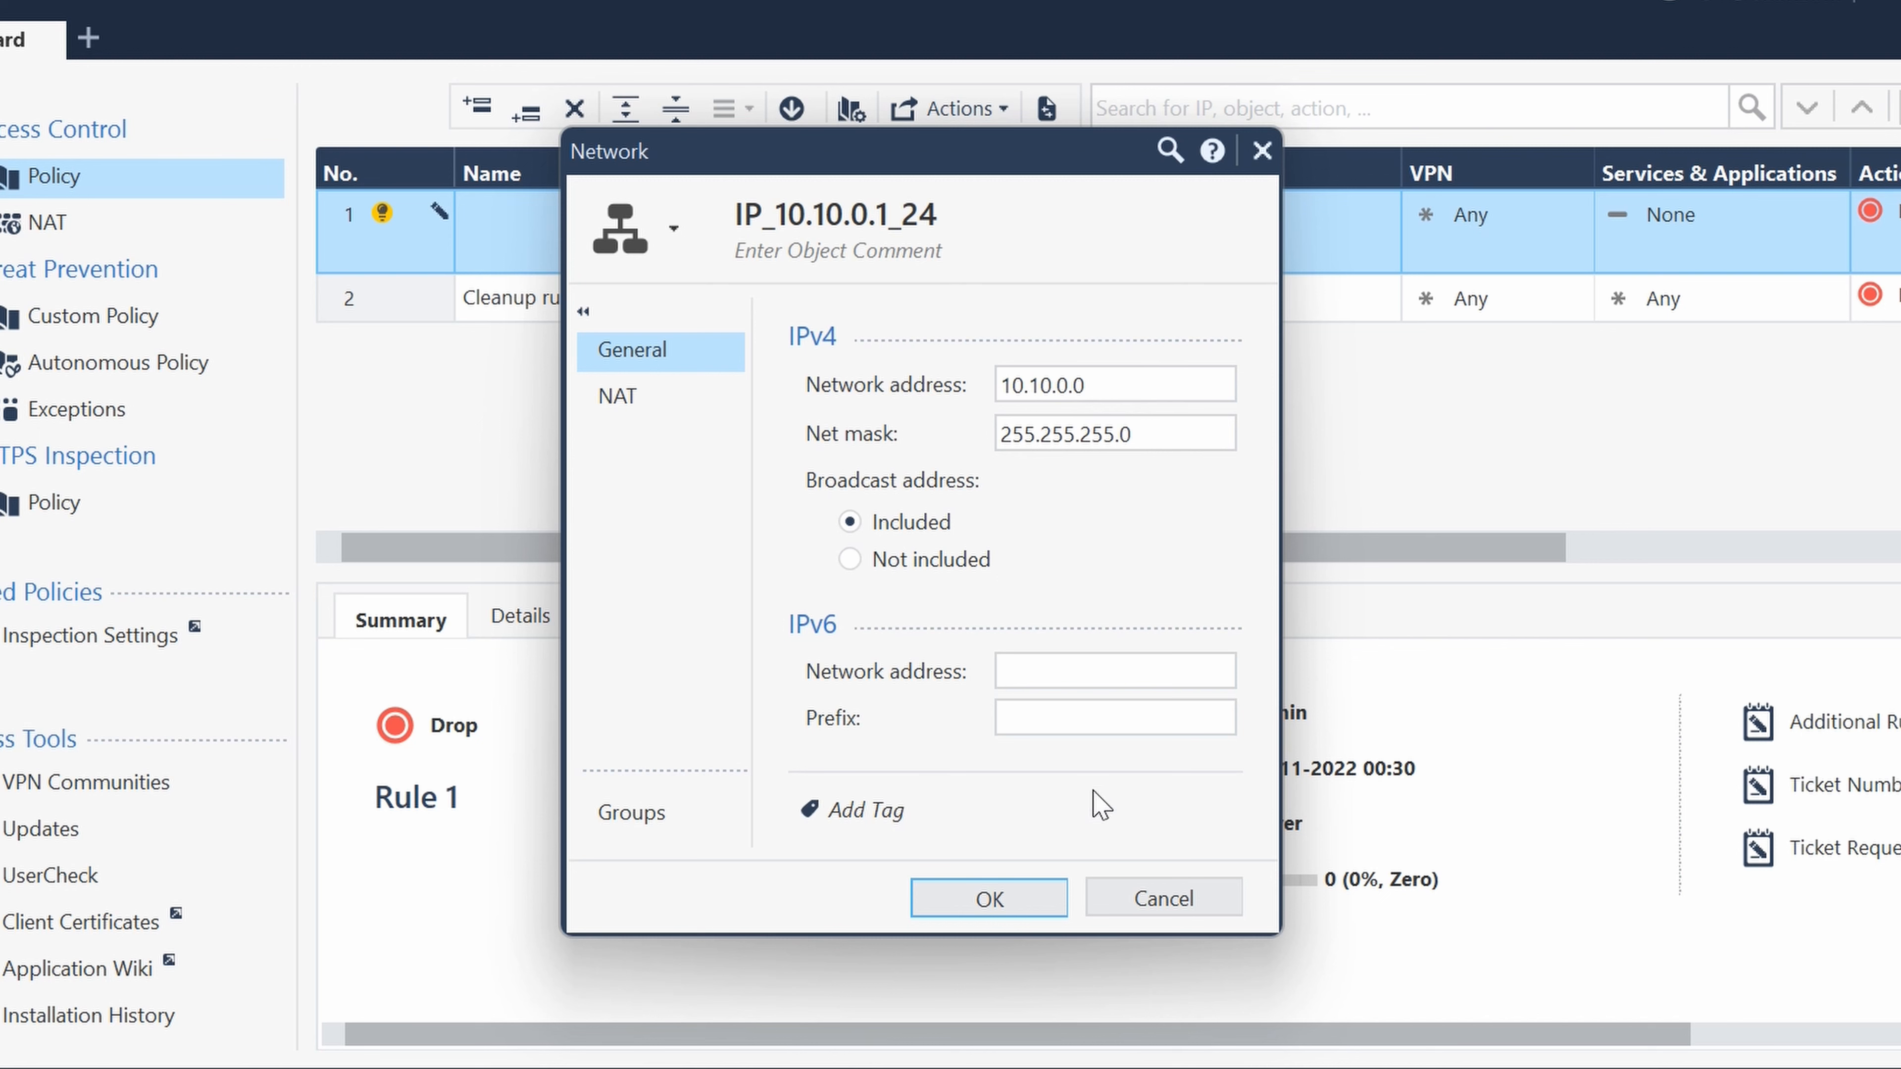
left_click_drag(1111, 384, 938, 402)
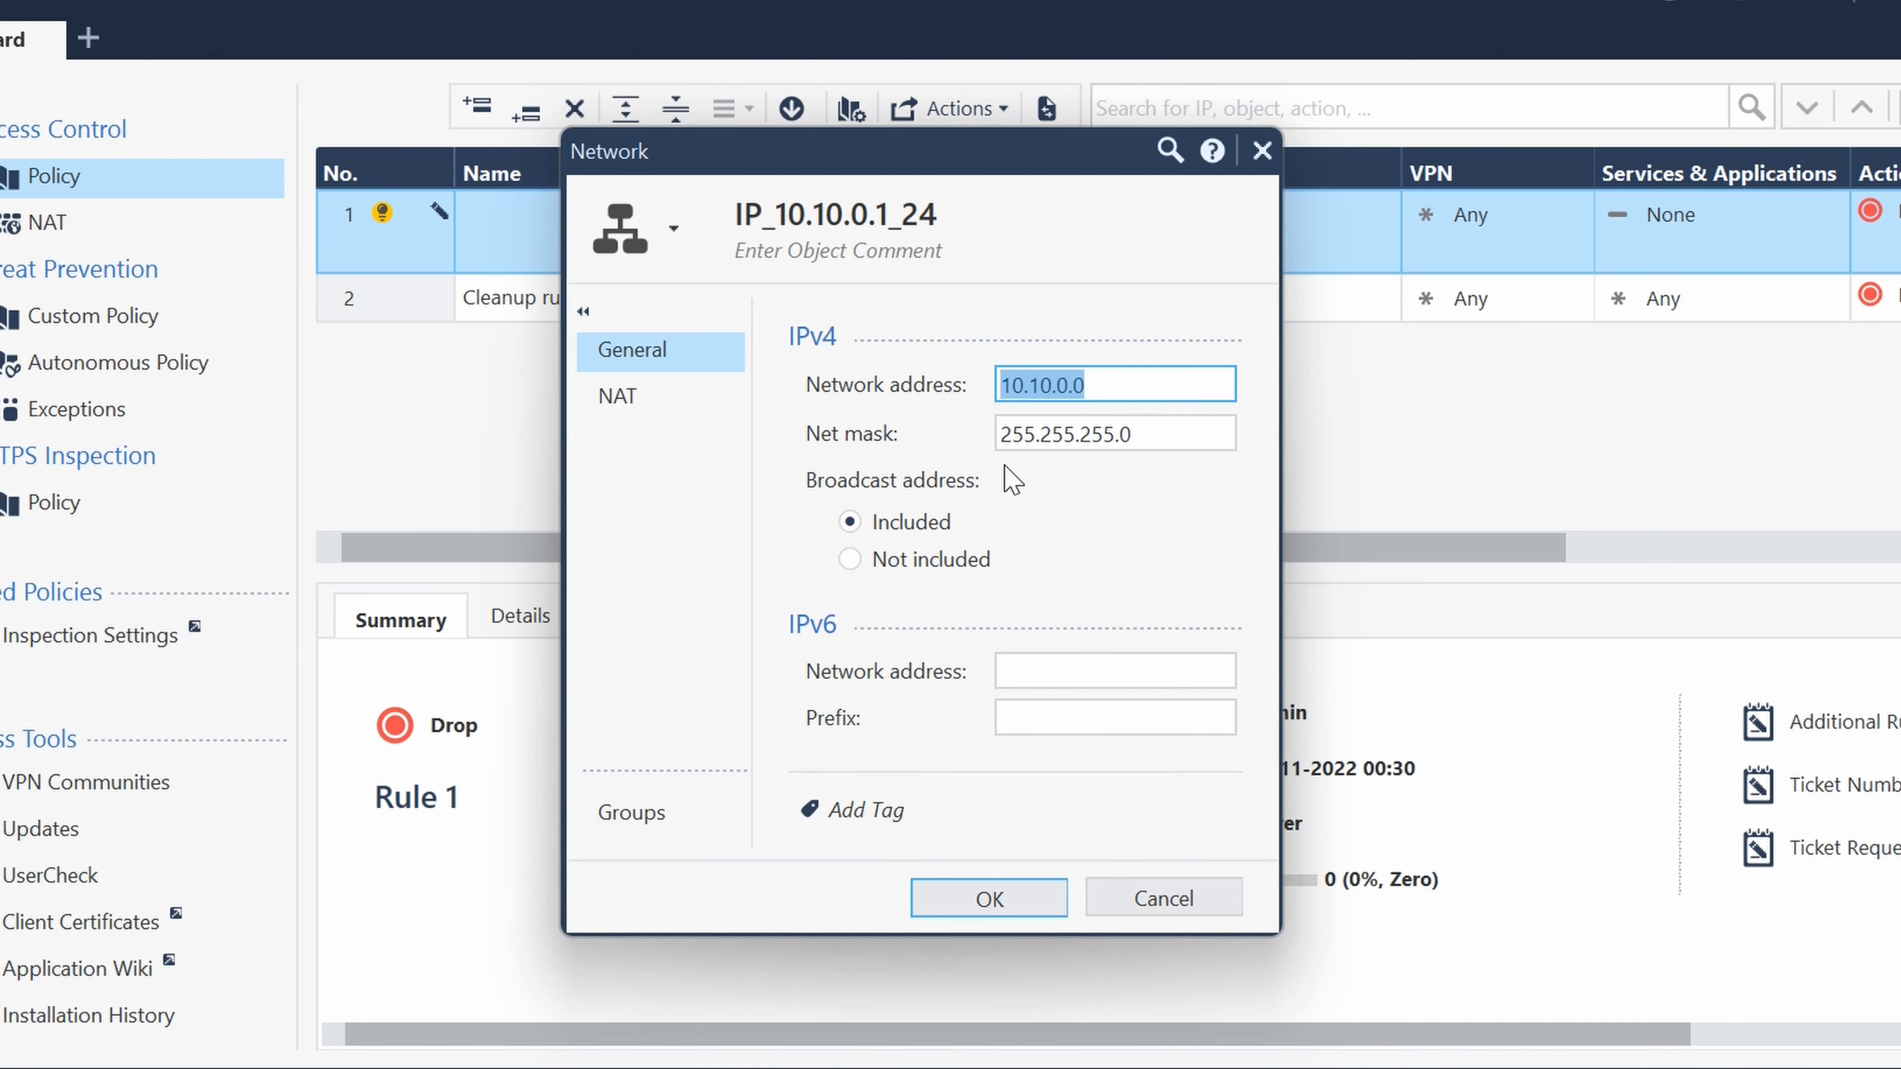
left_click(1116, 384)
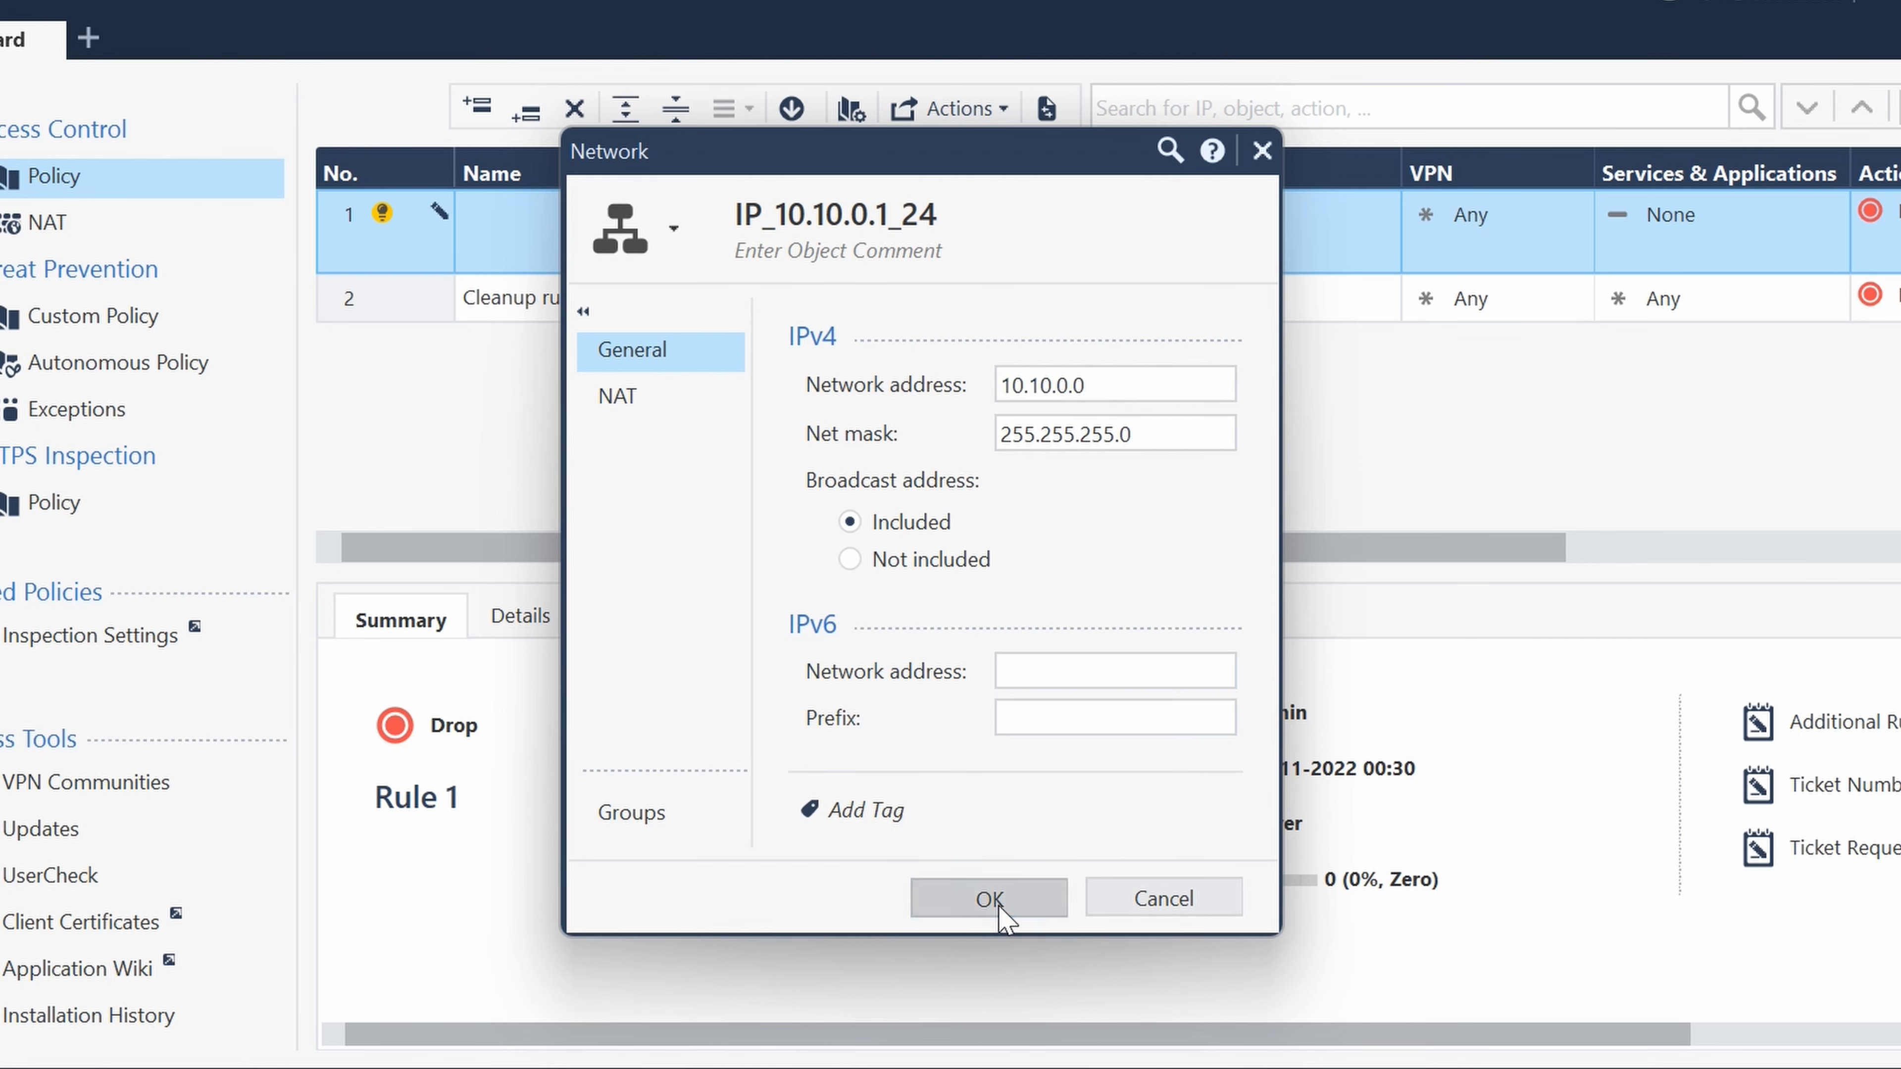
left_click(989, 899)
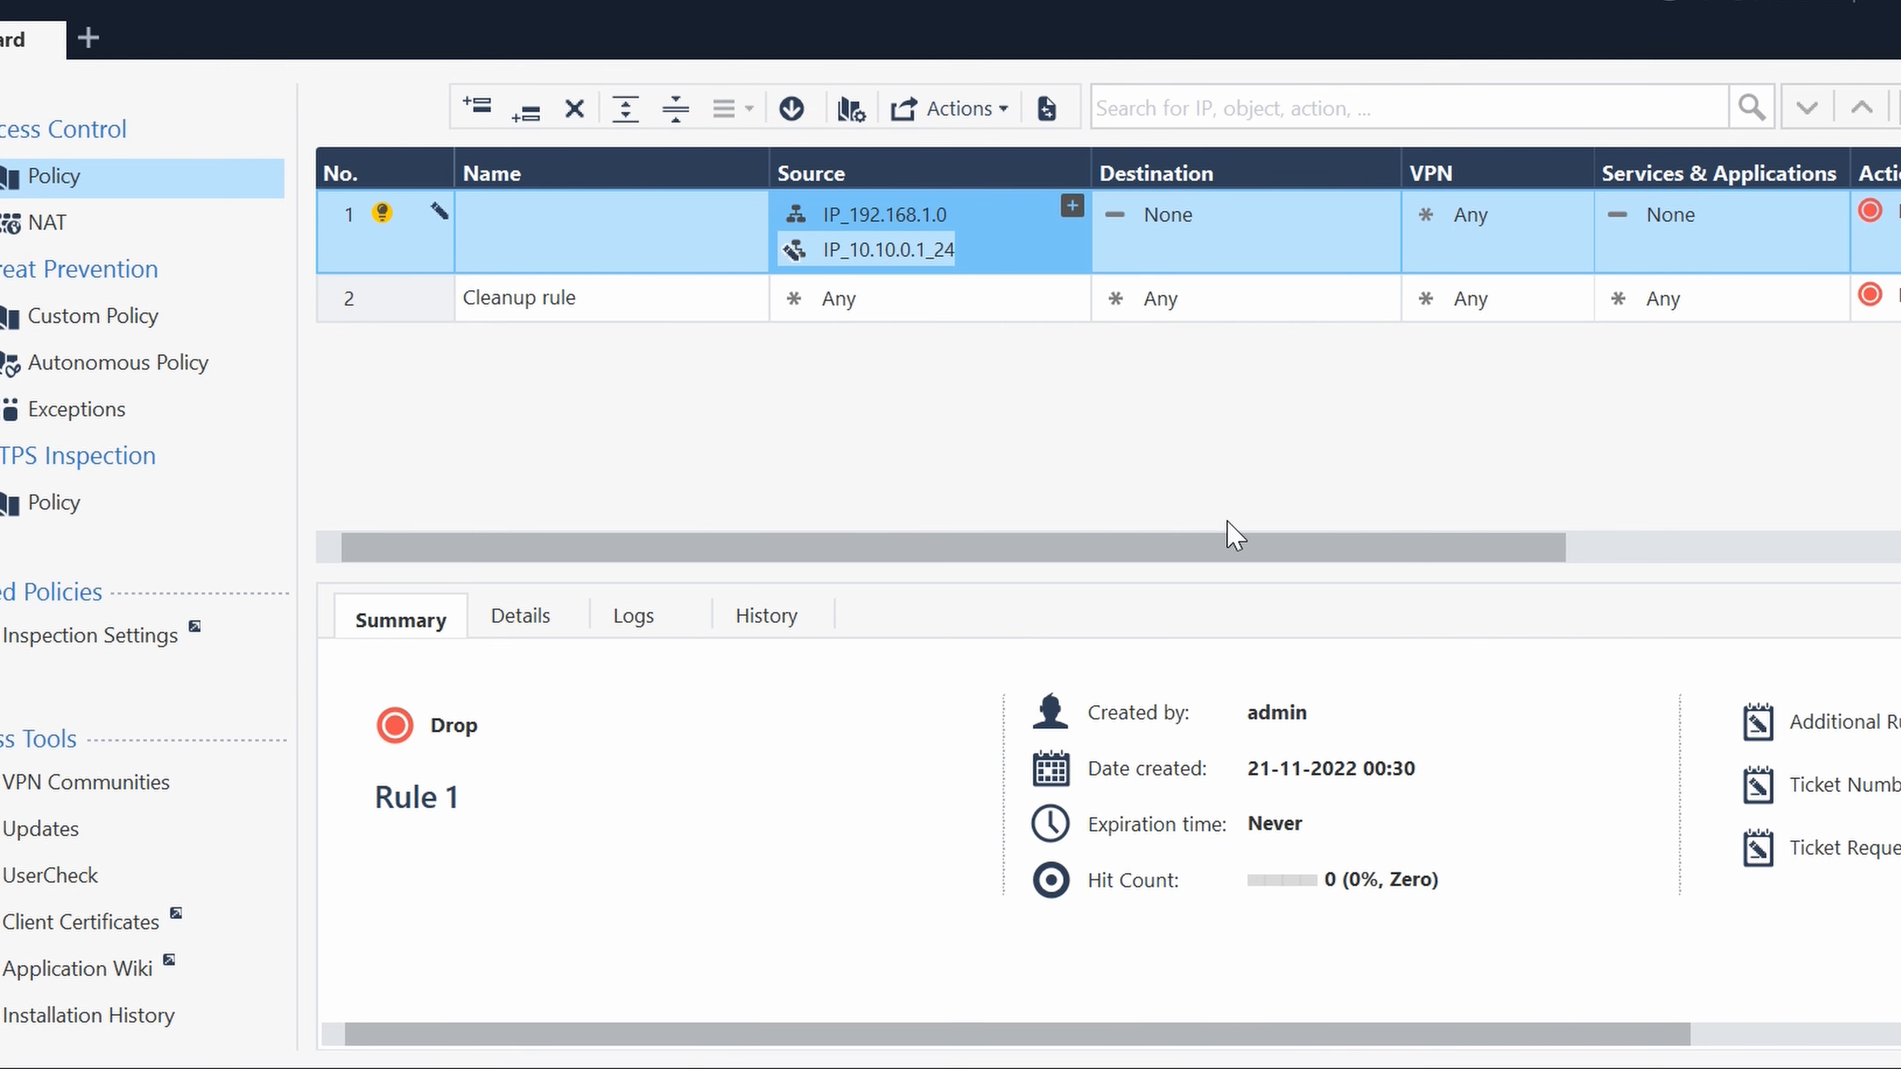
left_click(1382, 206)
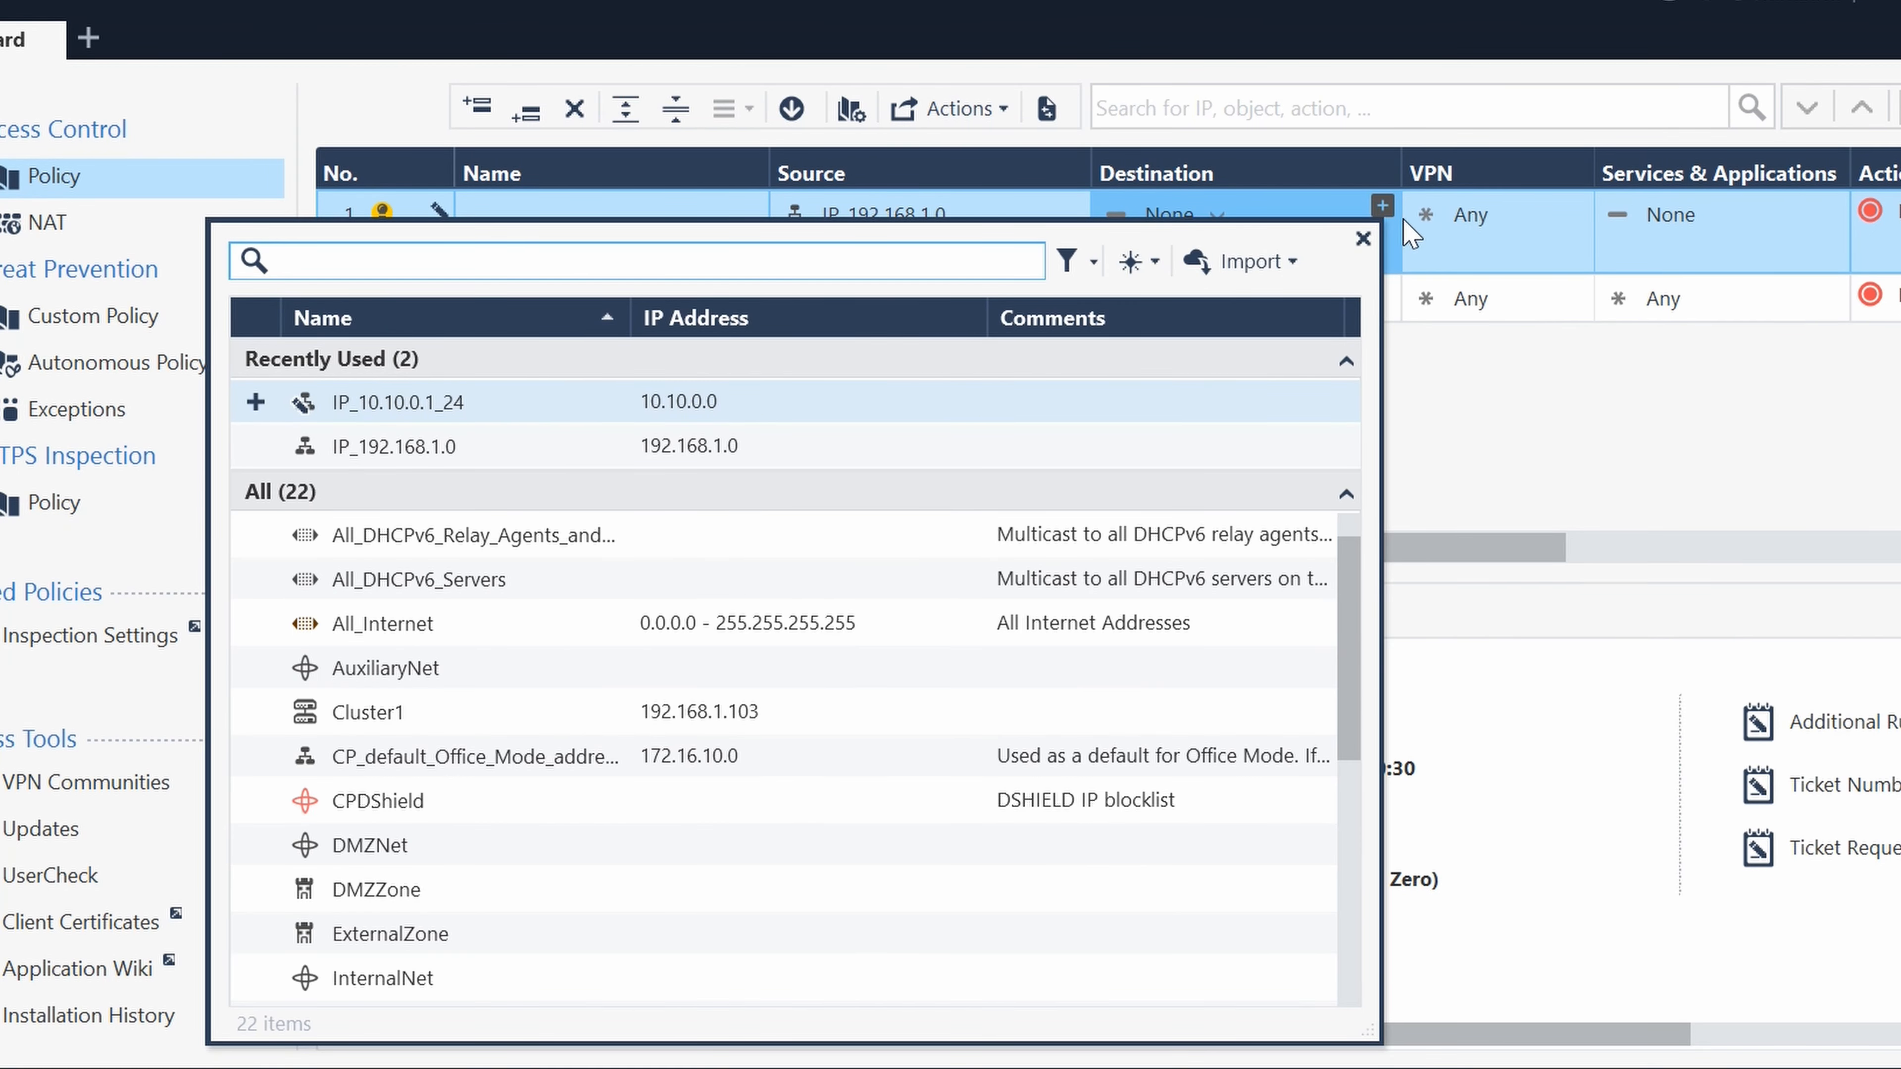
left_click(1365, 238)
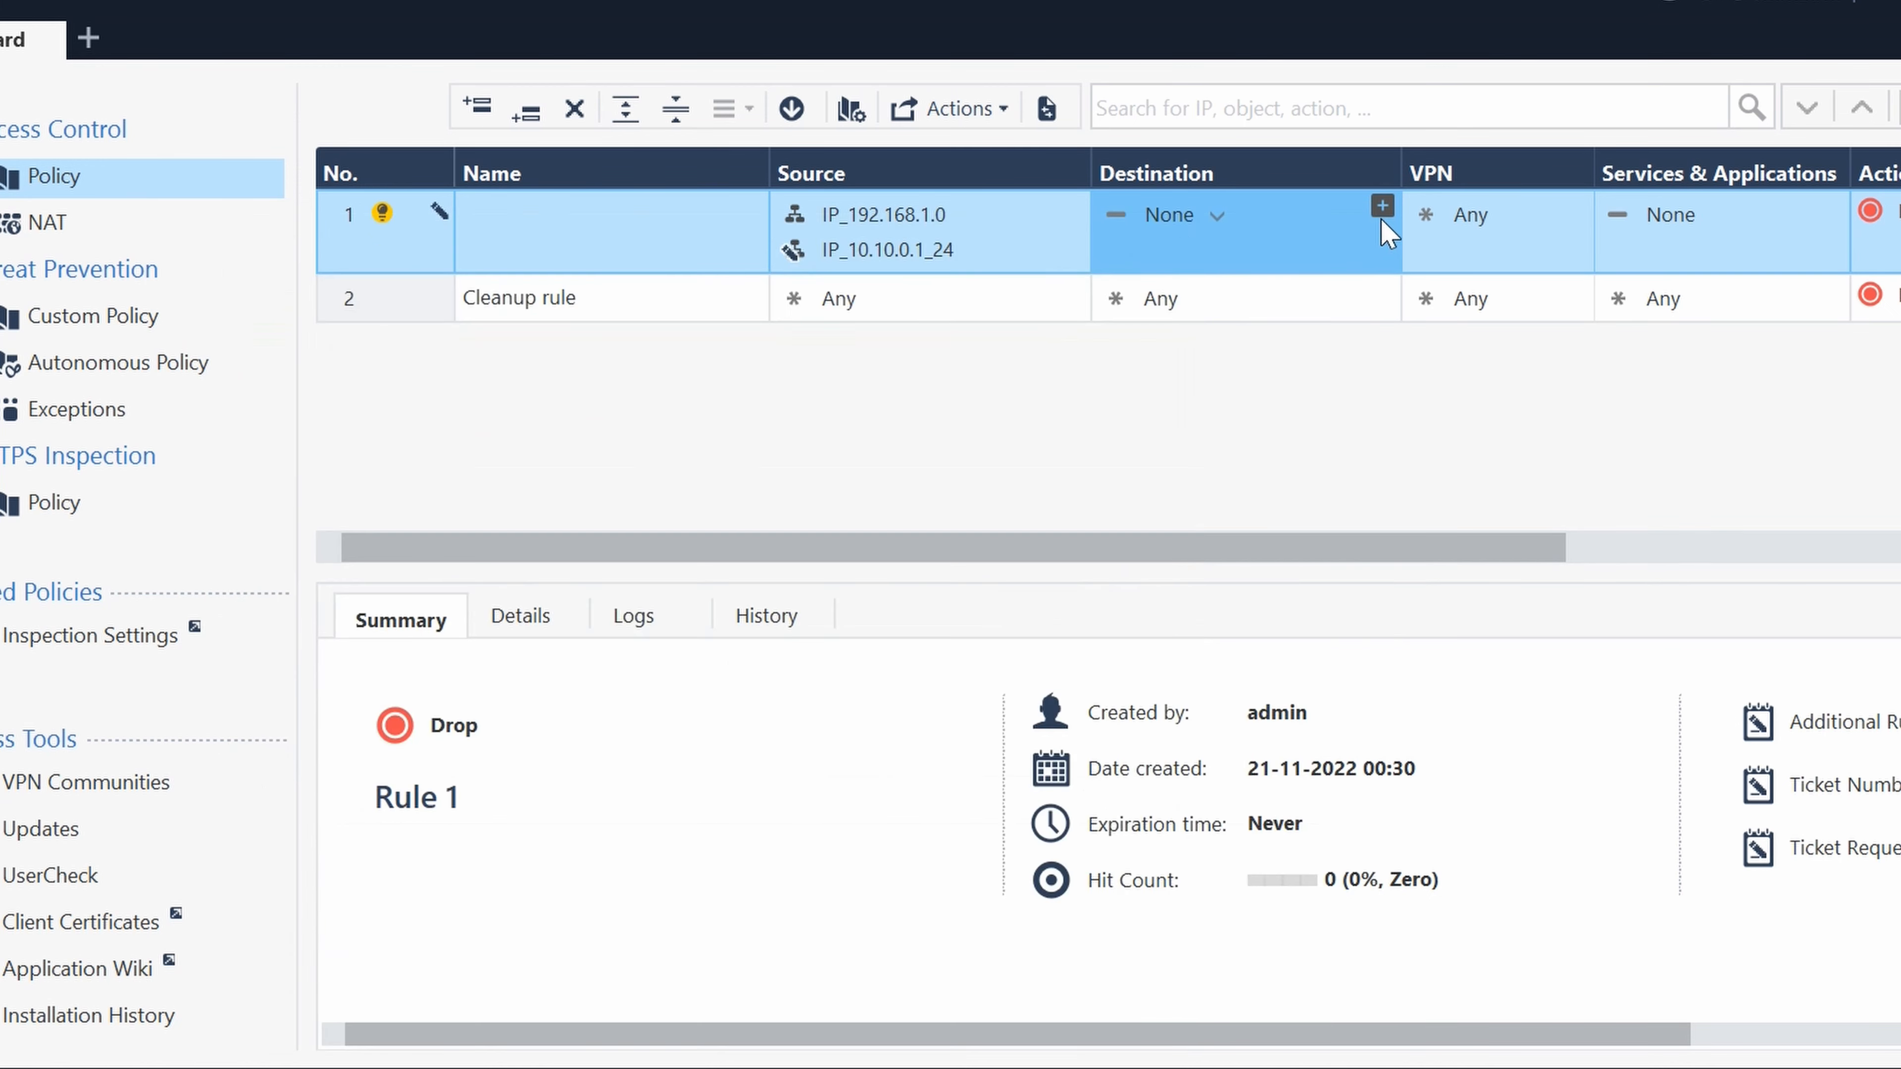
left_click(1382, 209)
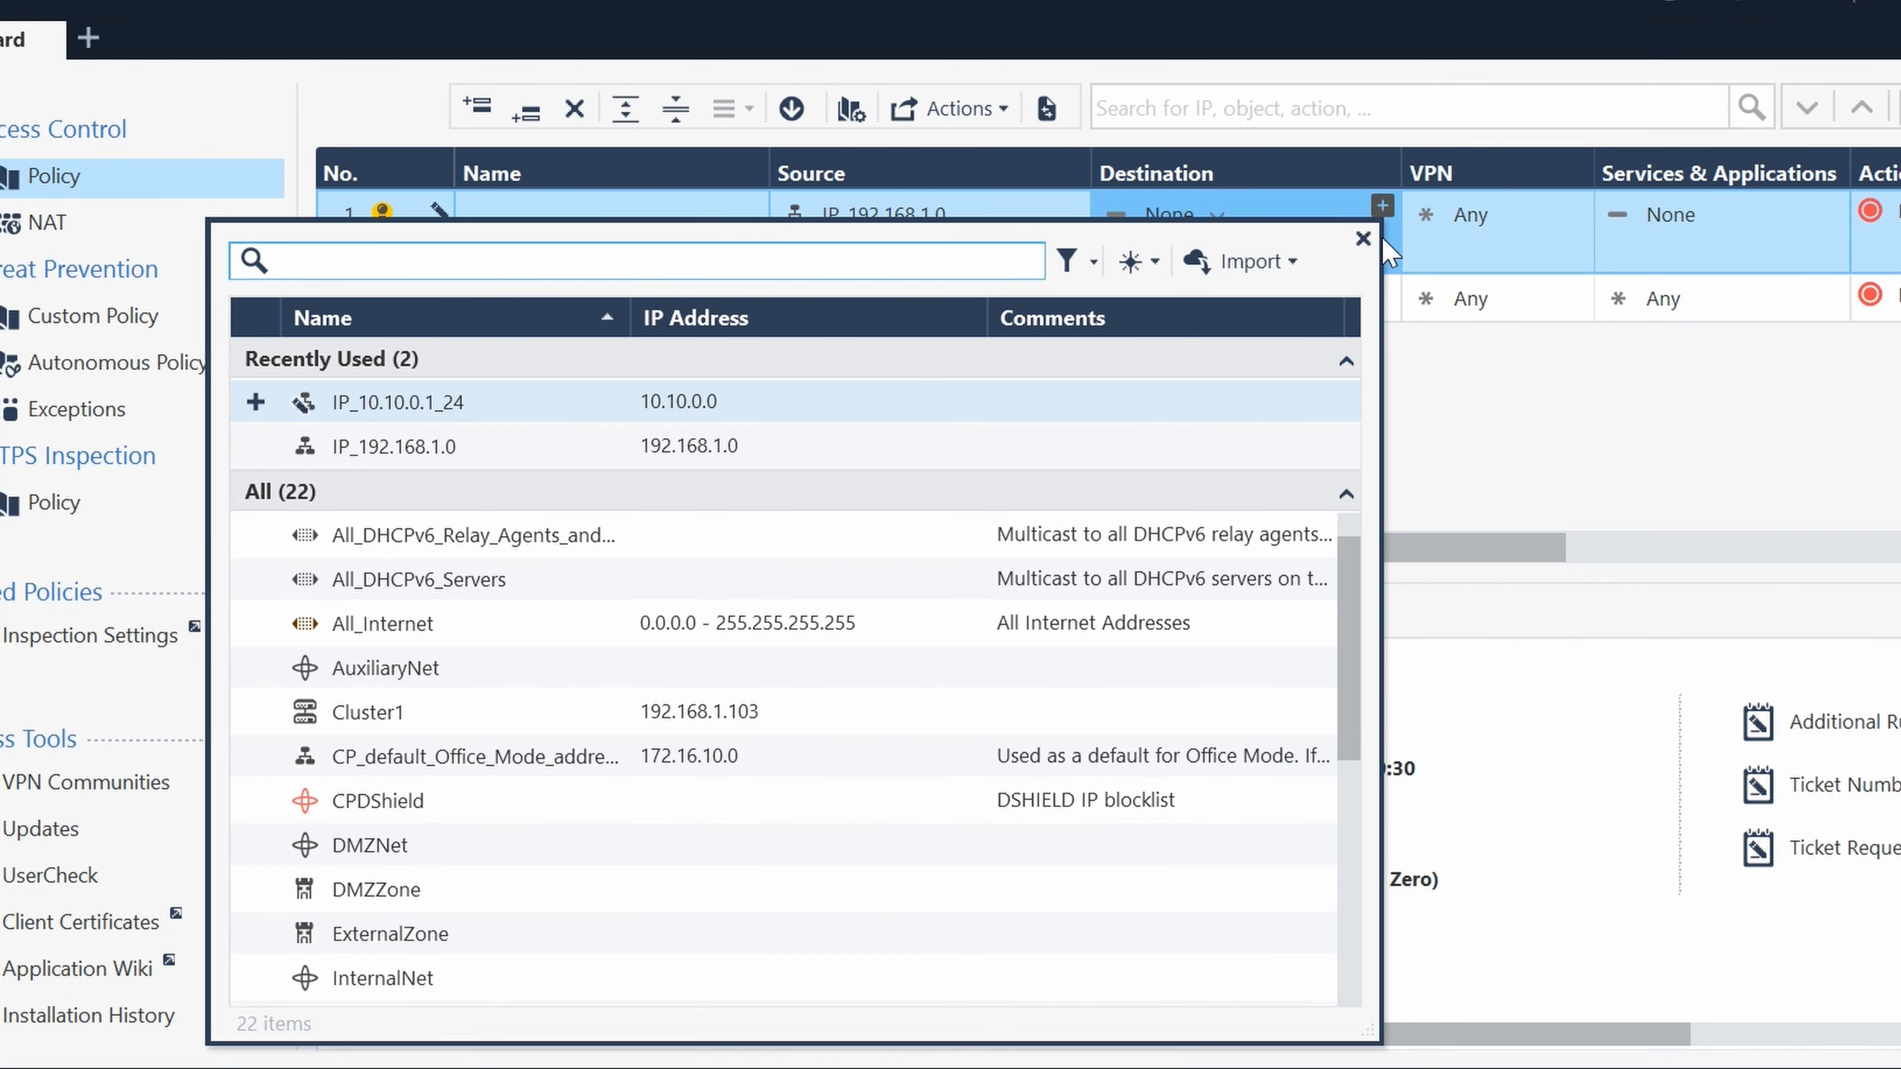
left_click(1360, 239)
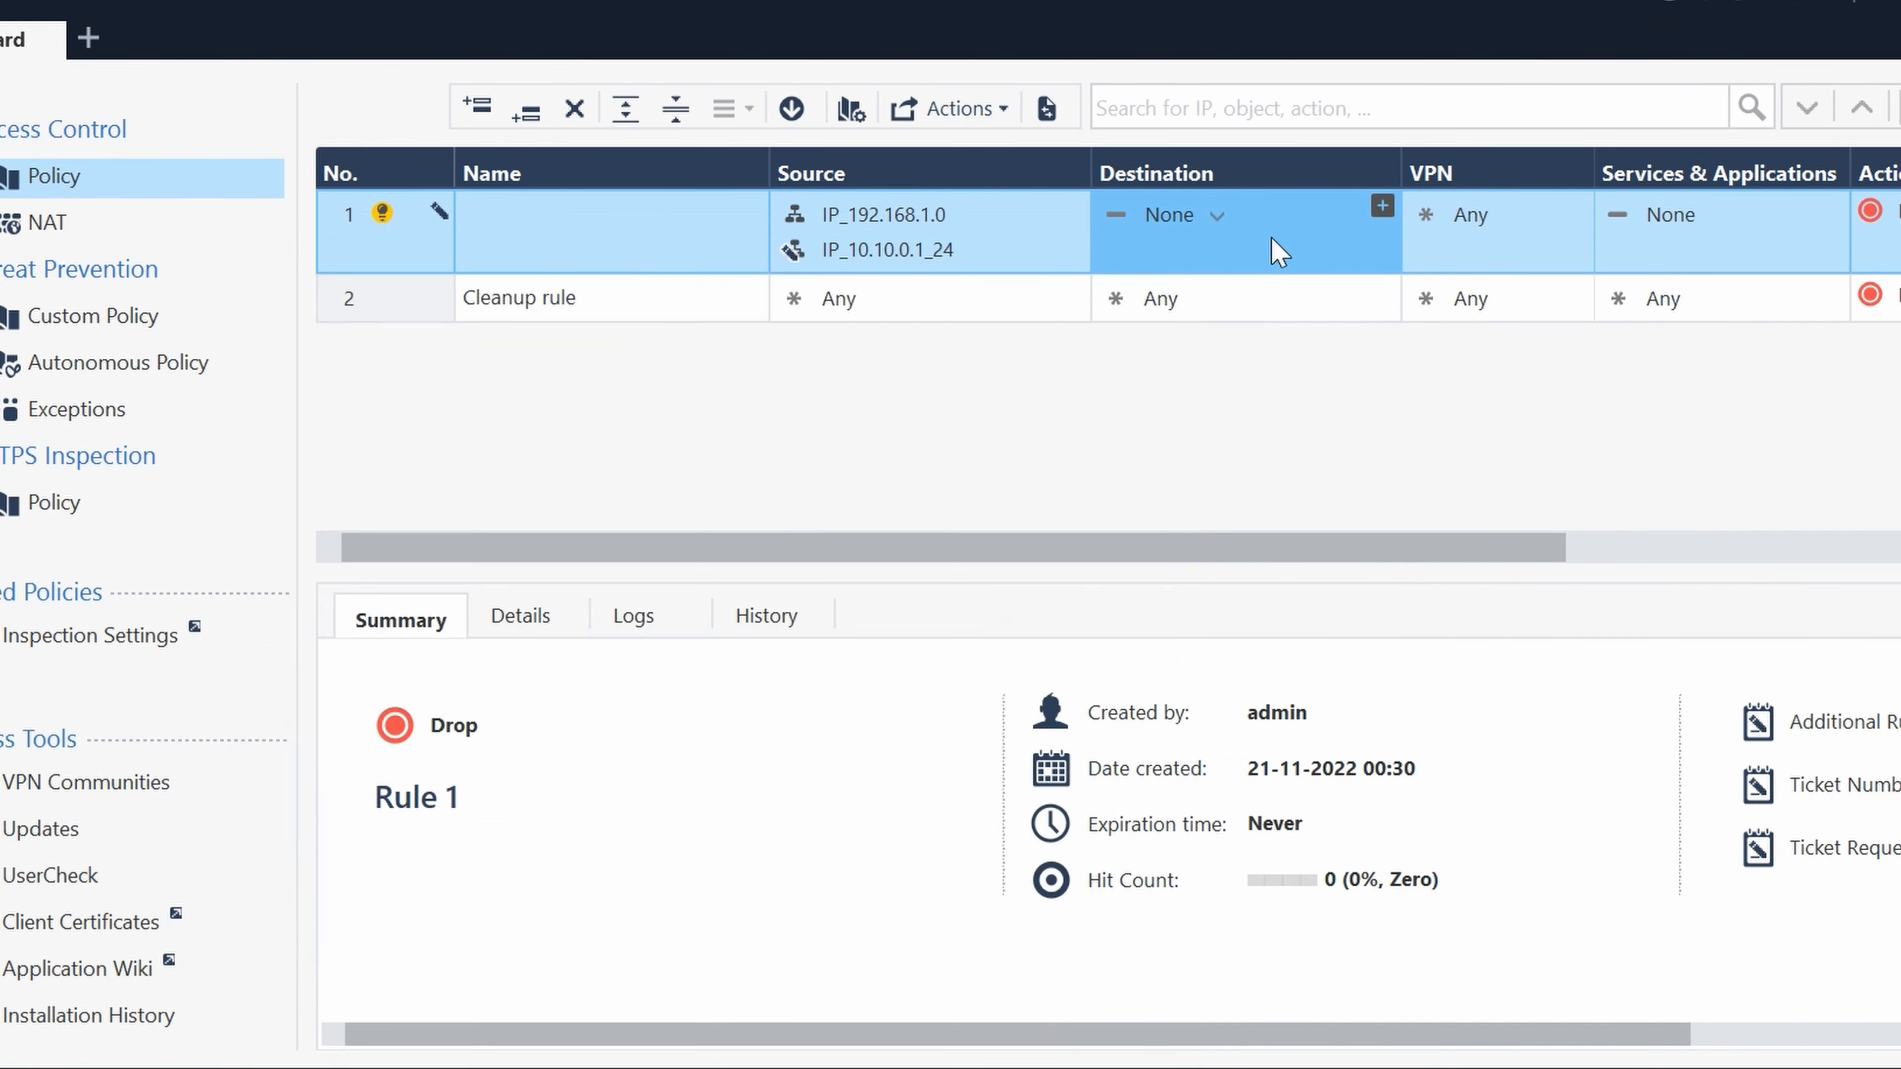
right_click(1189, 219)
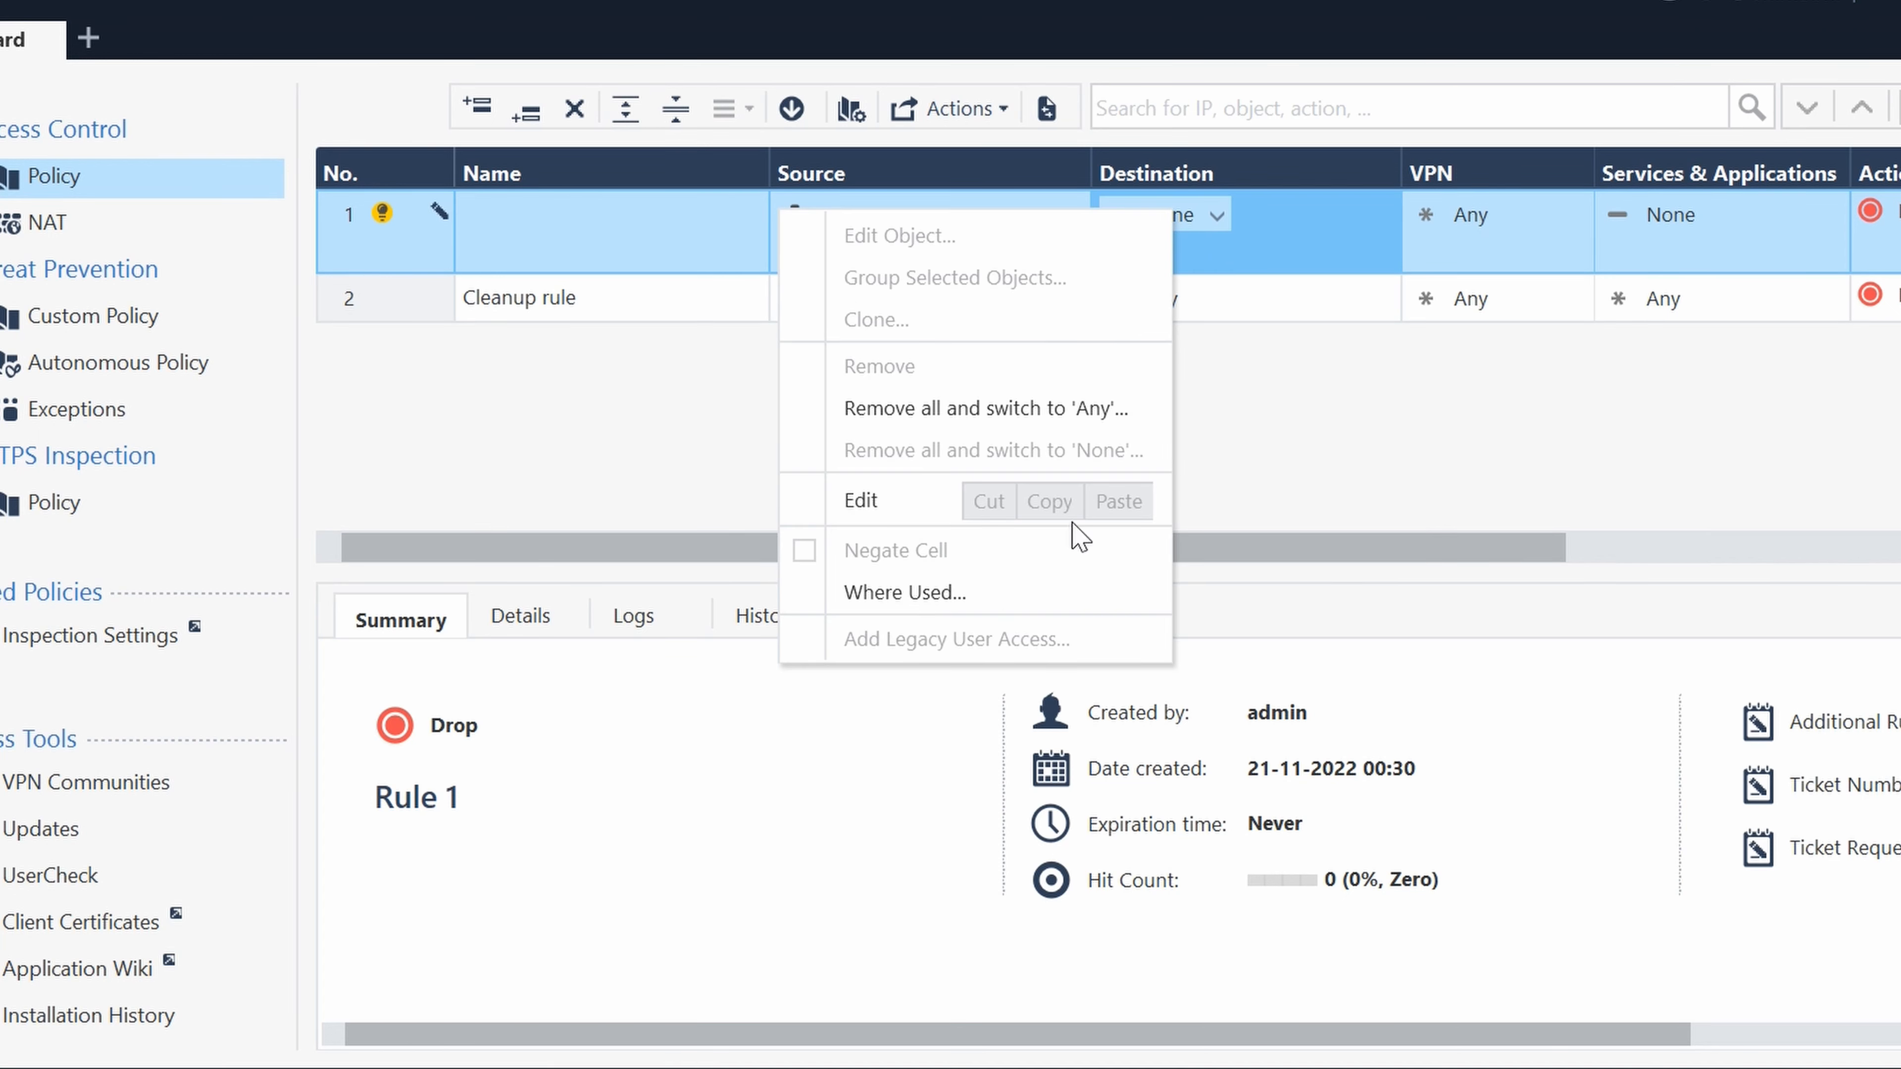
- Switch both the Destination and the Services & Applications of rule 1 to Any
left_click(1220, 218)
left_click(1220, 217)
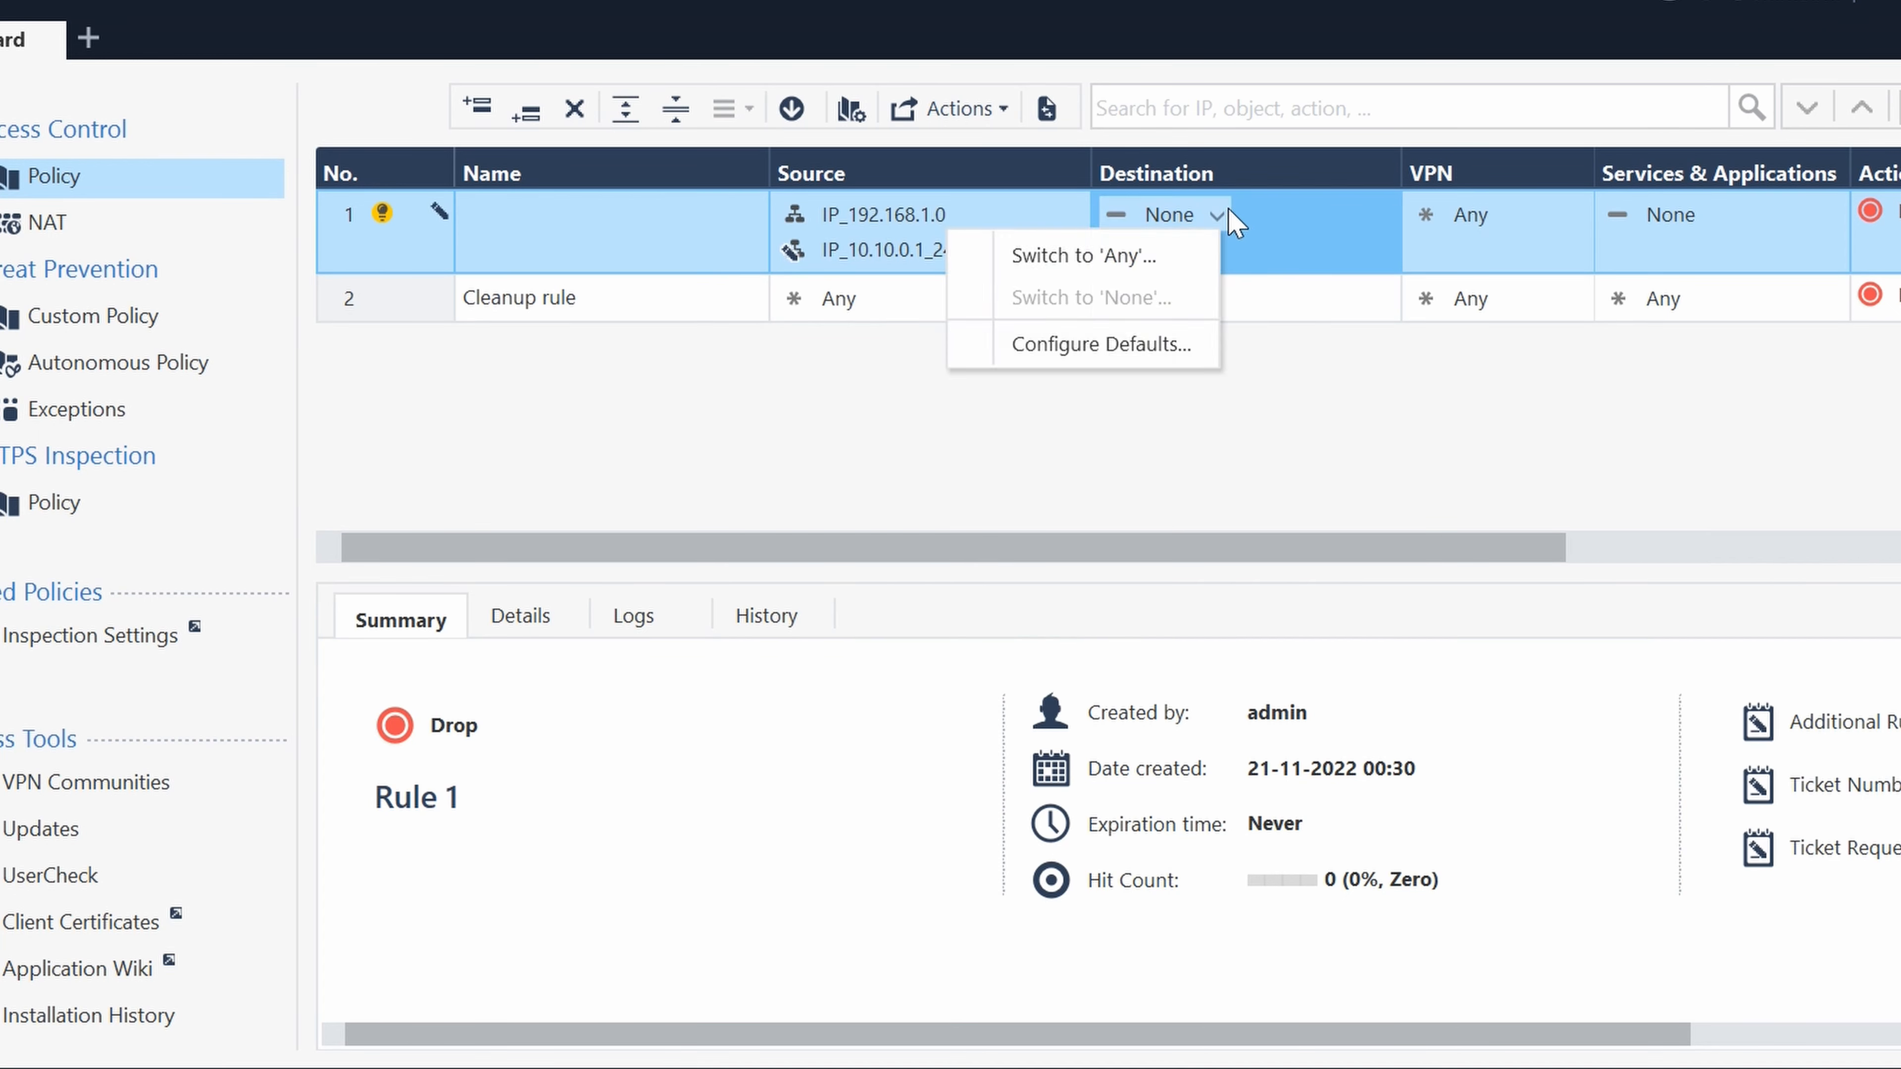
left_click(1156, 256)
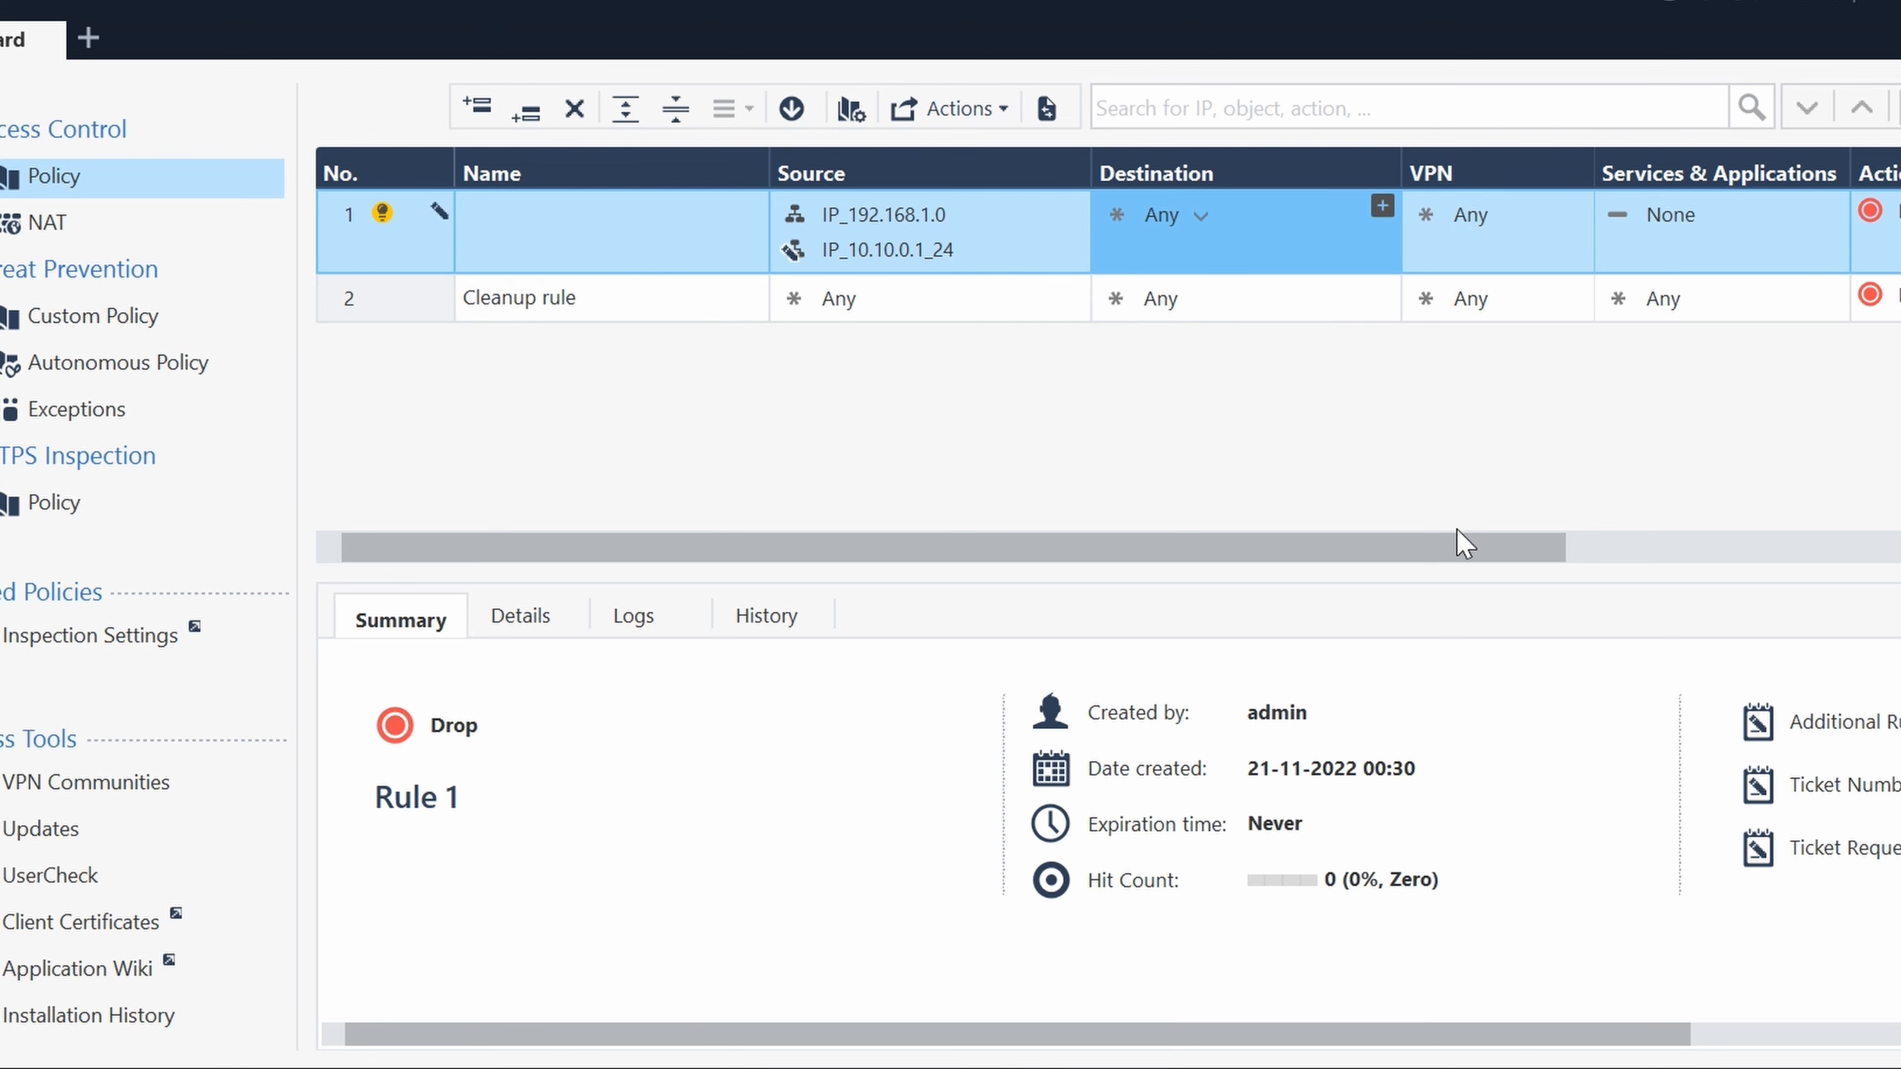
left_click_drag(1463, 543, 1713, 546)
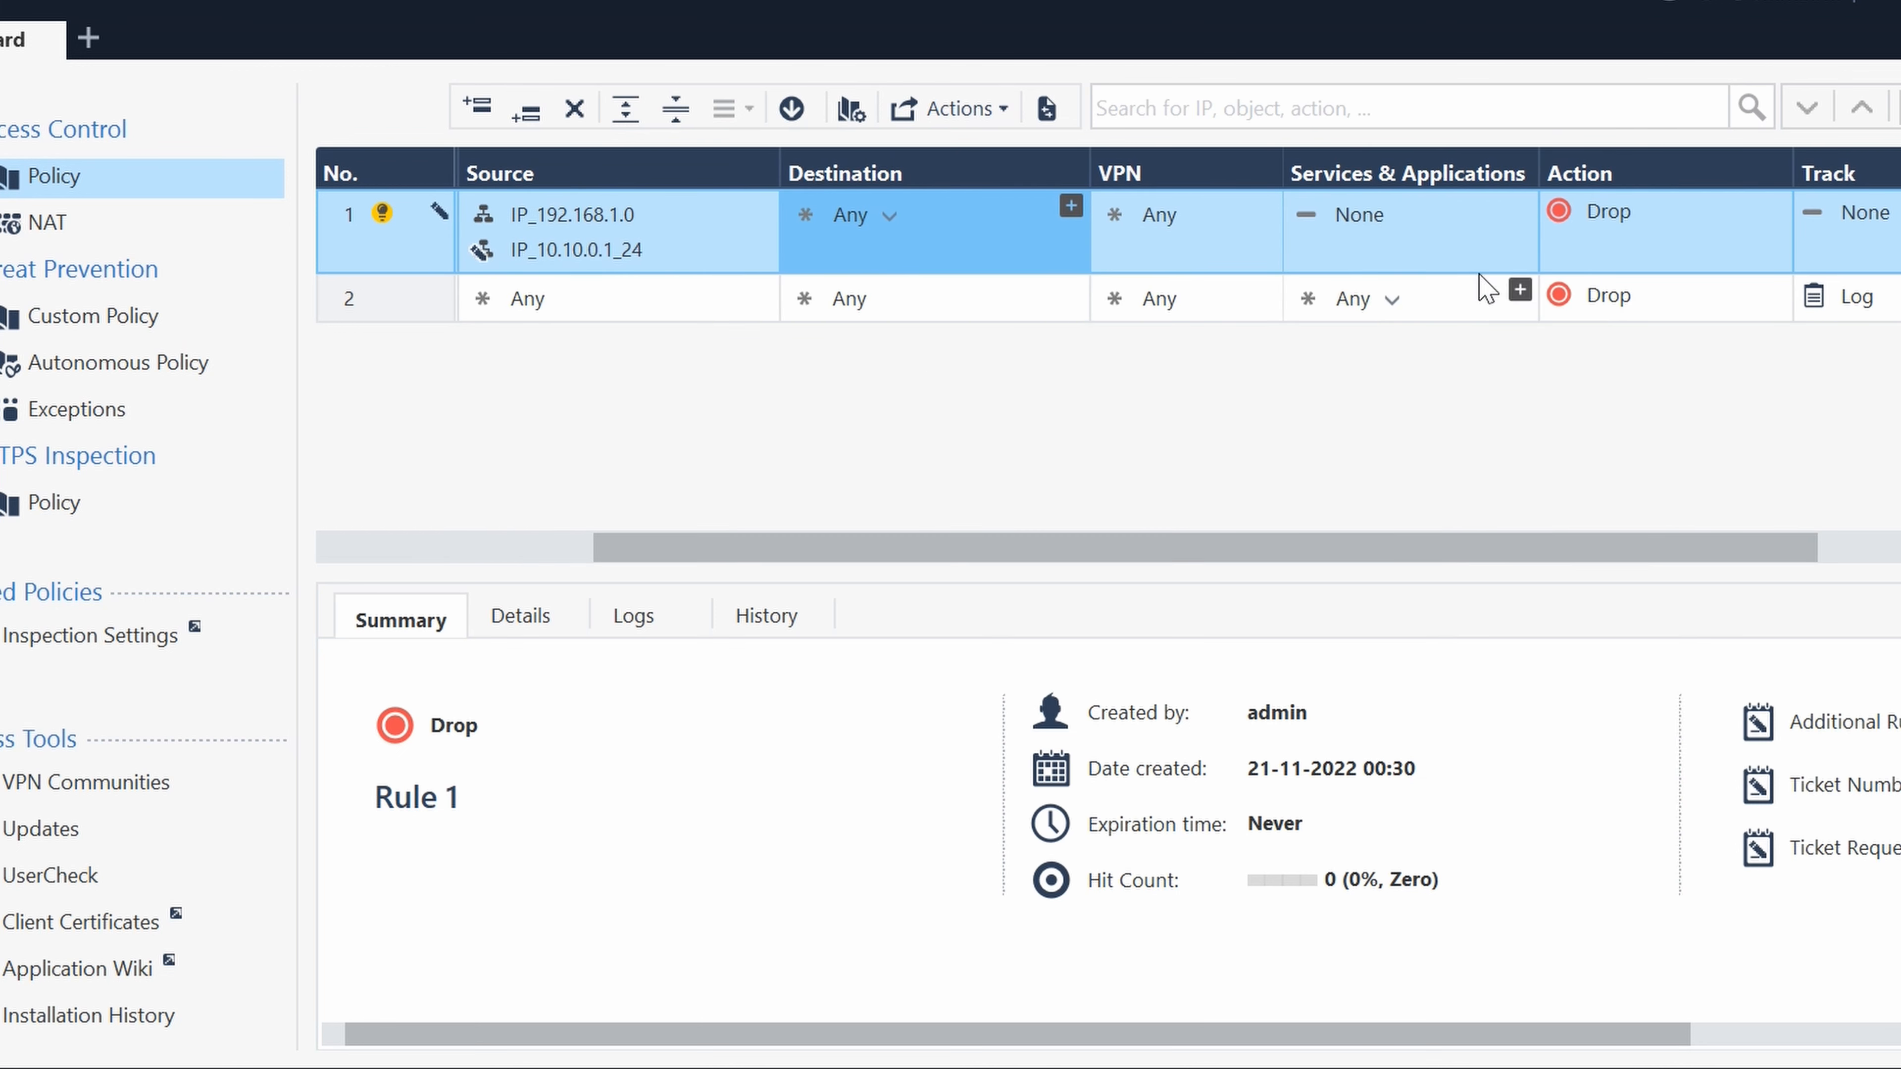
left_click(1401, 217)
left_click(1405, 215)
left_click(1350, 257)
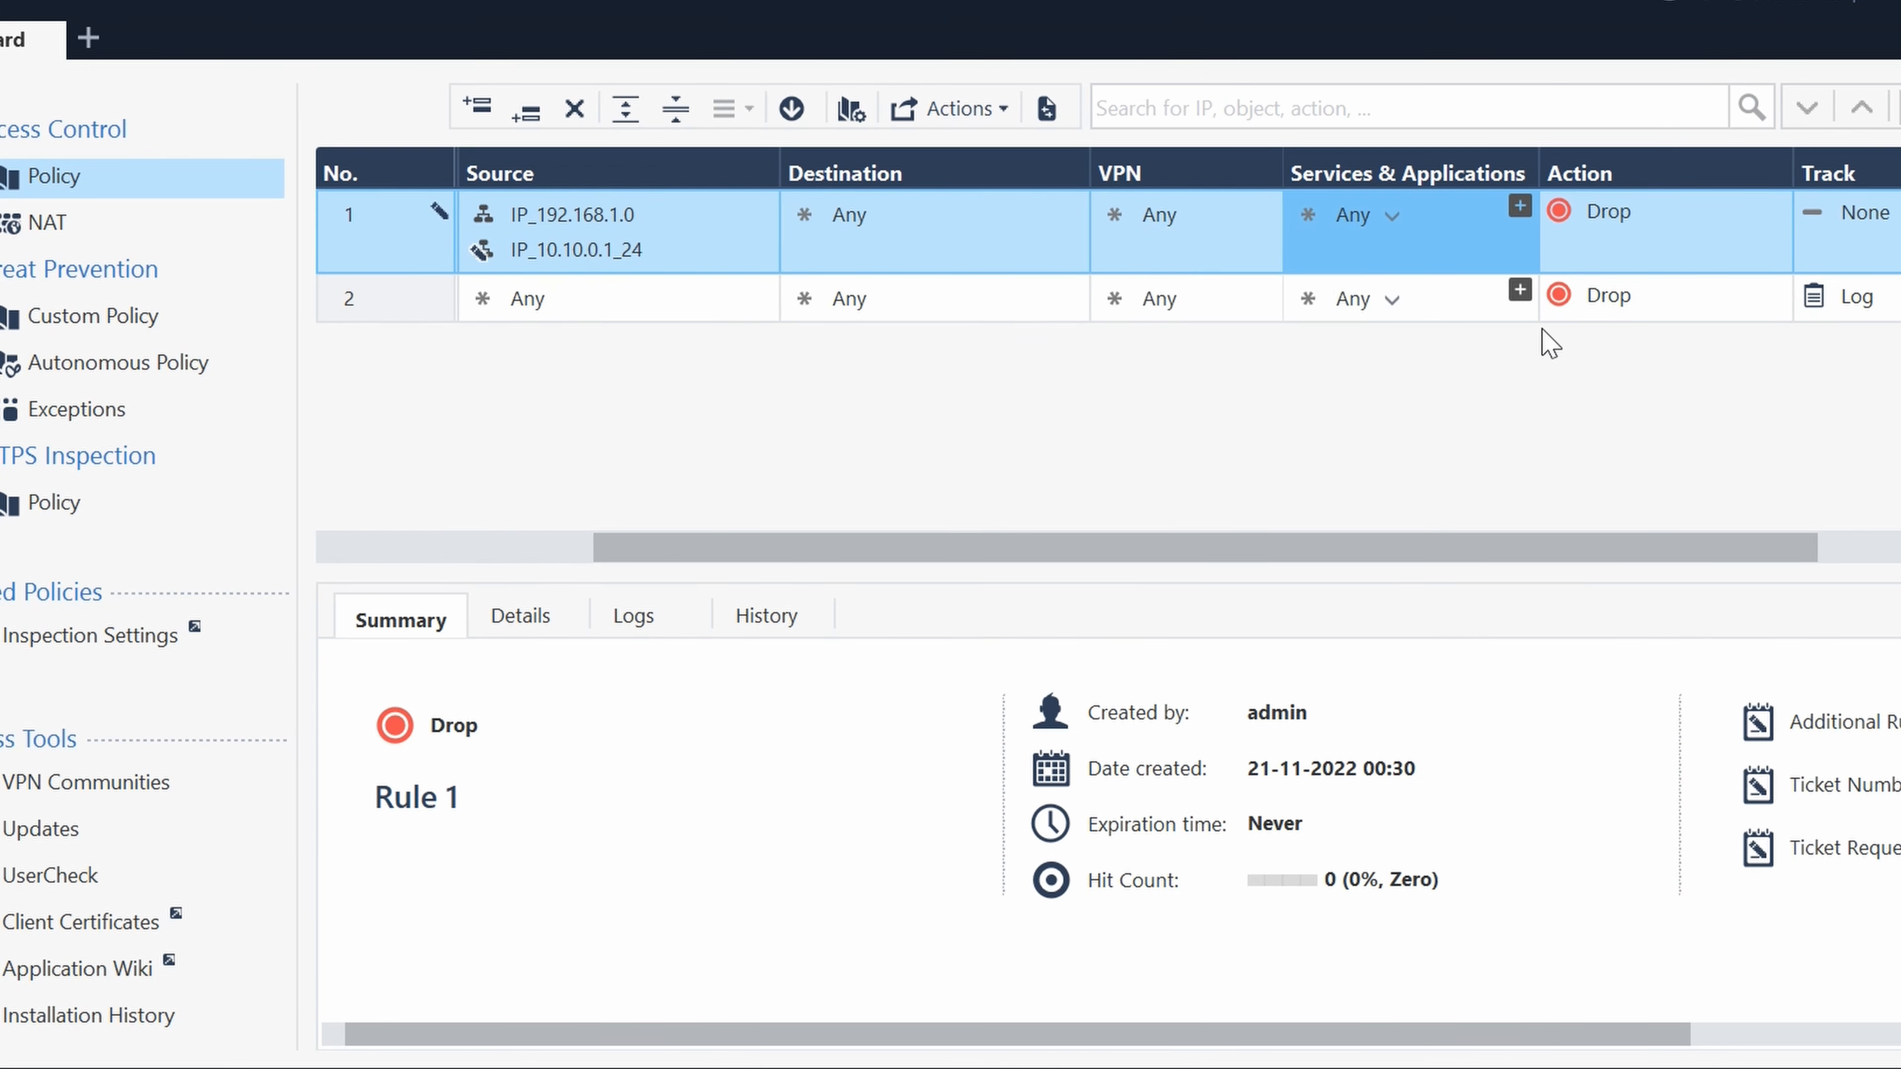
- Set the action of rule 1 to Accept
left_click_drag(1510, 545, 1615, 558)
left_click(1472, 213)
left_click(1473, 218)
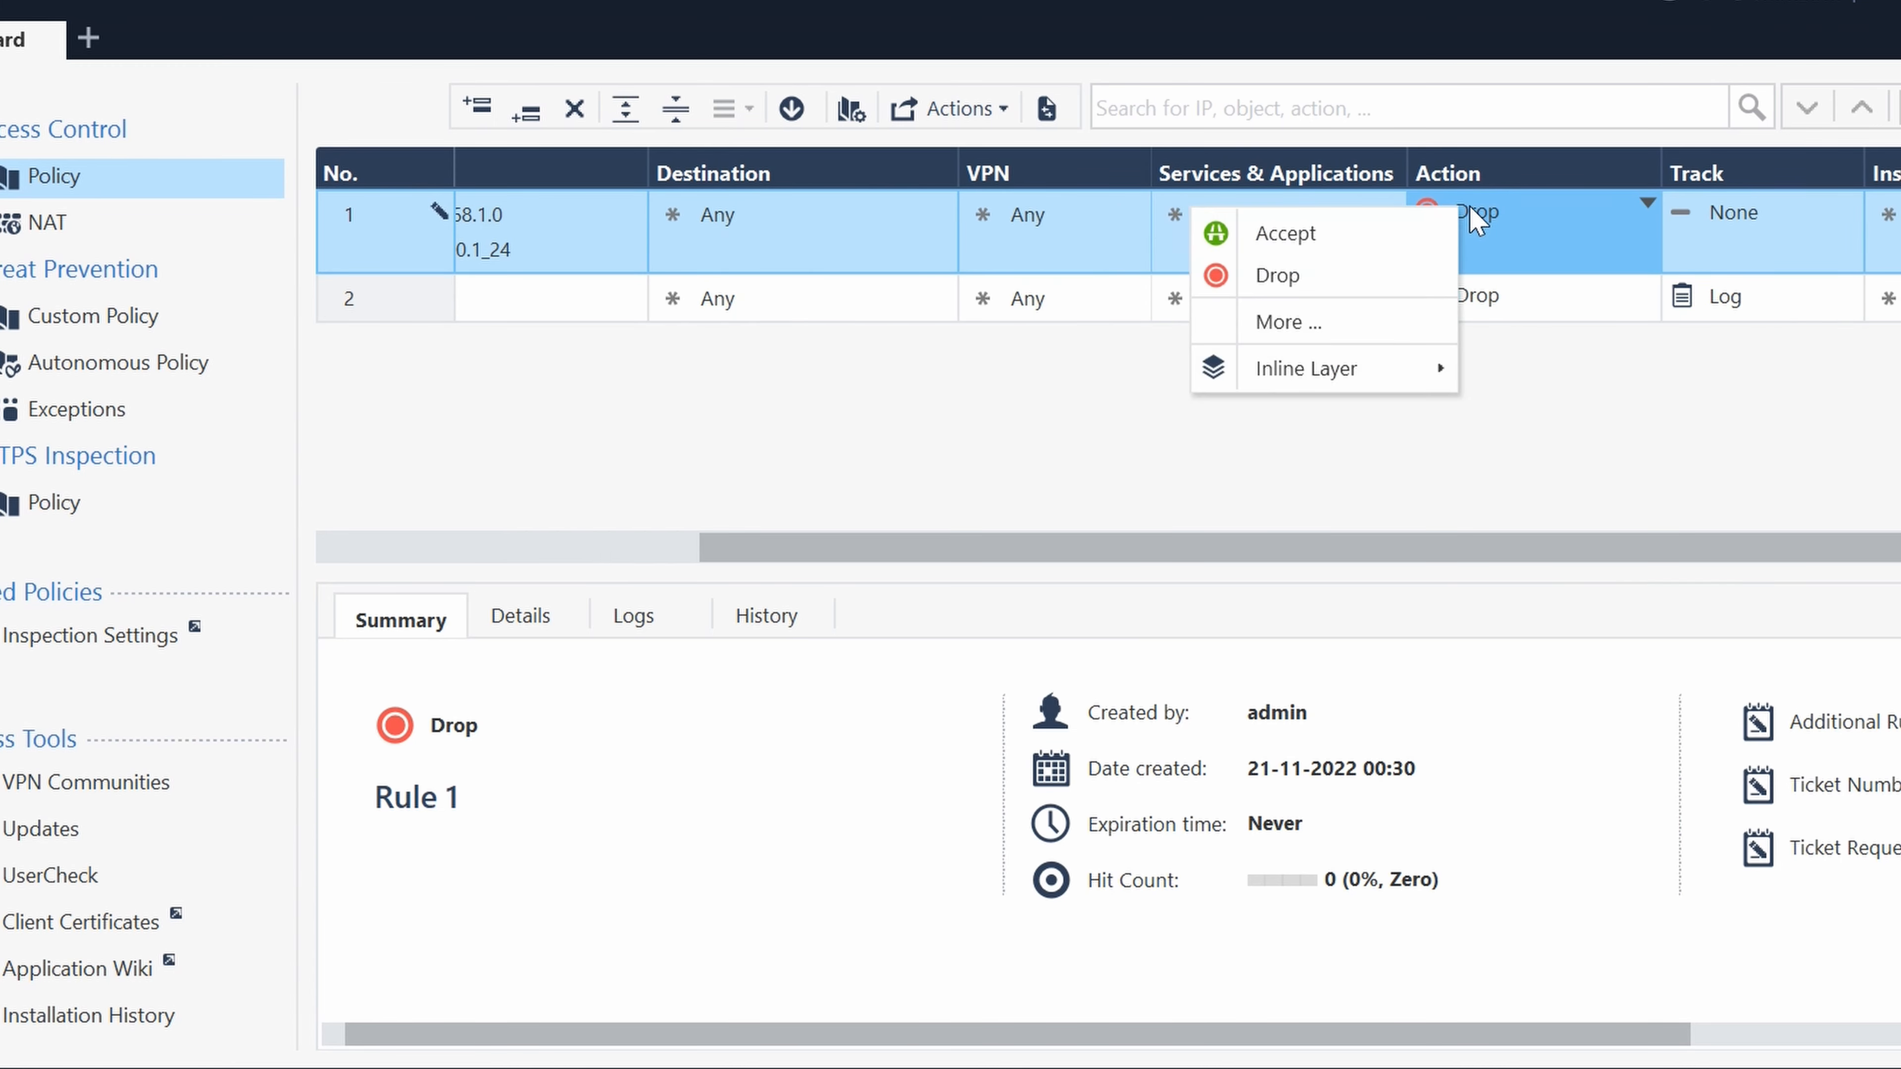
left_click(1353, 238)
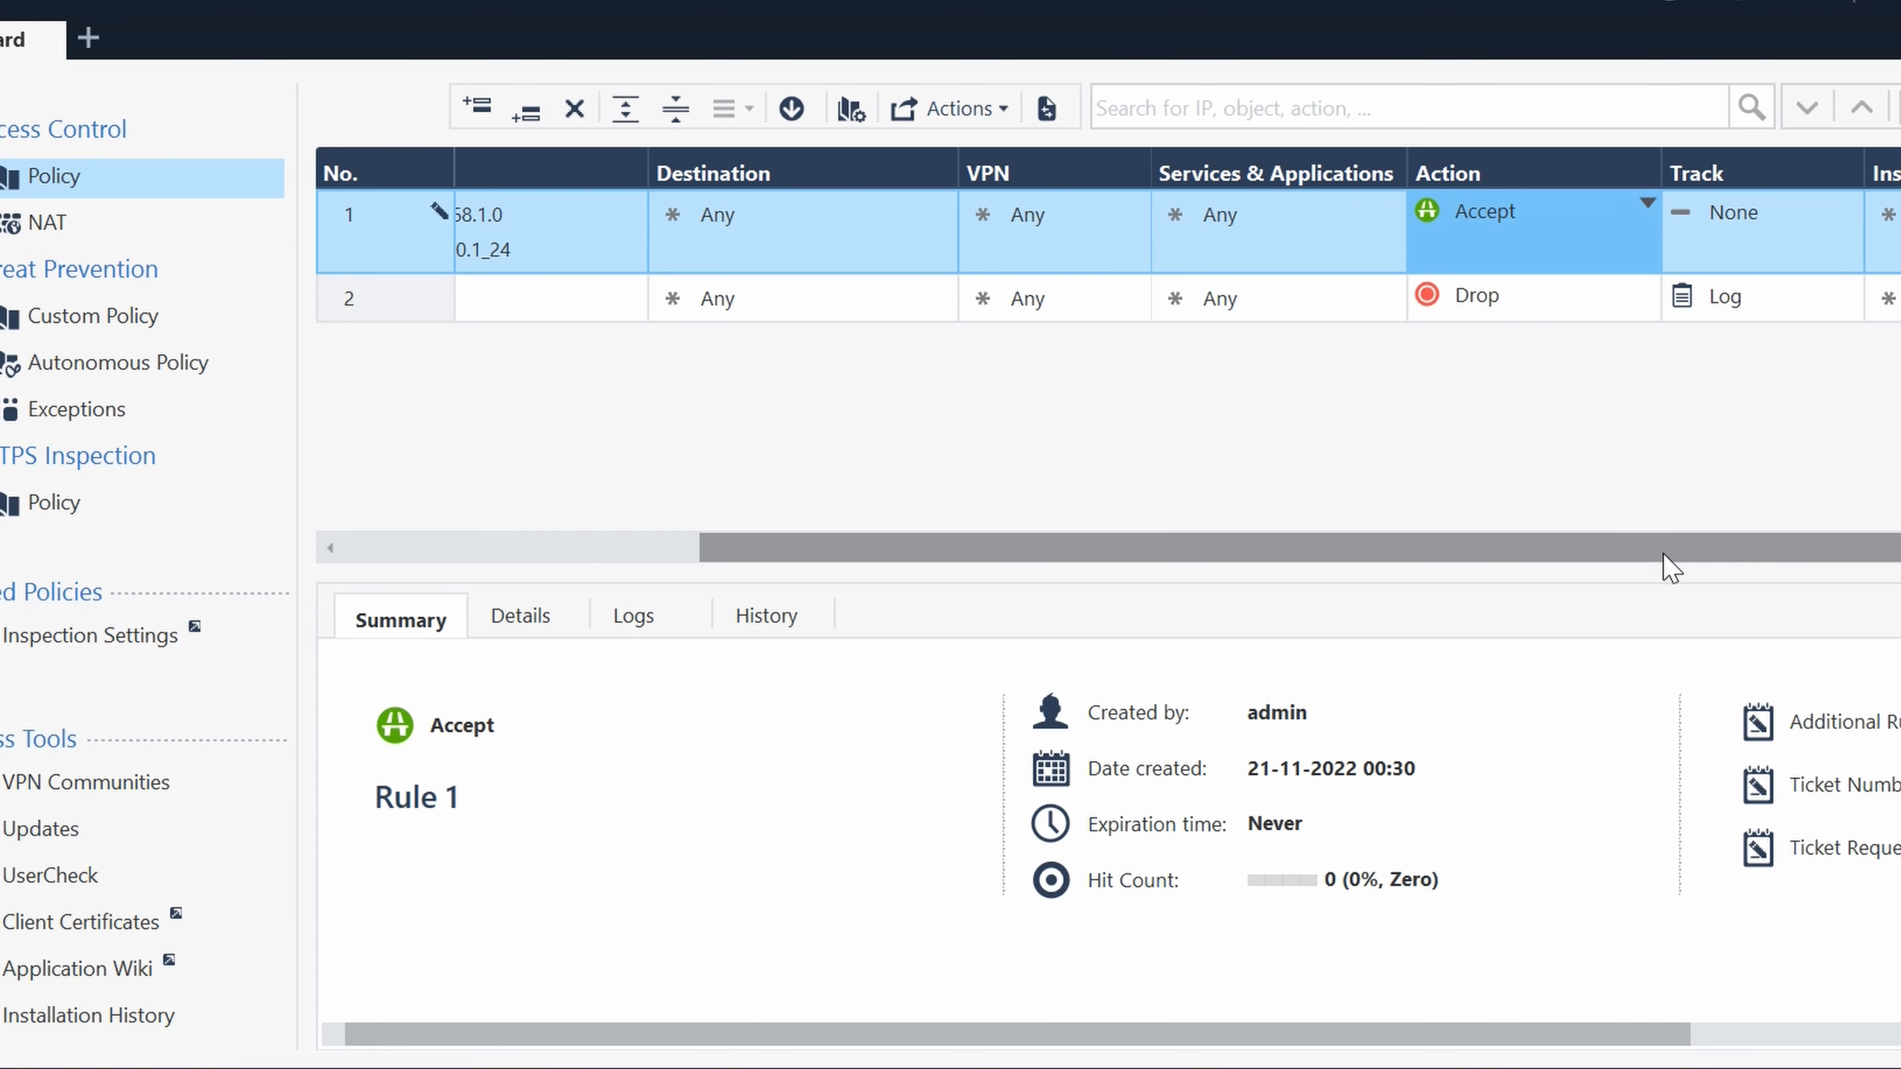
- Set the tracking of rule 1 to Log
left_click_drag(1670, 569, 1693, 568)
left_click(1698, 211)
left_click(1714, 224)
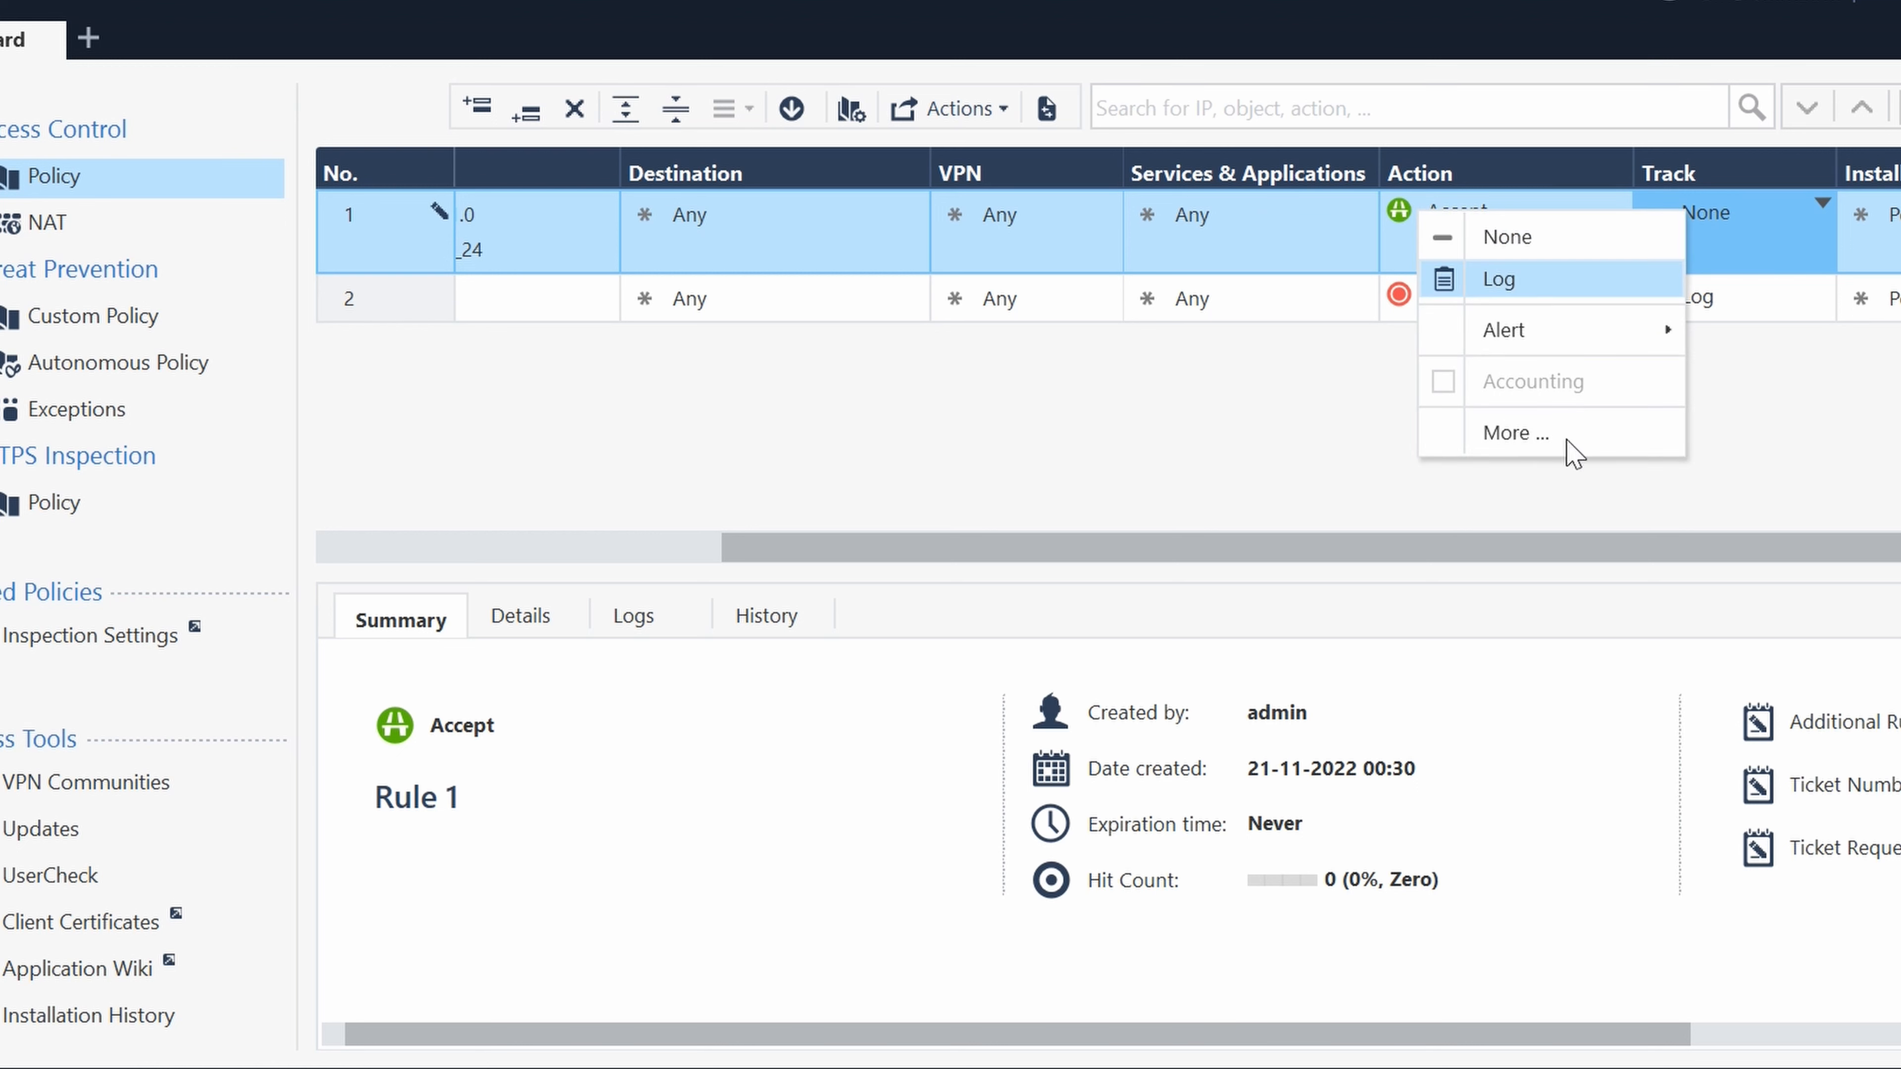
left_click(1568, 280)
left_click_drag(1400, 552, 819, 565)
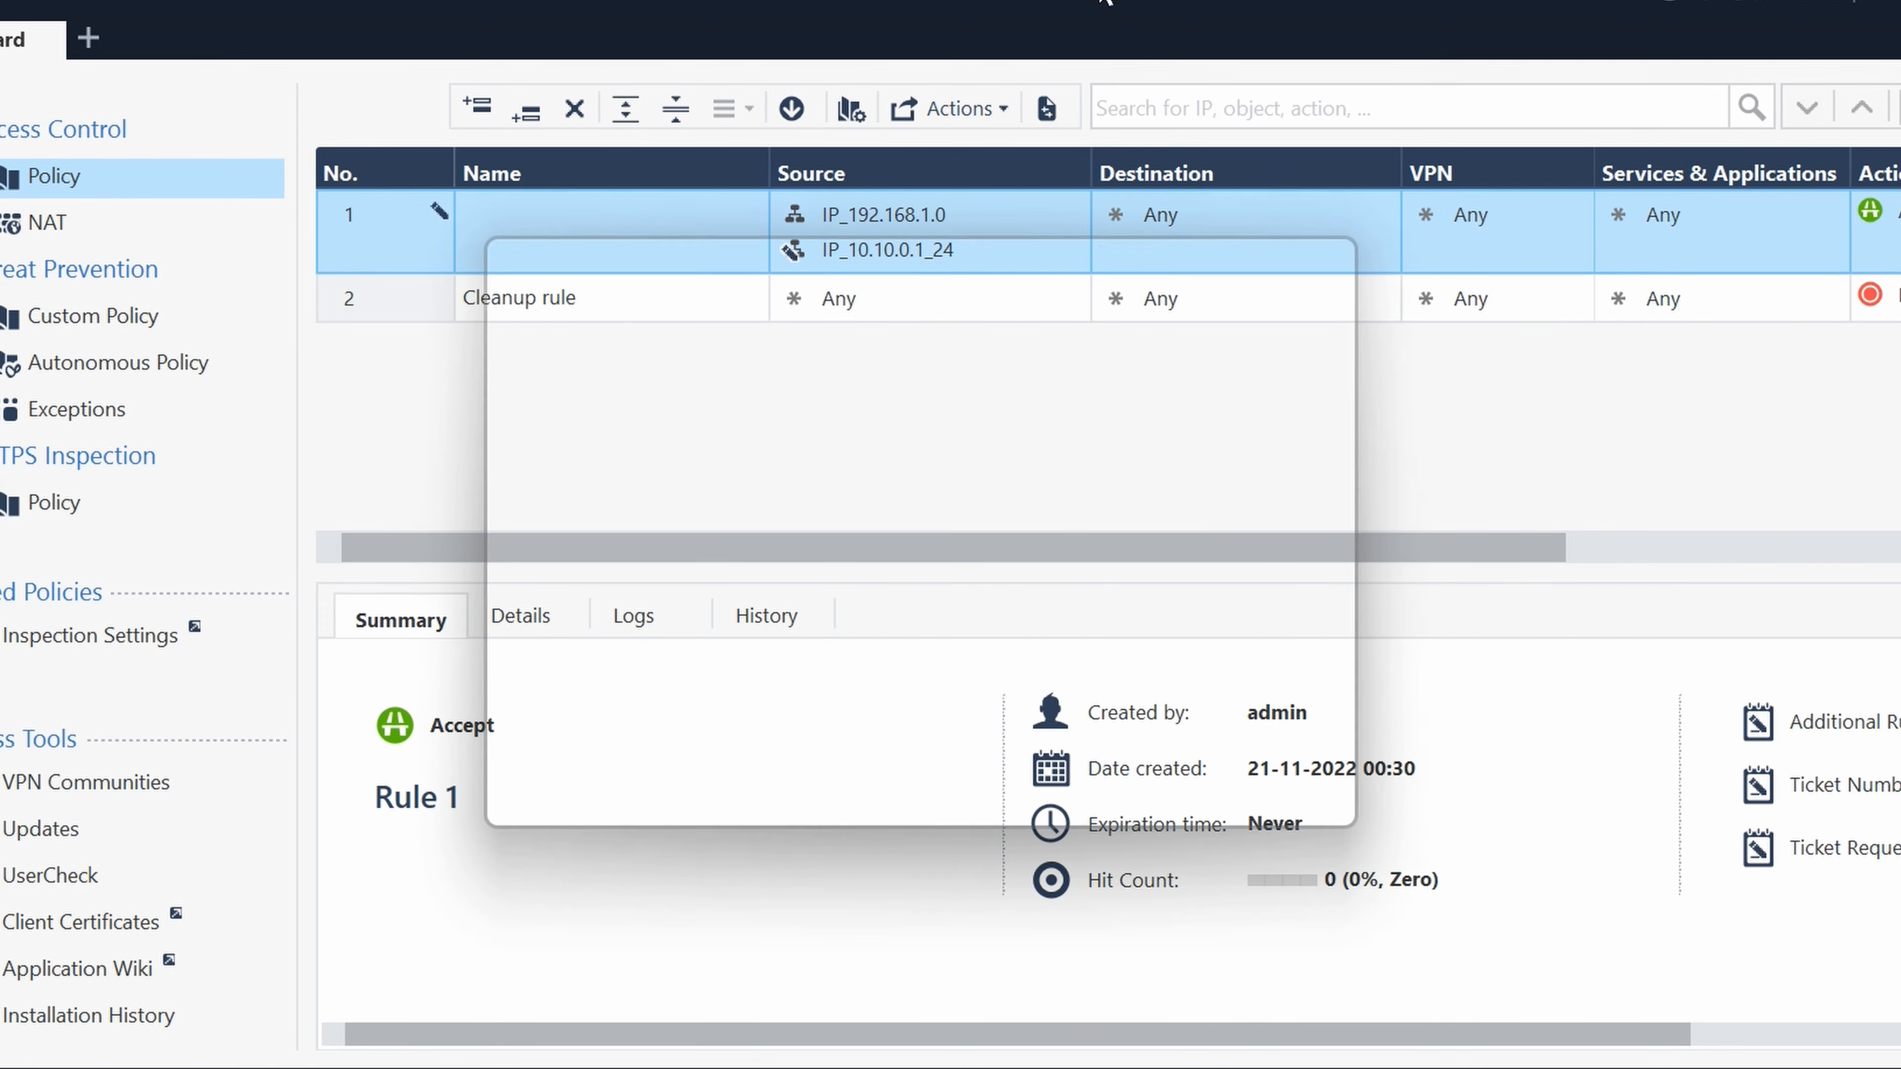
- Publish the rule changes and install the Standard Access Control policy on Cluster1
left_click(1107, 790)
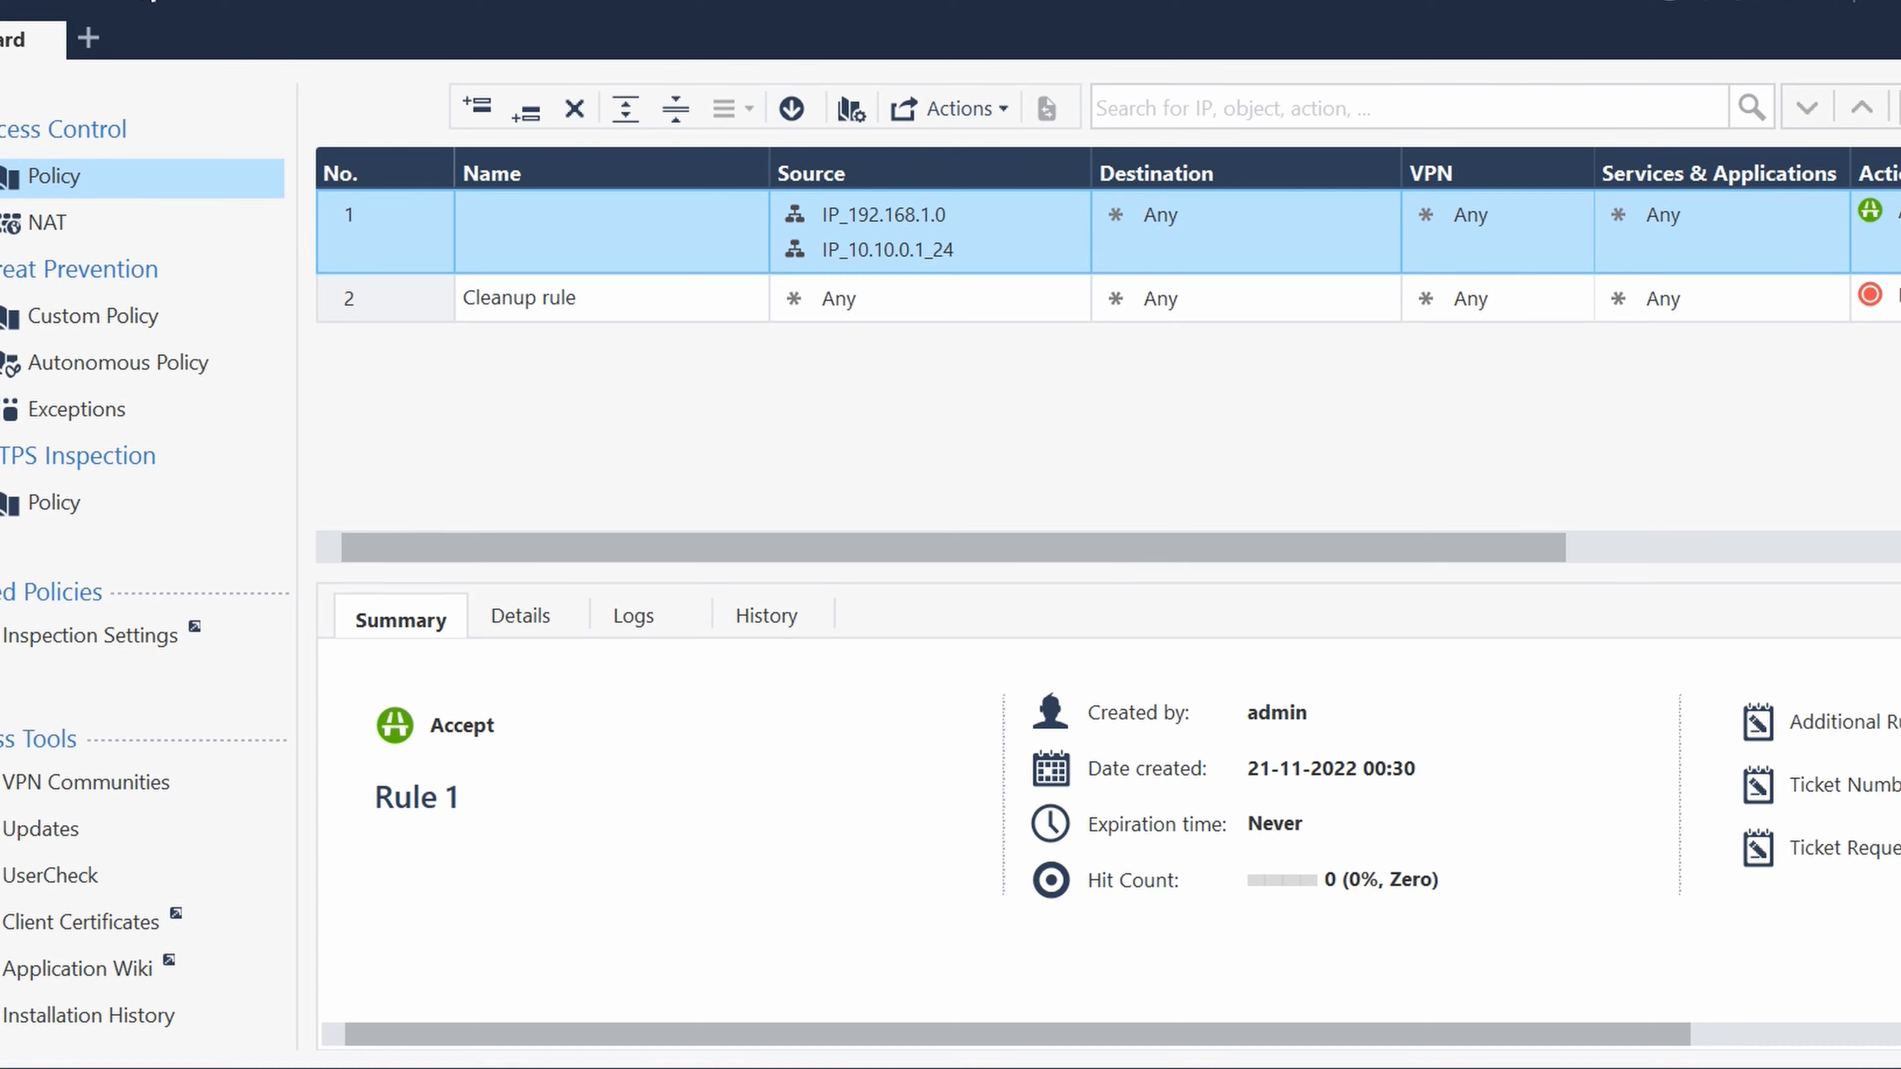
left_click(152, 1)
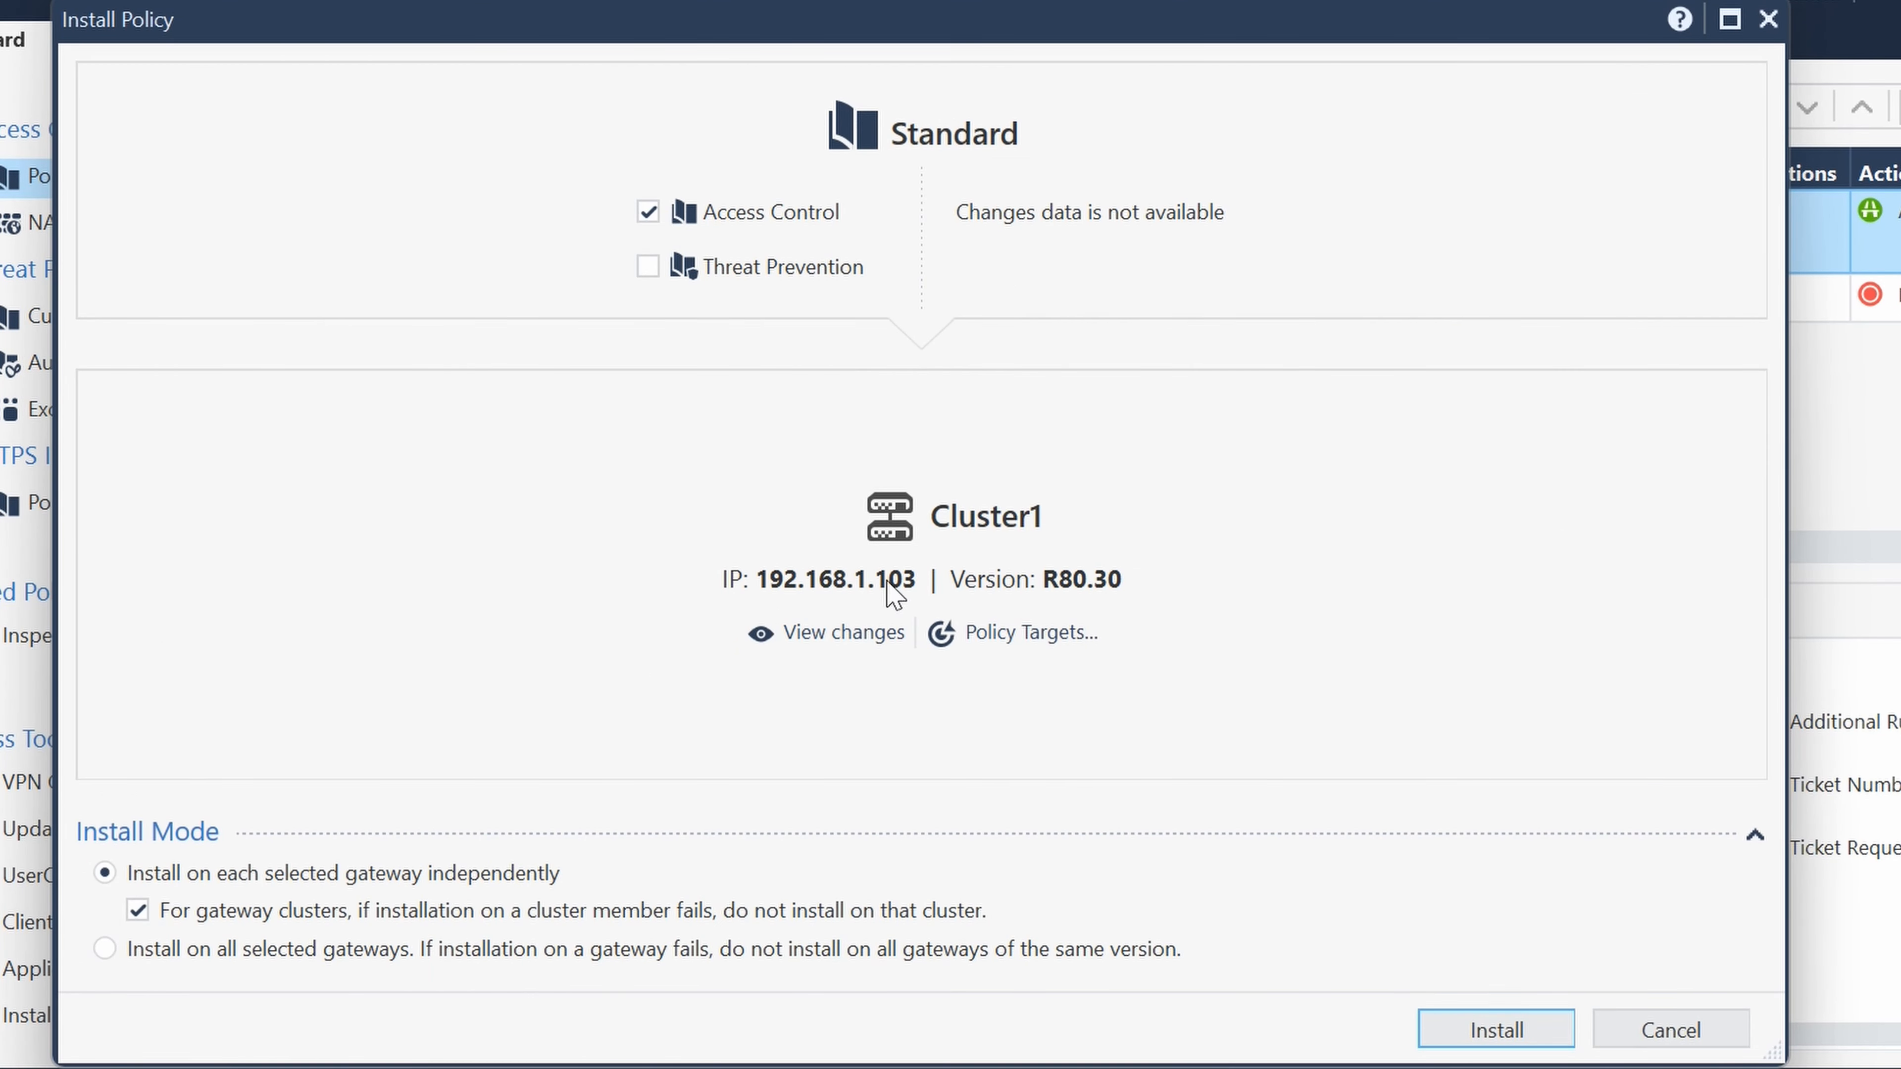
left_click(1545, 1039)
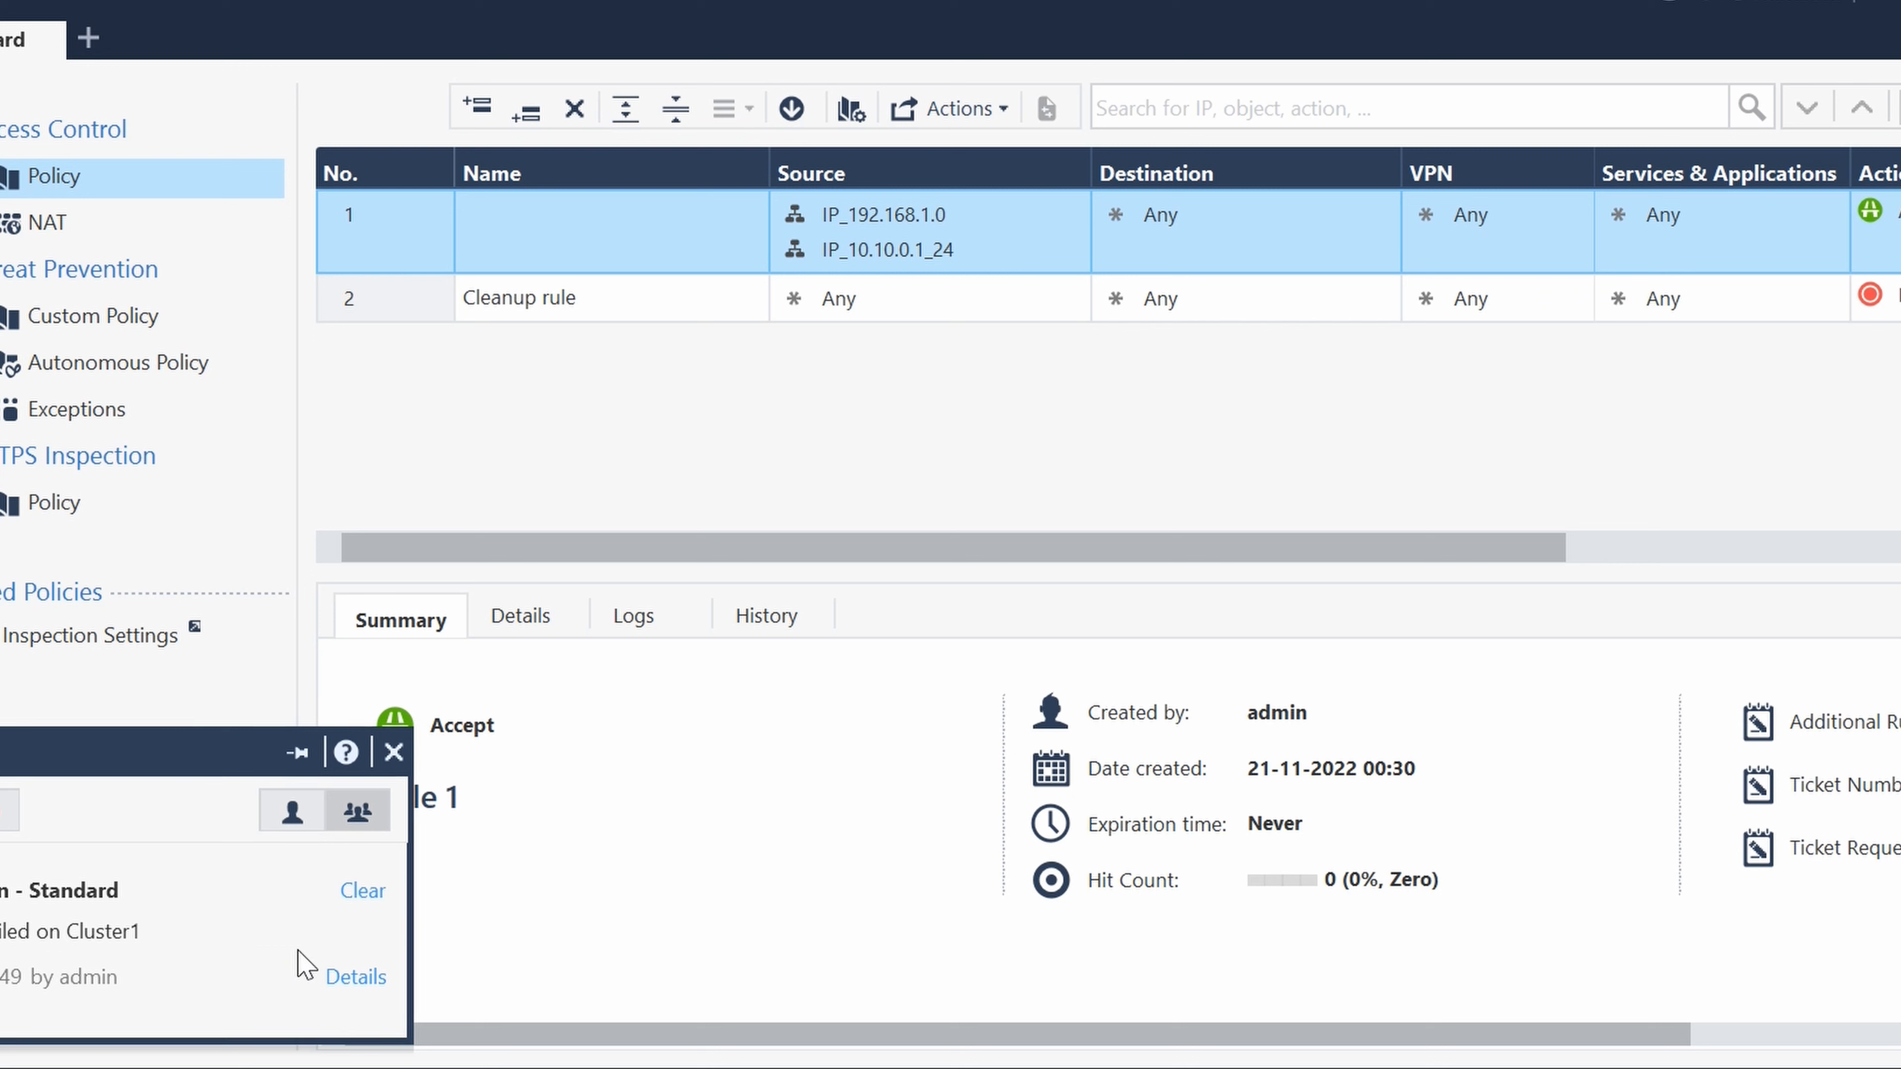
- Open the details of the Standard policy installation task, examine the expanded Cluster1 status and the SG1 entry, and close them
left_click(349, 984)
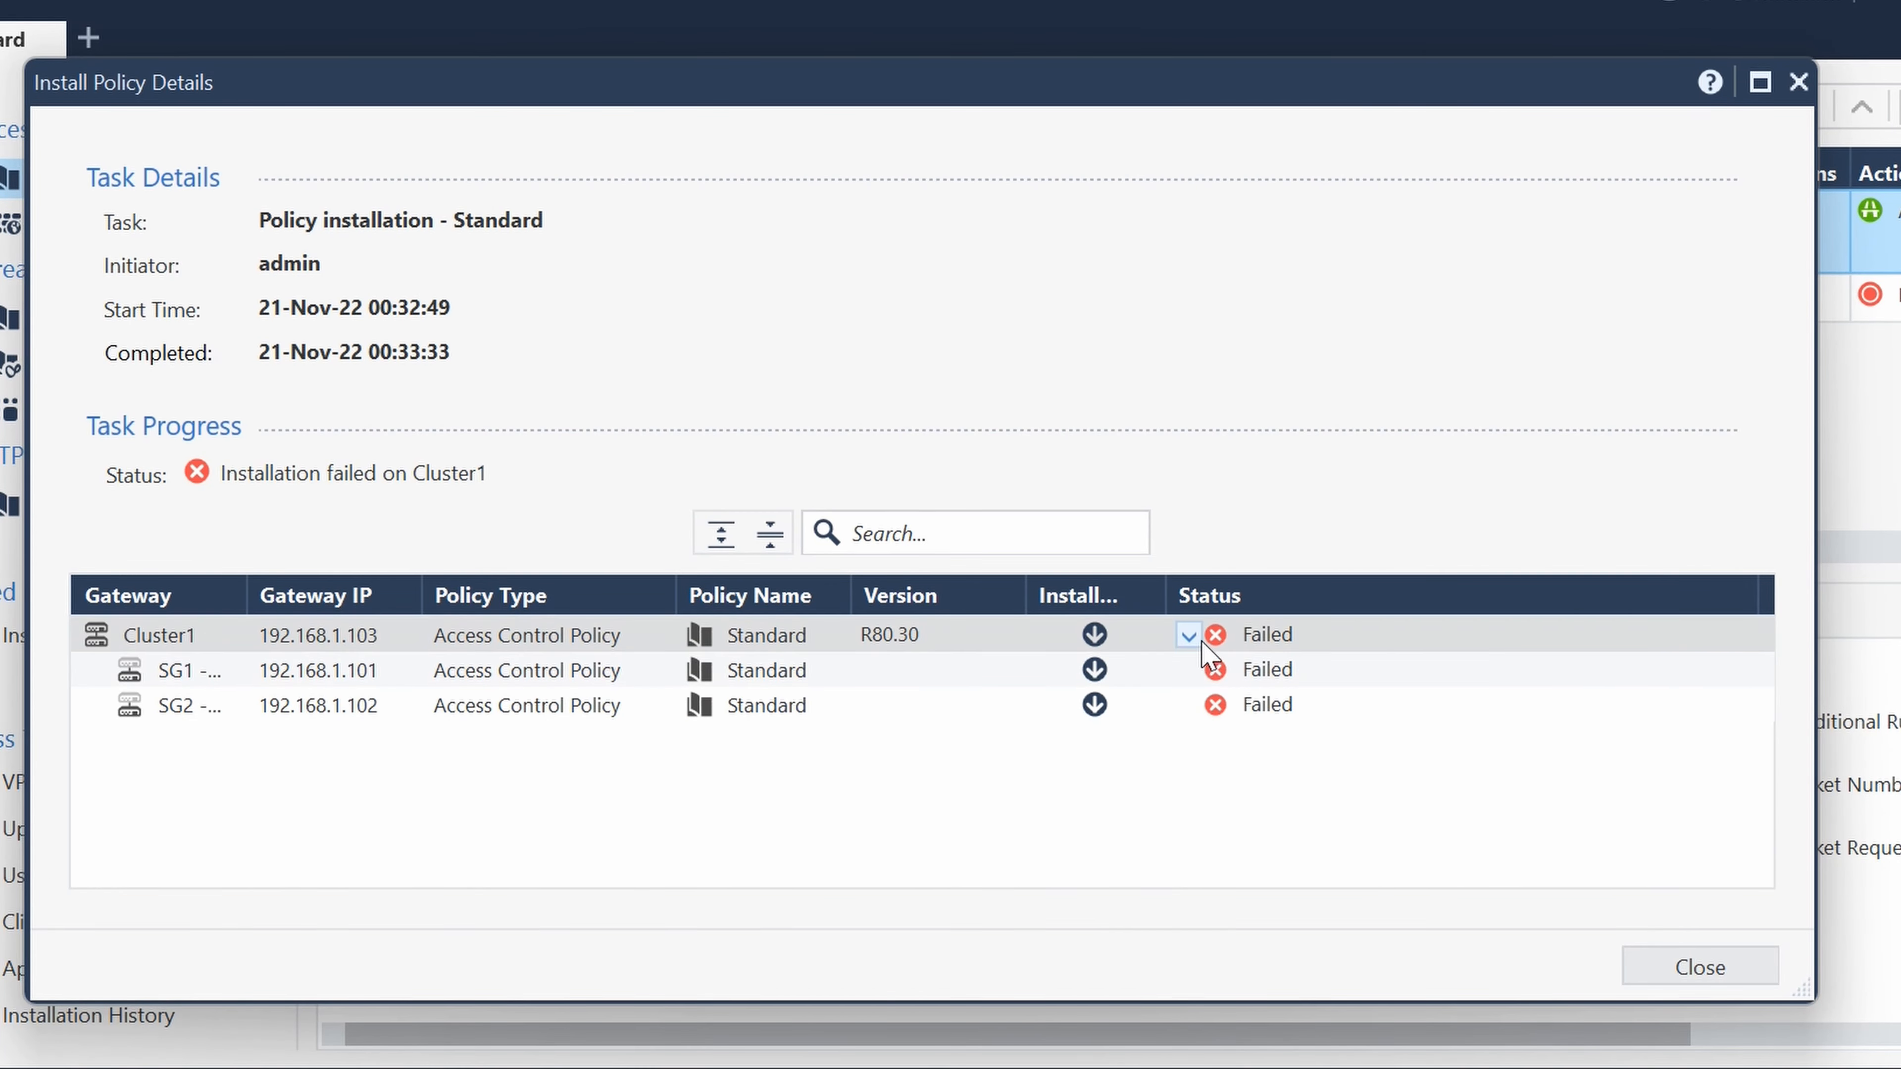
left_click(1212, 635)
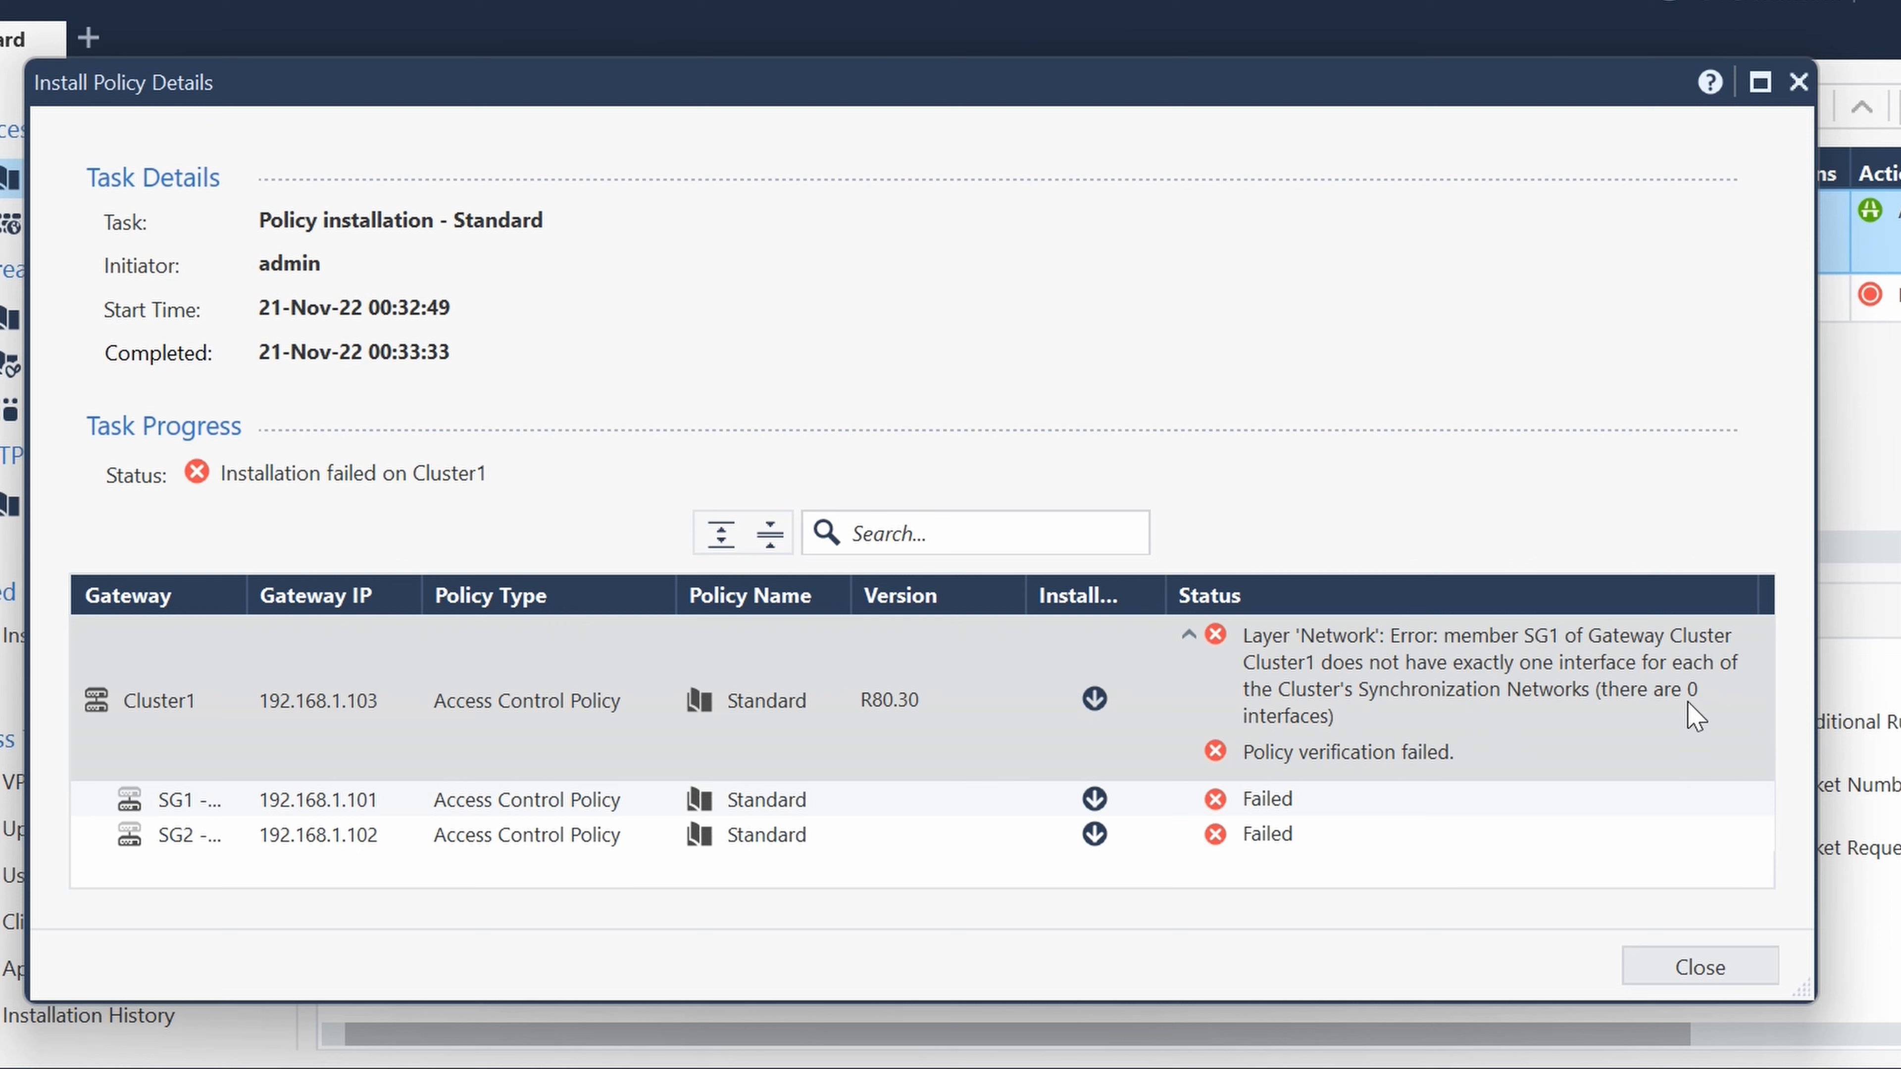
left_click(1095, 800)
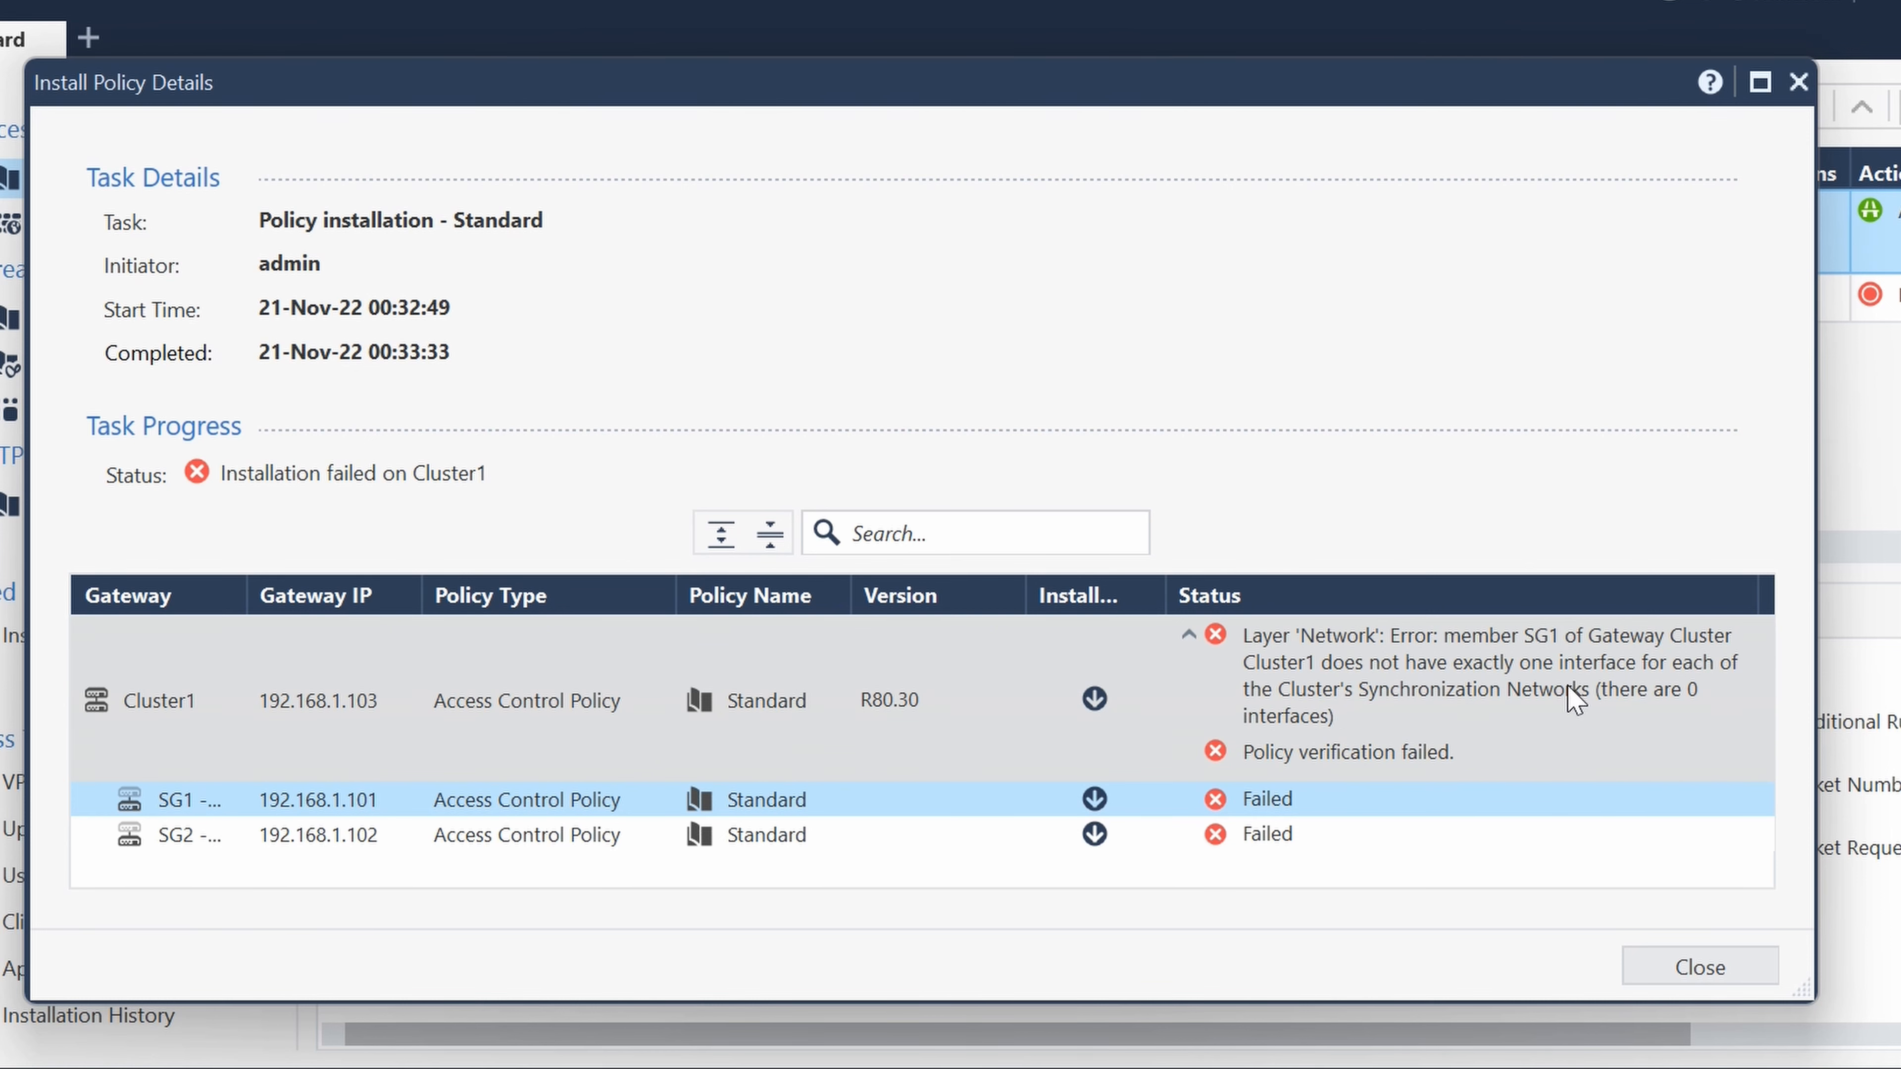
left_click(1696, 970)
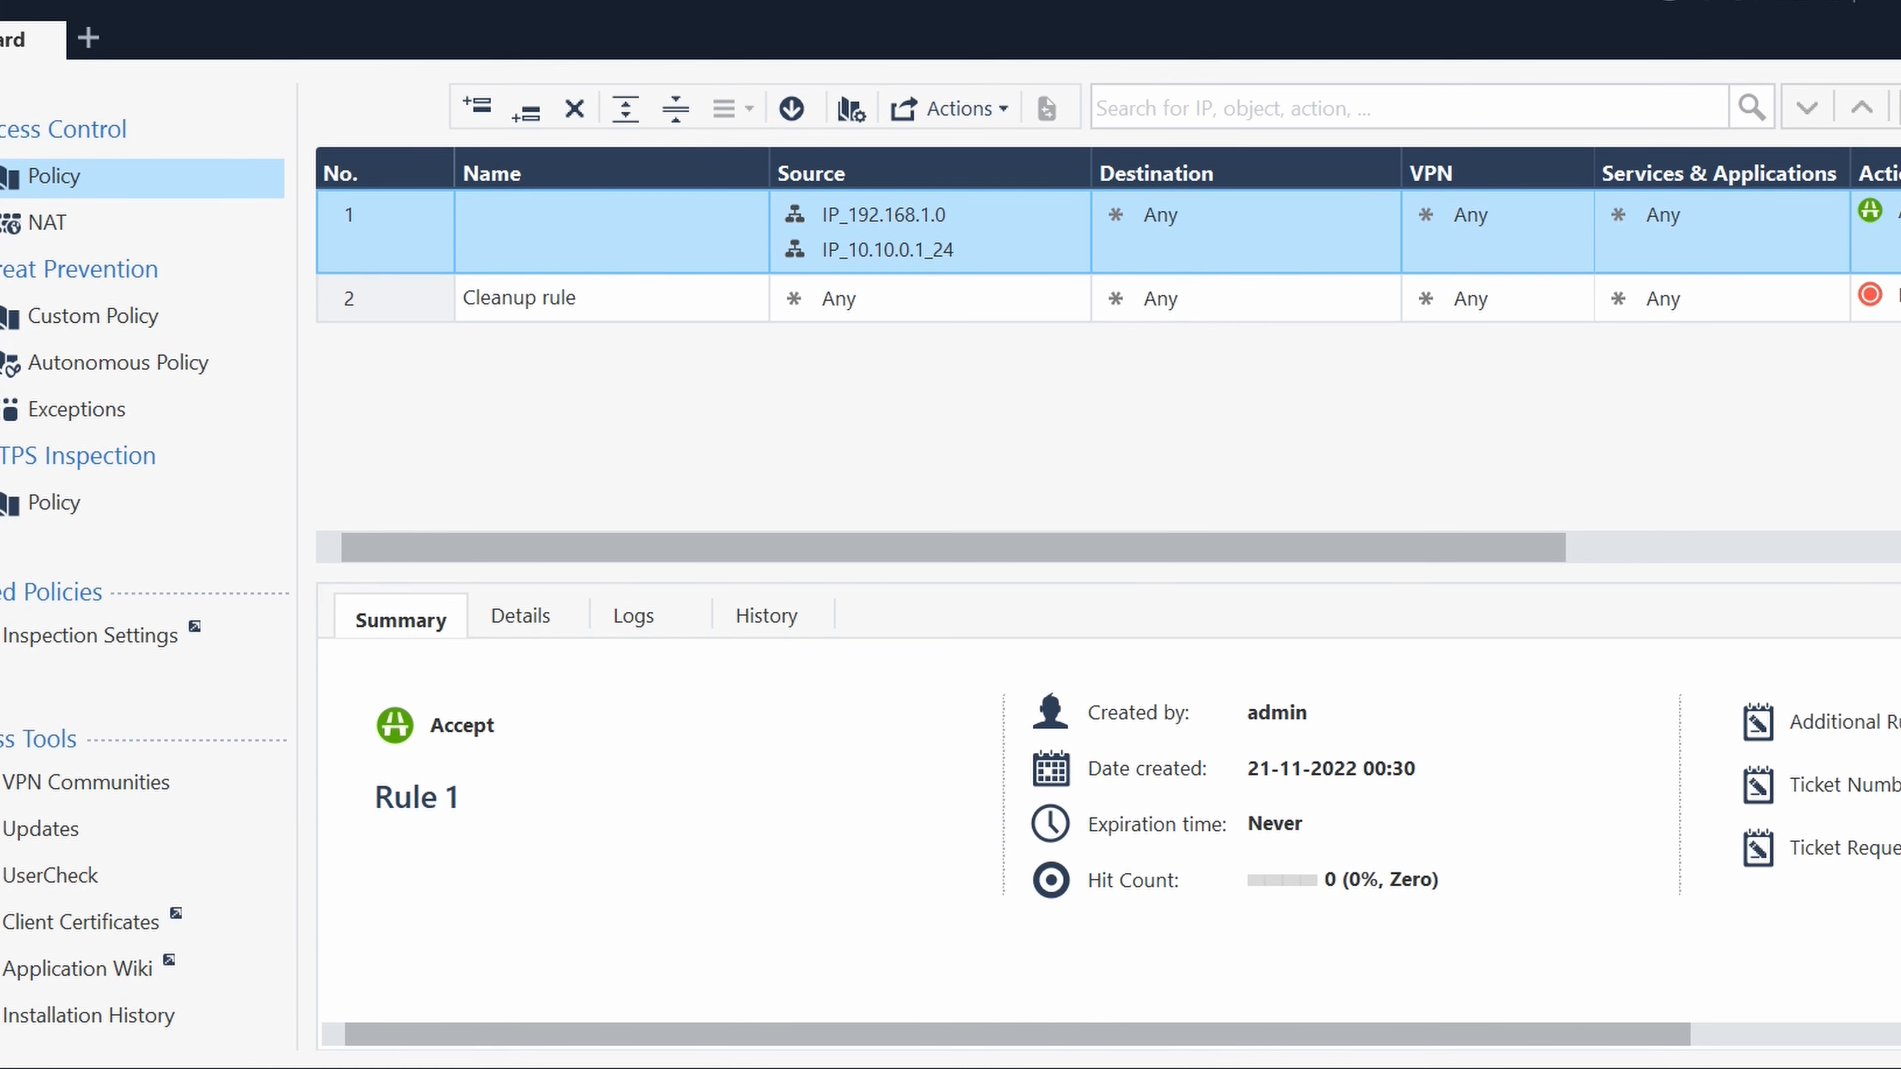
- Open Cluster1's Network Management settings and get the member interfaces without topology
left_click(2, 79)
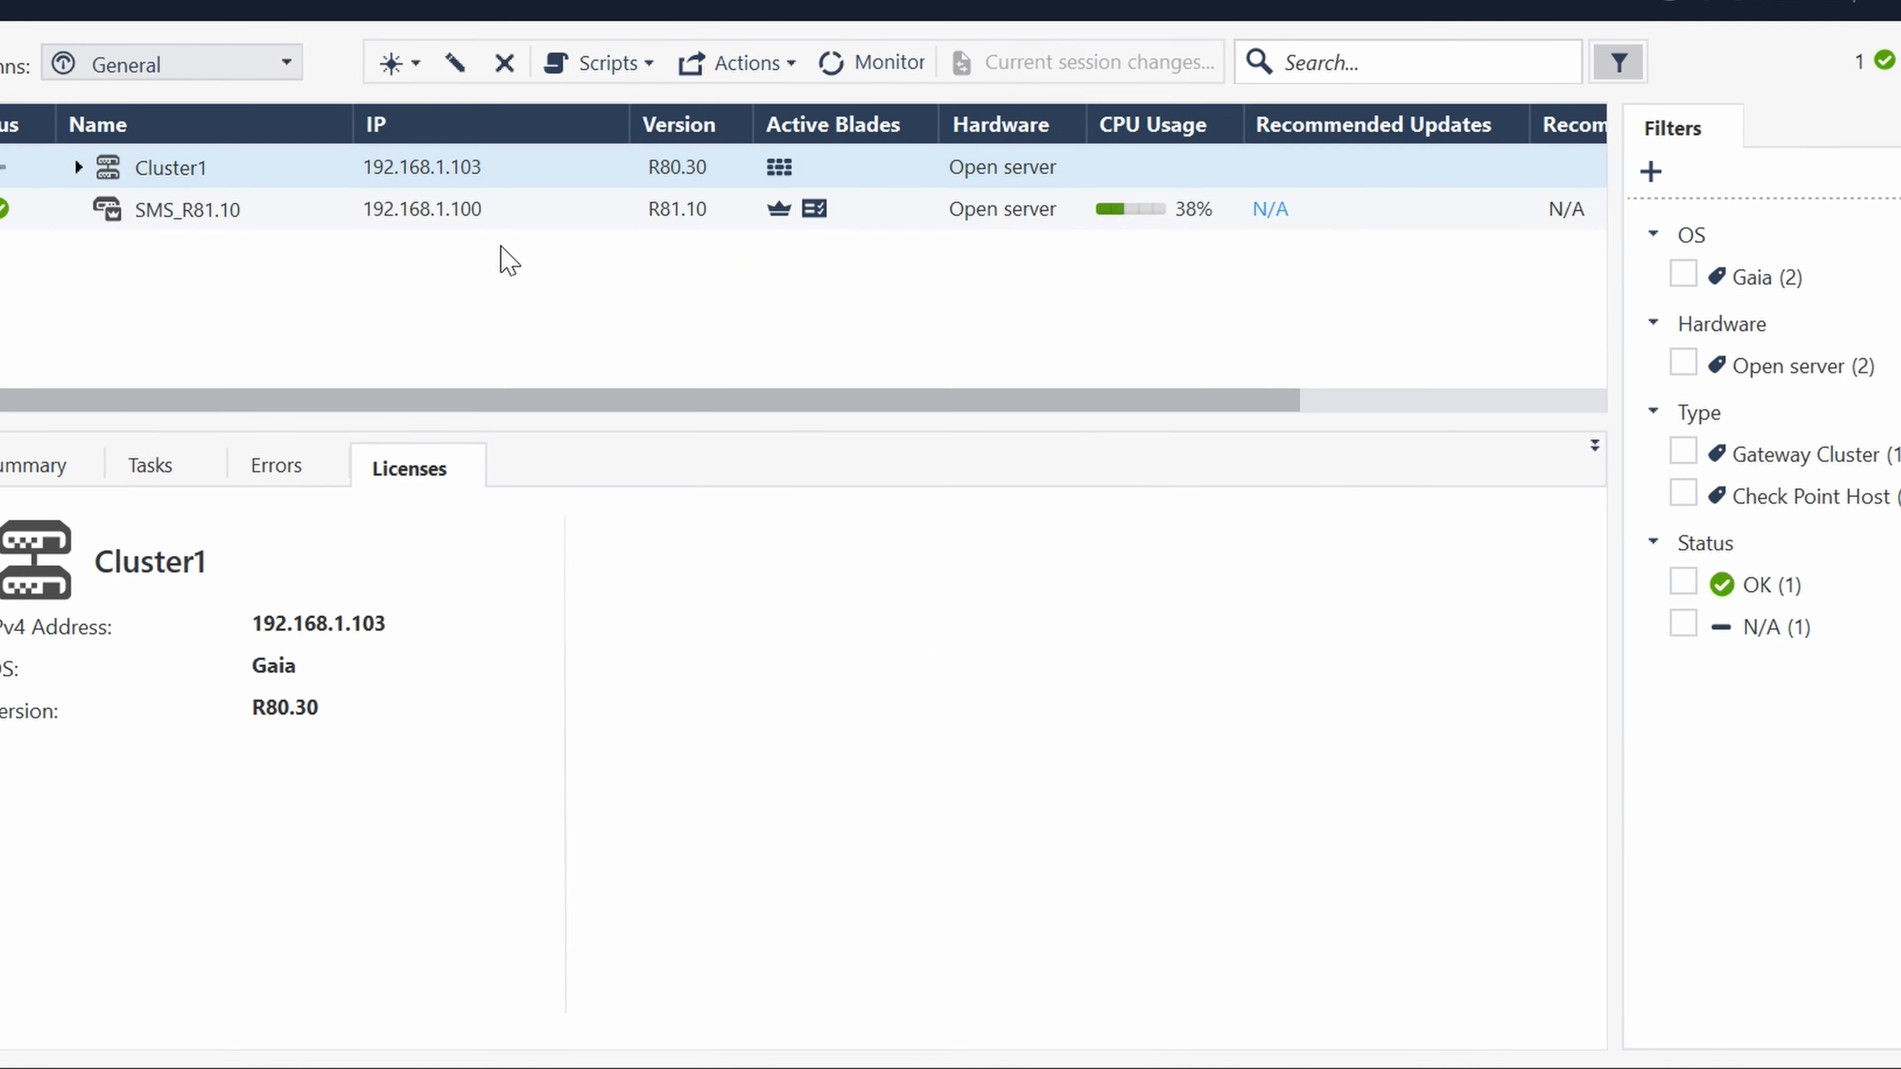
left_click(177, 166)
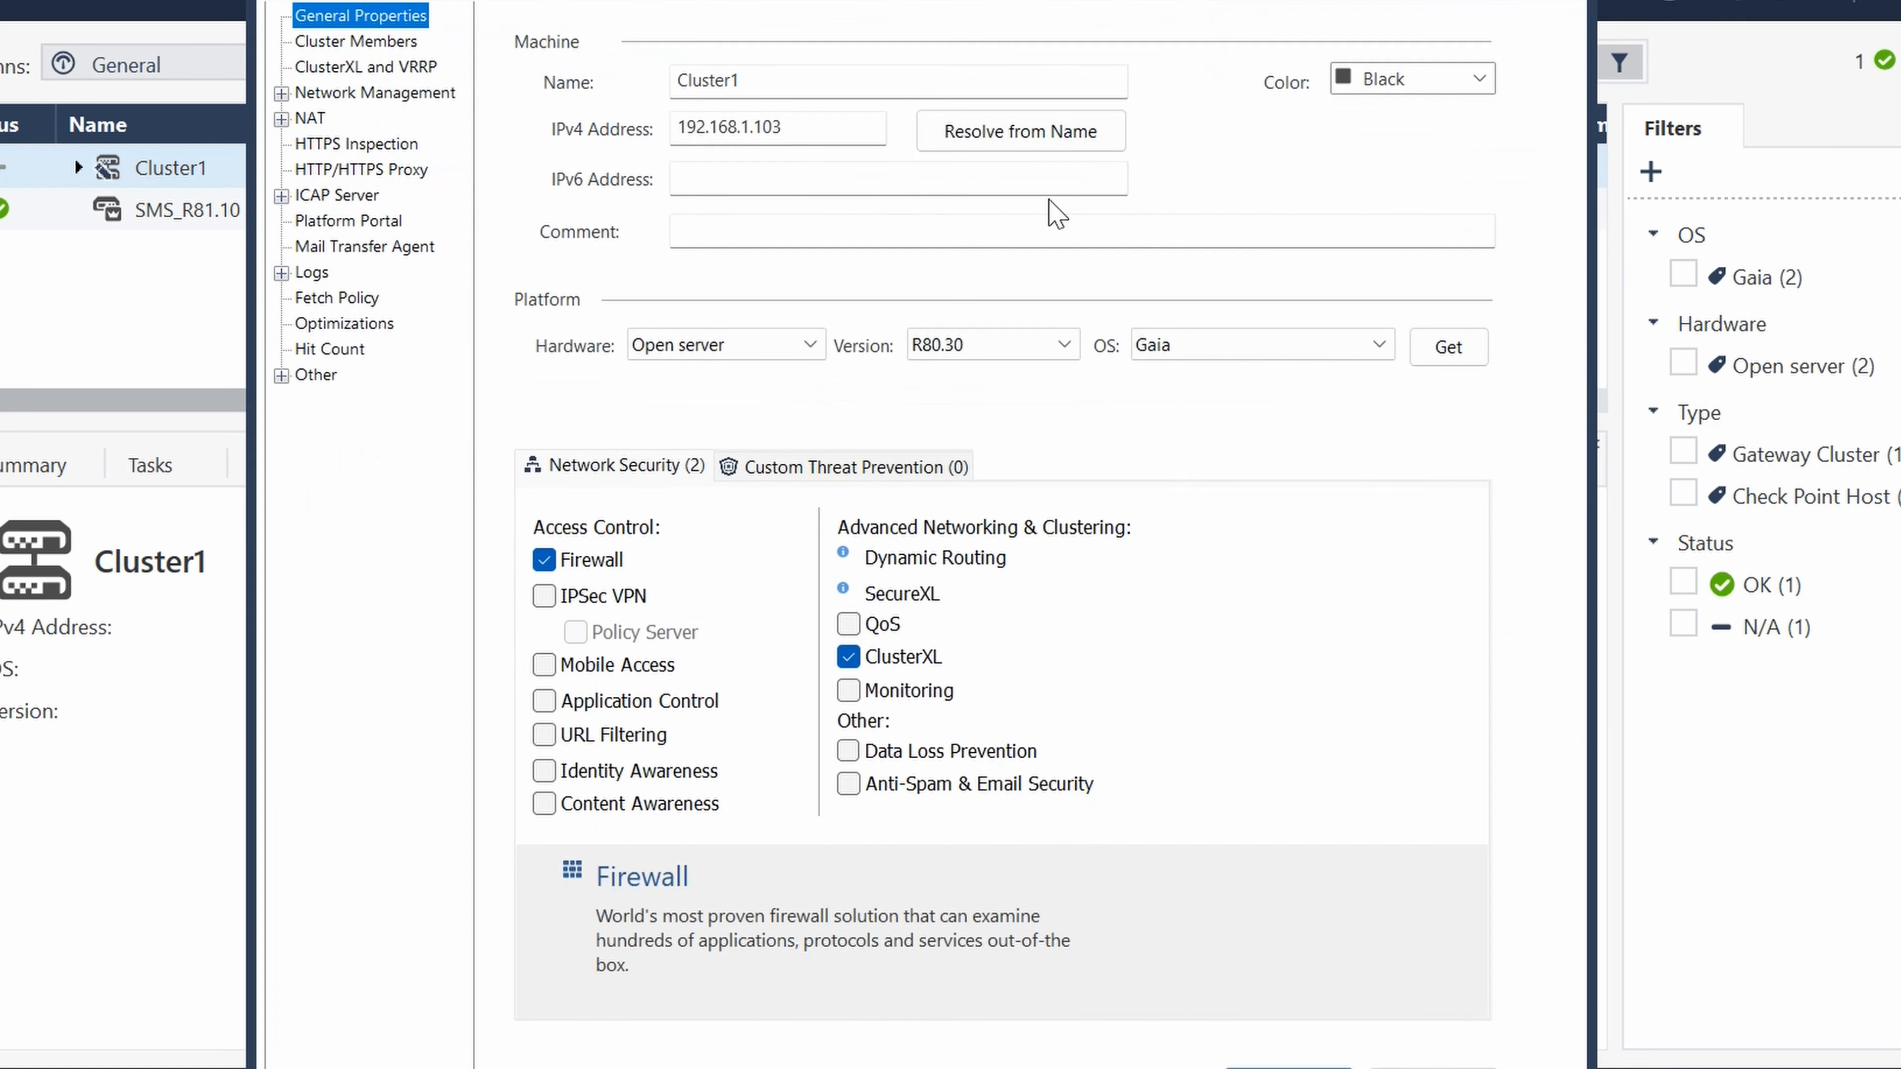
left_click(330, 94)
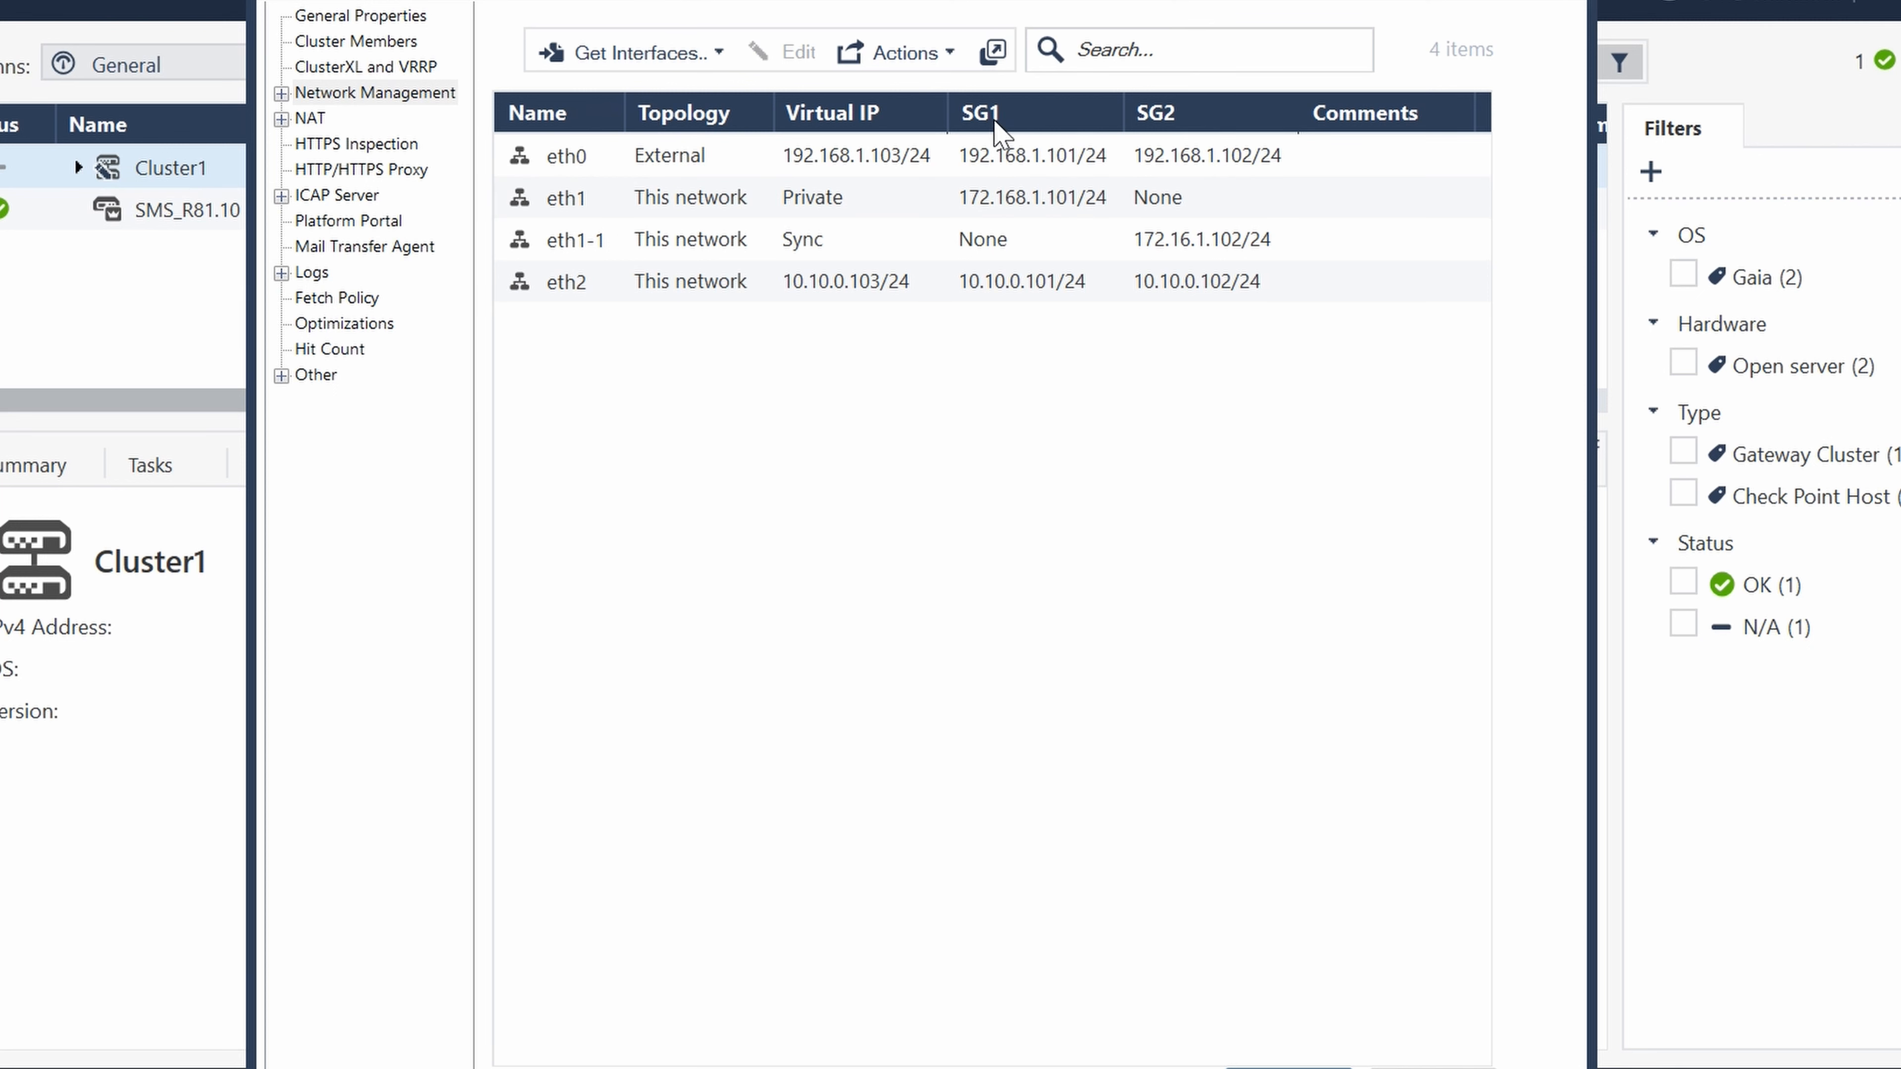
left_click(976, 155)
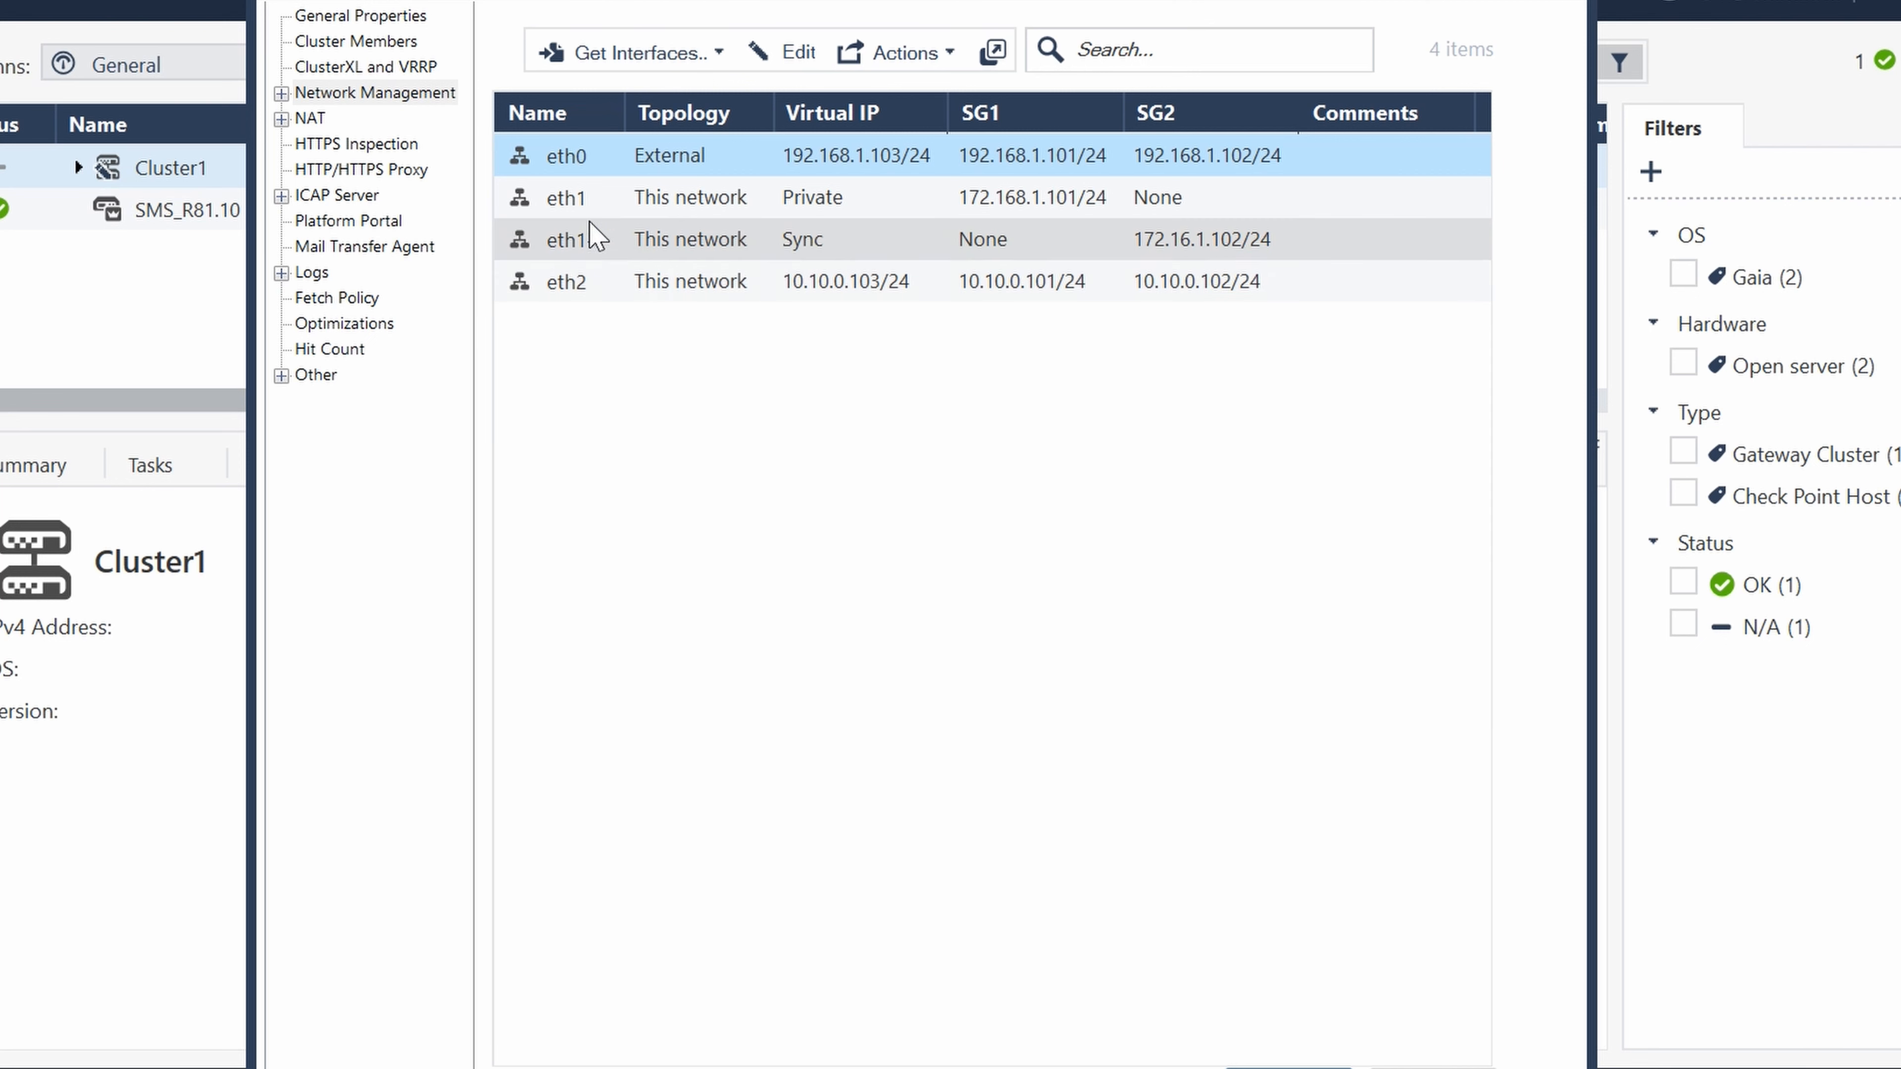
left_click(720, 53)
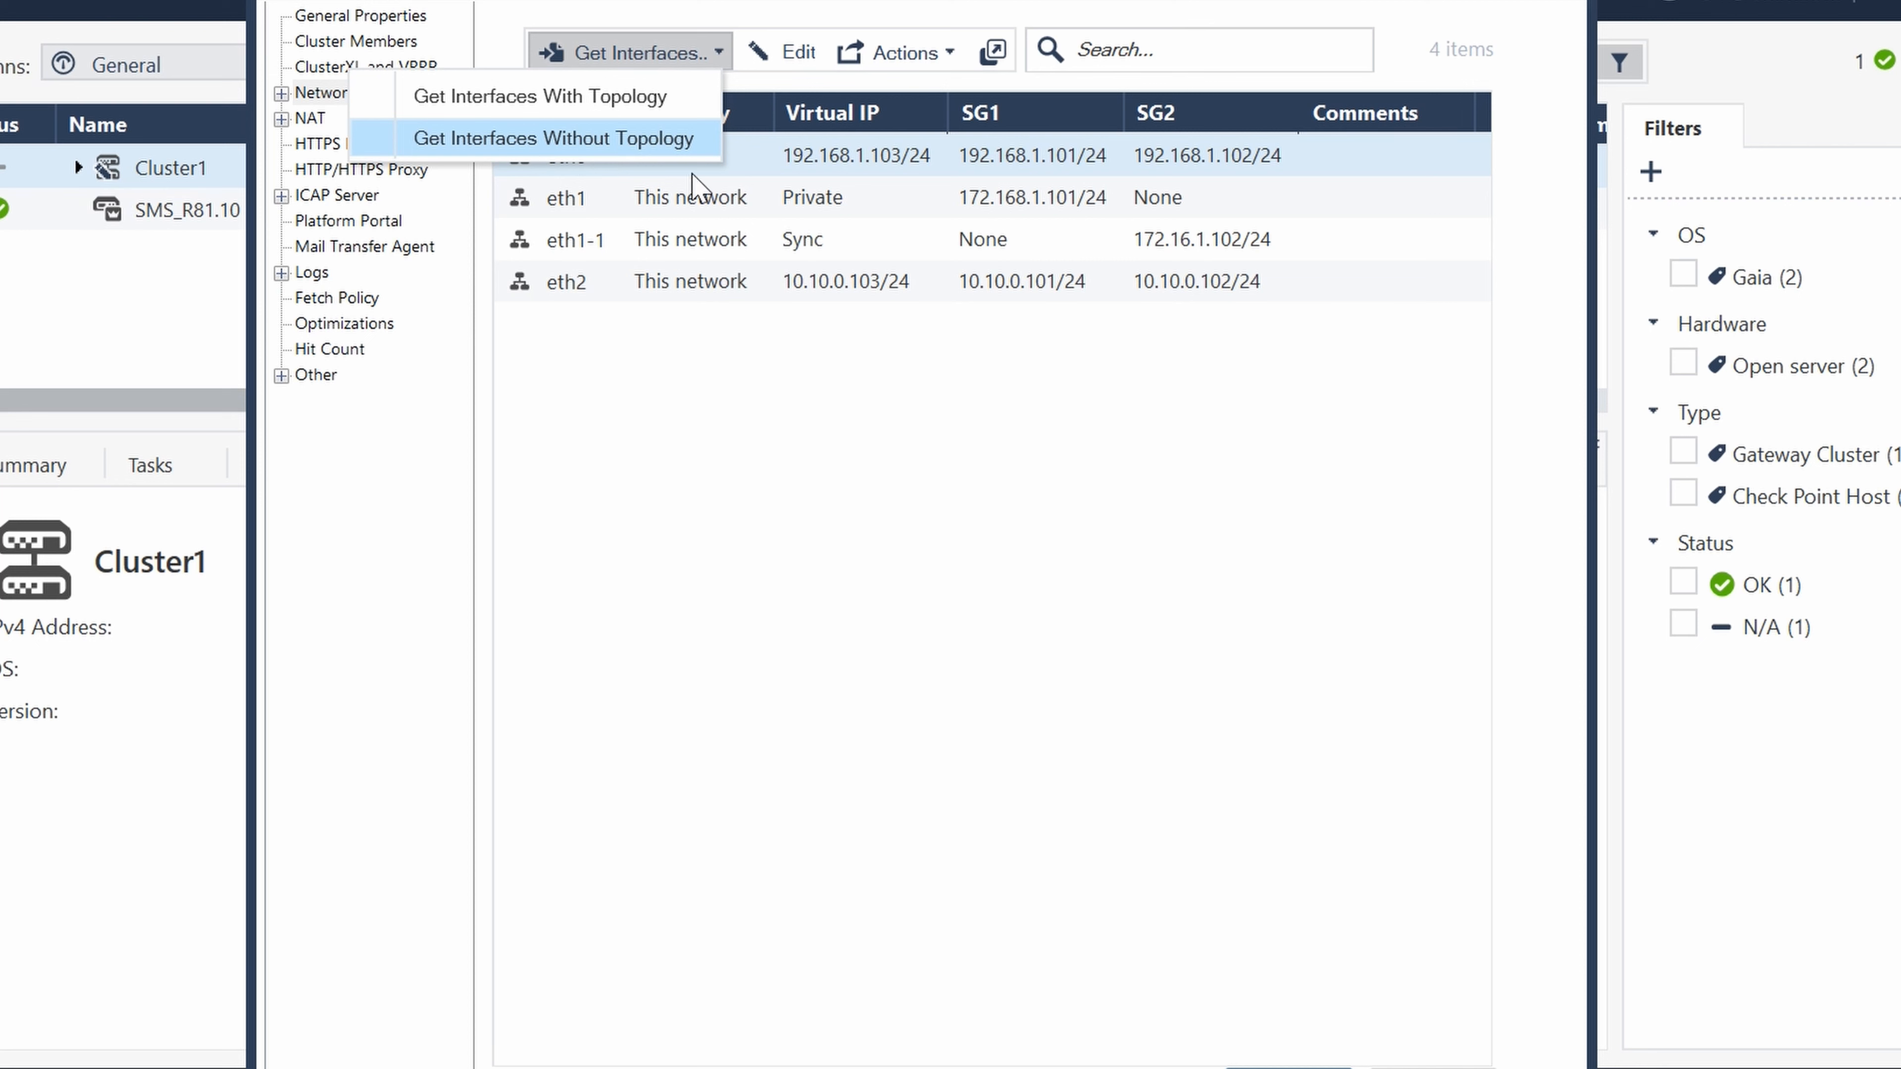
left_click(620, 146)
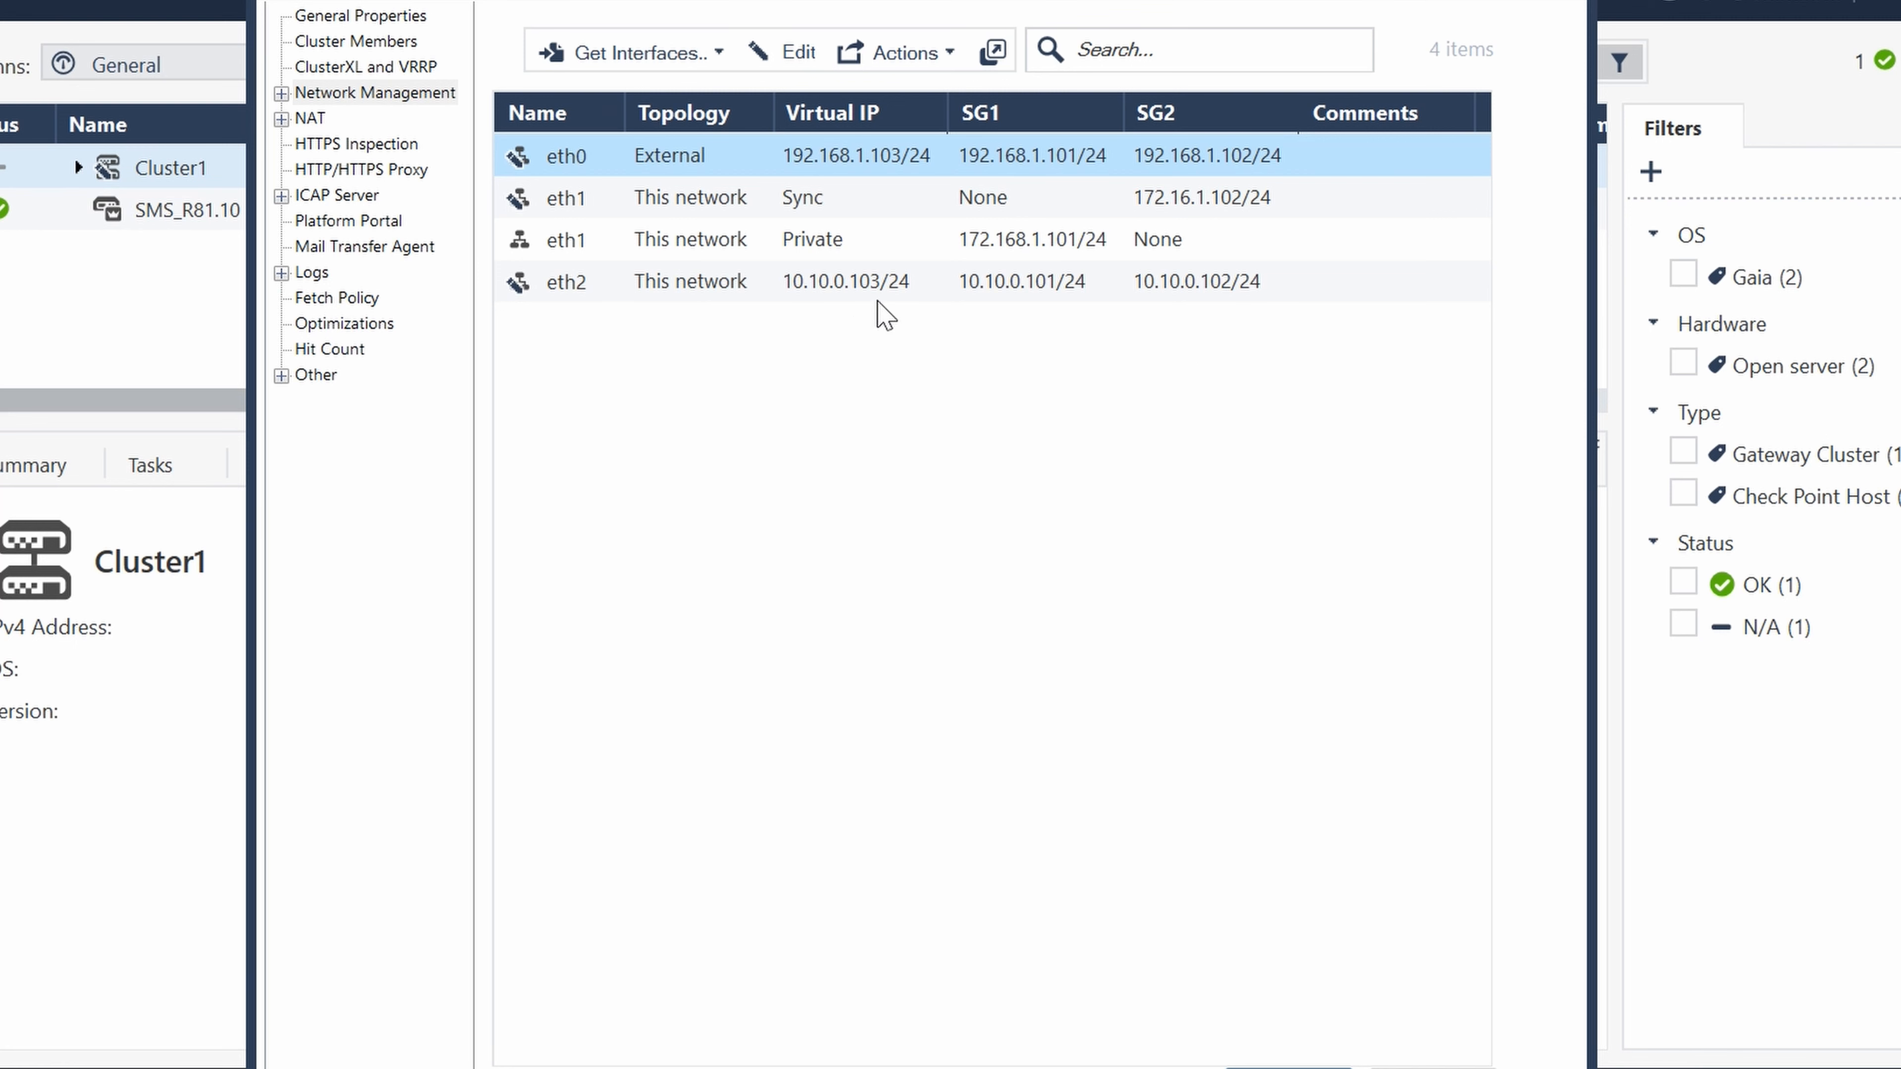
- Get the Cluster1 interfaces with topology, agreeing to overwrite the defined topology and anti-spoofing settings
left_click(651, 52)
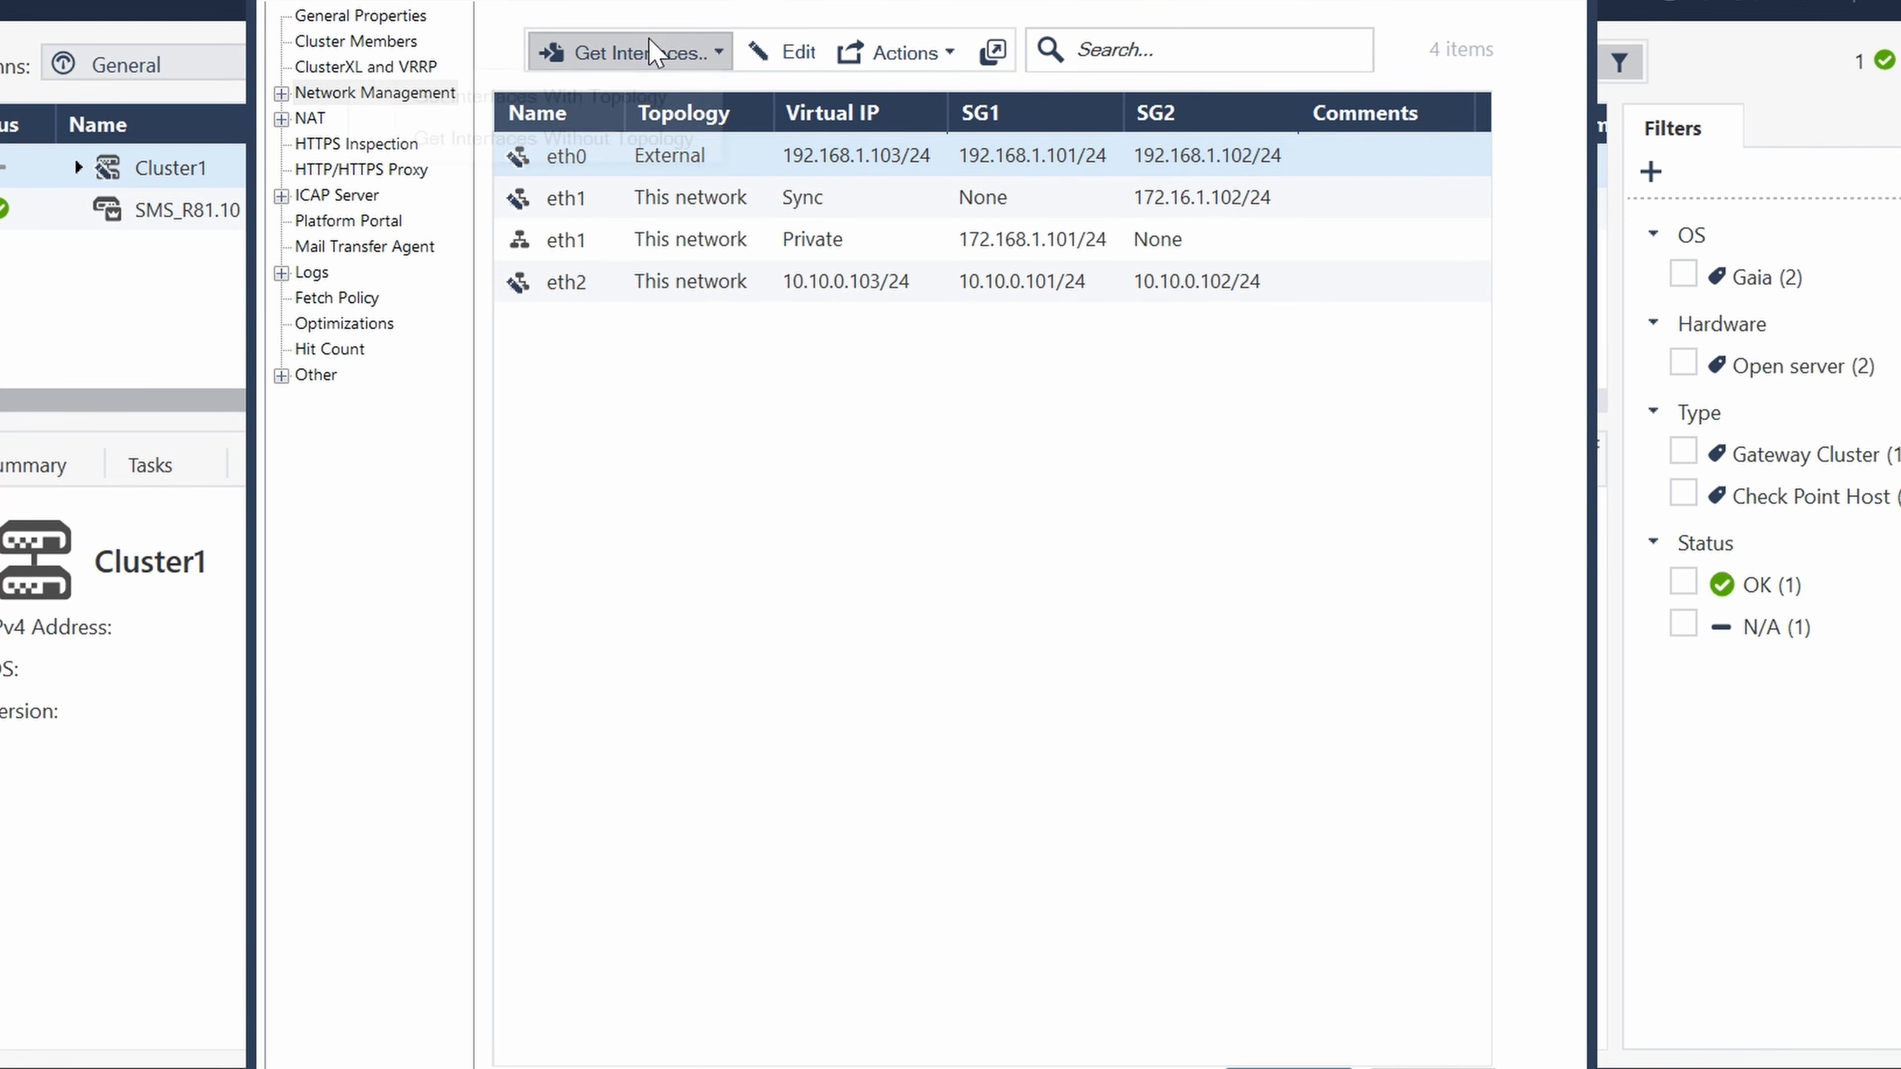
left_click(599, 92)
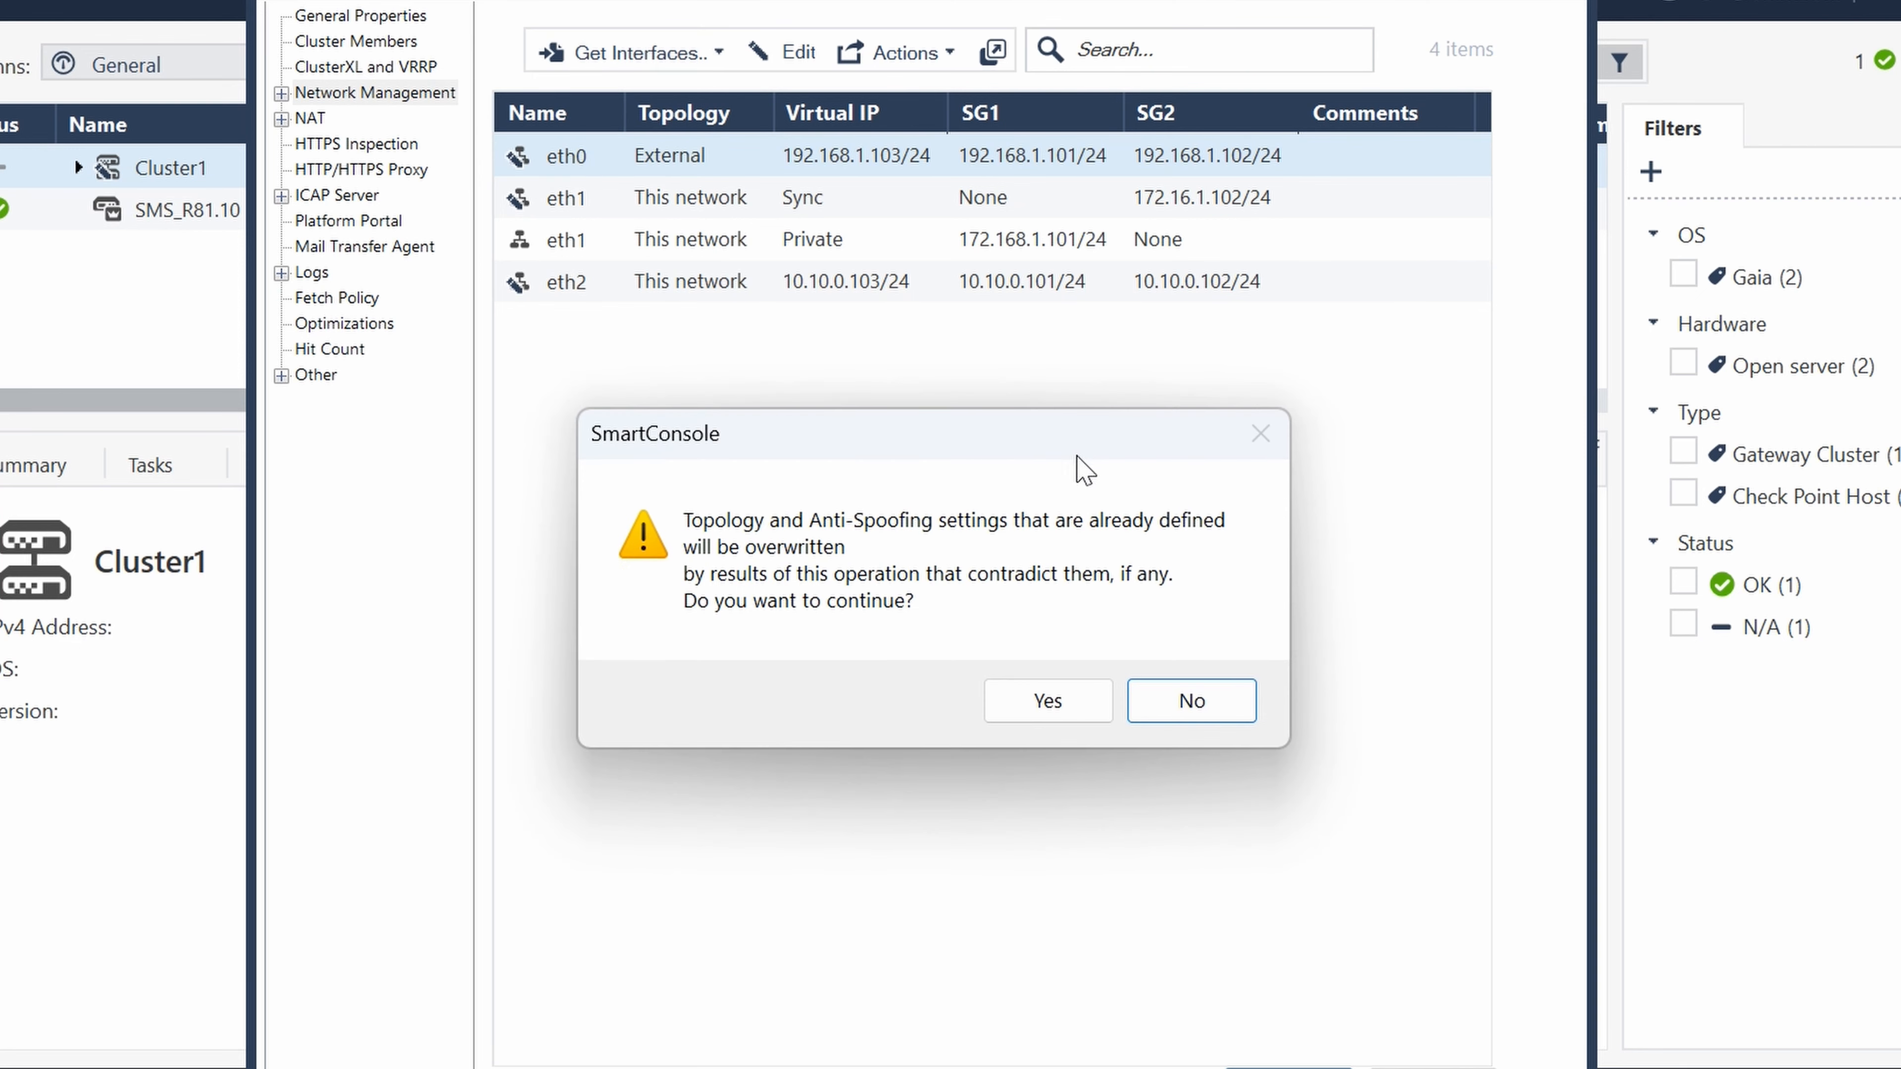
left_click(1041, 696)
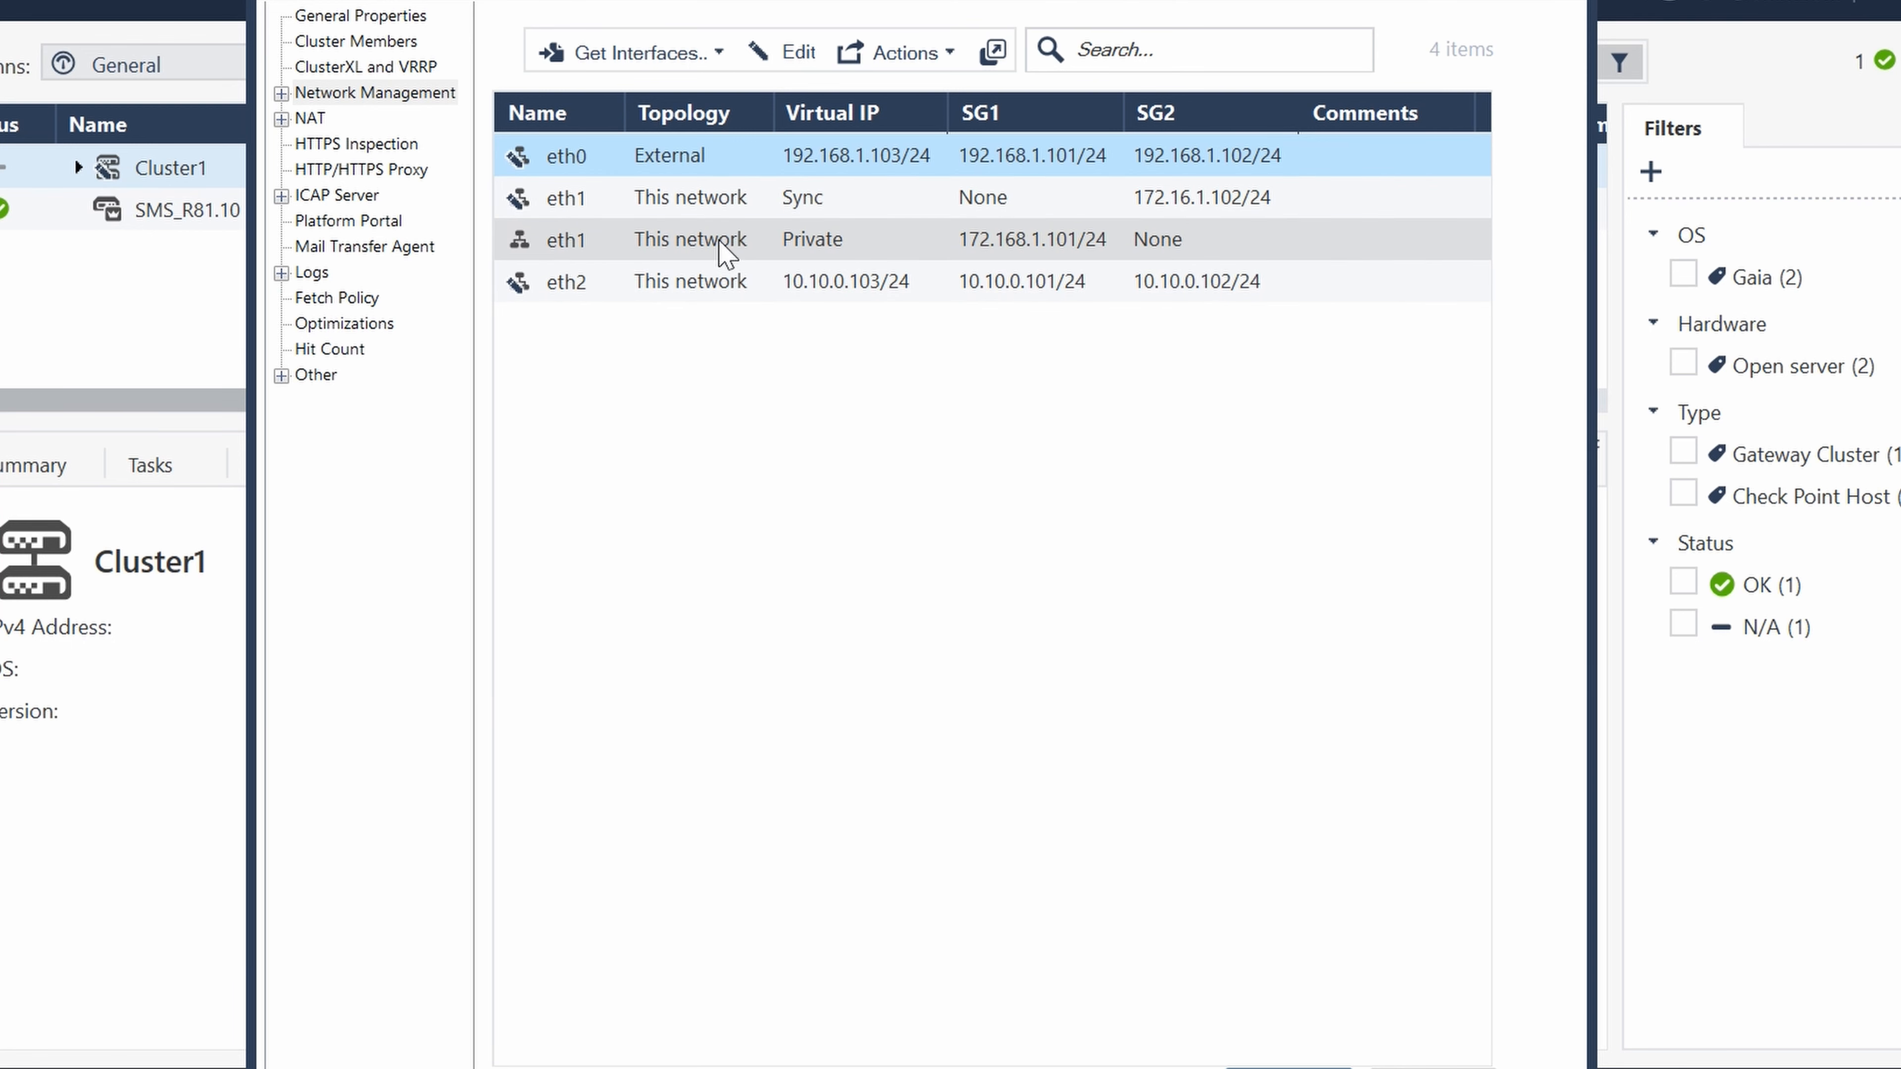
- Delete the Private eth1 interface that has only an SG1 address from Cluster1
left_click(545, 243)
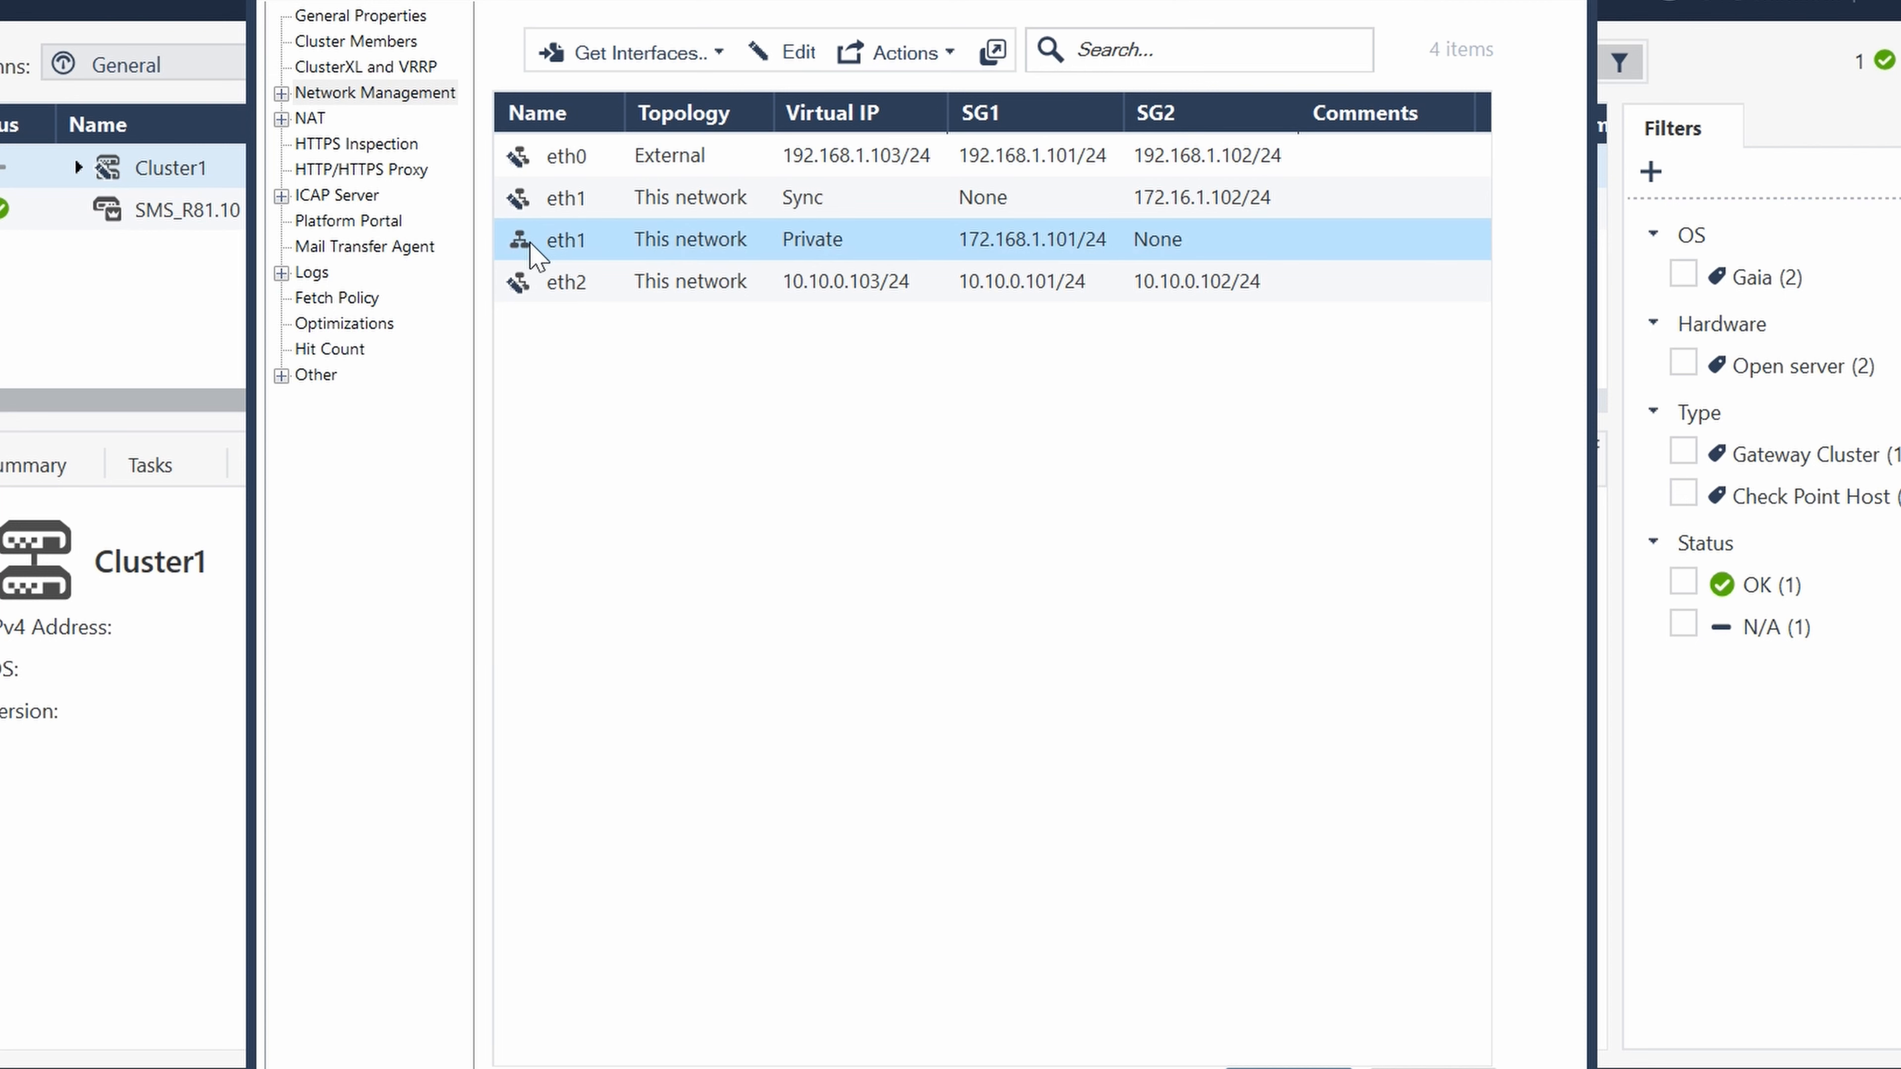
right_click(555, 244)
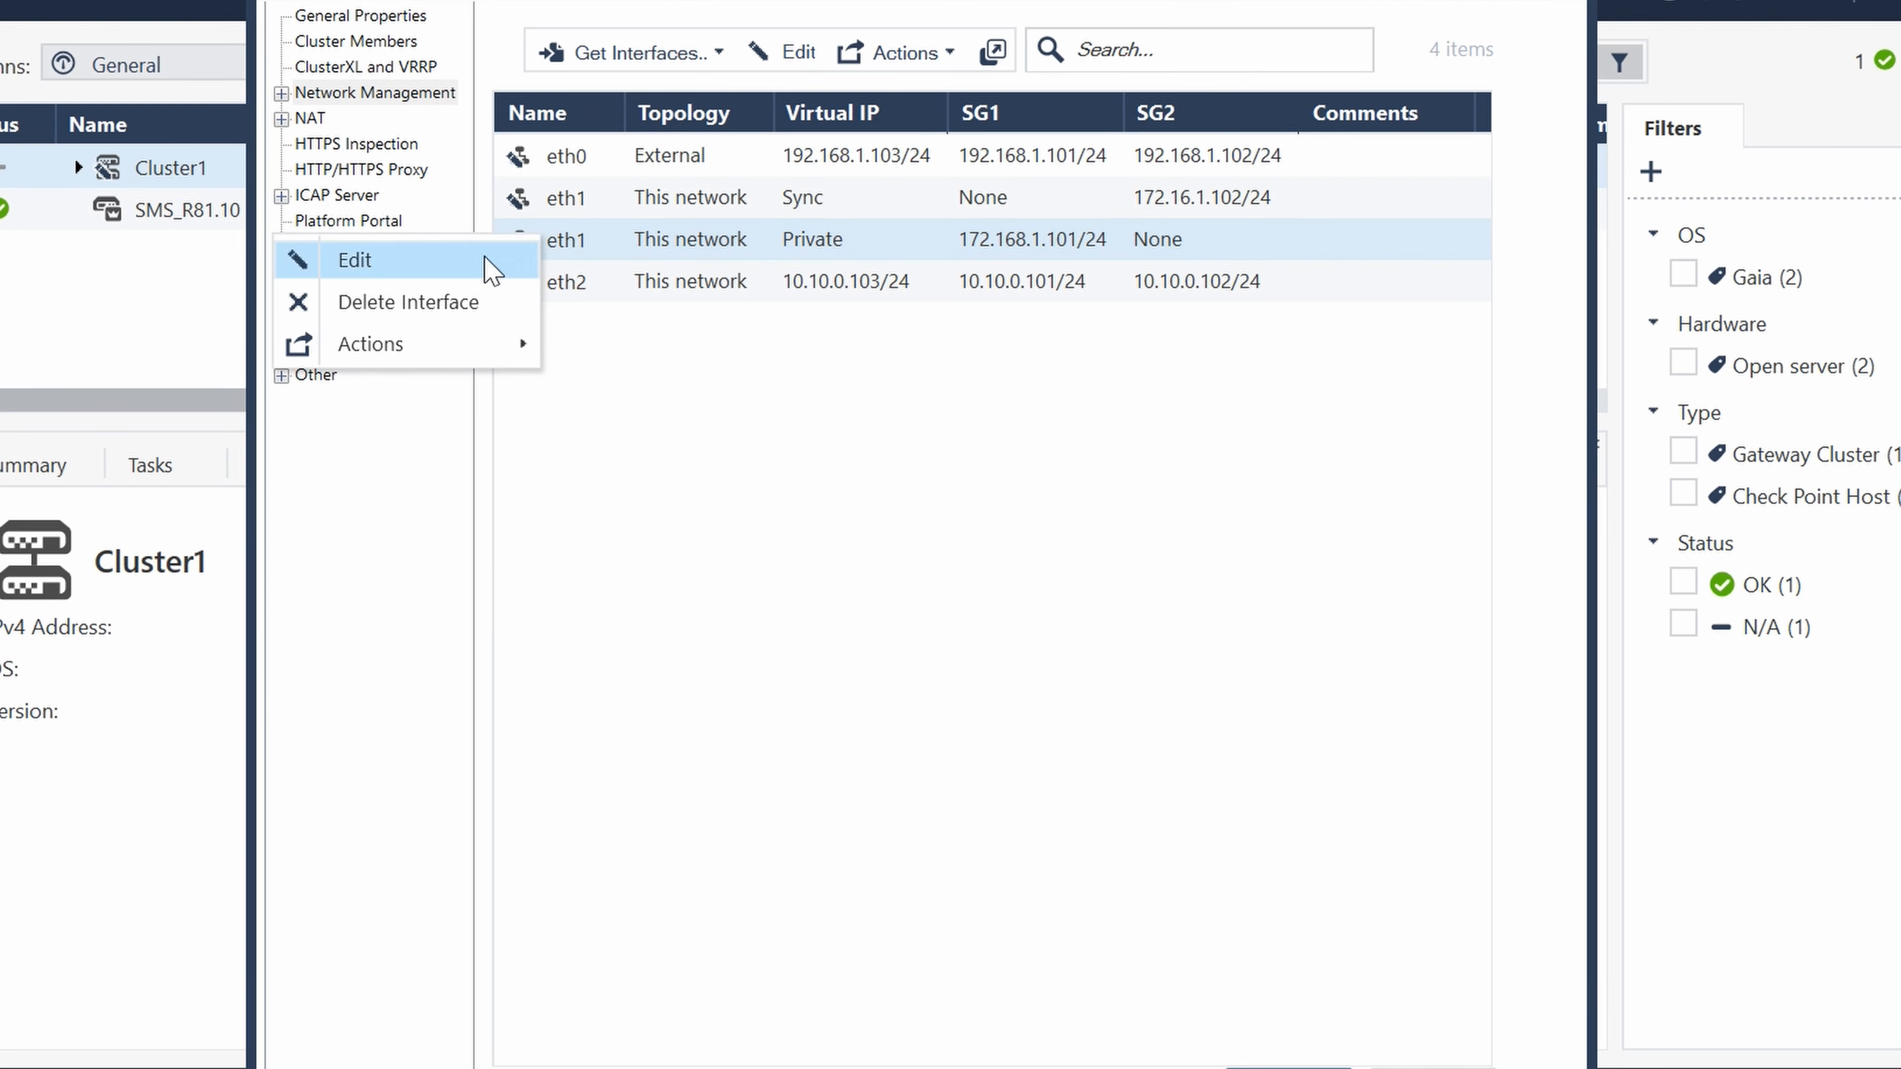
left_click(442, 303)
left_click(1089, 656)
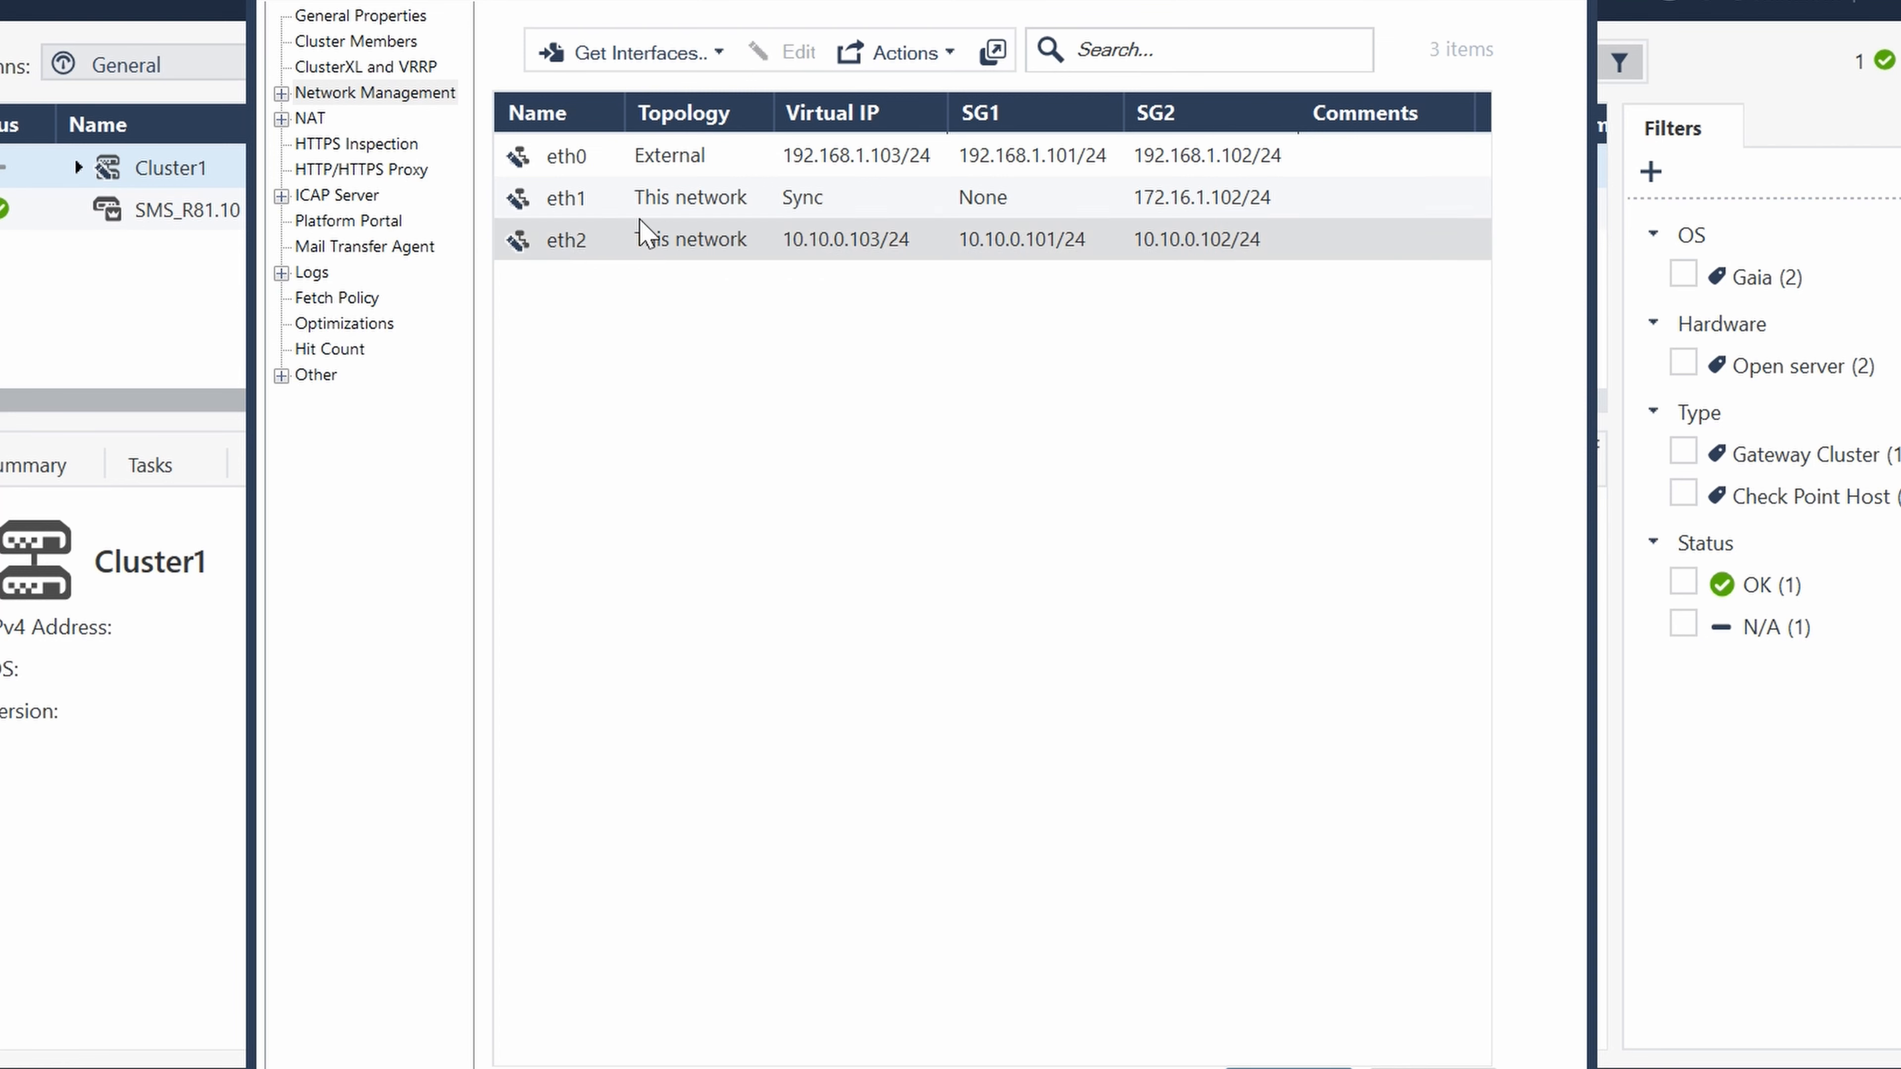
- Set SG1's member IPv4 address on the eth1 Sync interface to 172.16.1.101 / 24 and save the Cluster1 settings
left_click(546, 199)
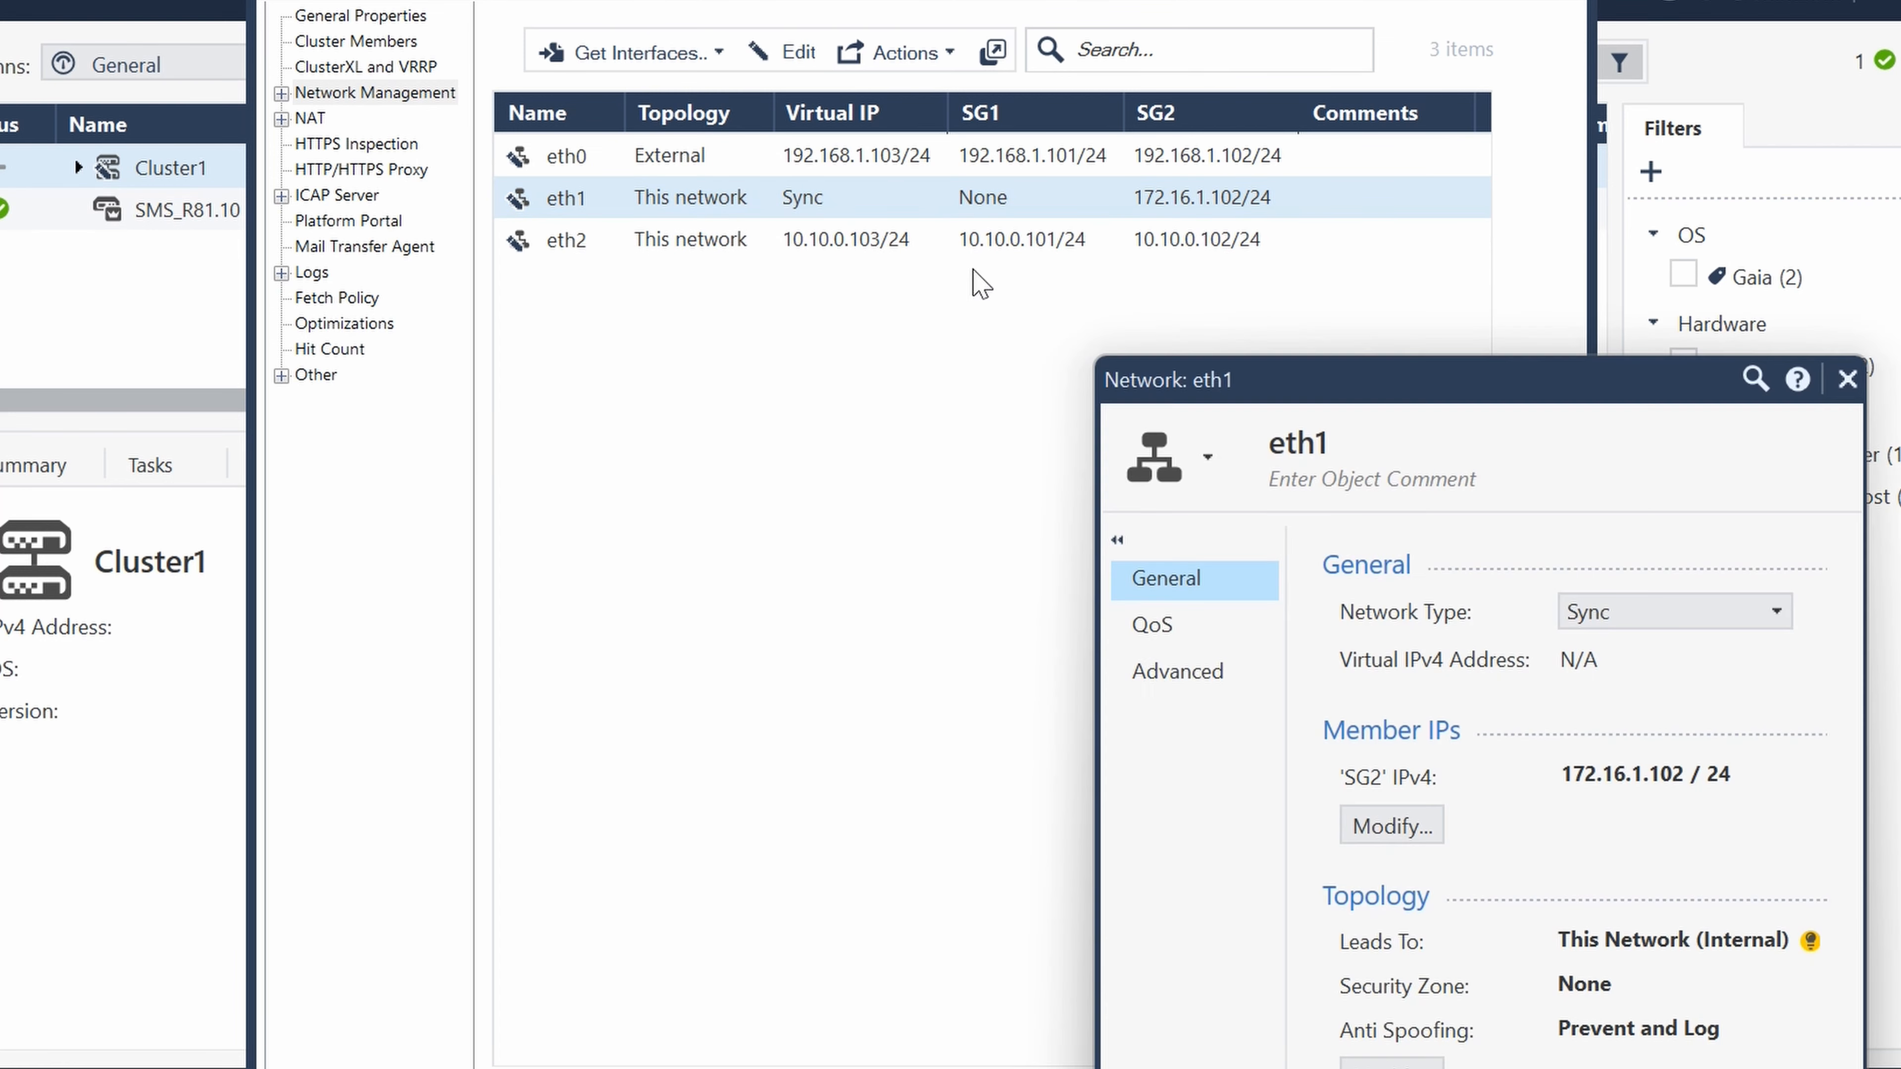
left_click_drag(1469, 365, 1083, 64)
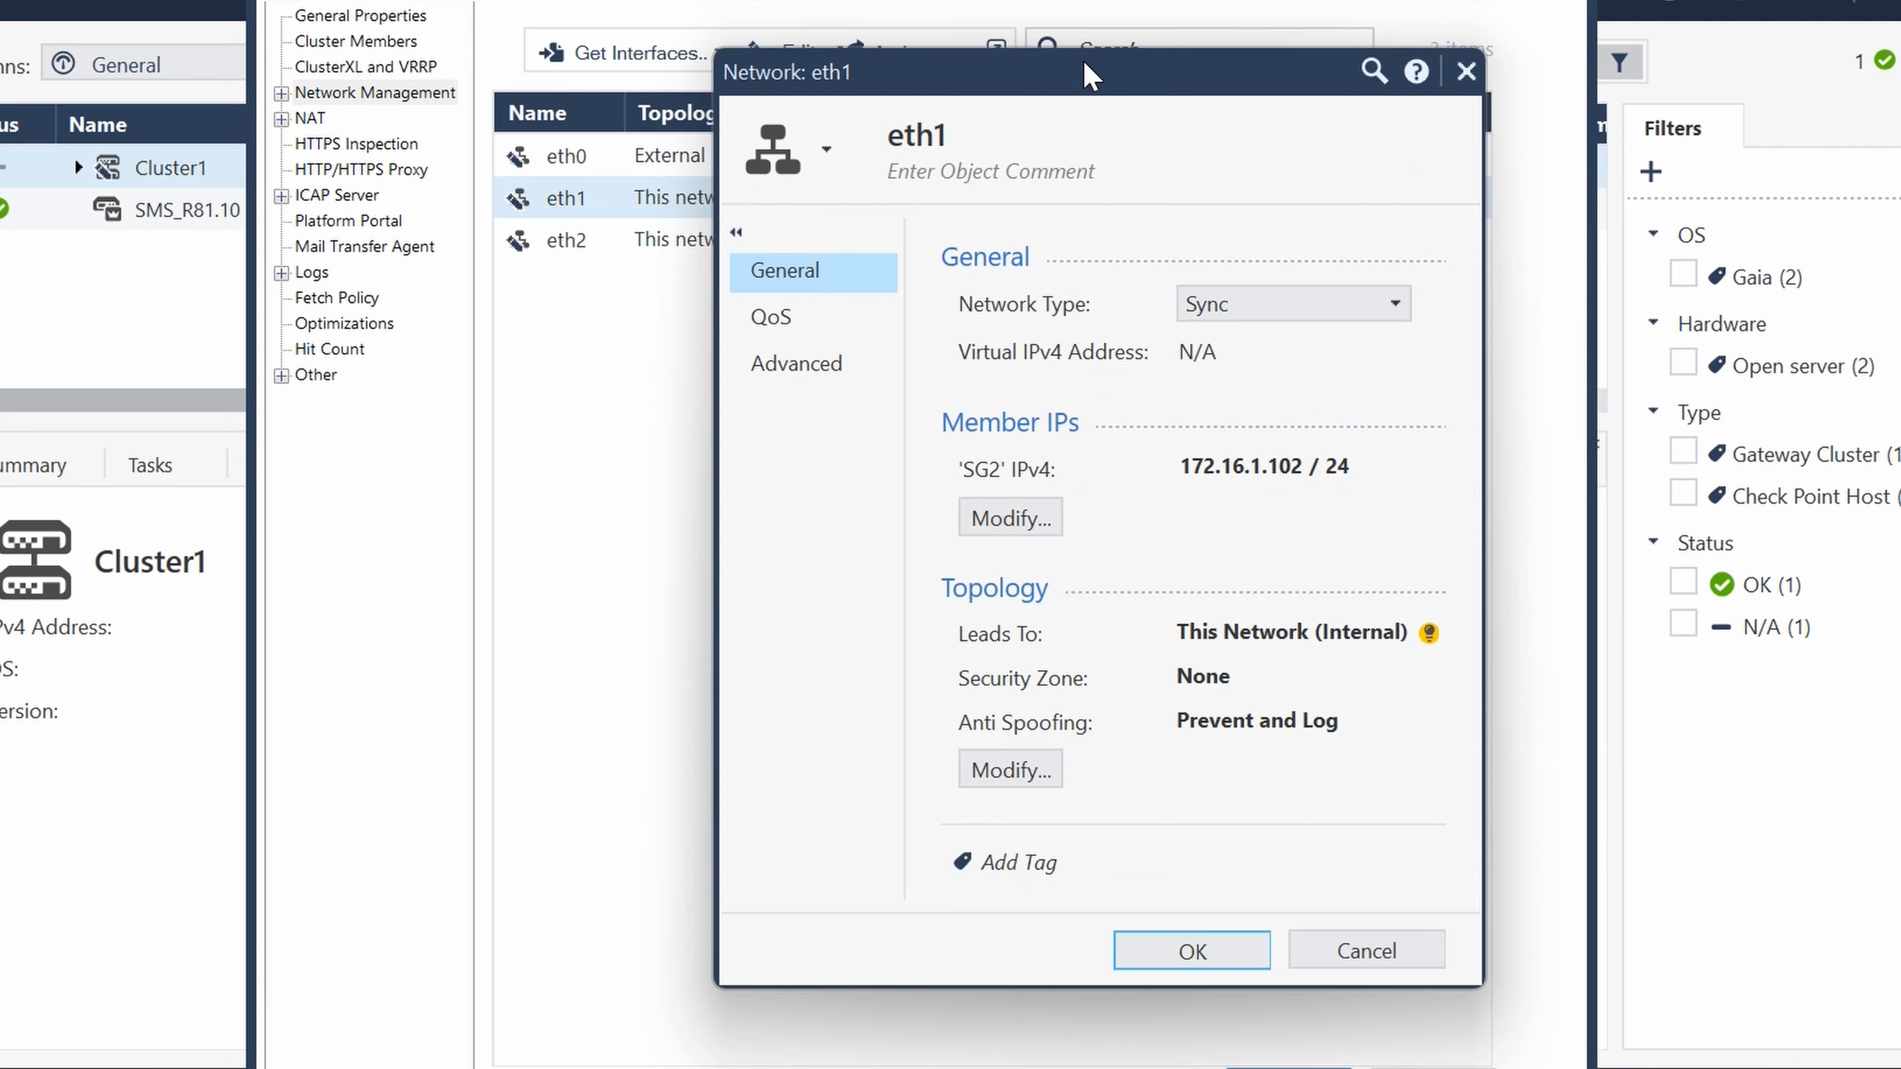
left_click(1032, 517)
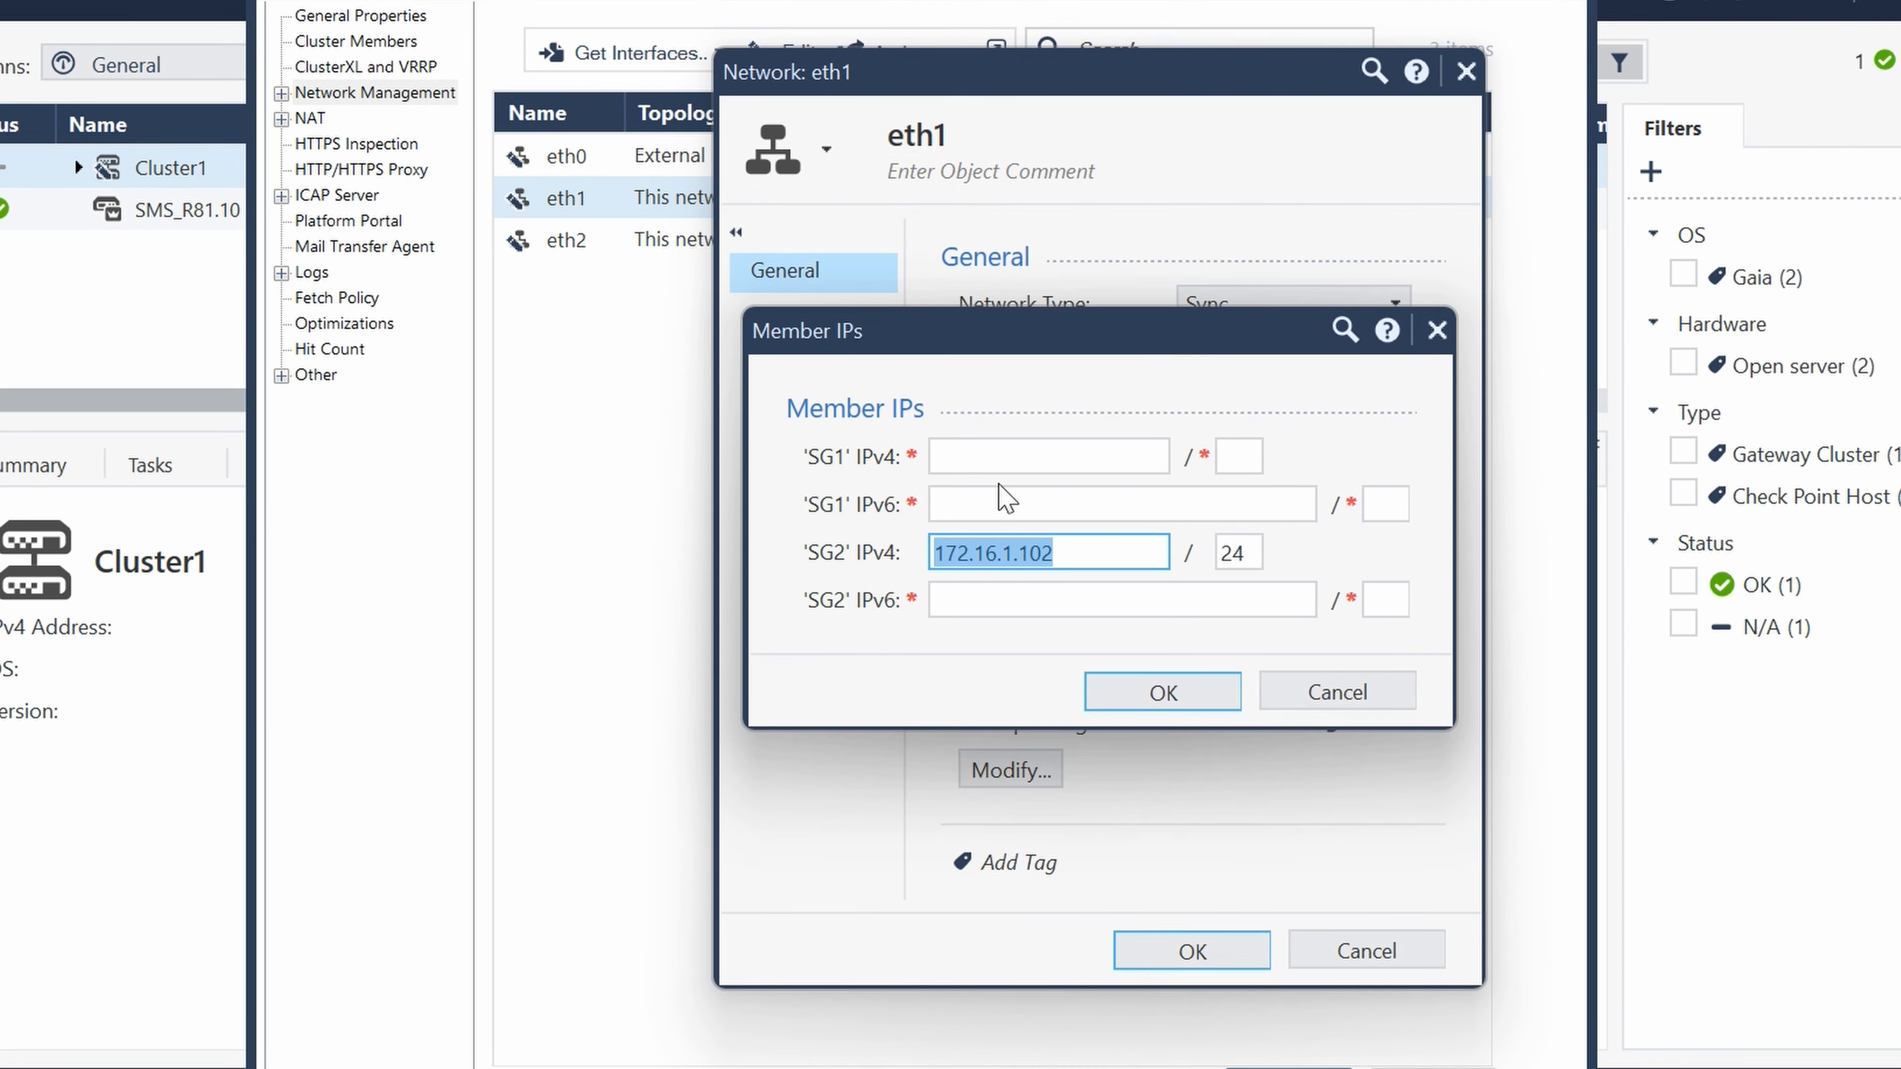
left_click_drag(1115, 345, 739, 554)
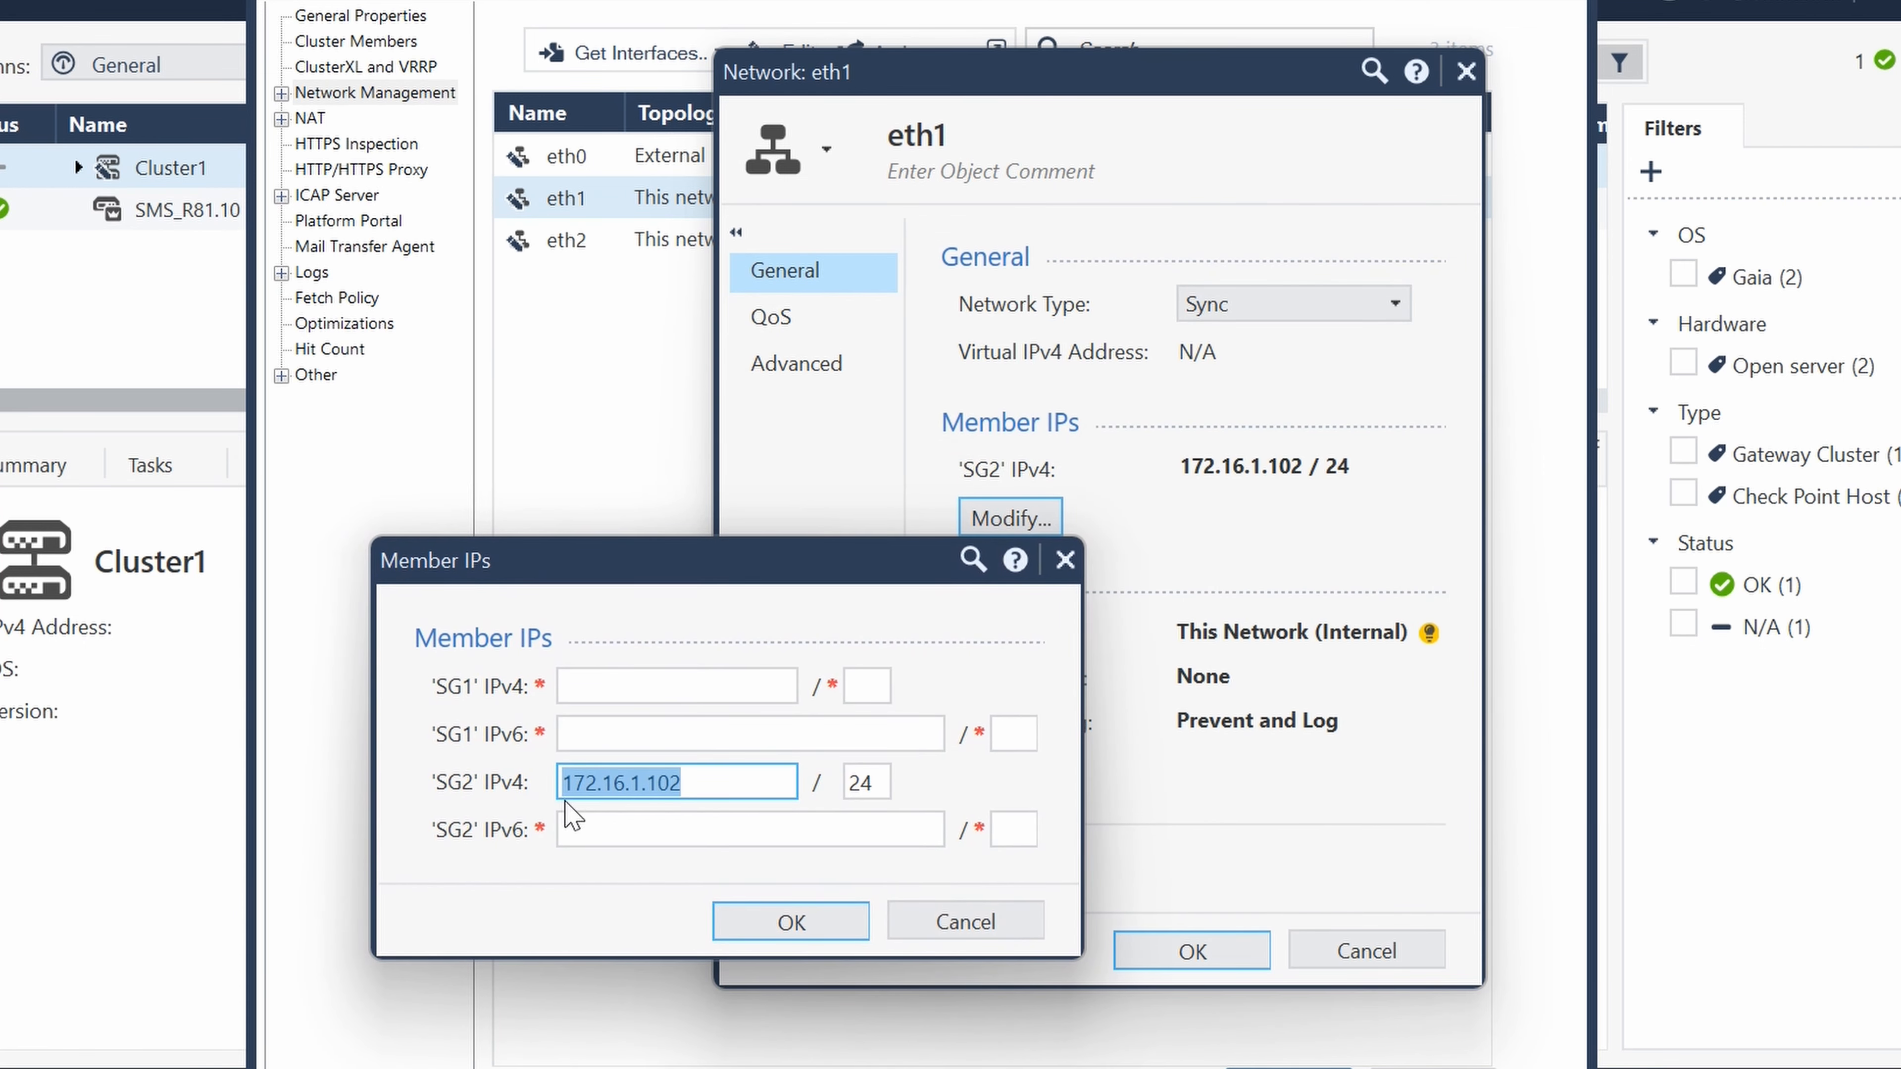
left_click(645, 683)
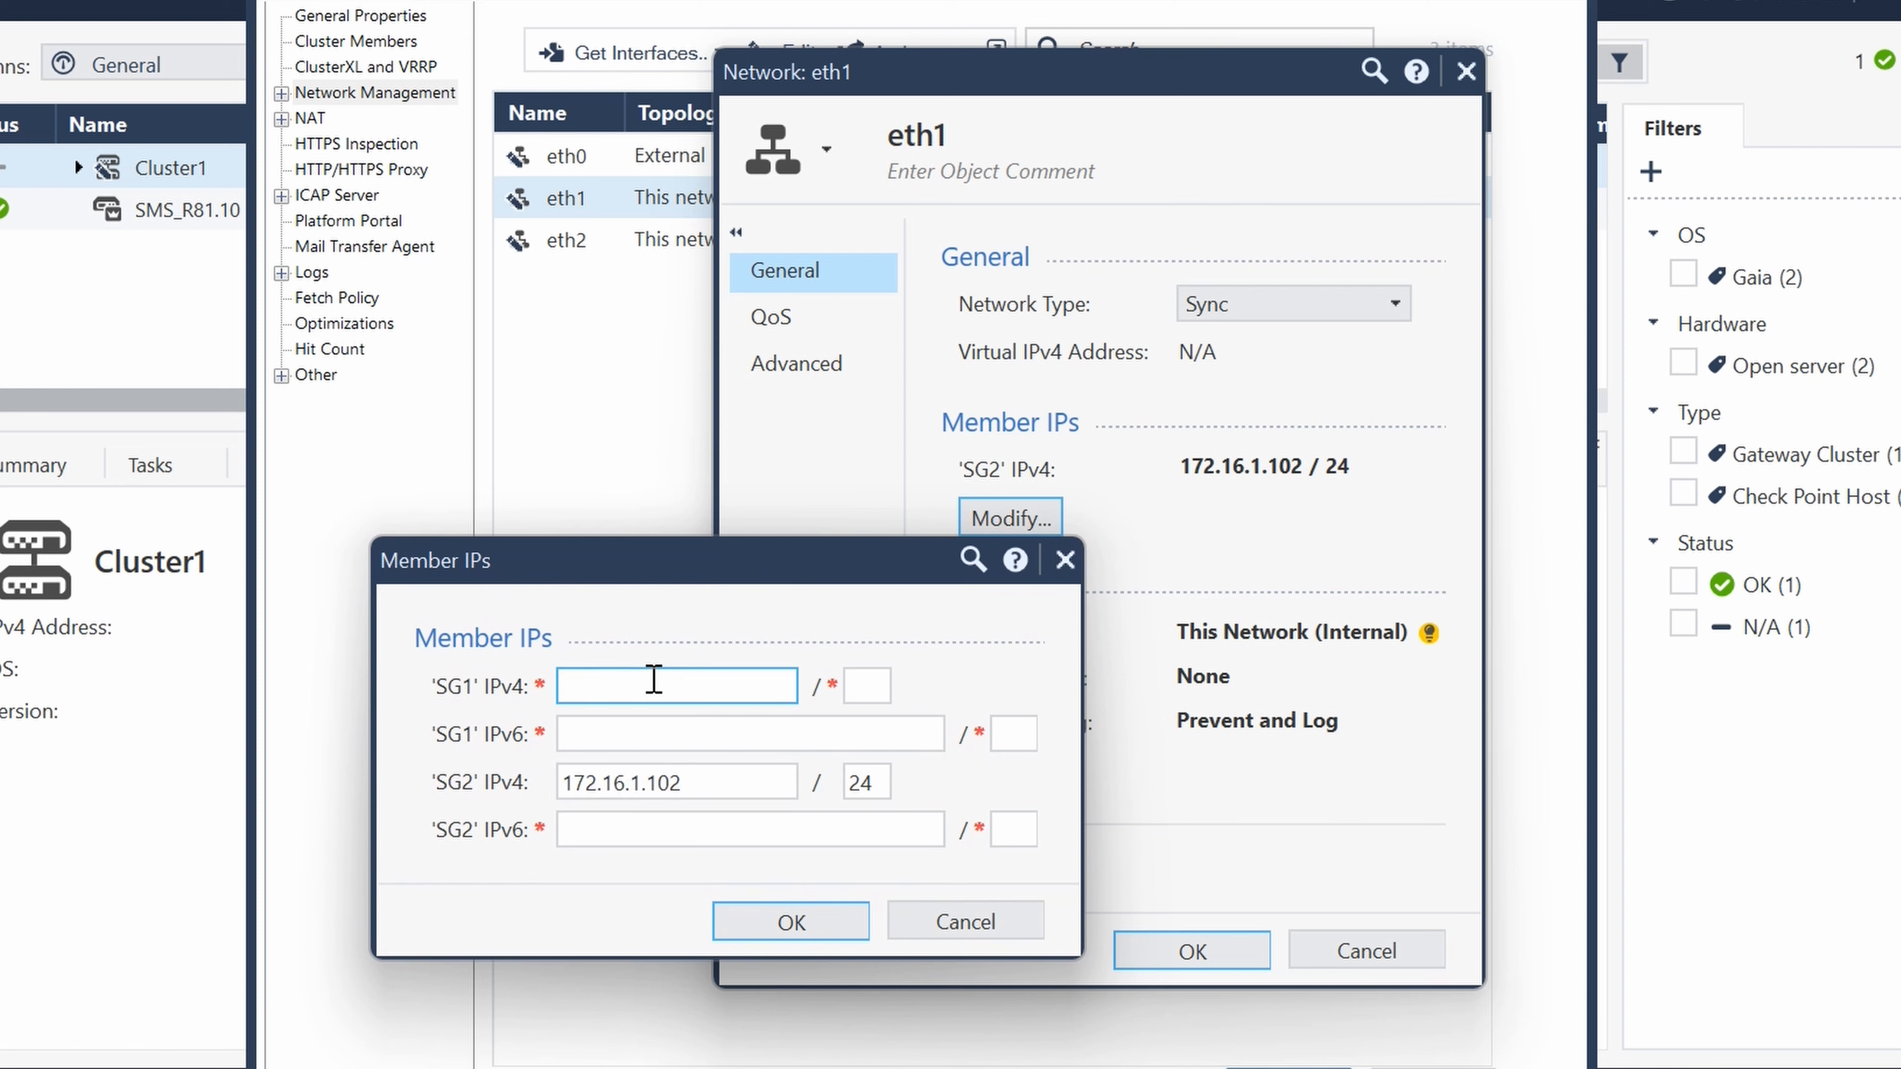
type("172.16.1.101")
left_click(879, 683)
type("24")
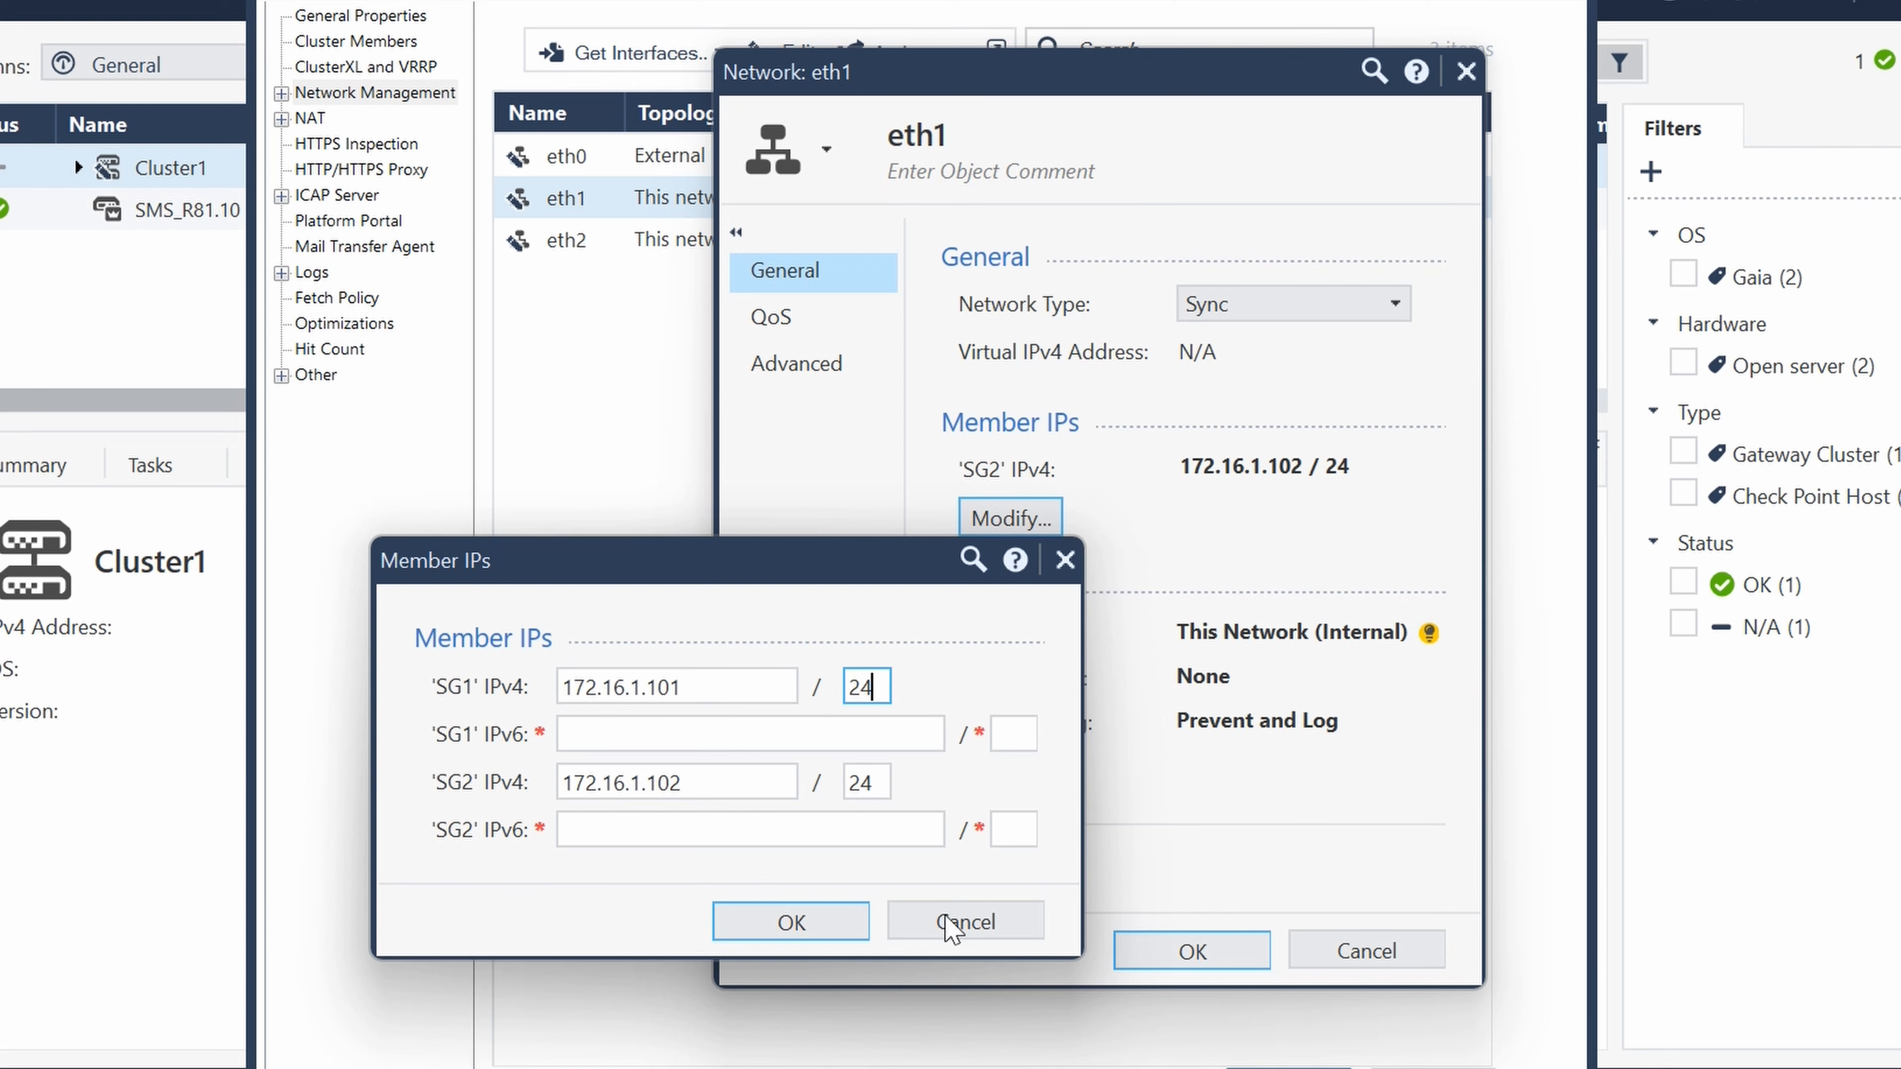
left_click(790, 923)
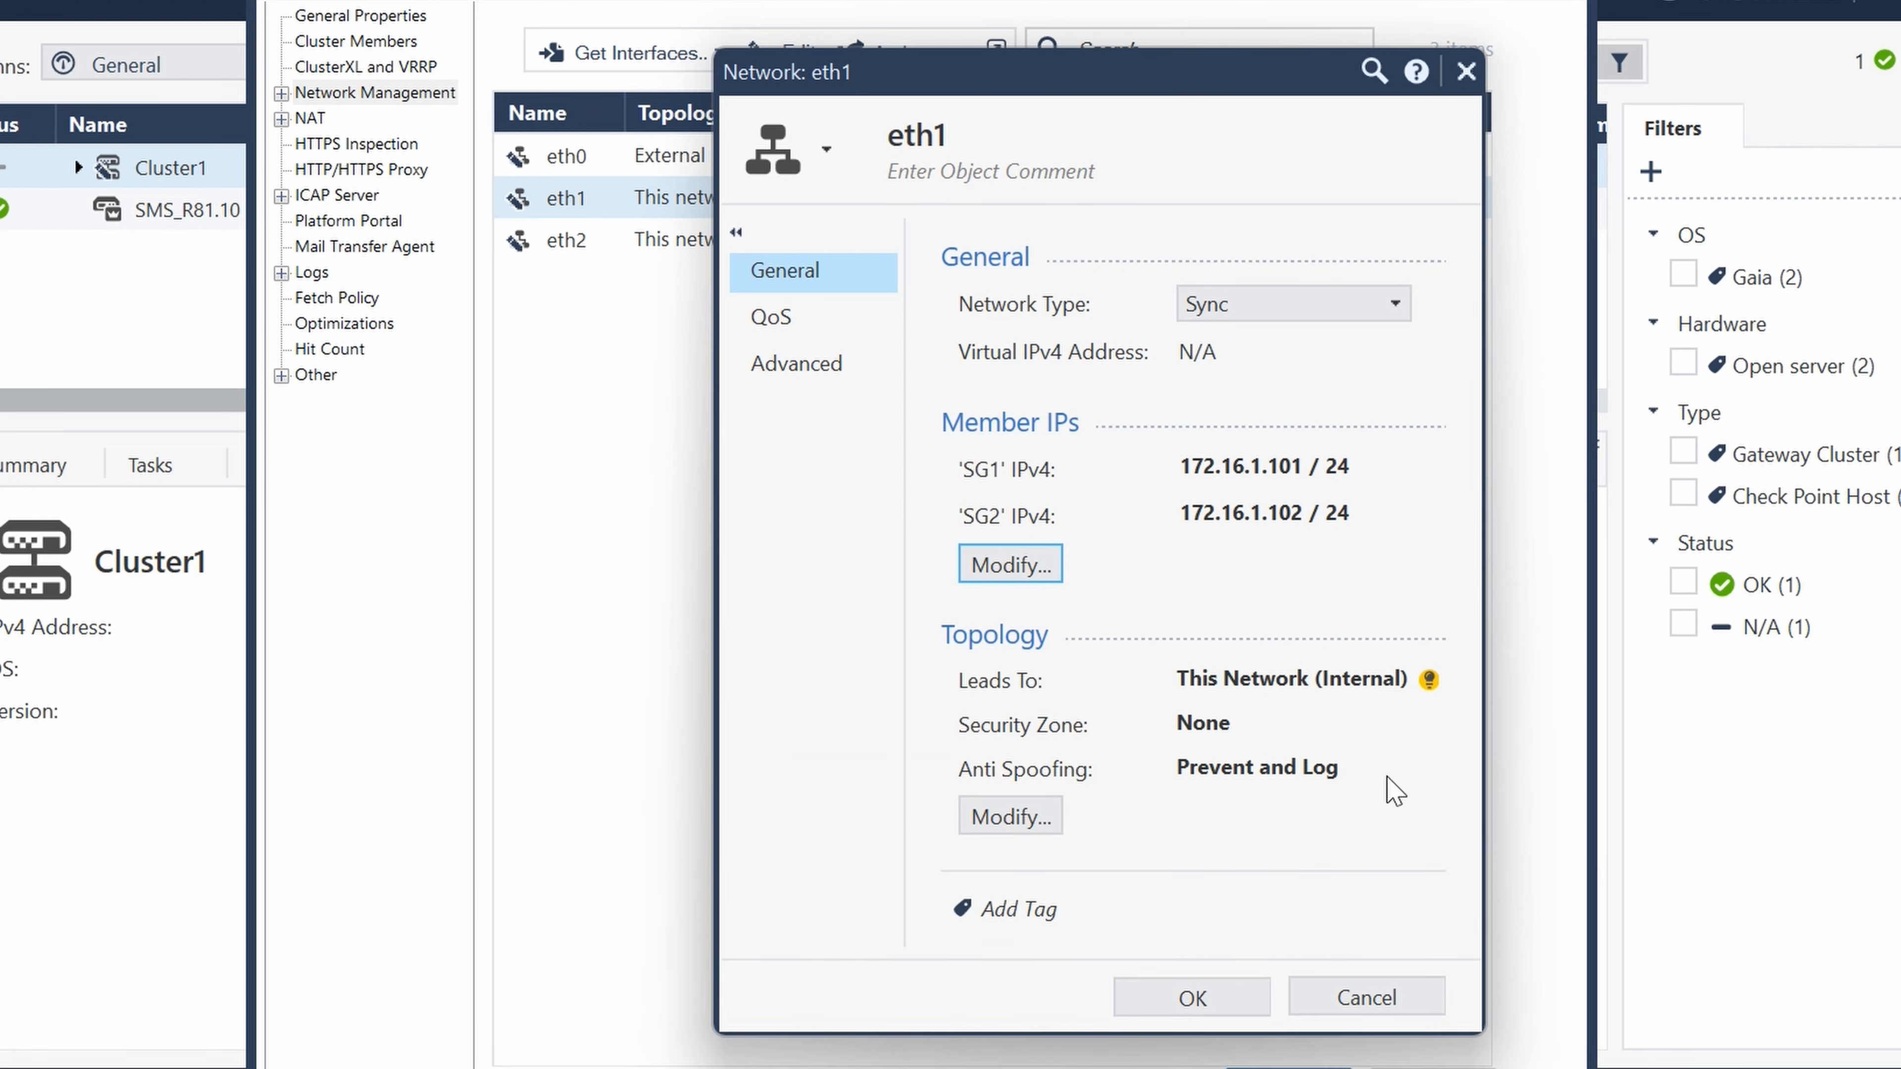
left_click(1193, 999)
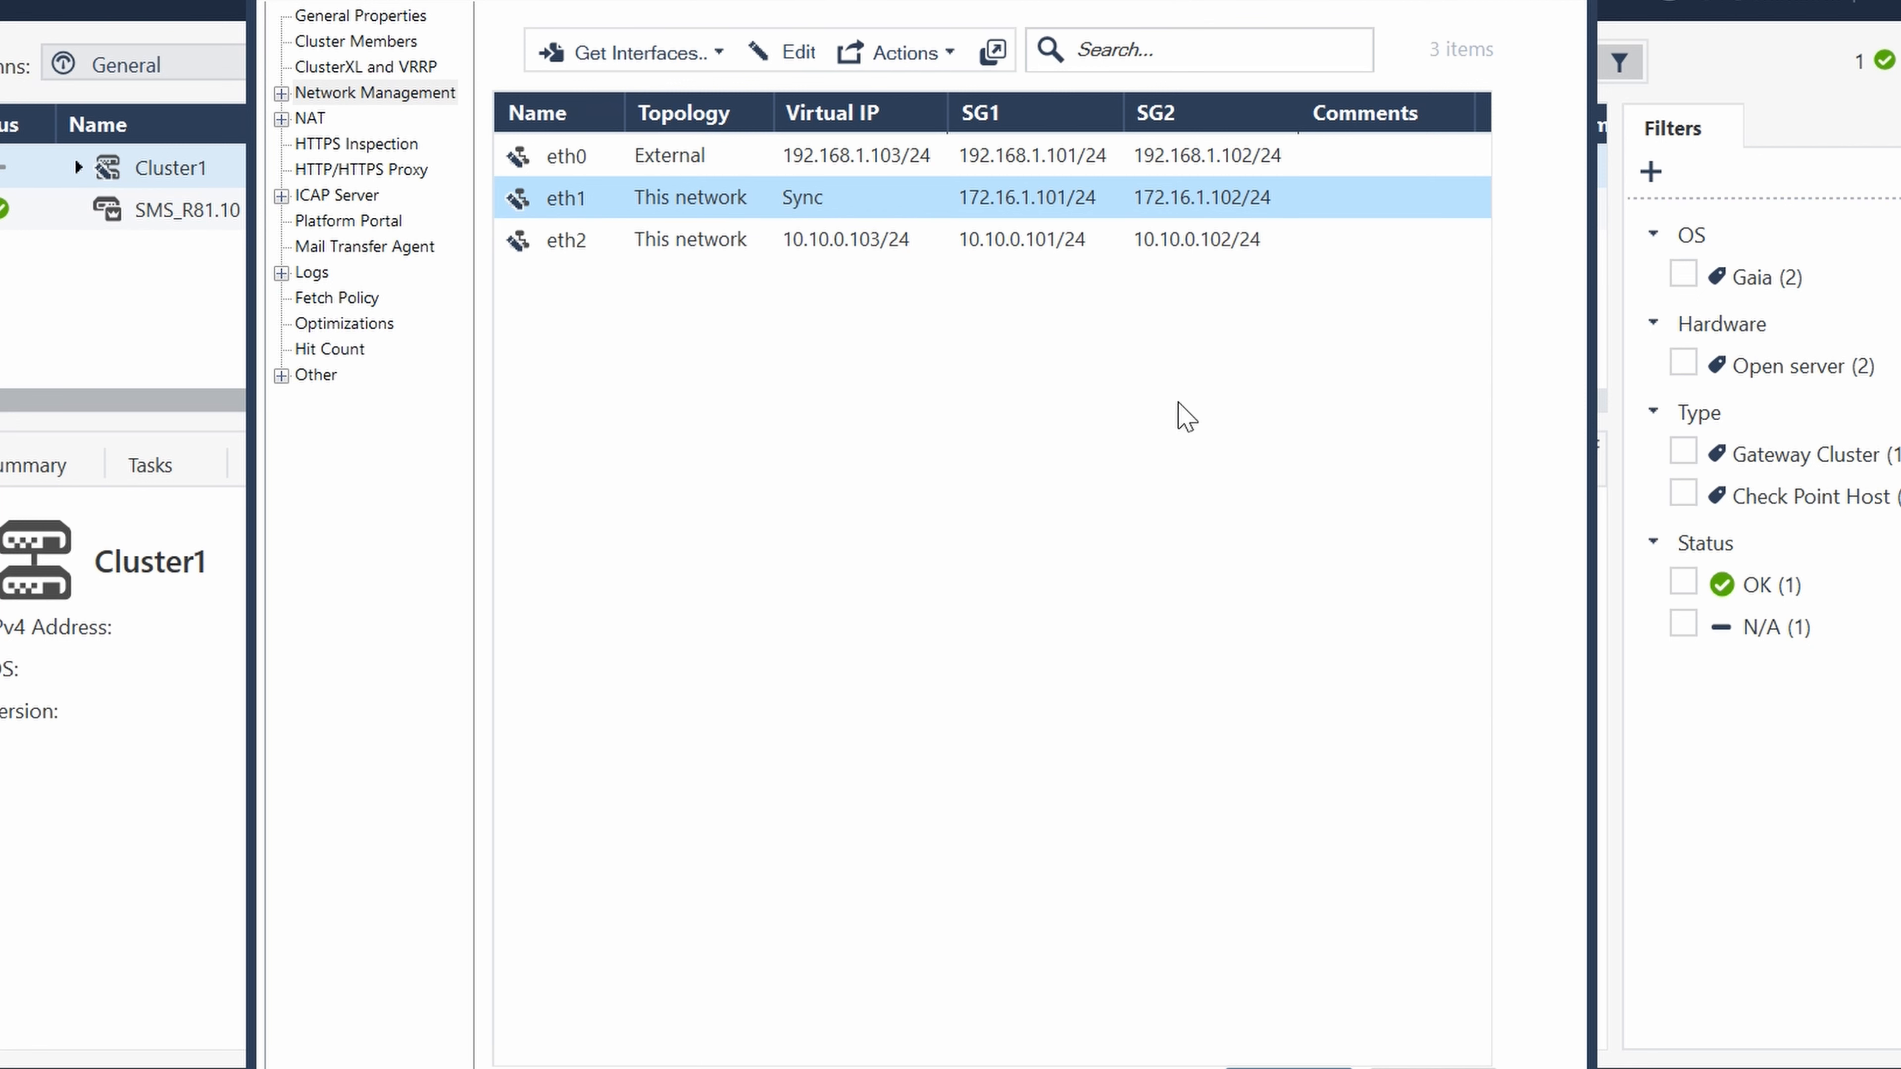
left_click(1287, 1068)
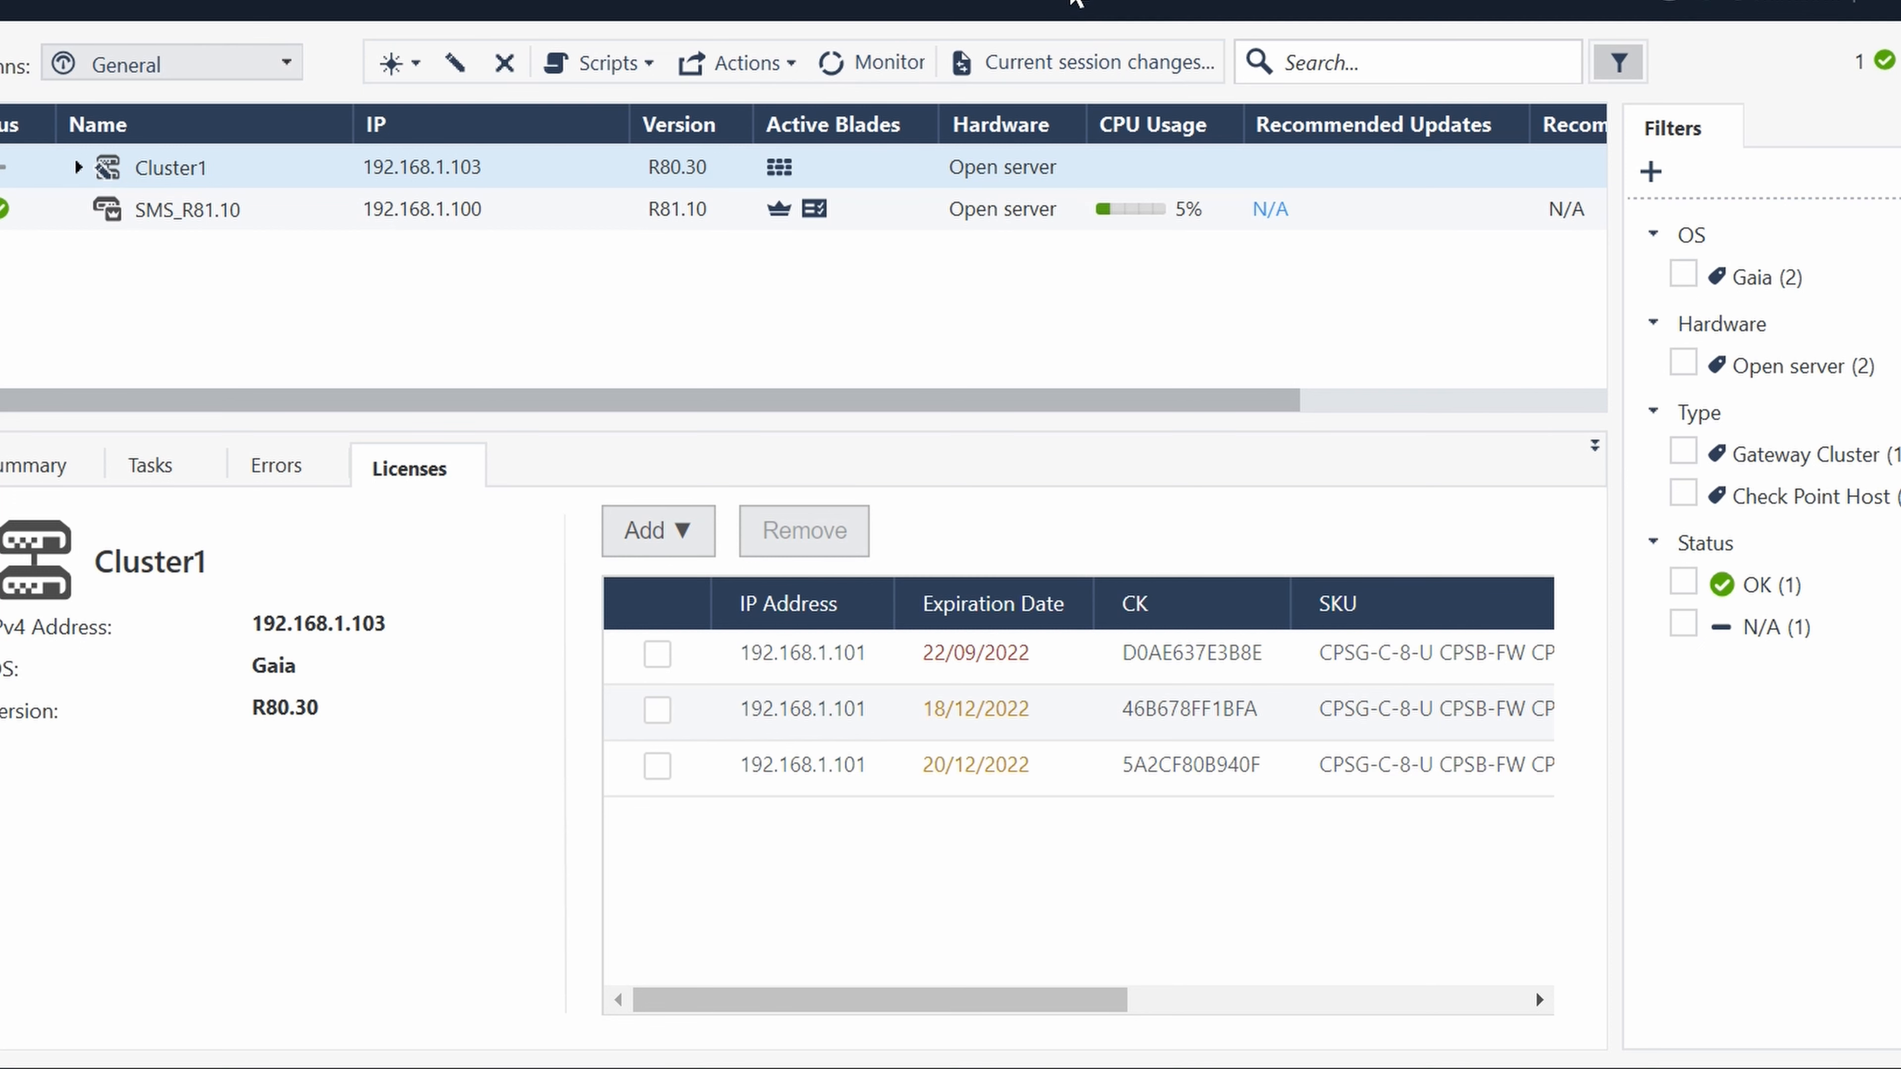
- Publish the Cluster1 interface changes and reinstall the Standard Access Control policy on Cluster1
left_click(1032, 7)
left_click(1115, 810)
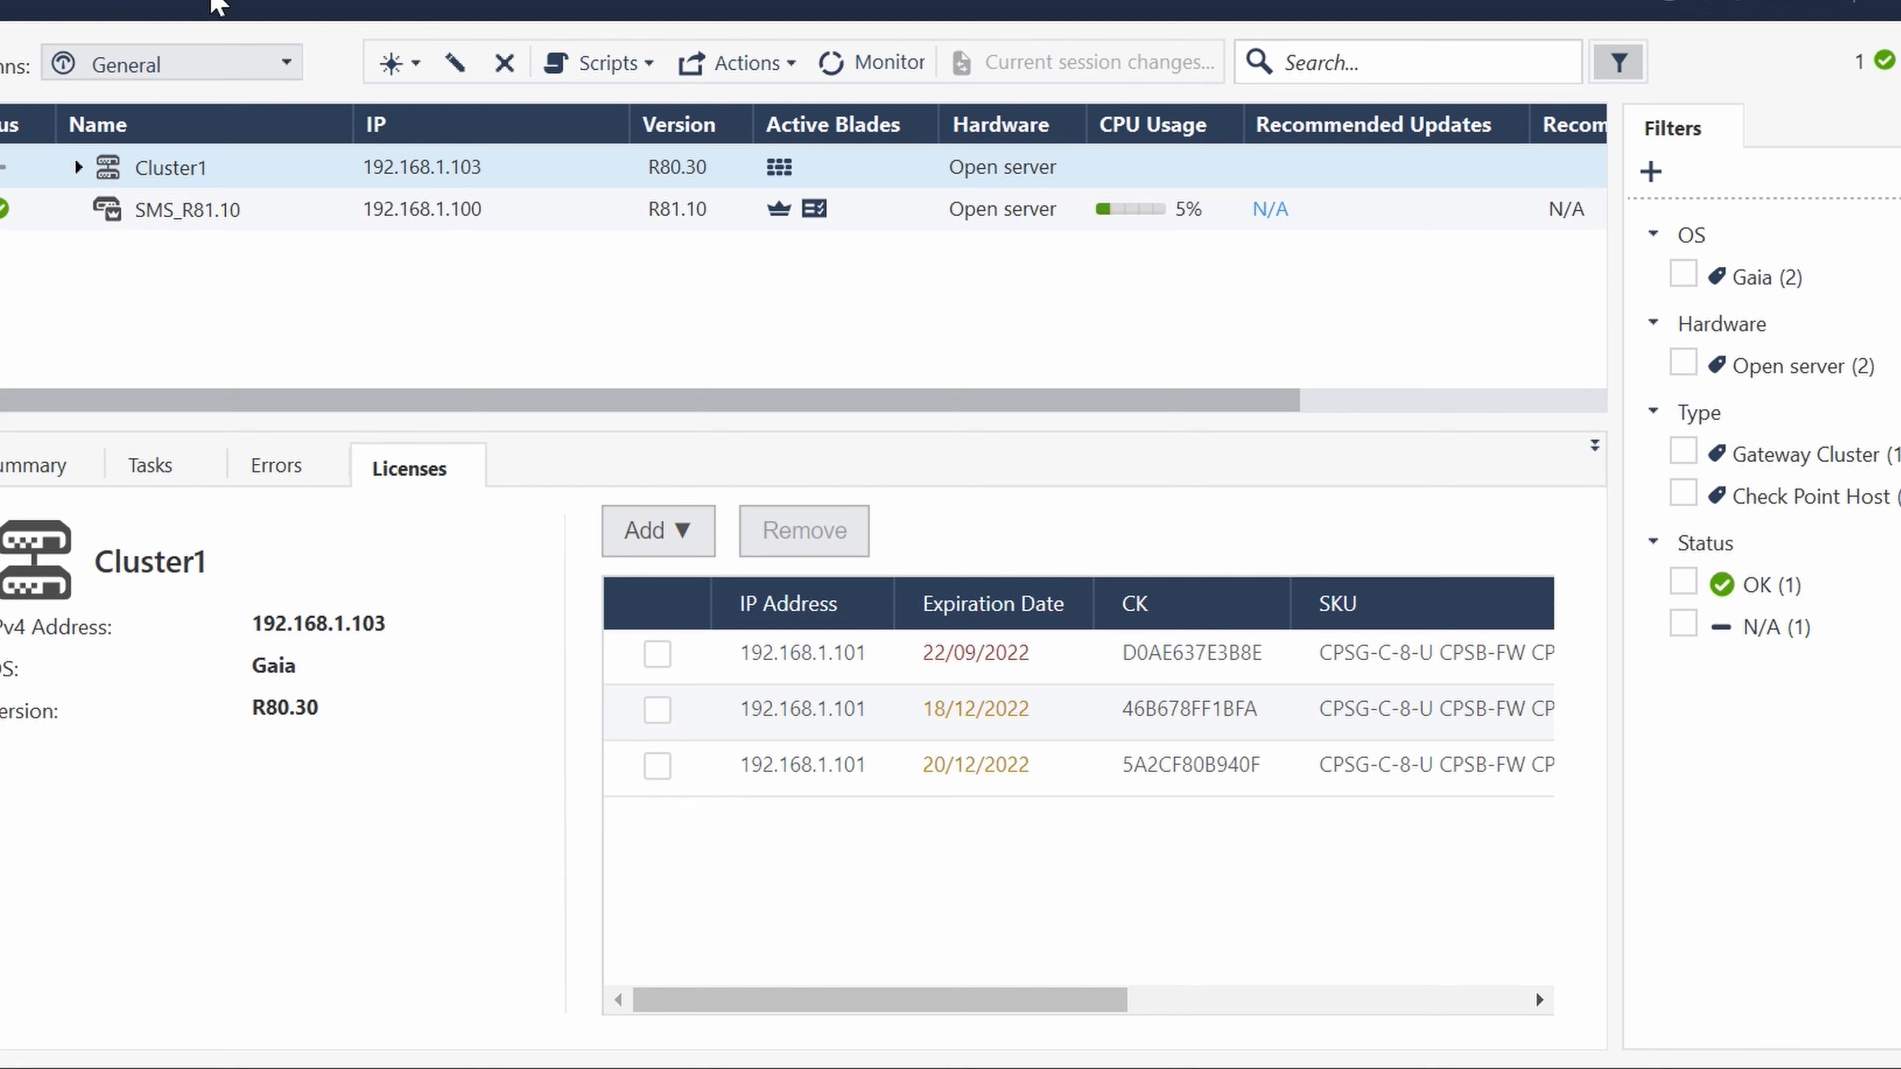
left_click(386, 10)
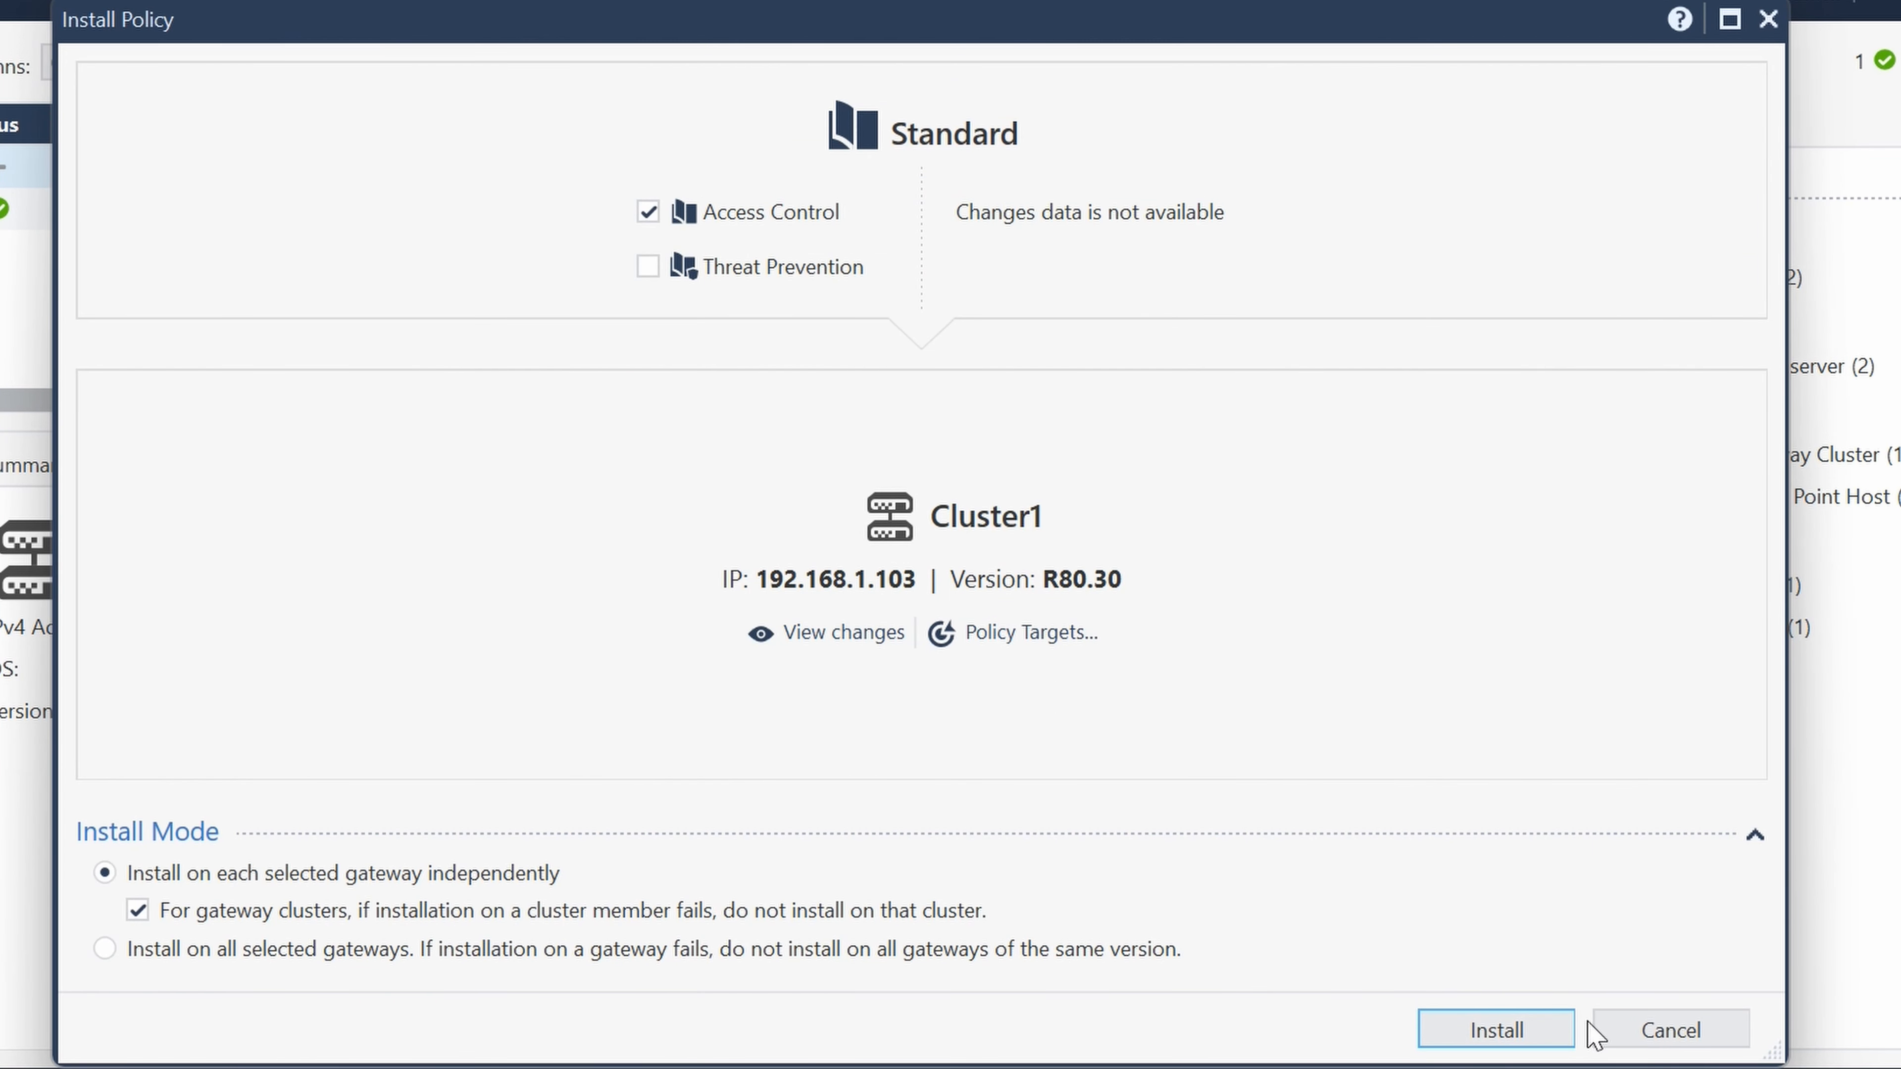
left_click(1495, 1029)
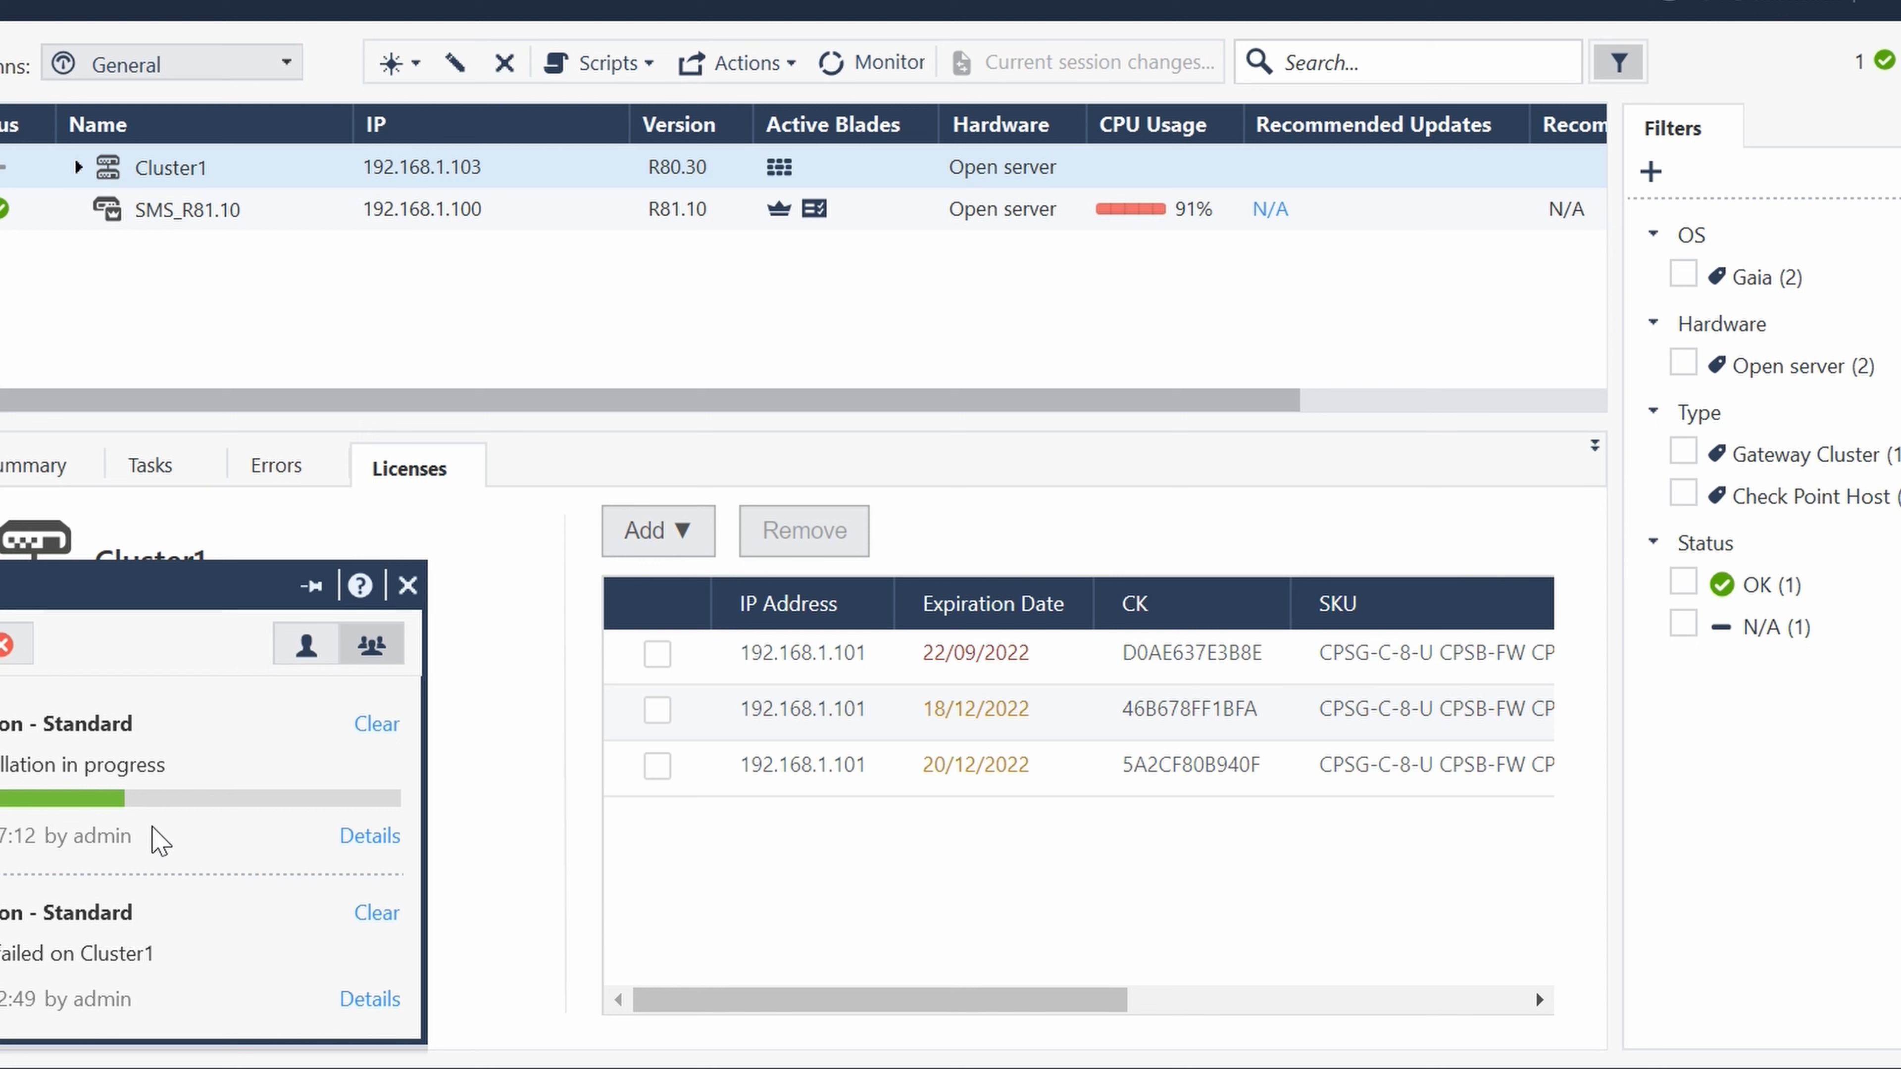
- Switch to PuTTY and open an SSH session to 192.168.1.101, logging in as admin with the account password
key("super+s")
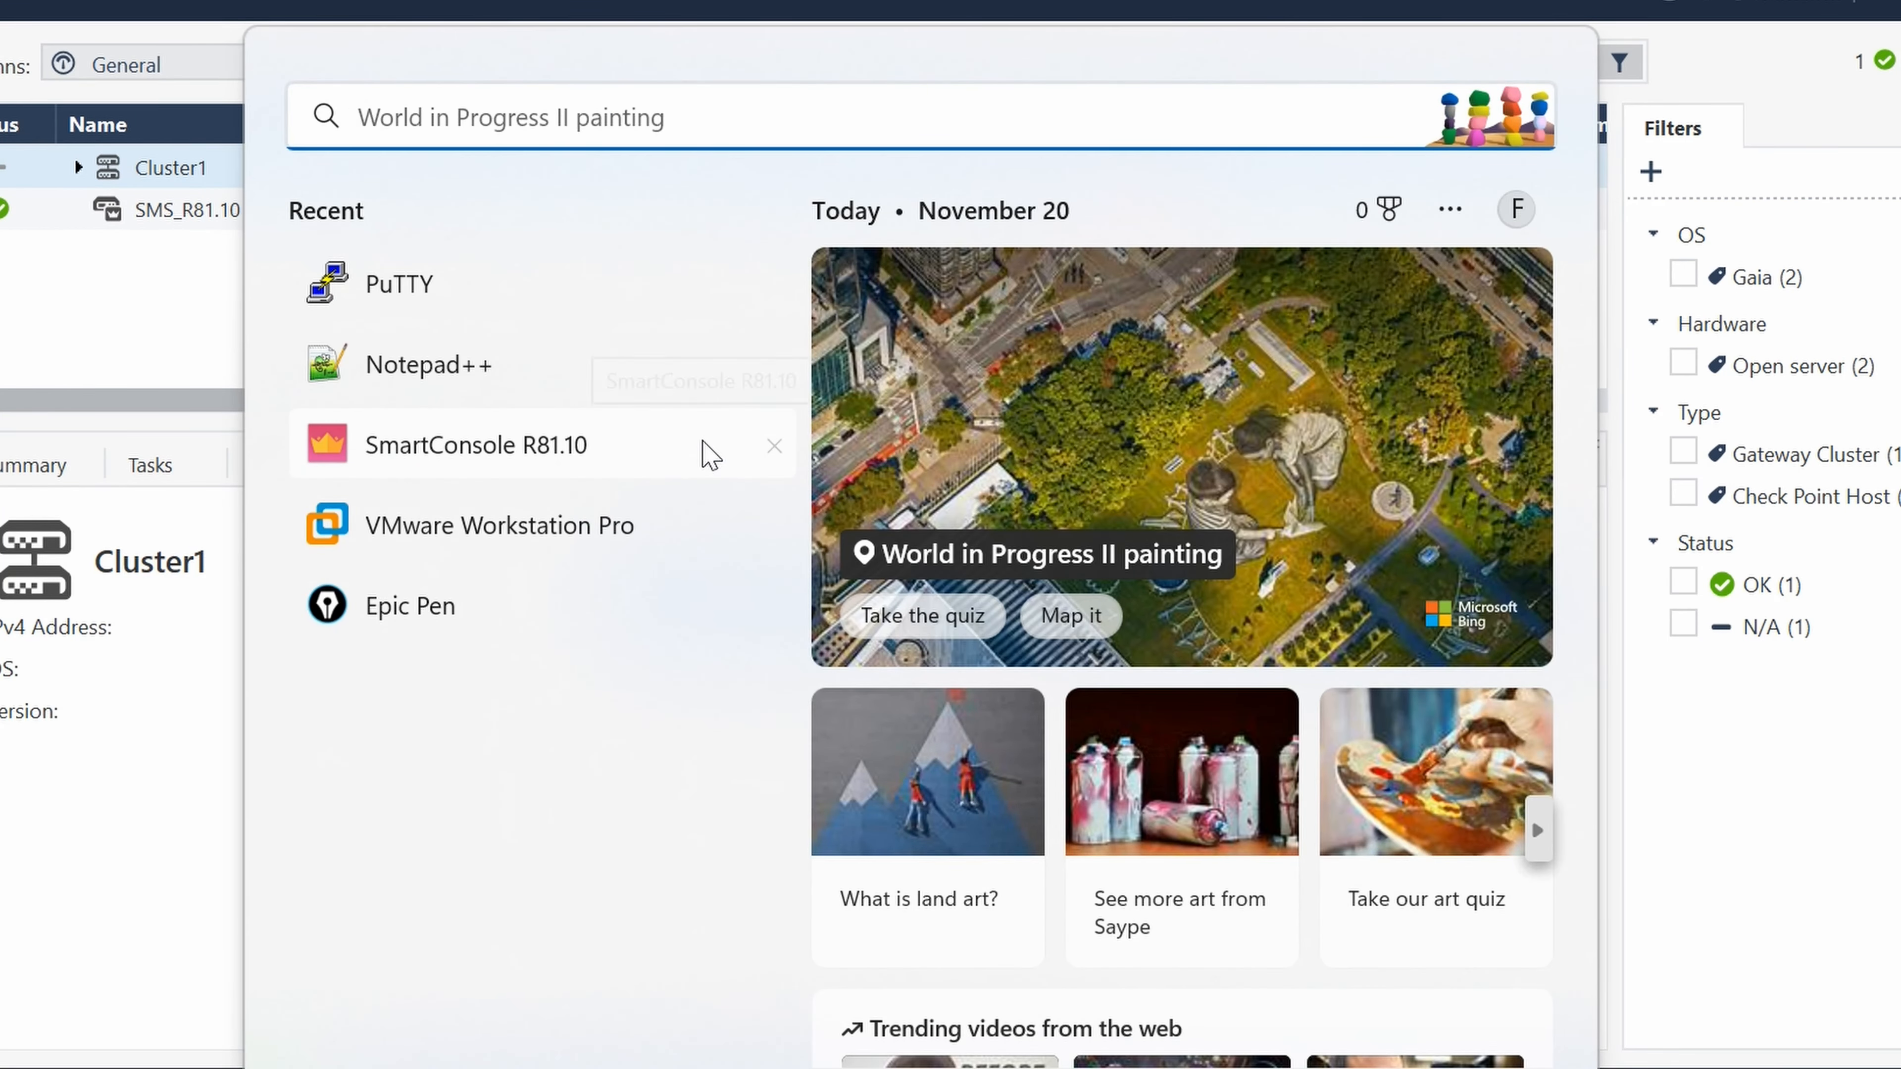
left_click(450, 295)
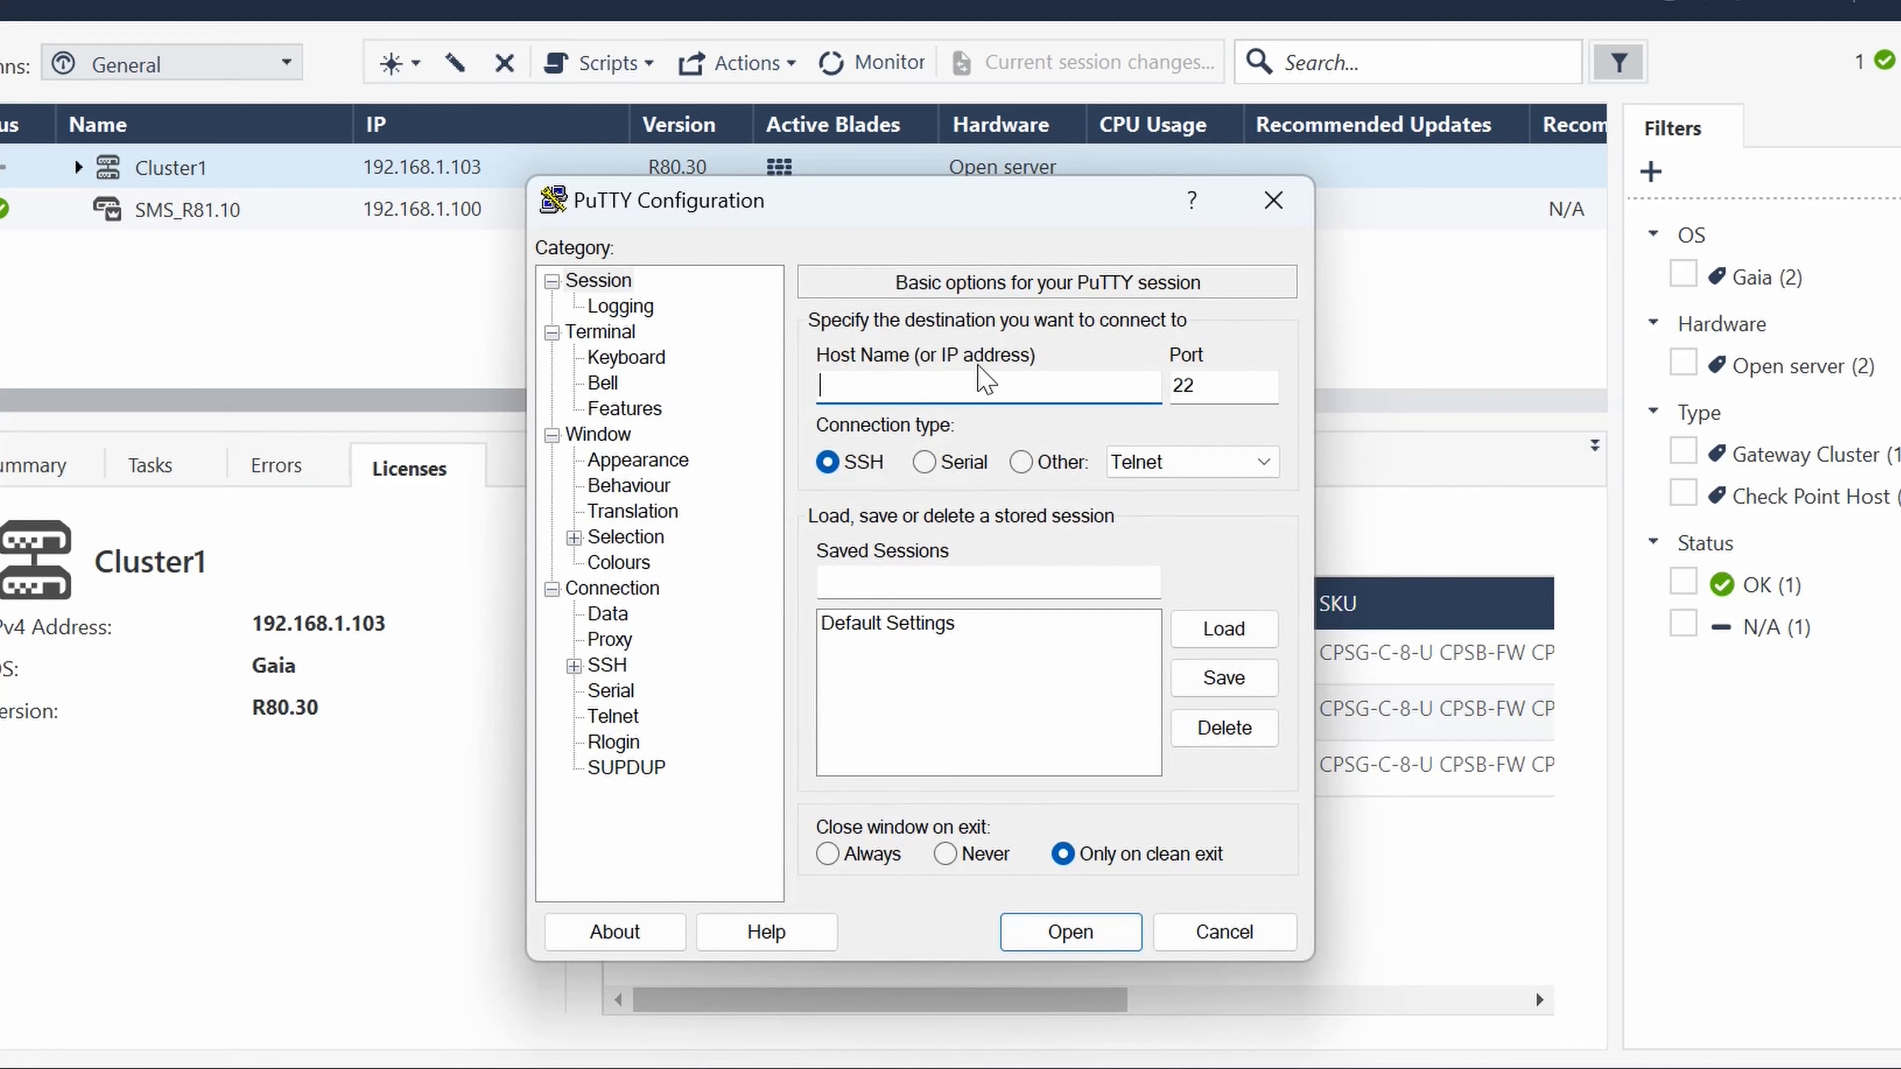
type("192.168.1.101")
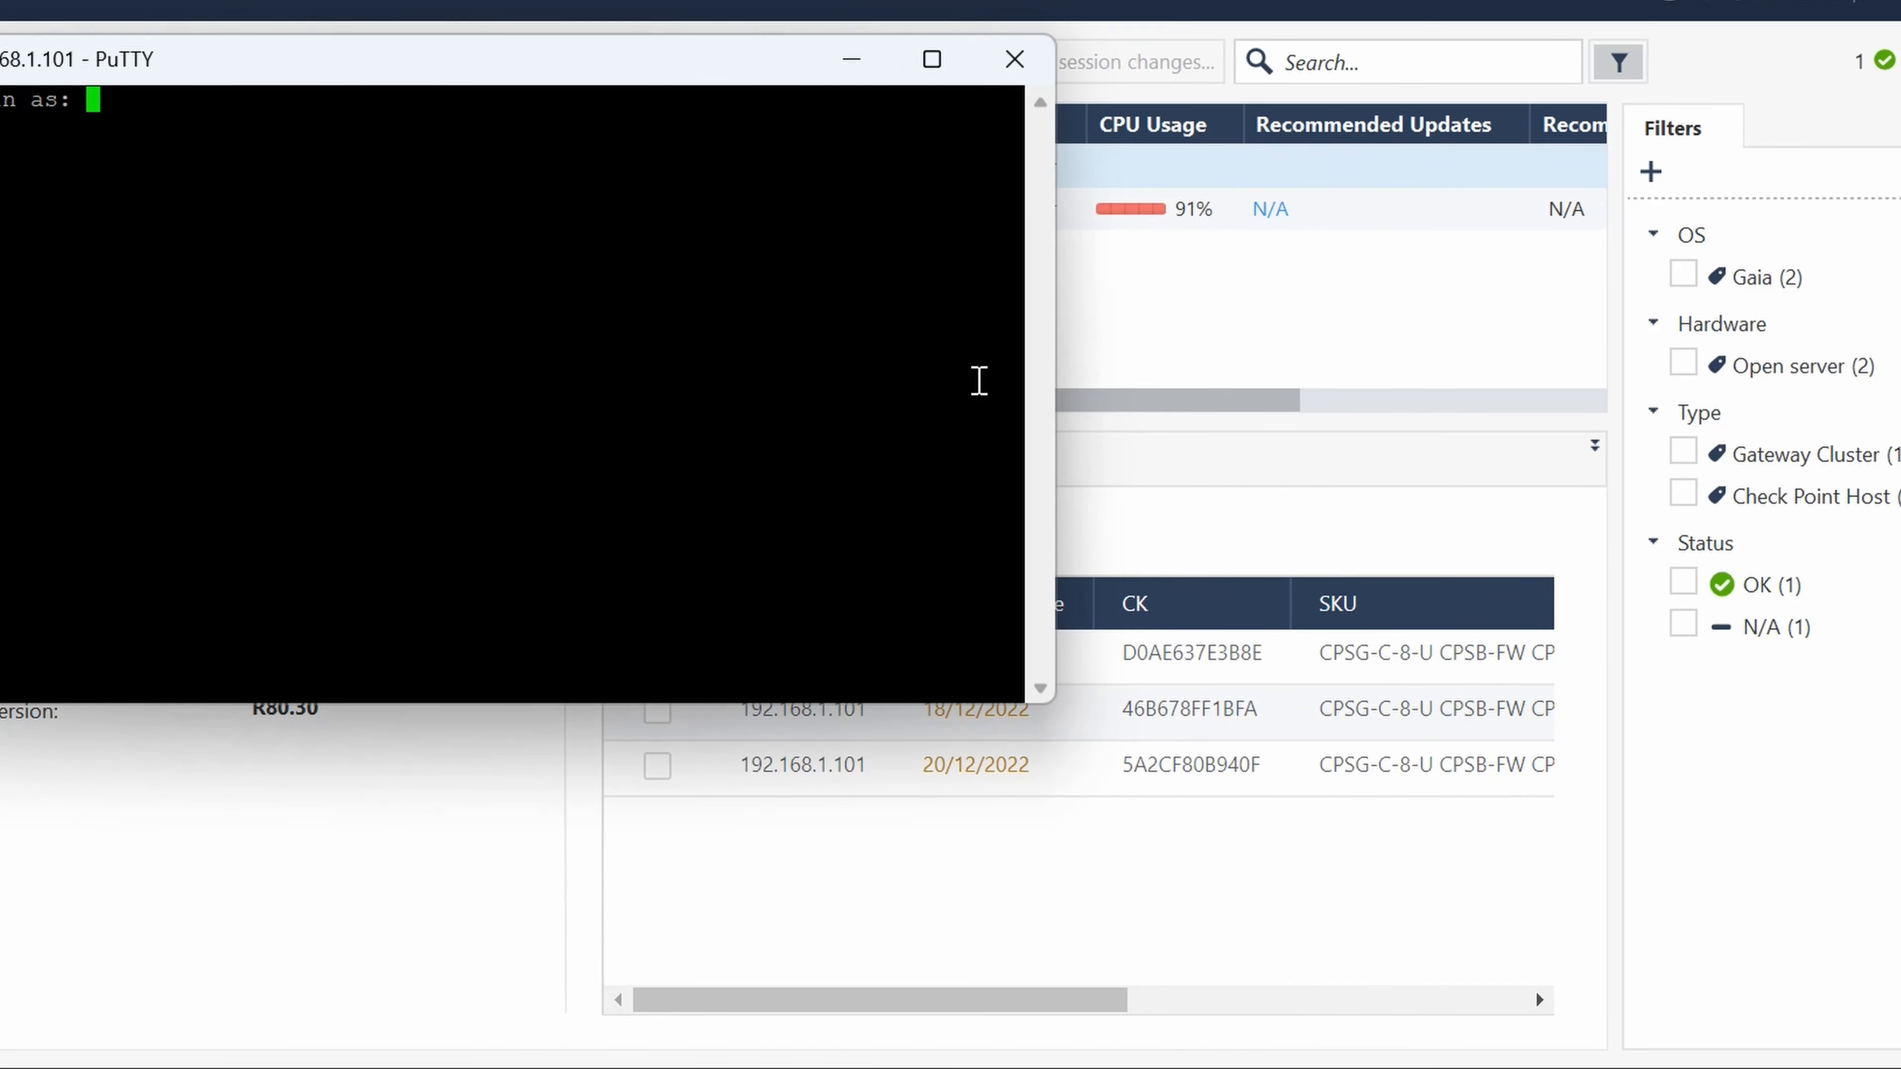
type("admin")
key("Return")
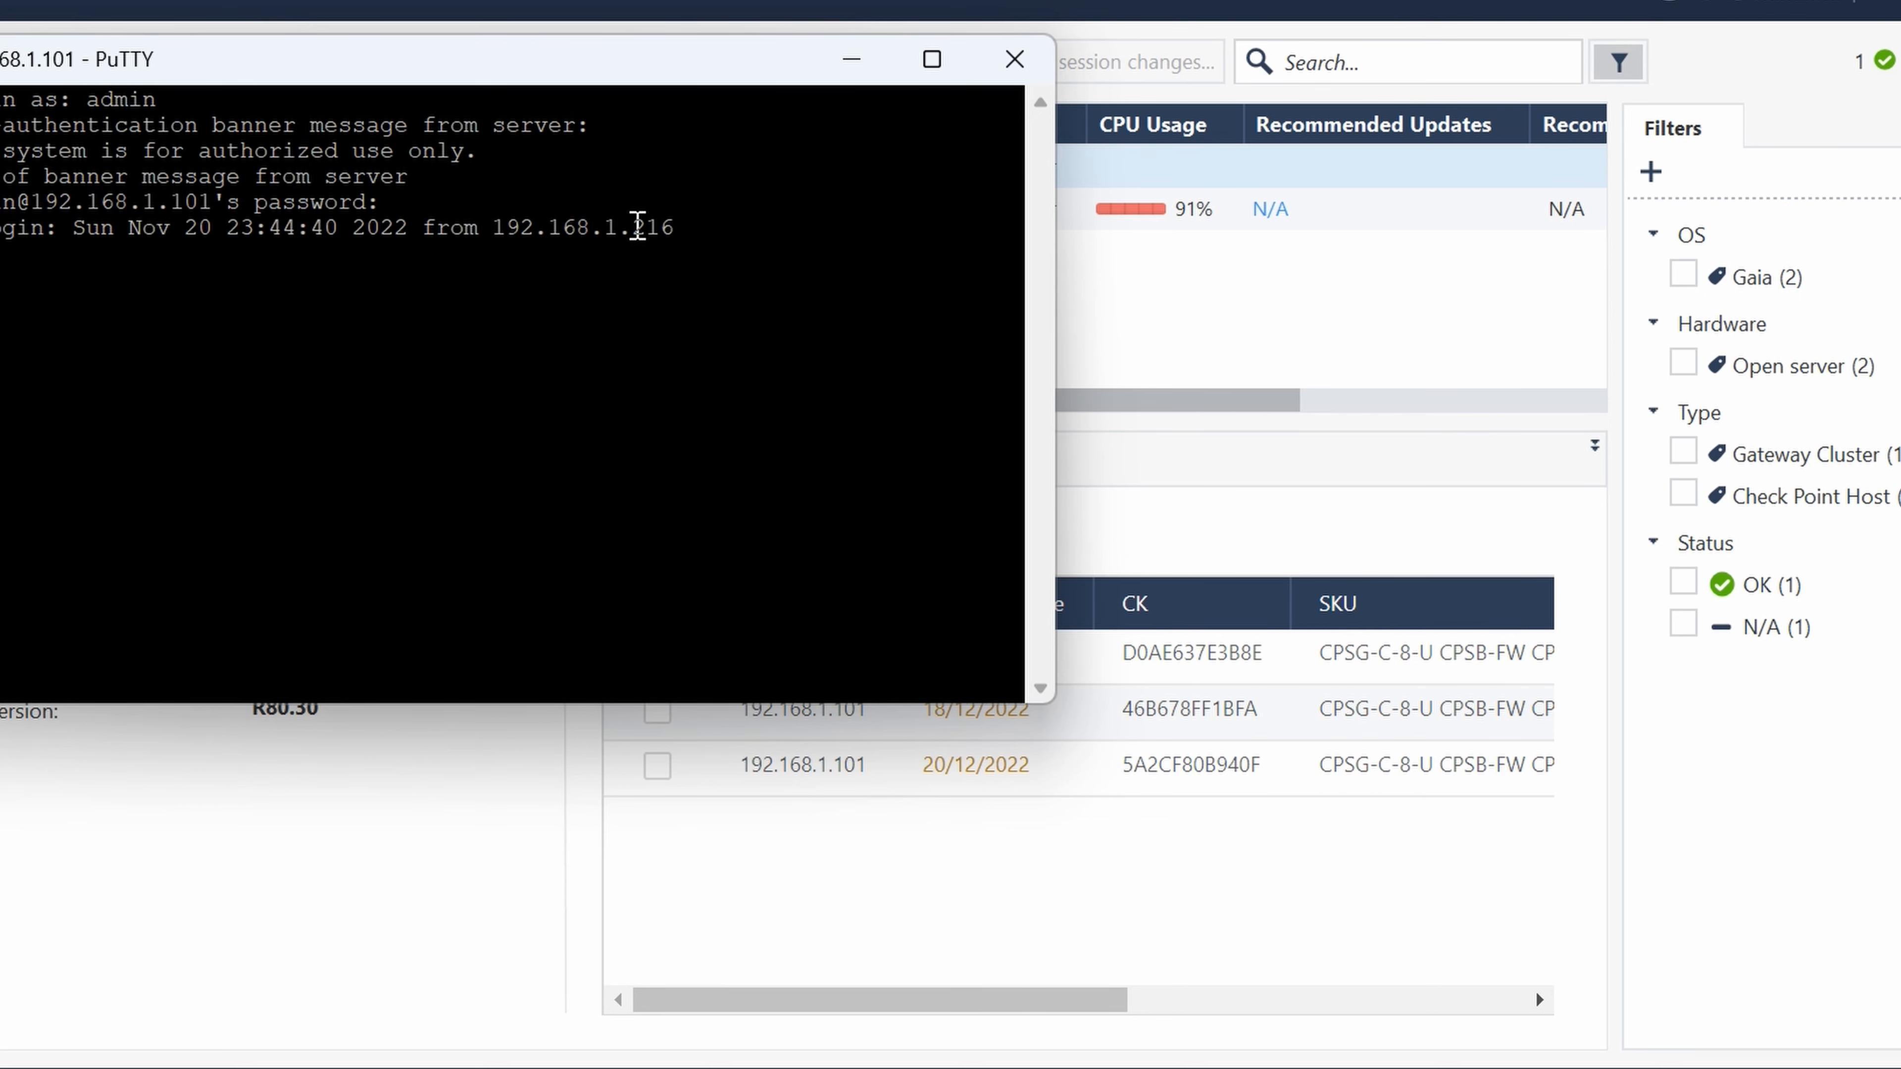
- Enter expert mode on SG1 with the expert password
type("expert")
key("Return")
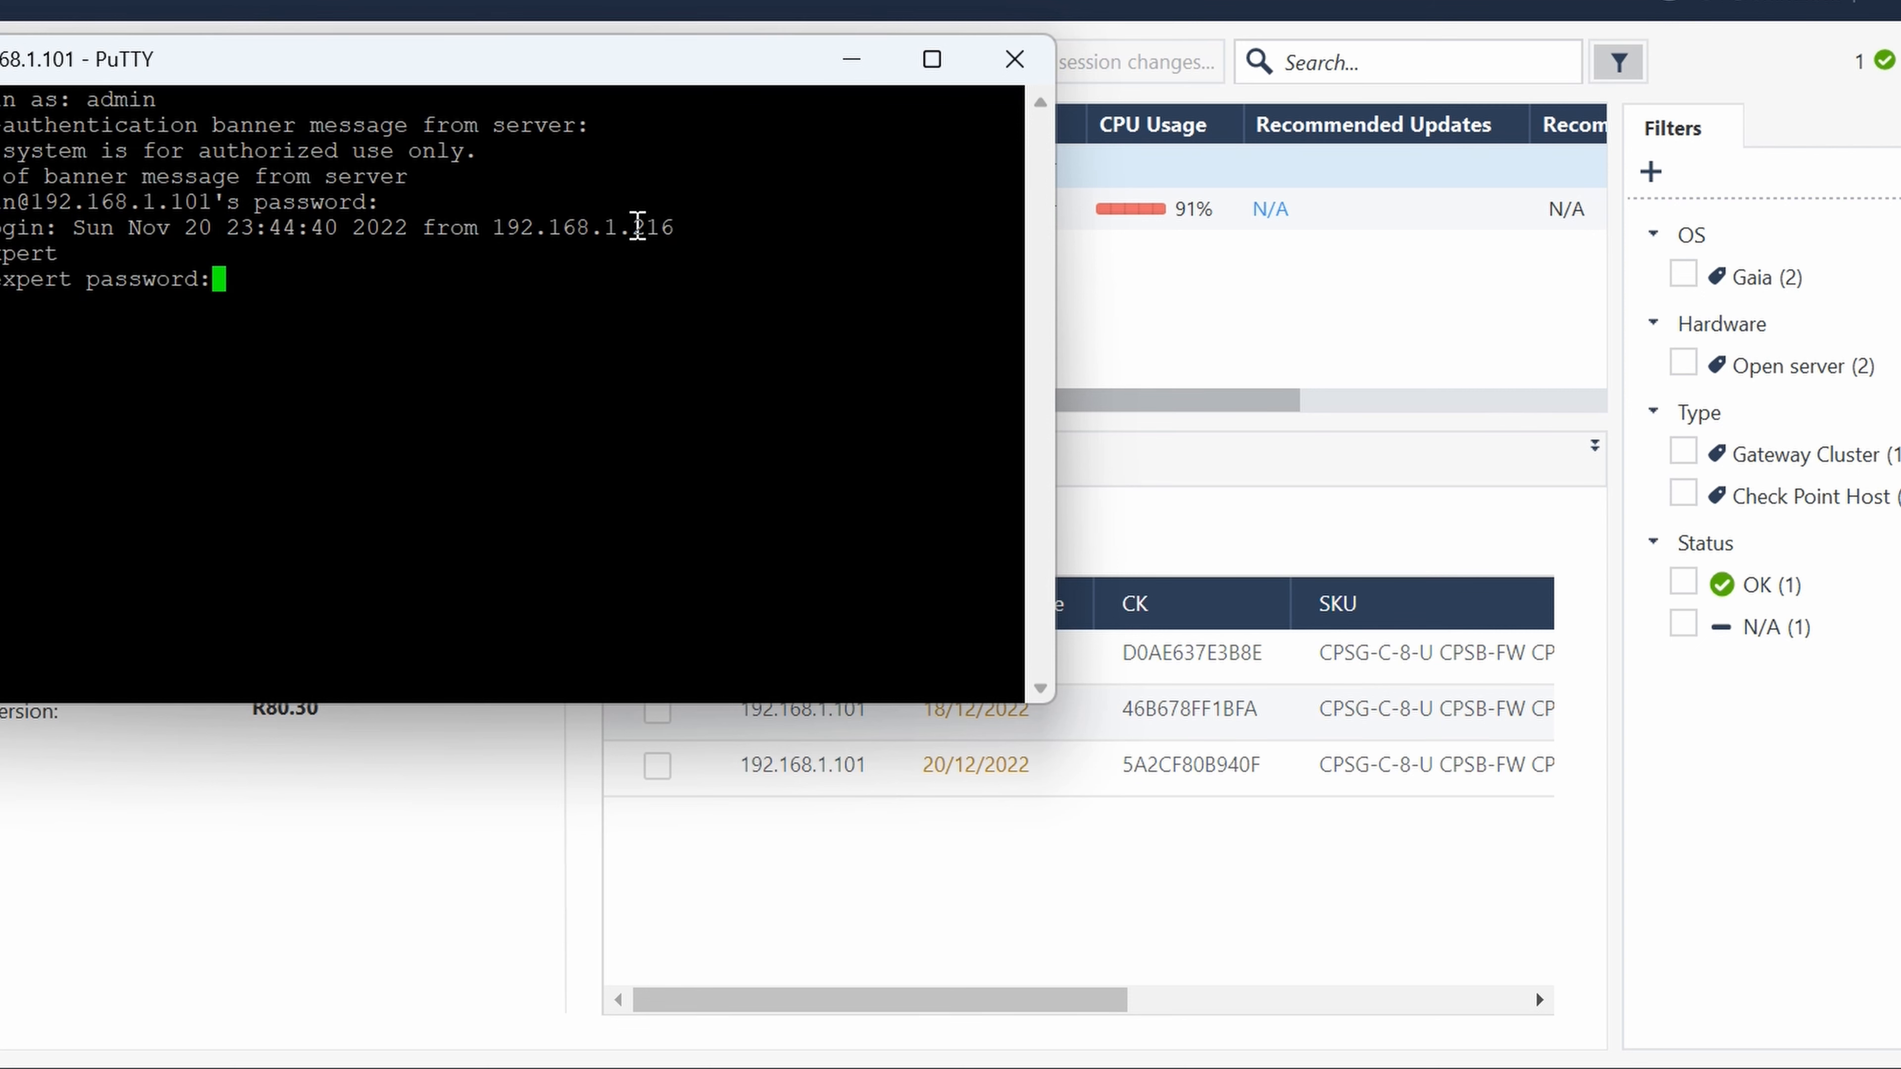
key("Return")
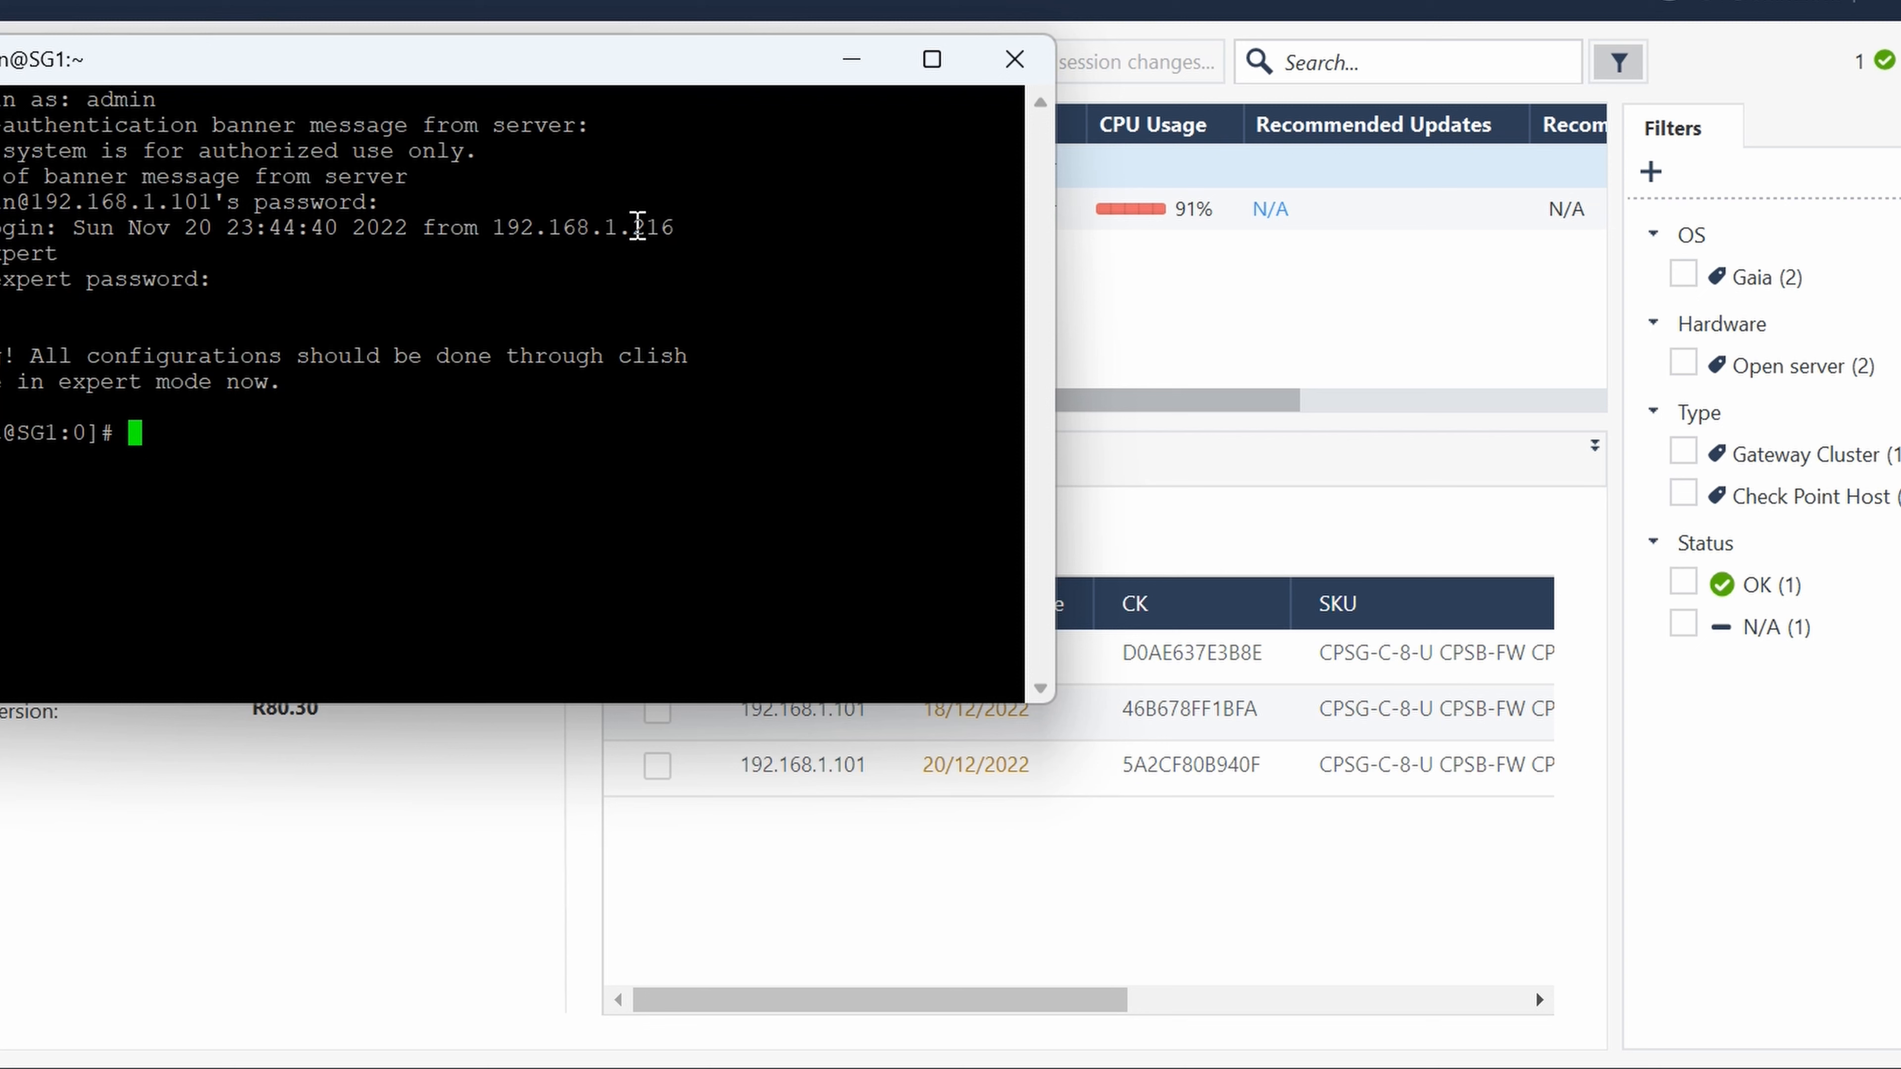
- Run cpview on SG1 to view its CPU and memory overview, moving the terminal clear of the Cluster1 details
type("cpview")
key("Return")
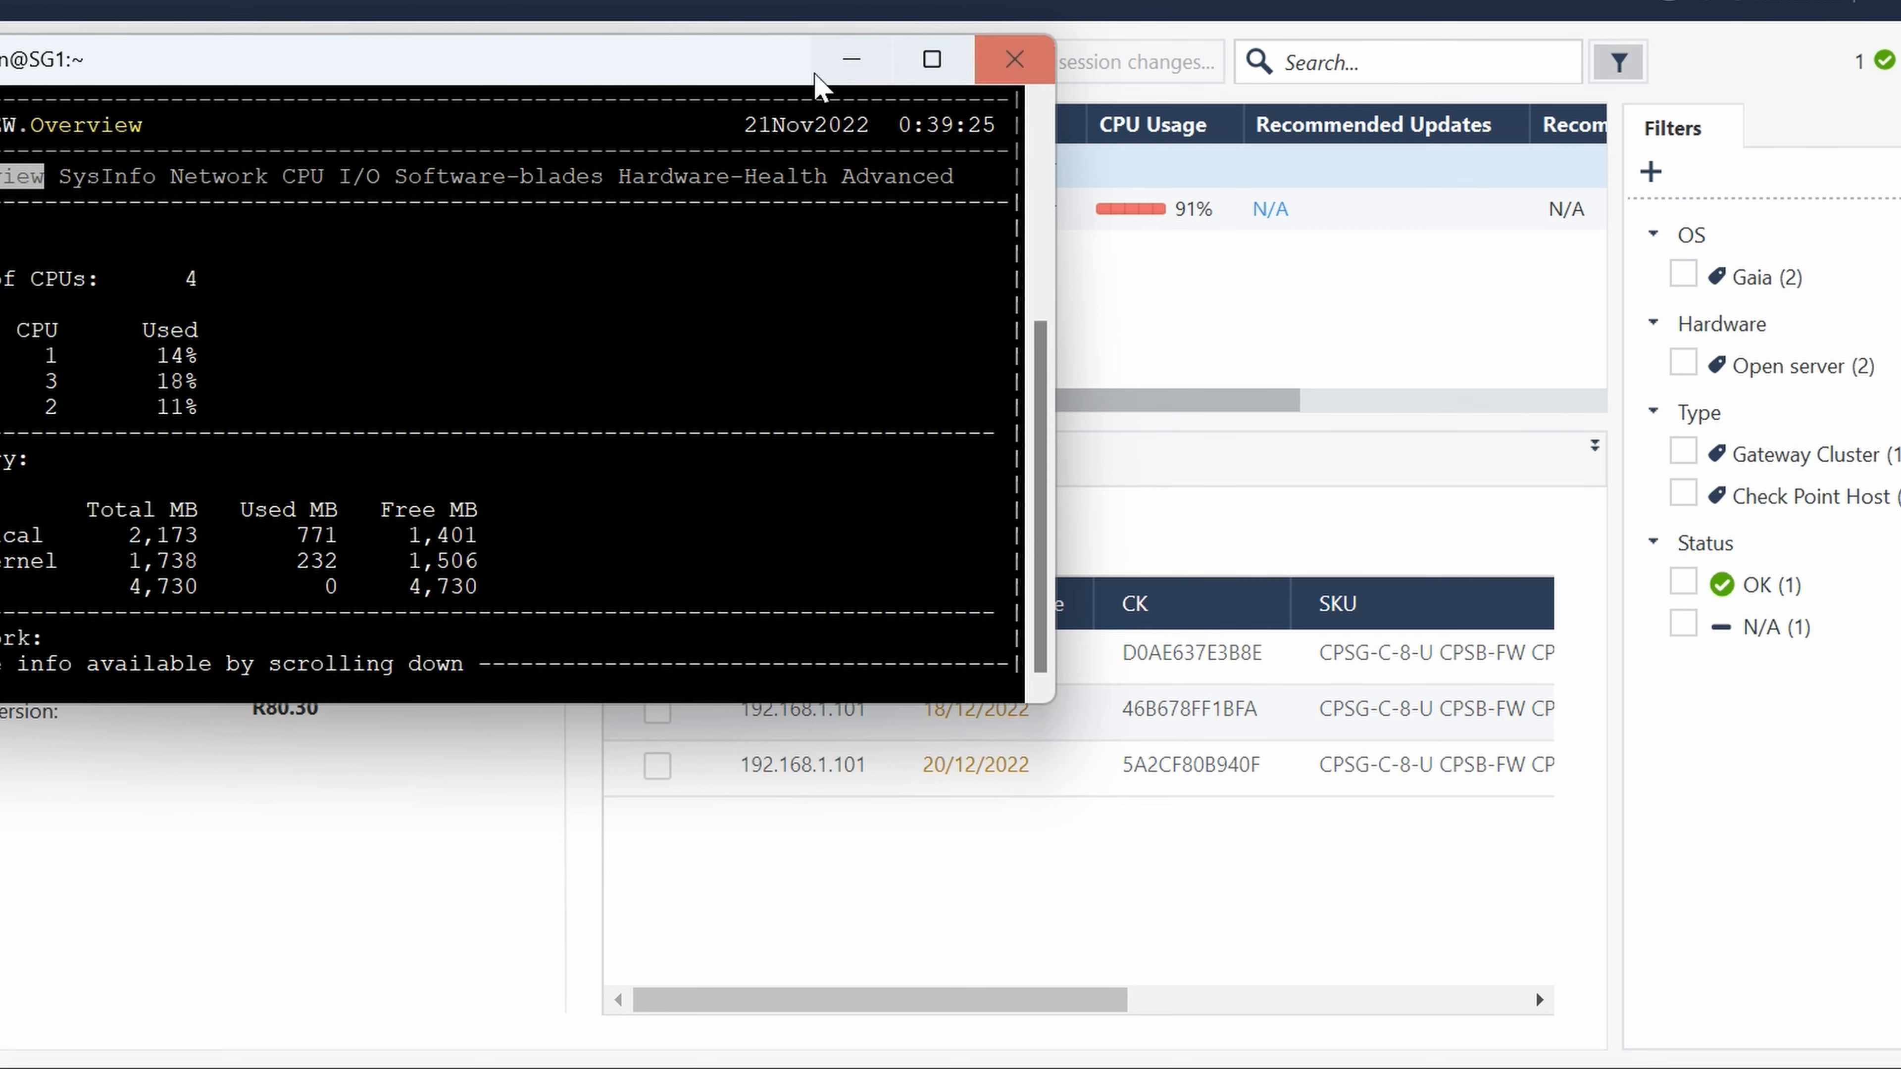
left_click_drag(568, 58, 1343, 115)
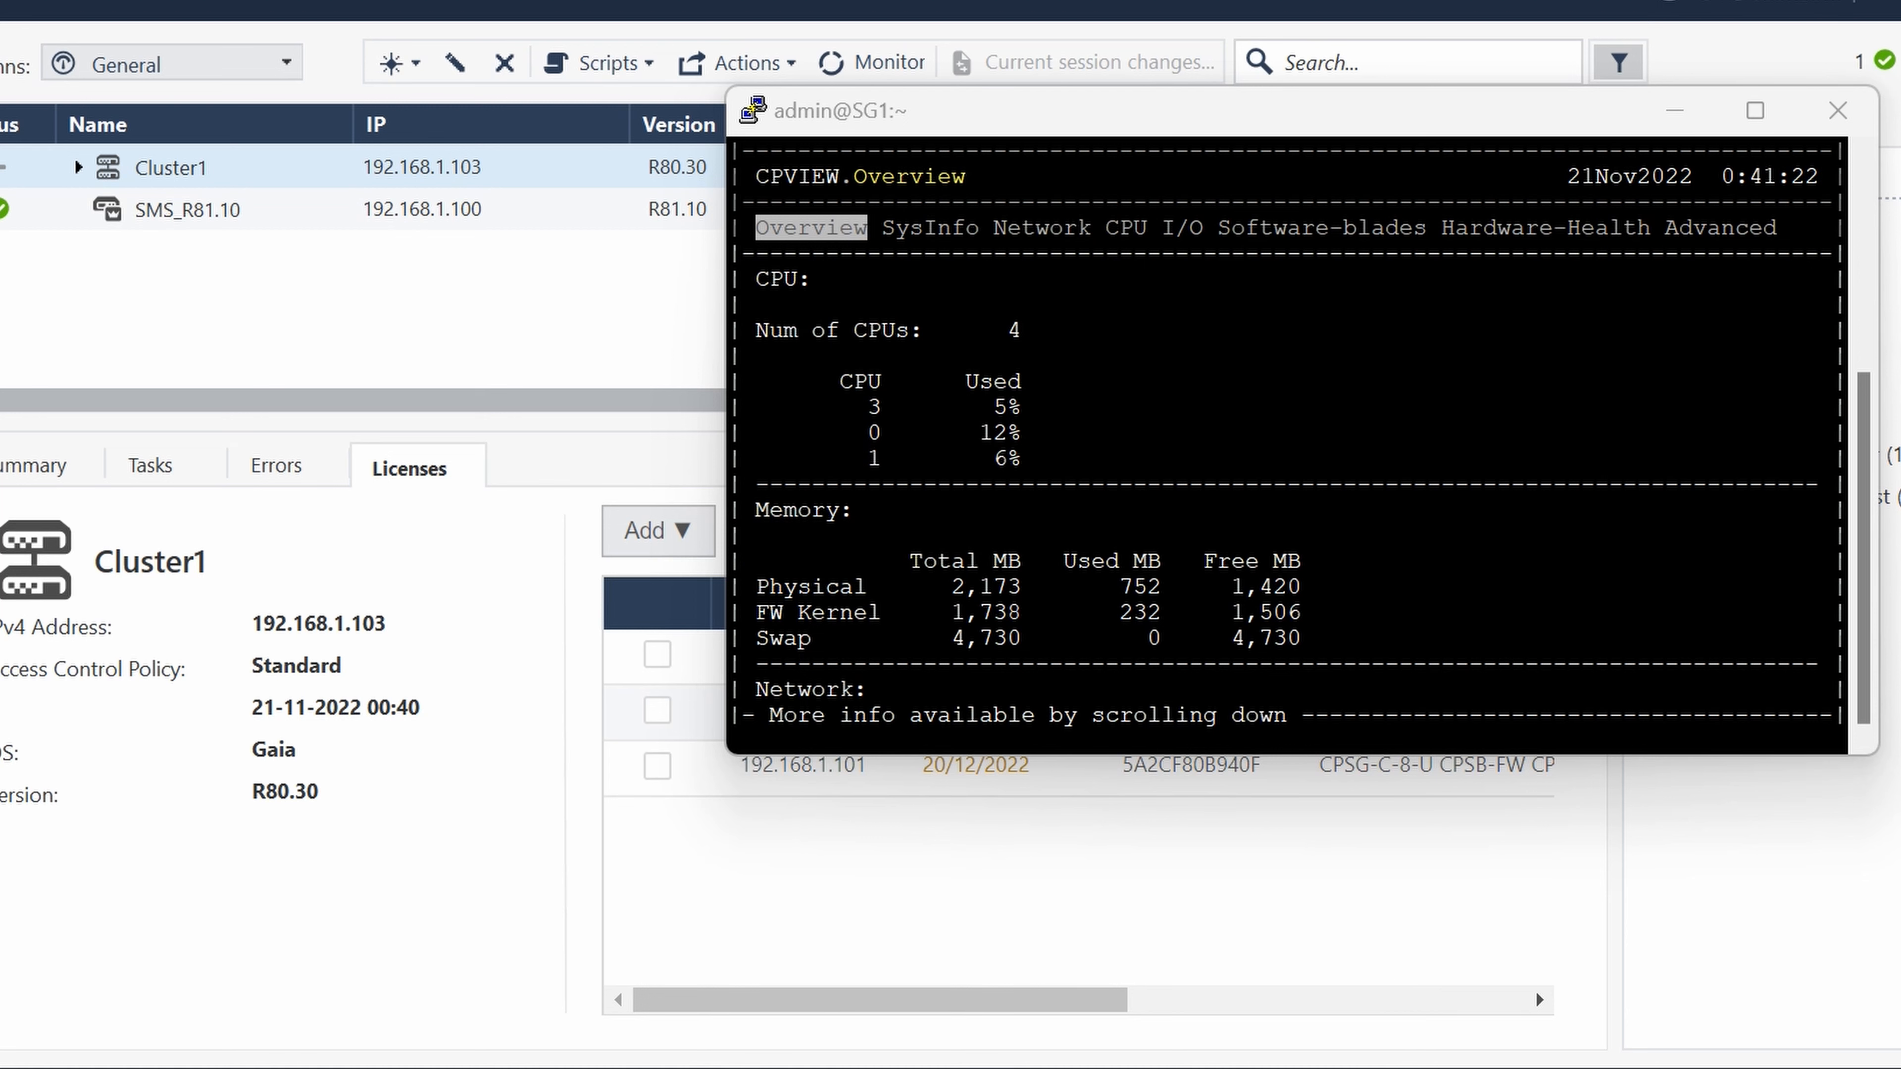
- Check the Standard policy installation task for Cluster1 in SmartConsole, then return to the PuTTY session and maximize it
left_click(15, 1066)
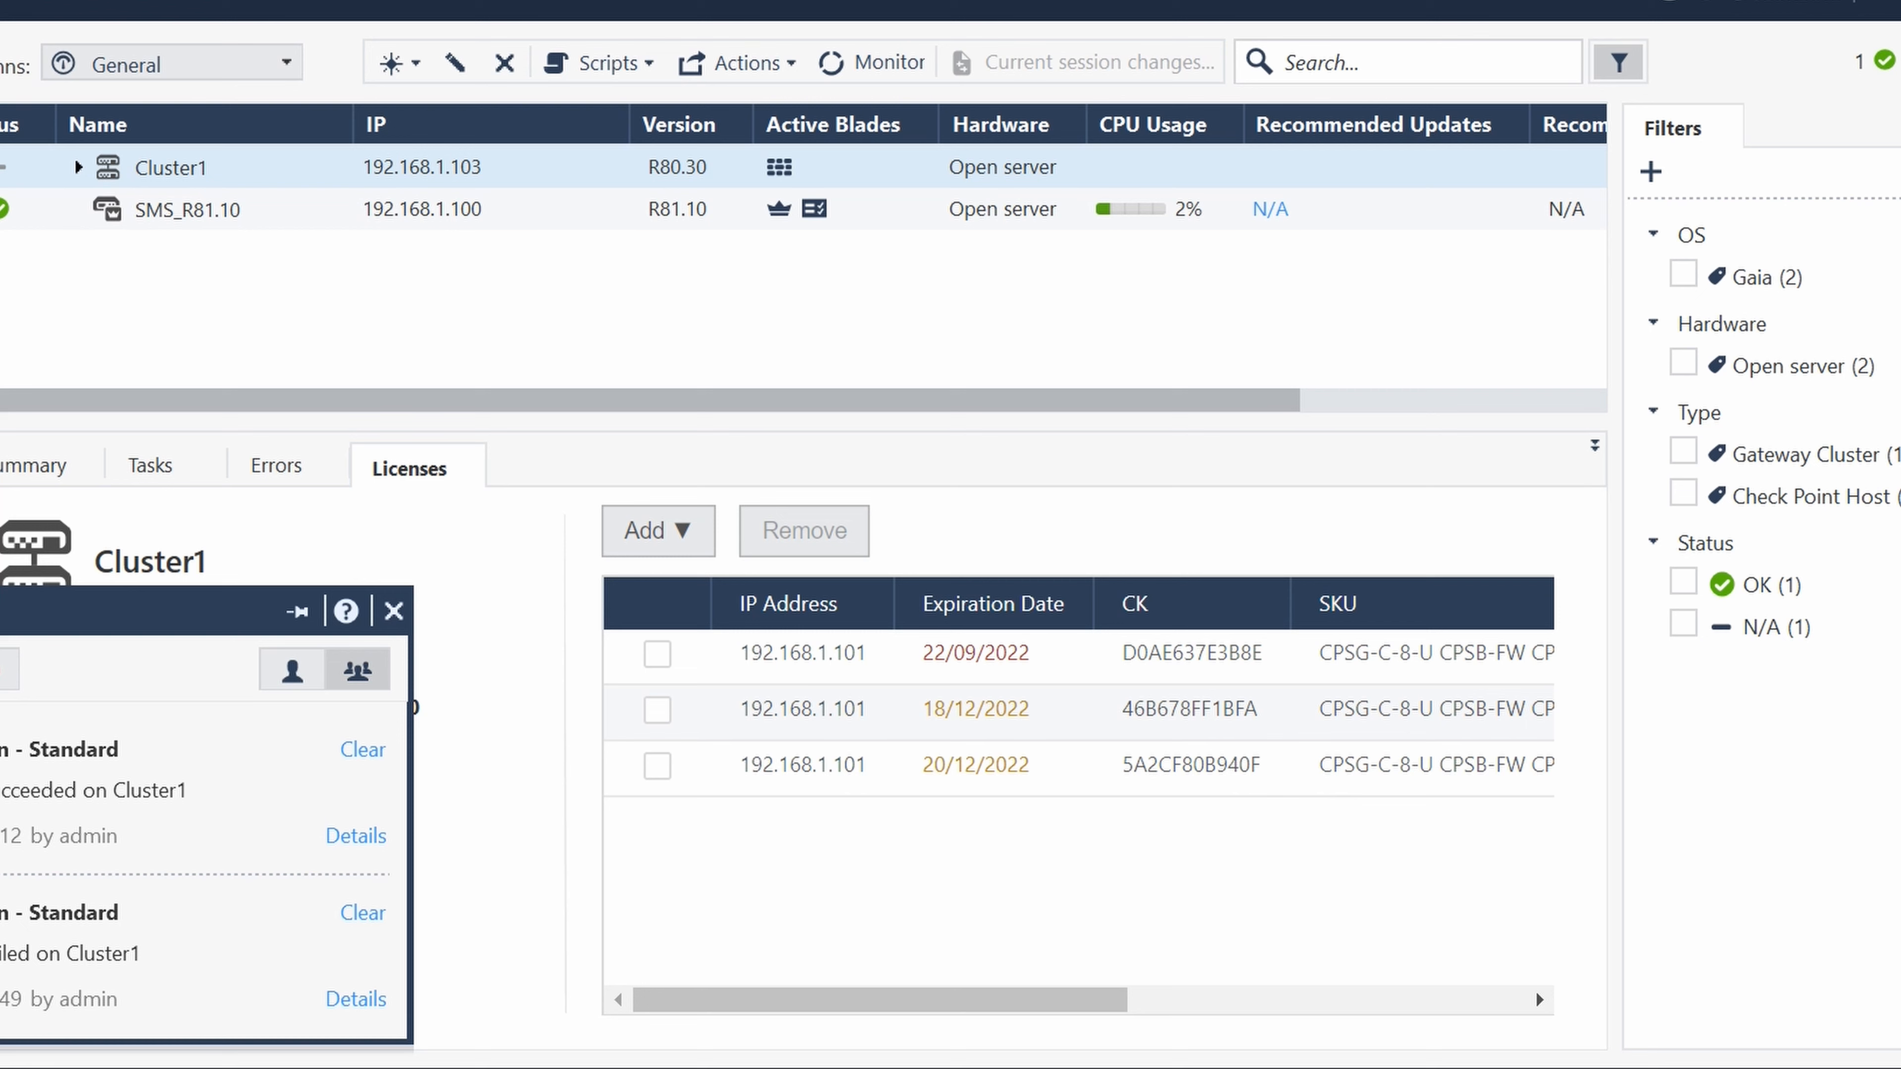
left_click(1493, 1067)
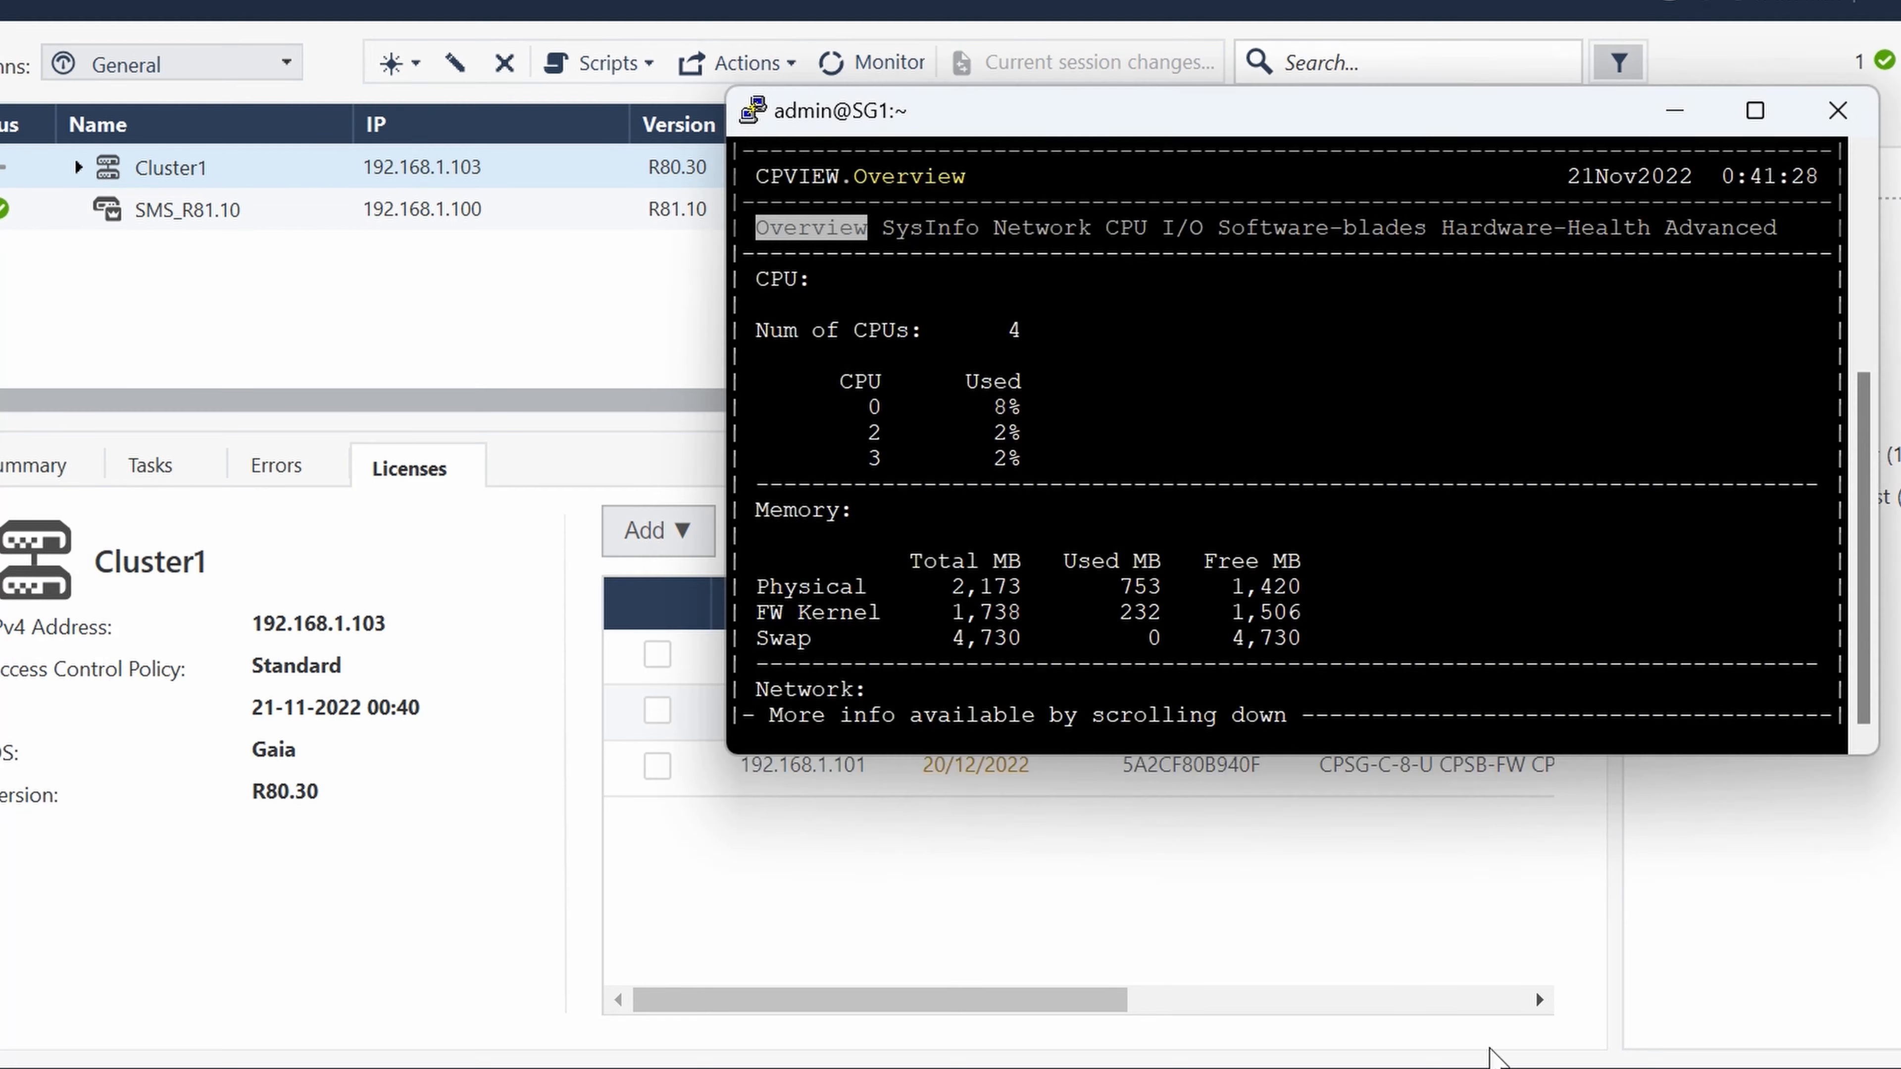
left_click(1767, 125)
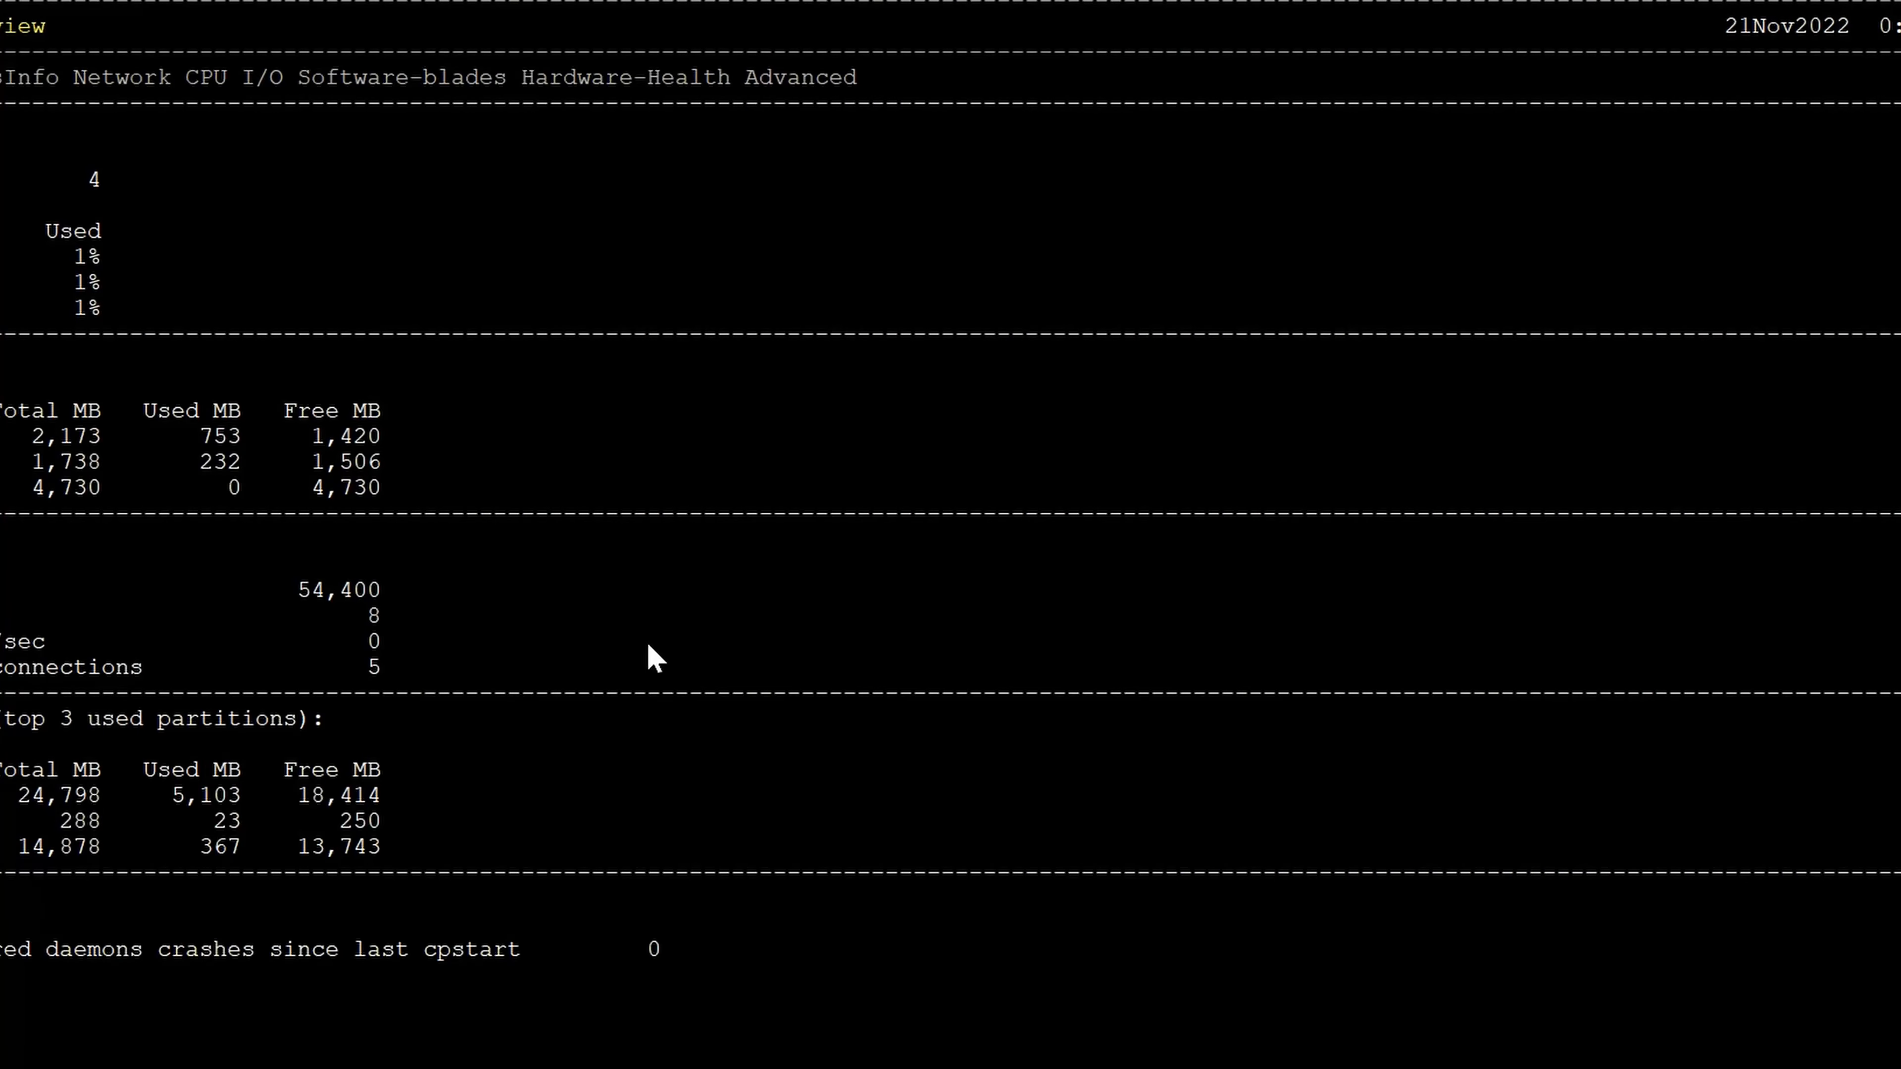
- Quit cpview and run cphaprob stat, examining the state, name and unique address of both cluster members
key("q")
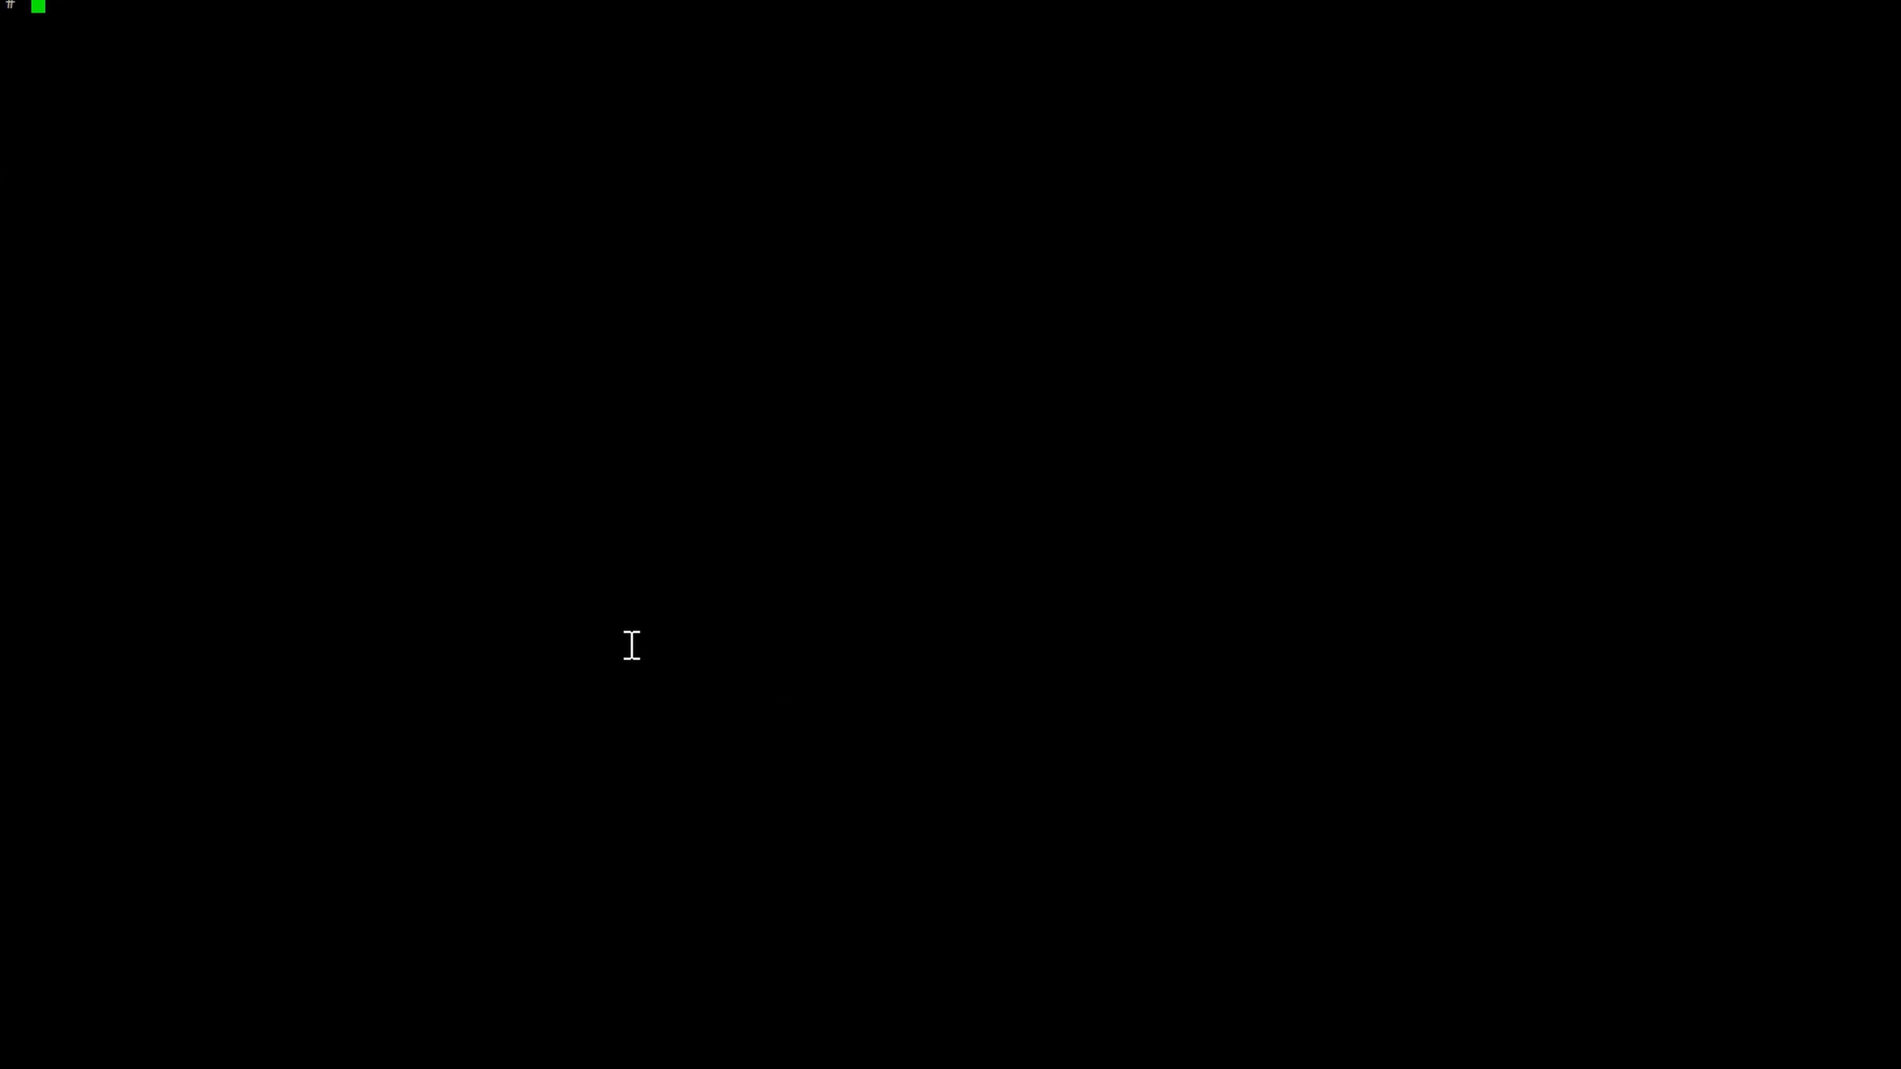
type("cphaprob stat")
key("Return")
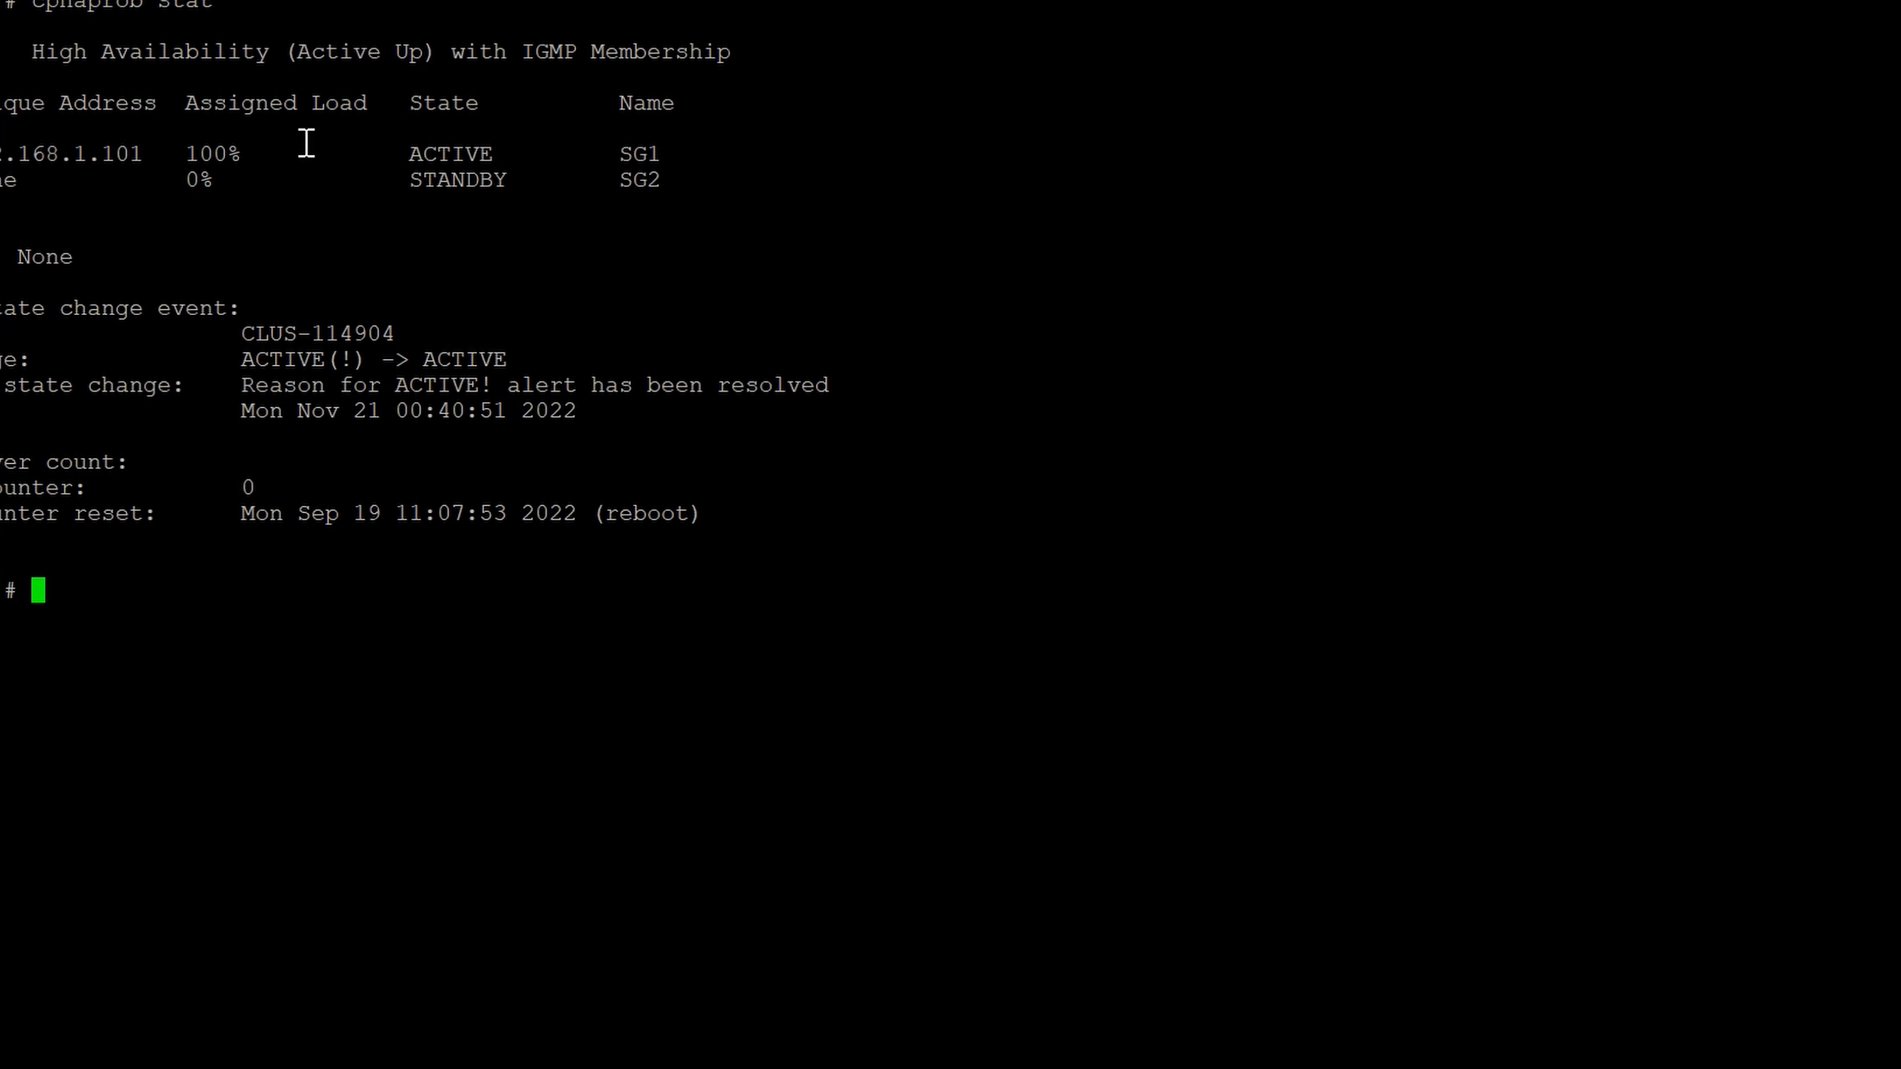
left_click_drag(398, 154, 476, 181)
left_click_drag(605, 153, 499, 216)
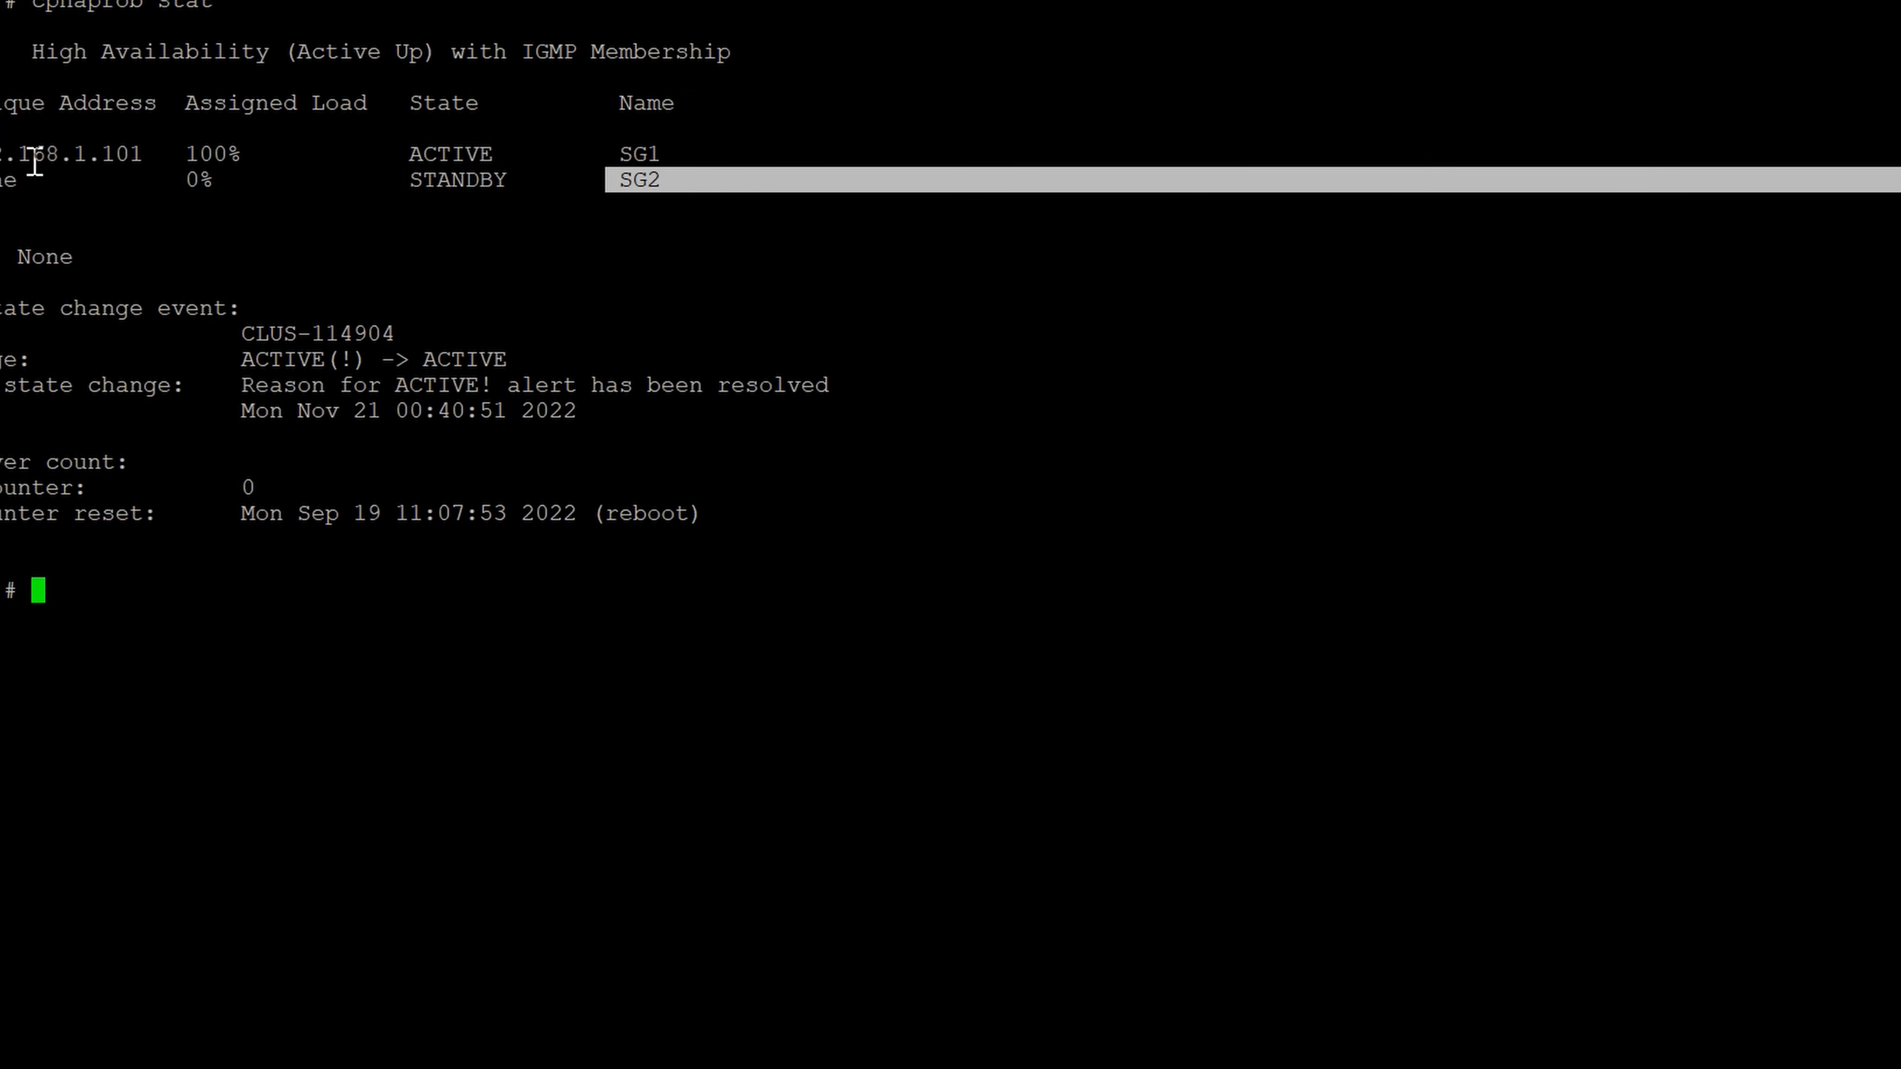
left_click_drag(4, 158, 152, 155)
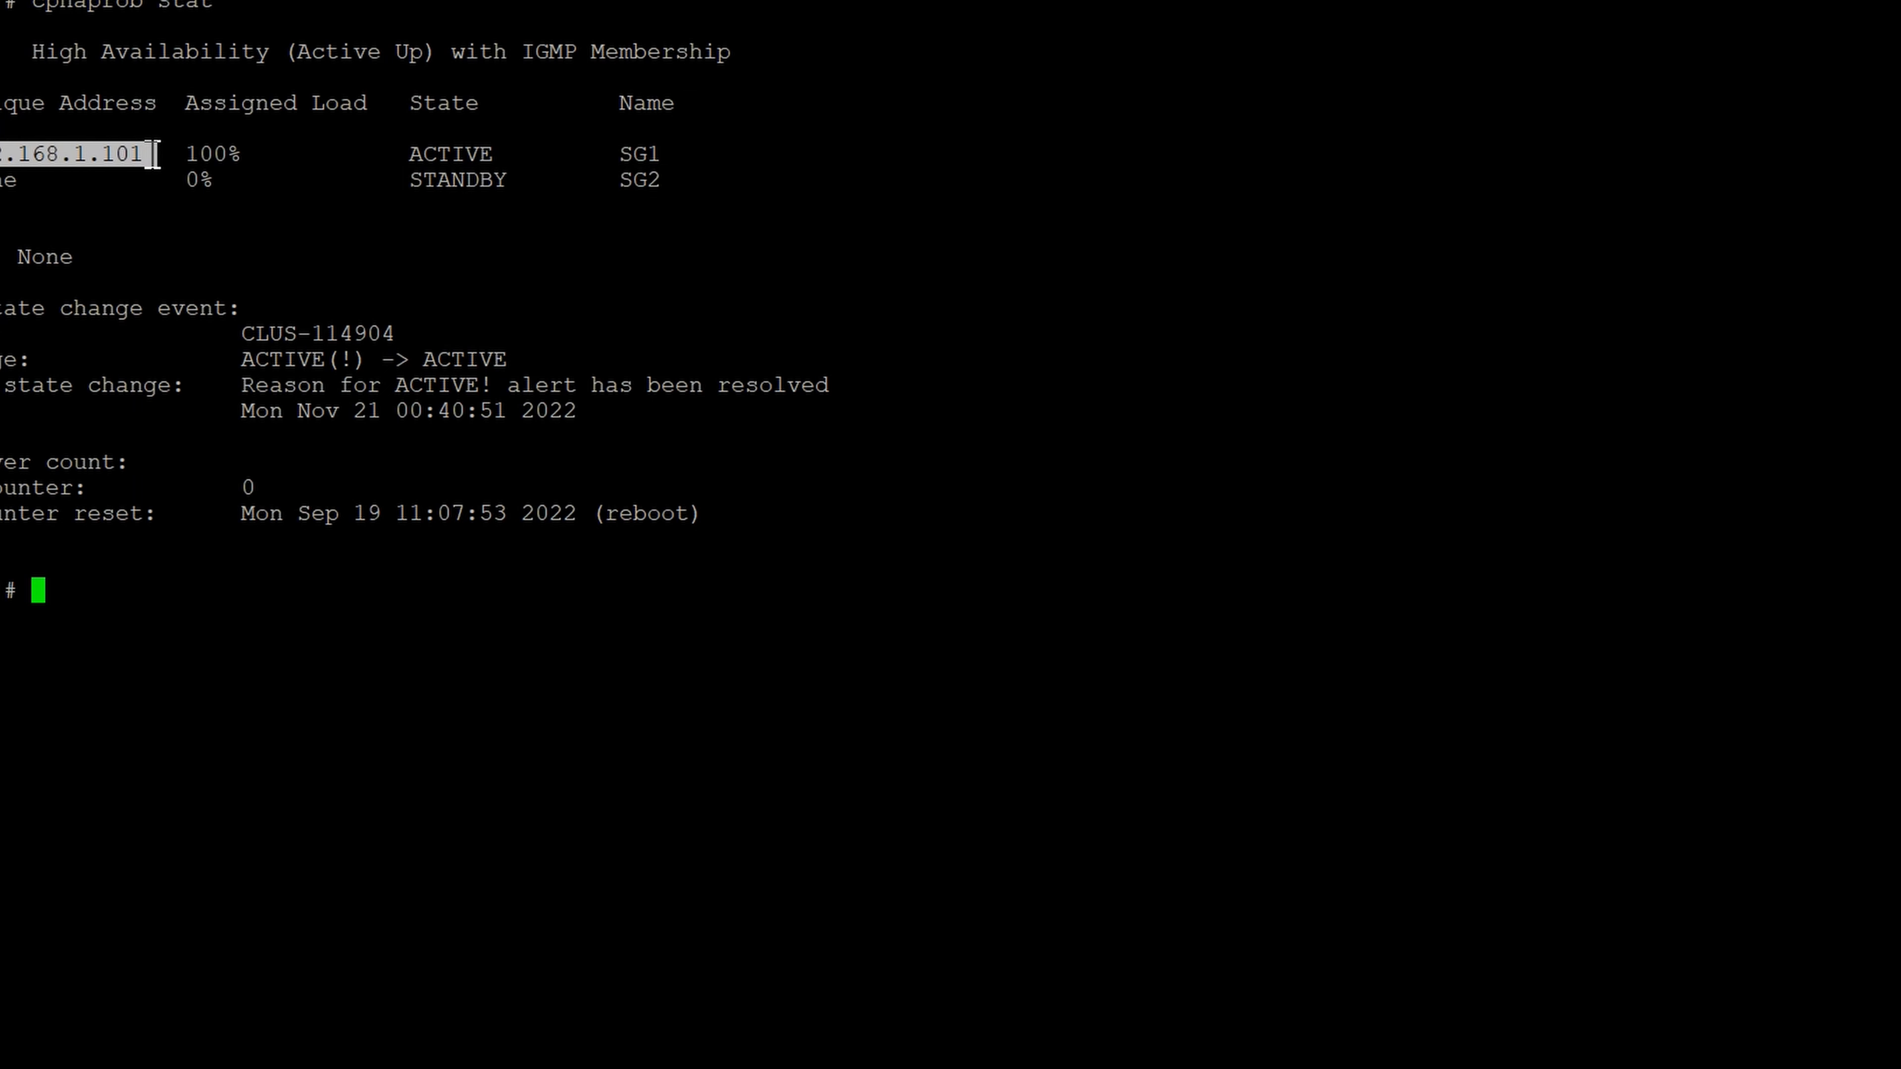
left_click_drag(0, 179, 29, 177)
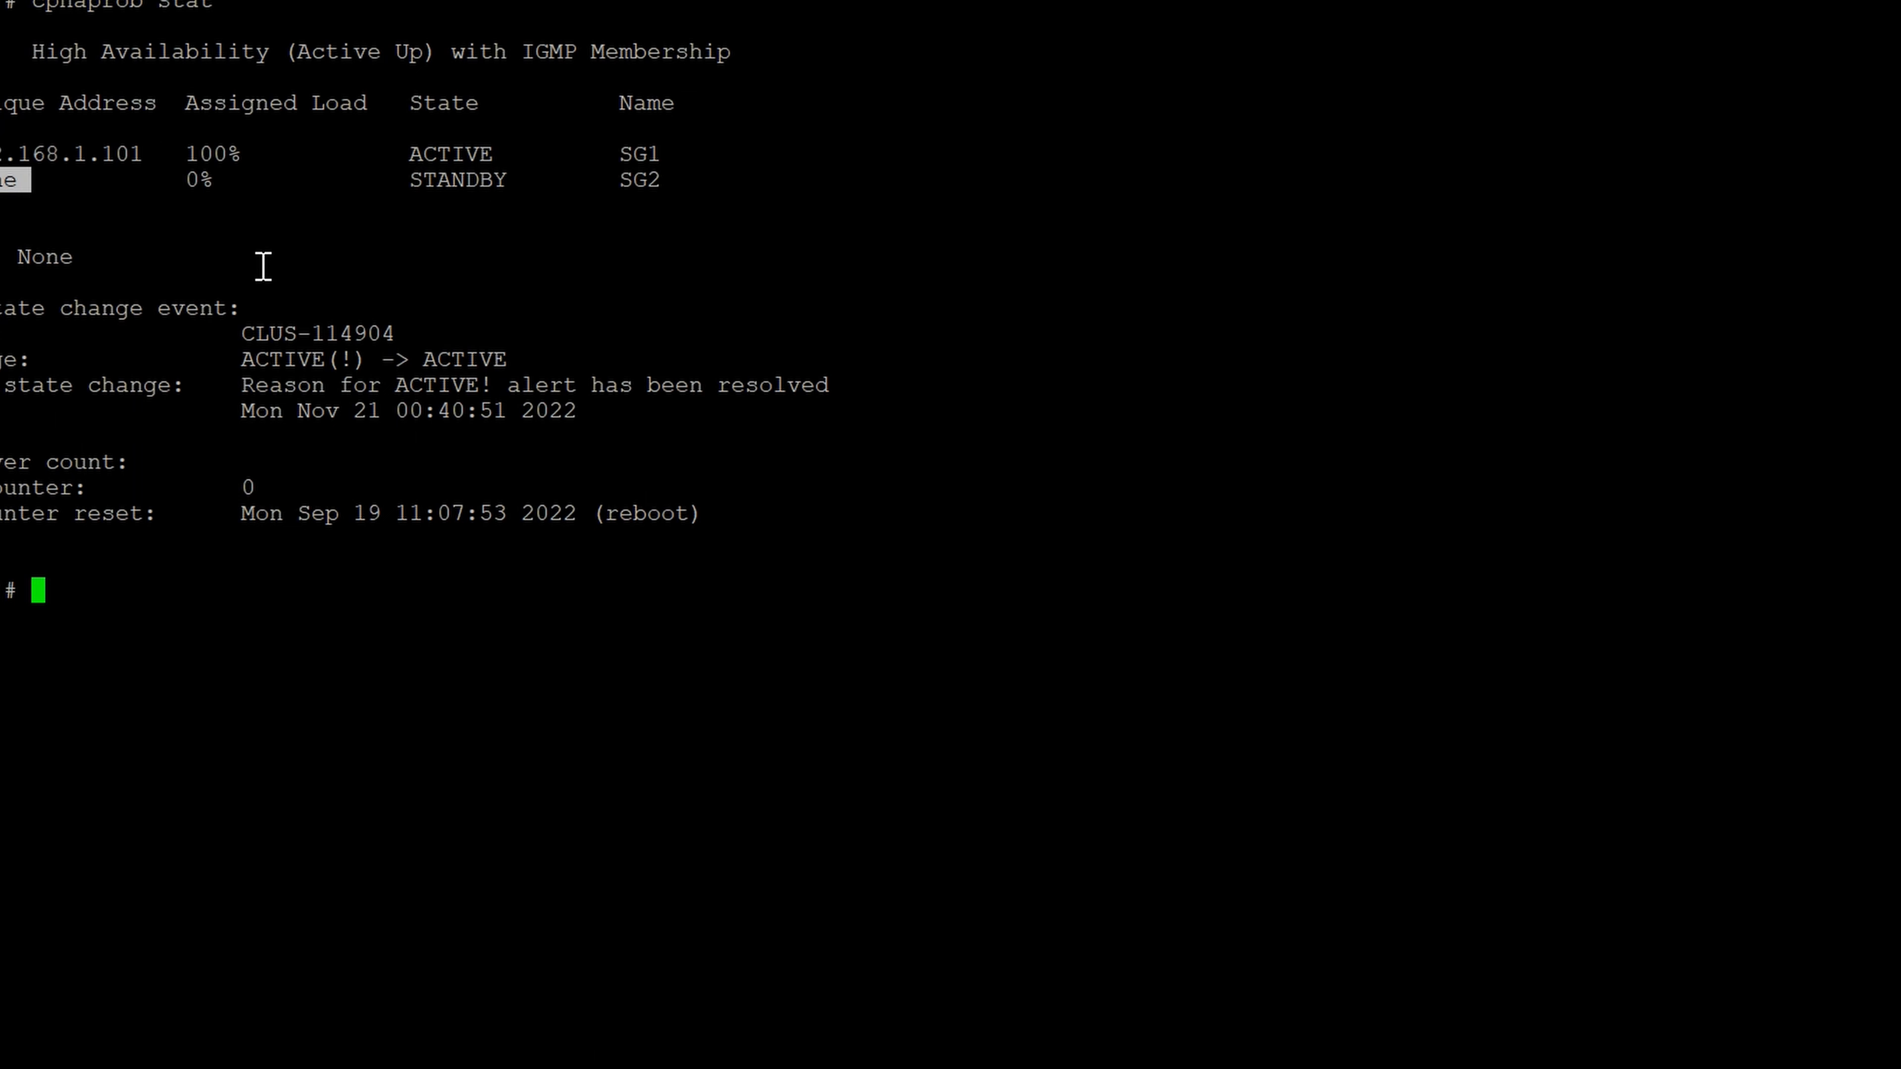
left_click_drag(2, 155, 139, 153)
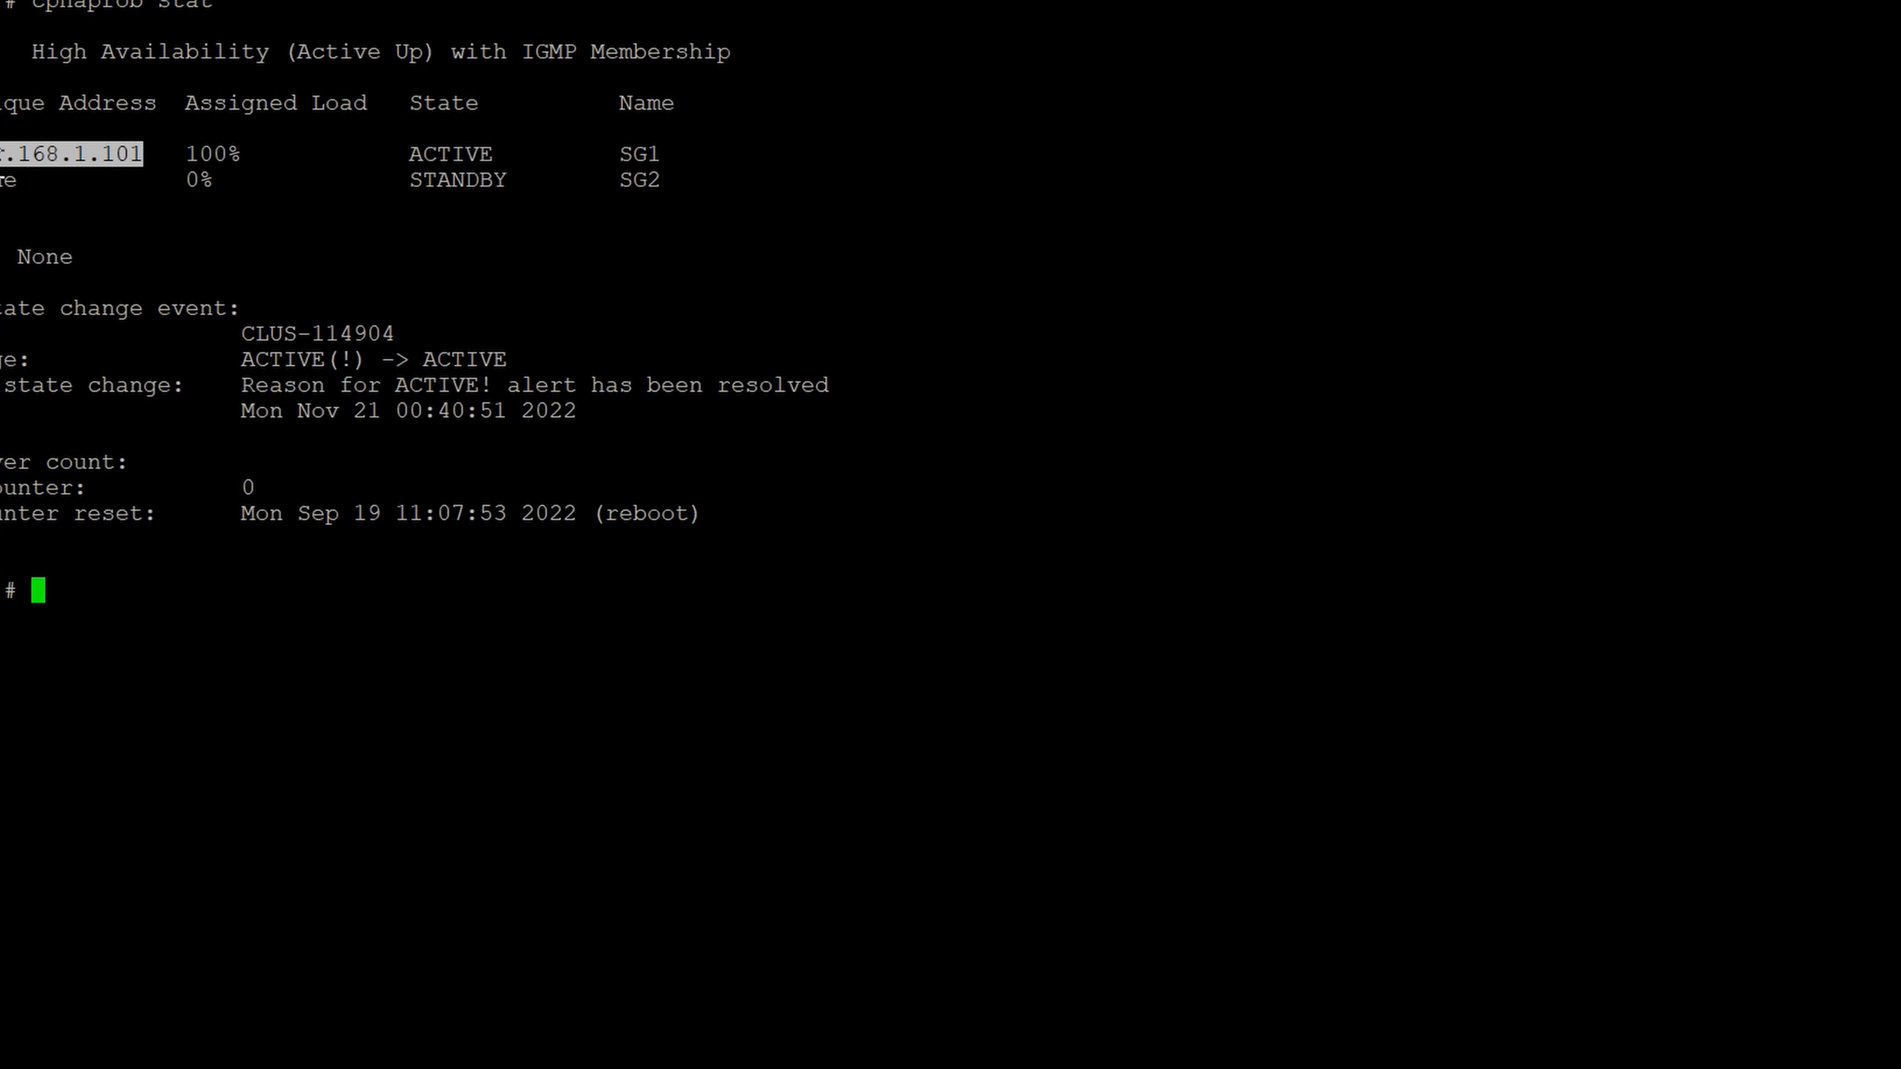
left_click_drag(3, 179, 59, 180)
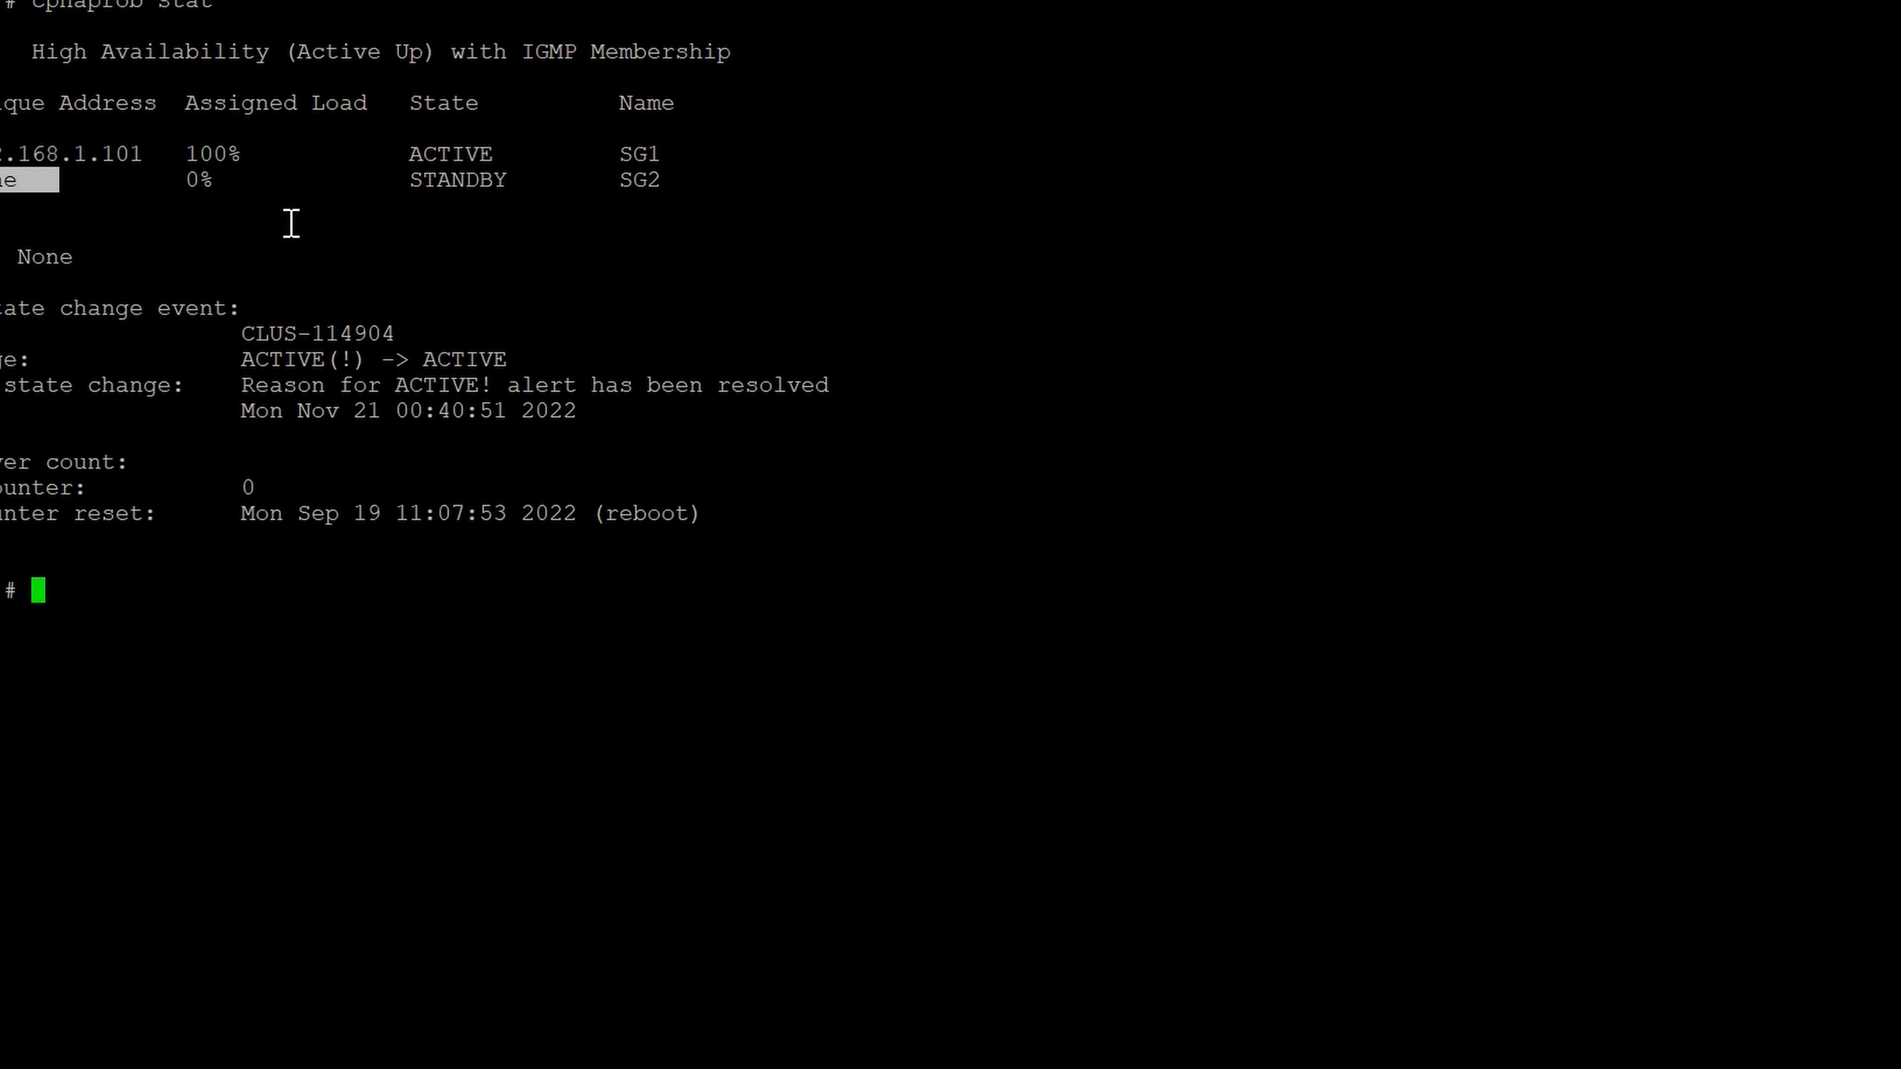
- Rerun cphaprob stat and compare the unique addresses of SG1 and SG2 with the previous output
key("Up")
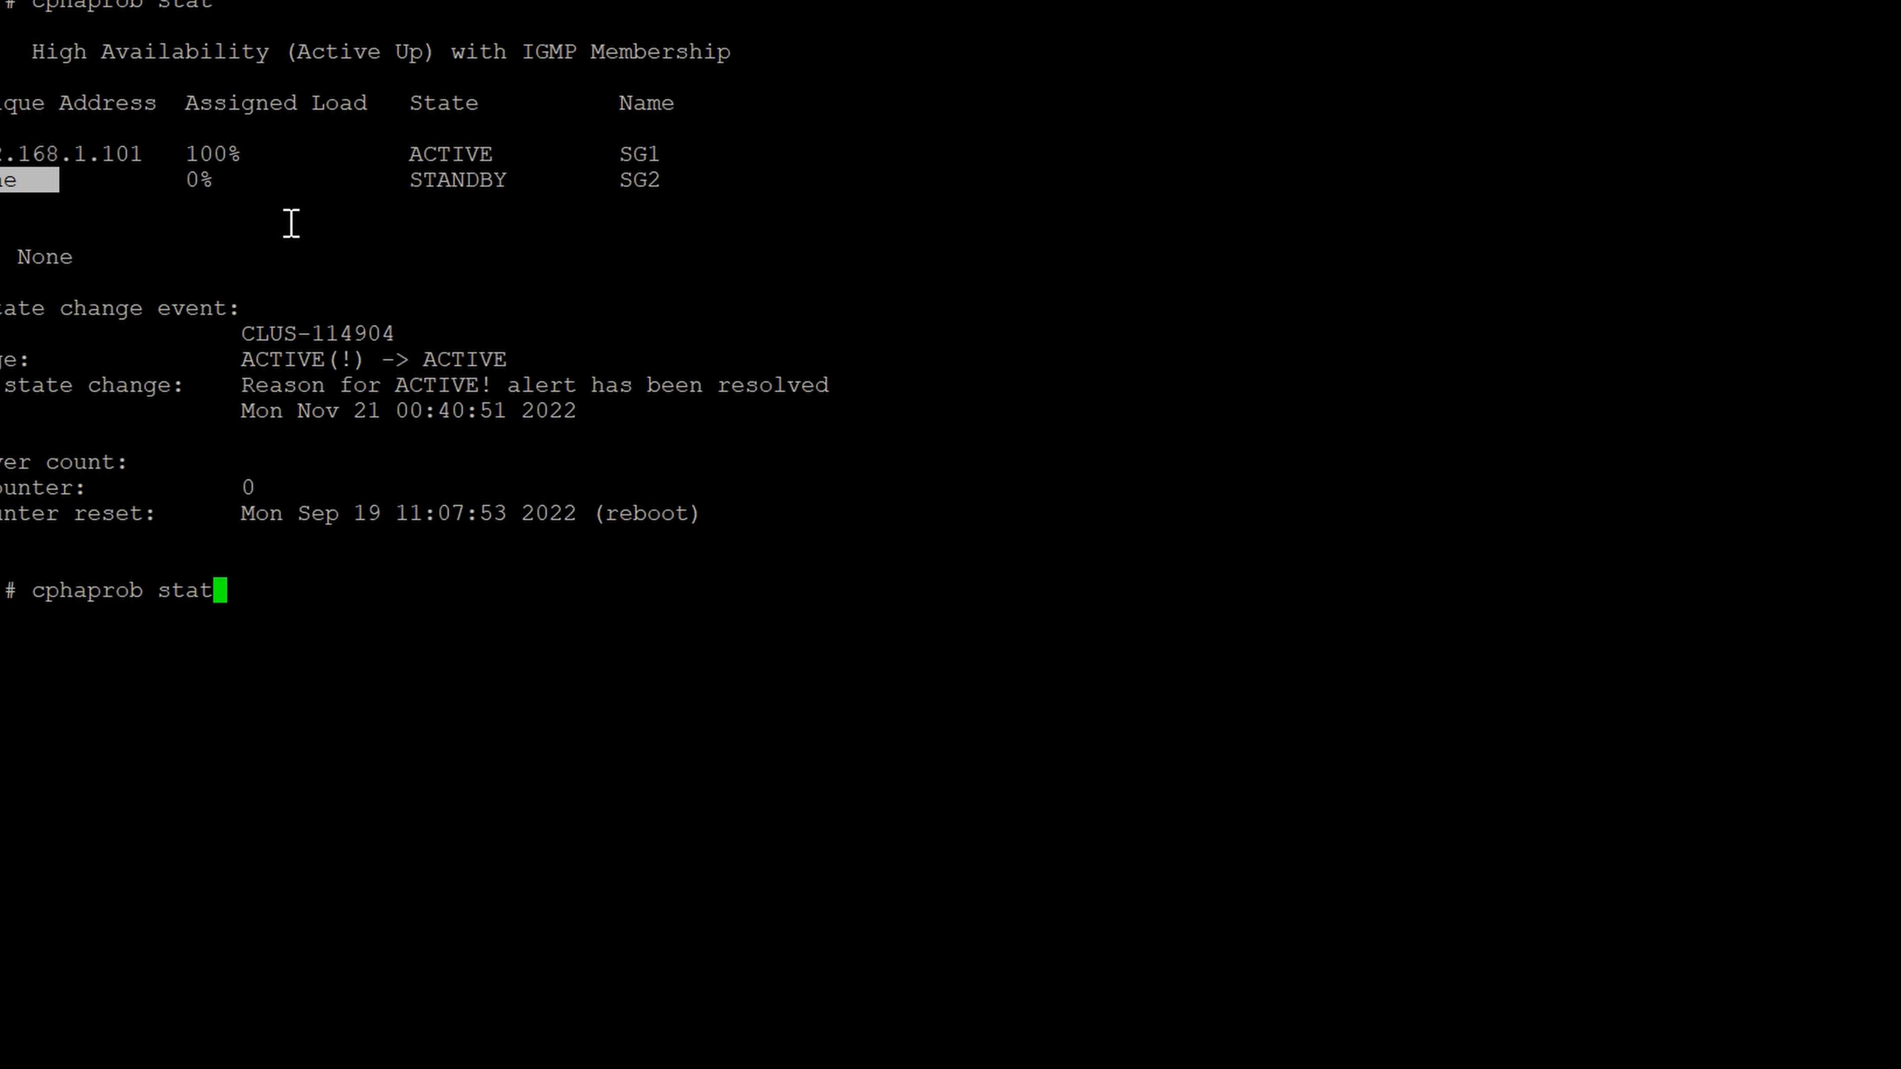
key("Return")
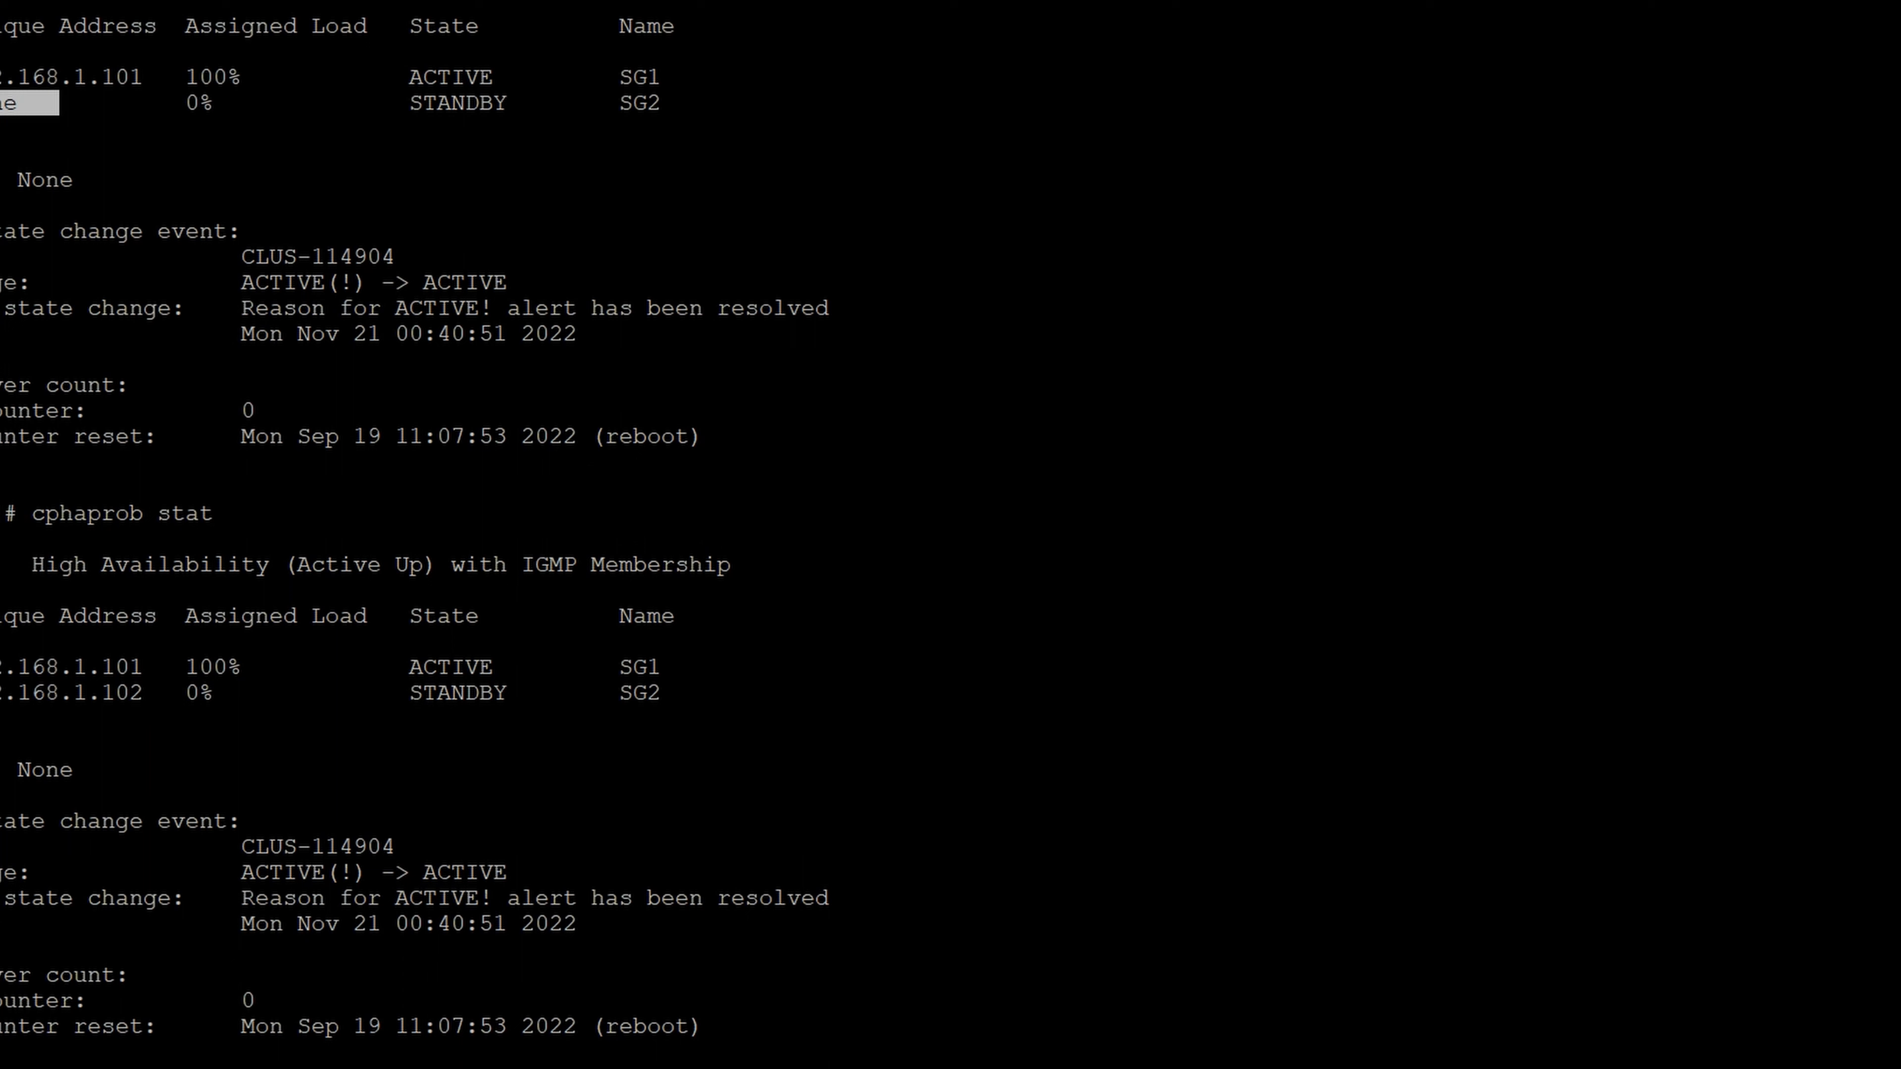
left_click_drag(30, 513, 210, 498)
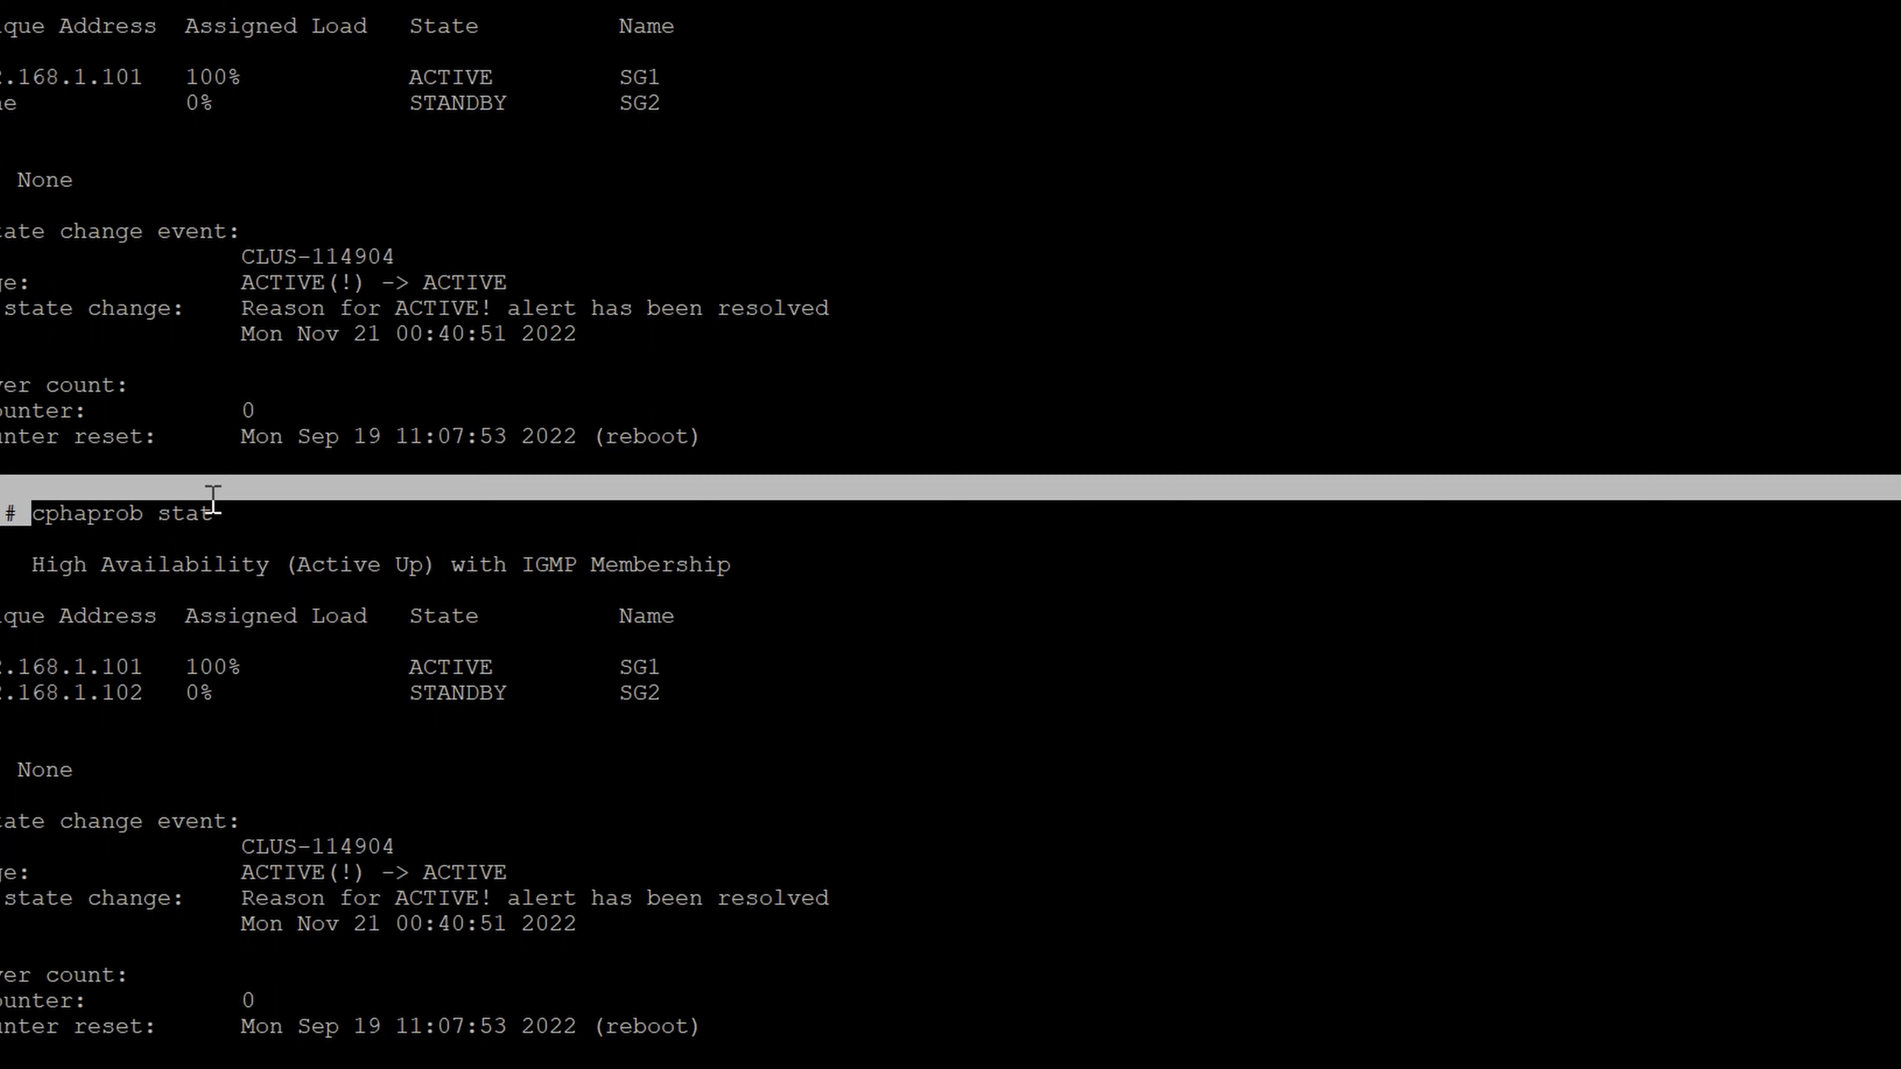
left_click(41, 654)
left_click_drag(0, 665, 140, 664)
left_click_drag(0, 697, 151, 698)
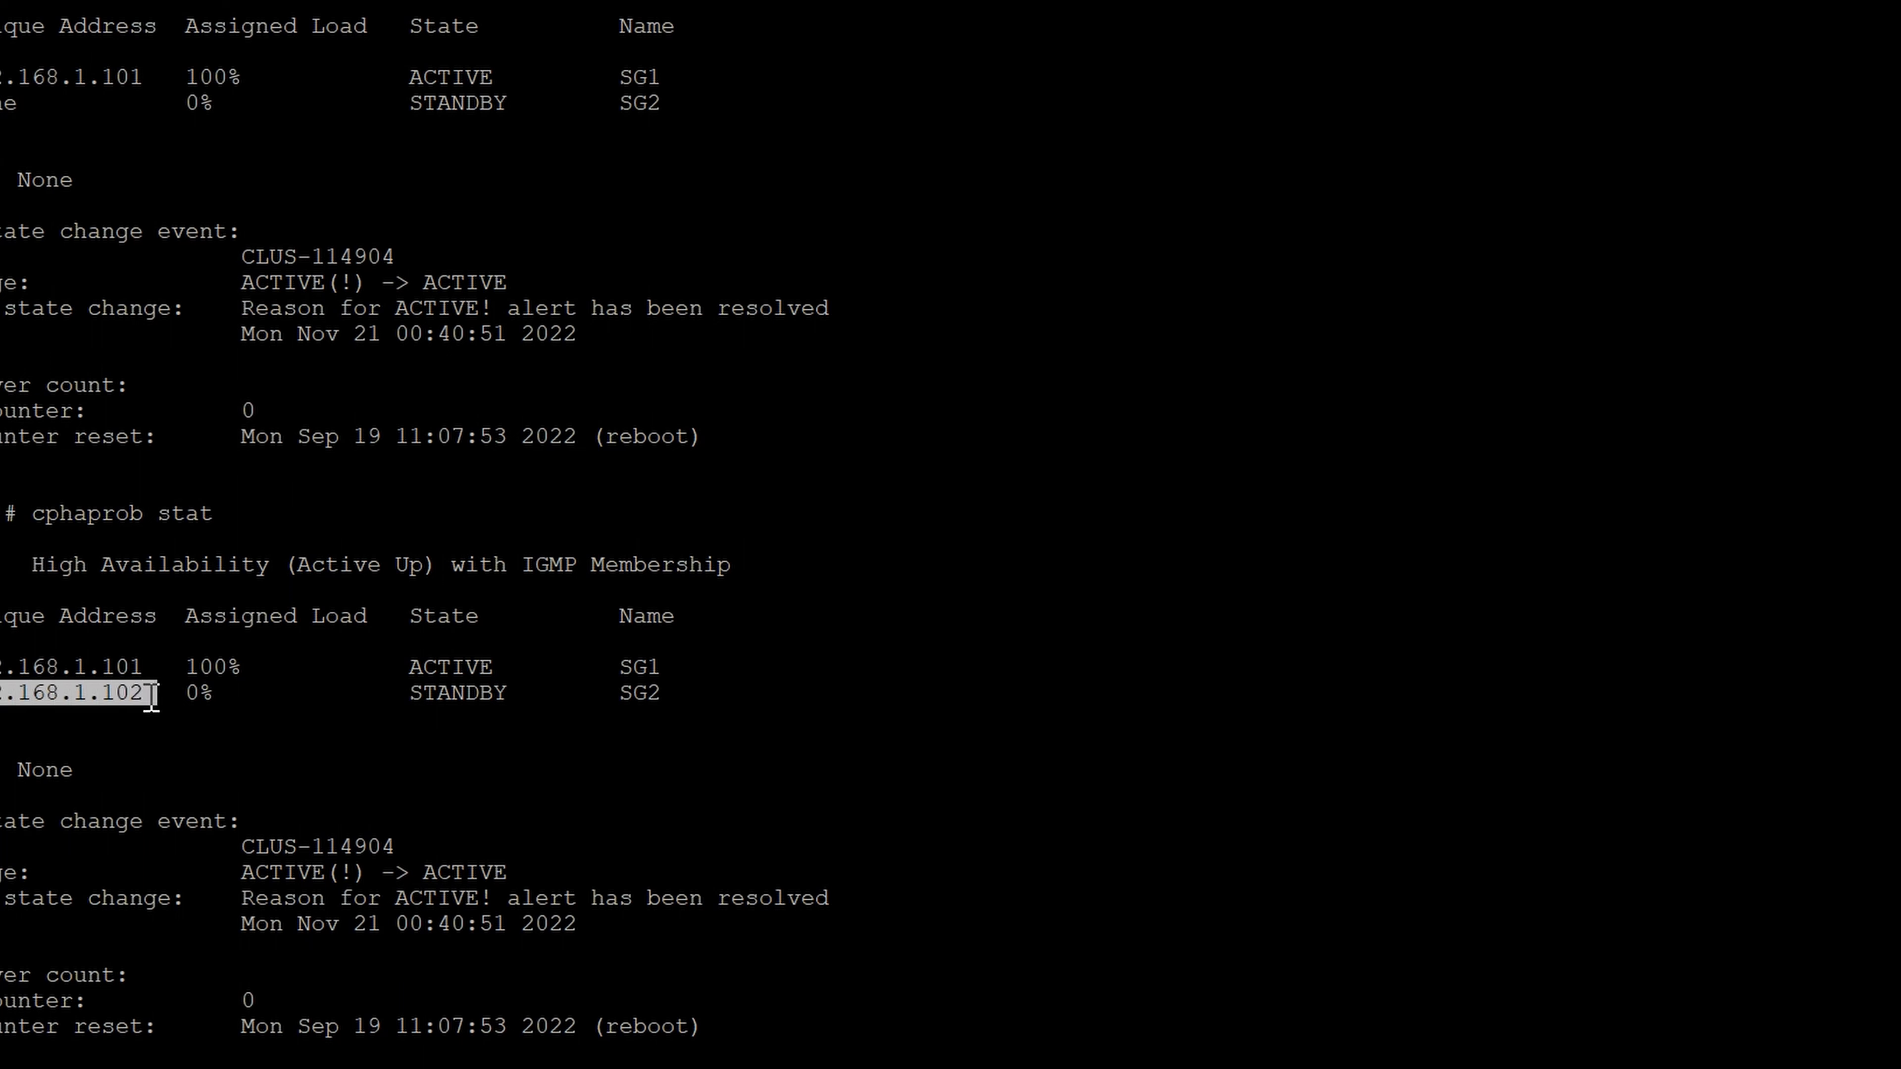
left_click(287, 997)
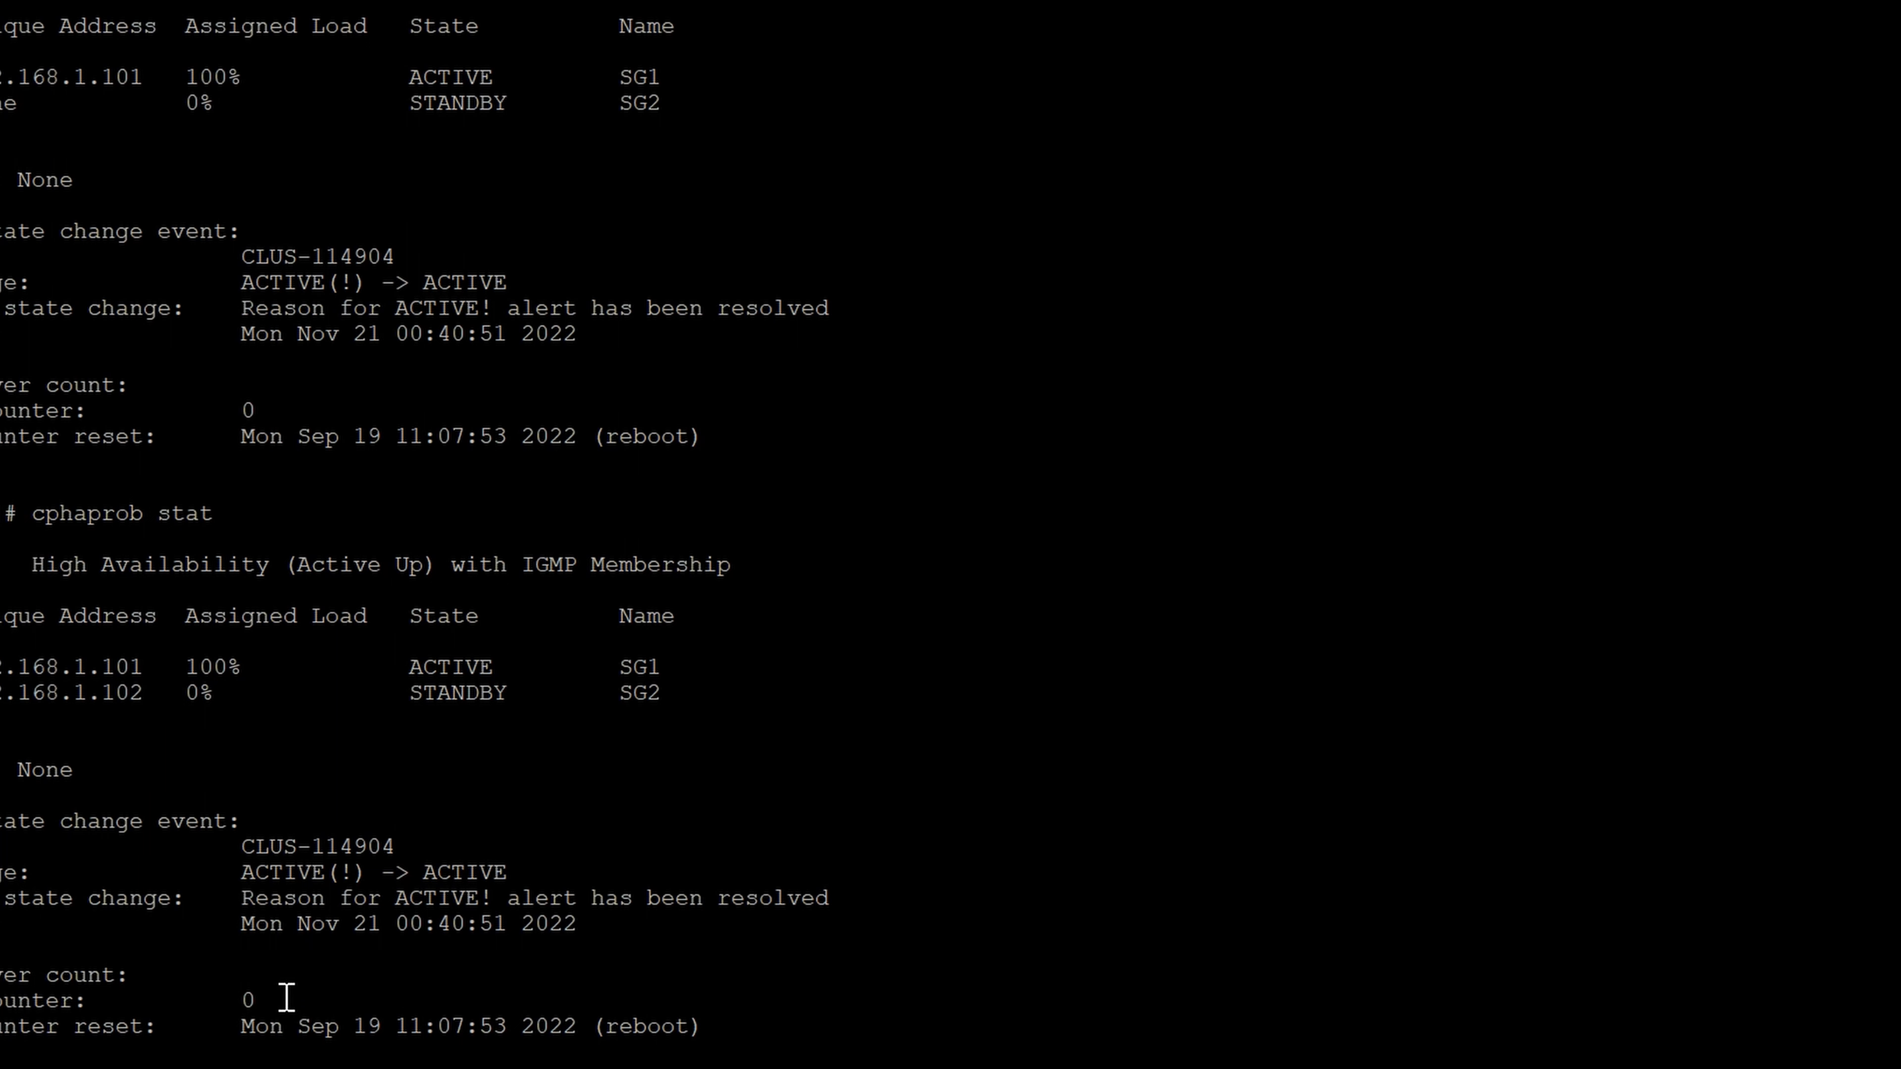
- Clear the terminal and run cphaprob stat again, examining the unique address reported for each member
key("ctrl+l")
type("cphaprob stat")
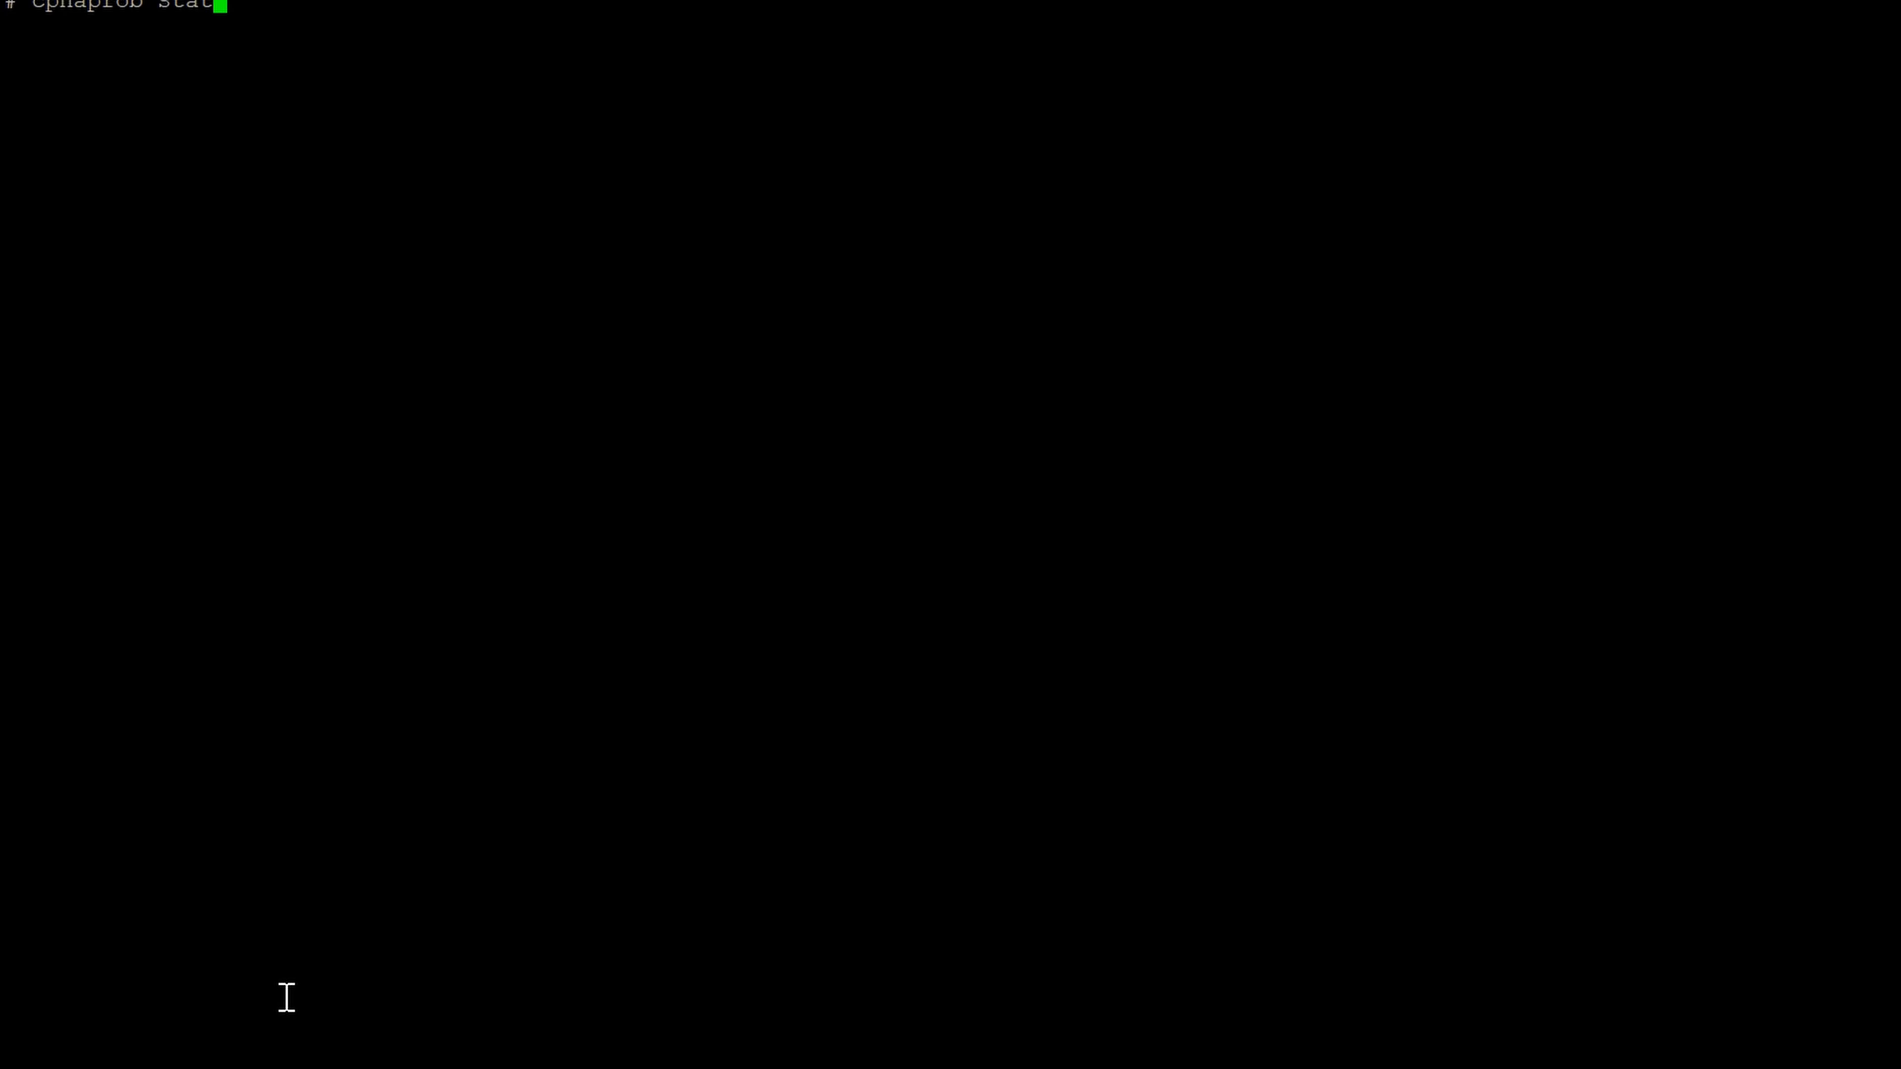
key("Return")
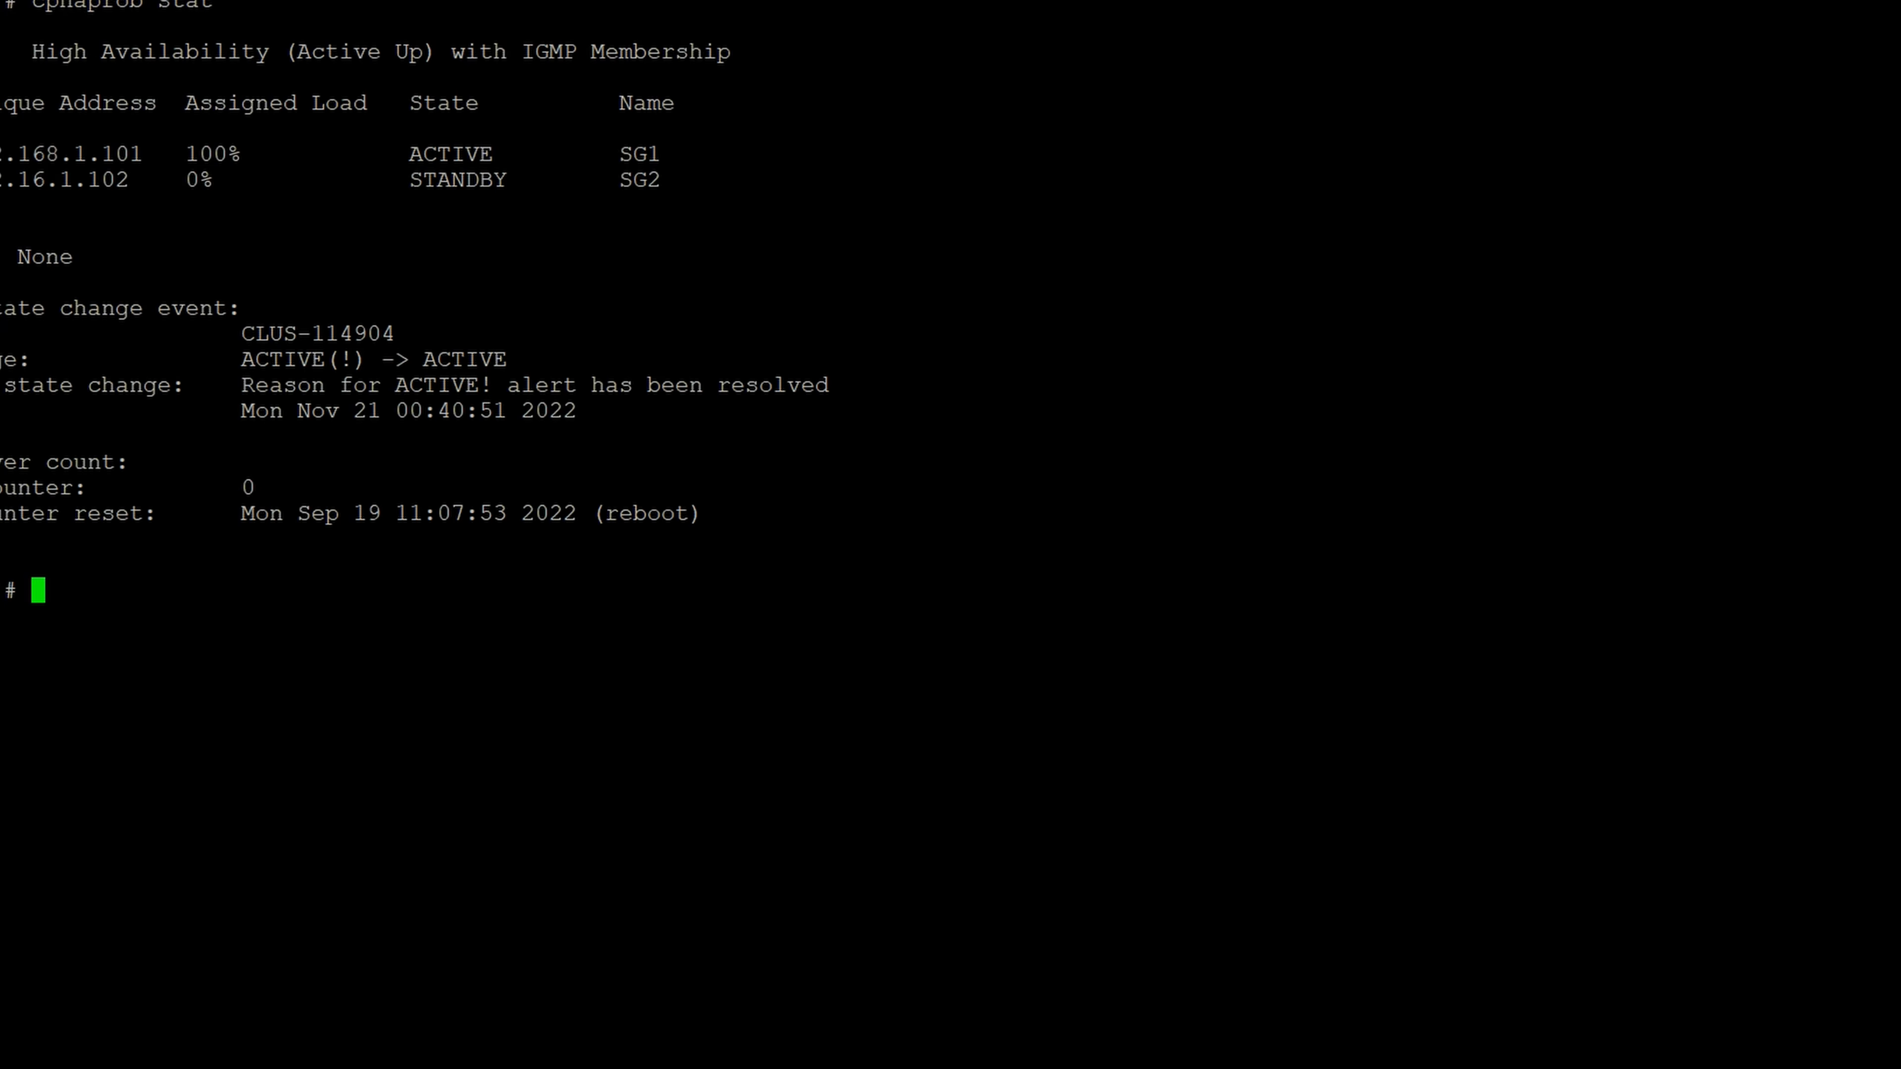
left_click_drag(2, 153, 176, 156)
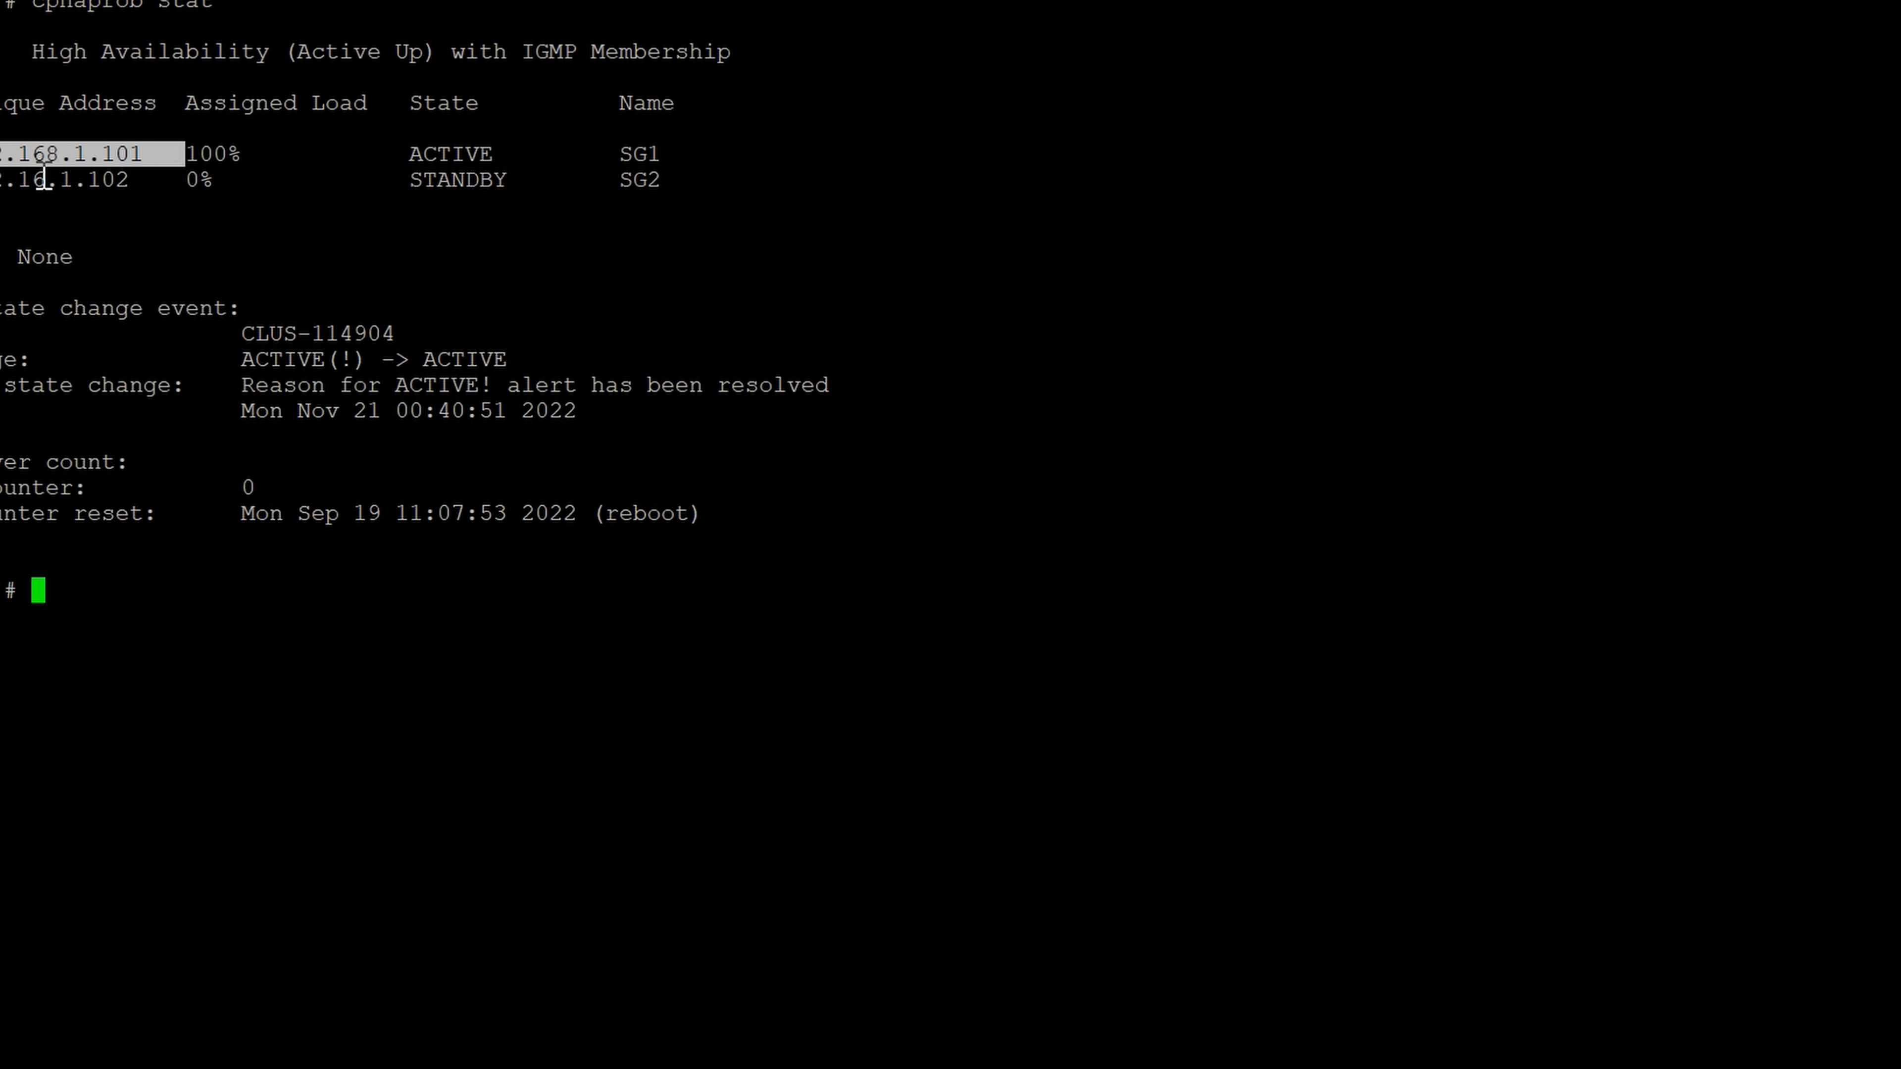
left_click_drag(2, 179, 116, 180)
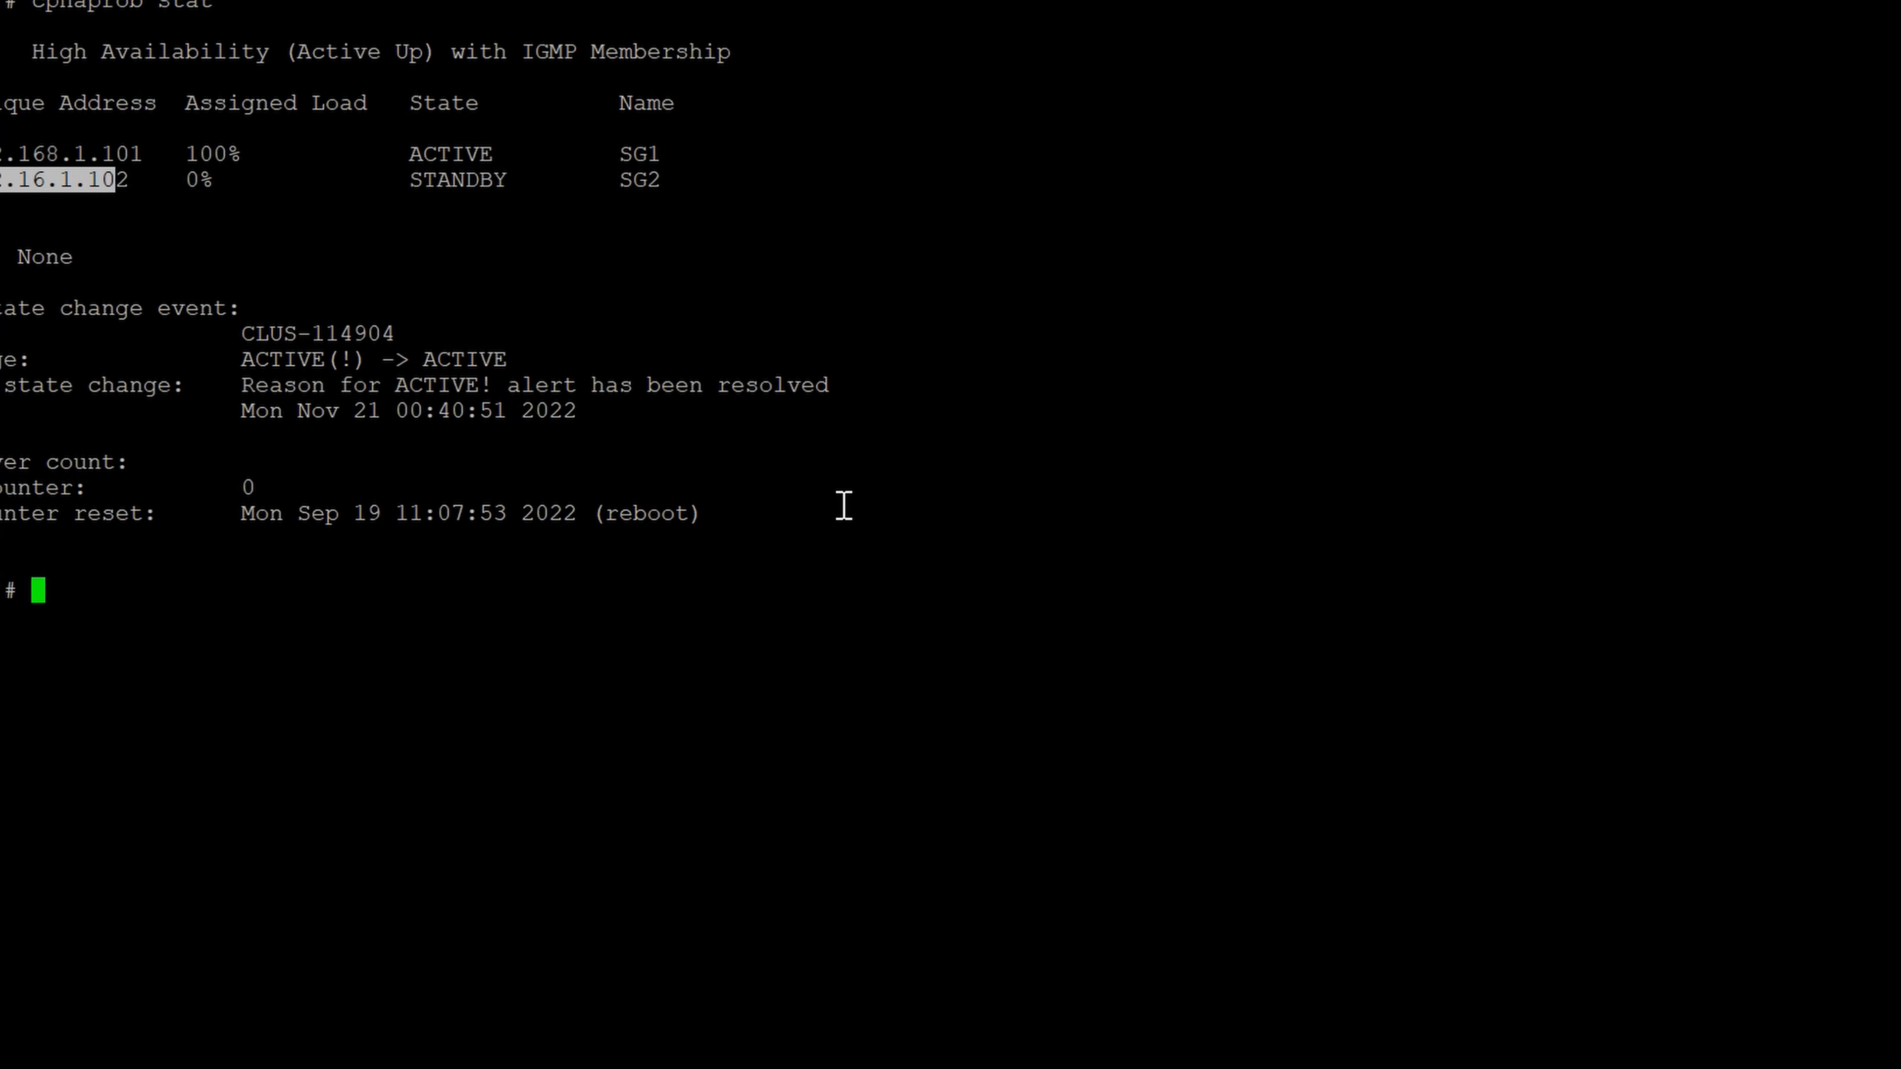
- Repeat cphaprob stat below the existing output and check SG2's unique address again
key("Up")
key("Return")
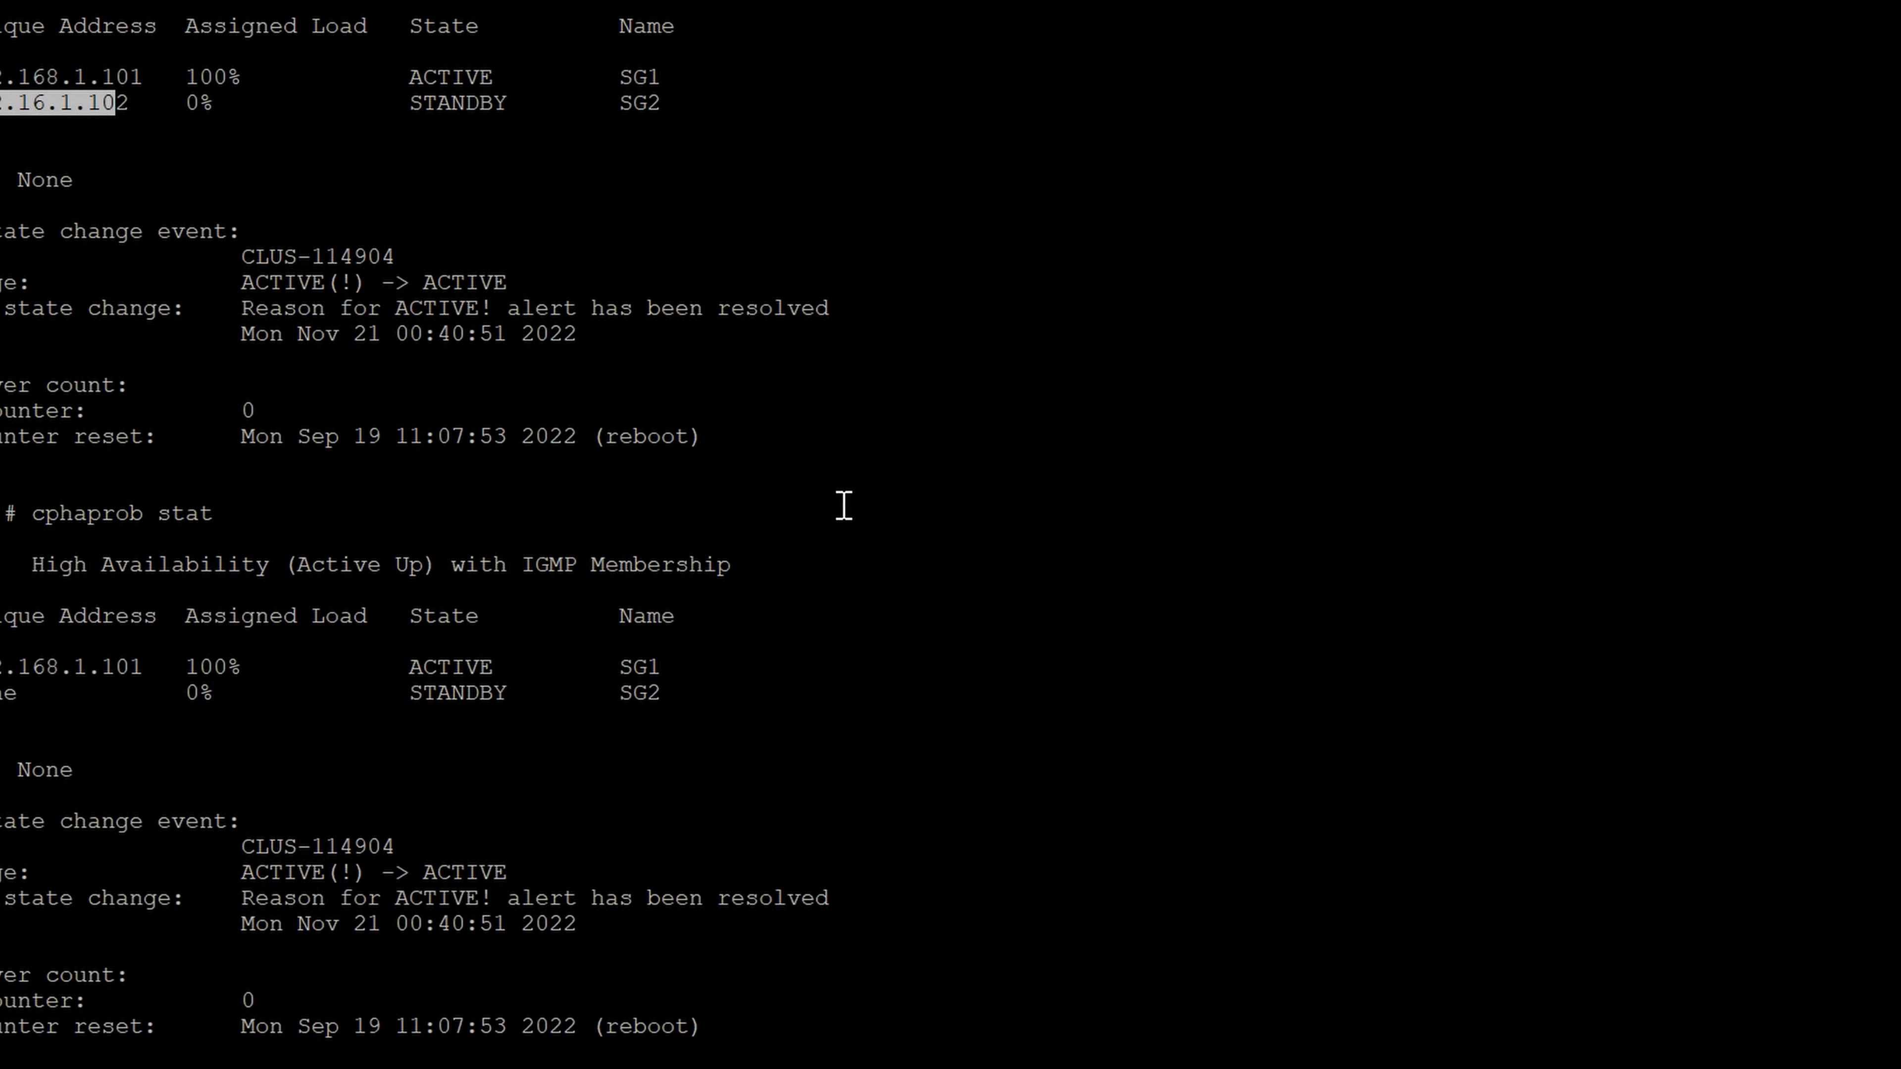
left_click_drag(3, 665, 59, 692)
left_click(590, 407)
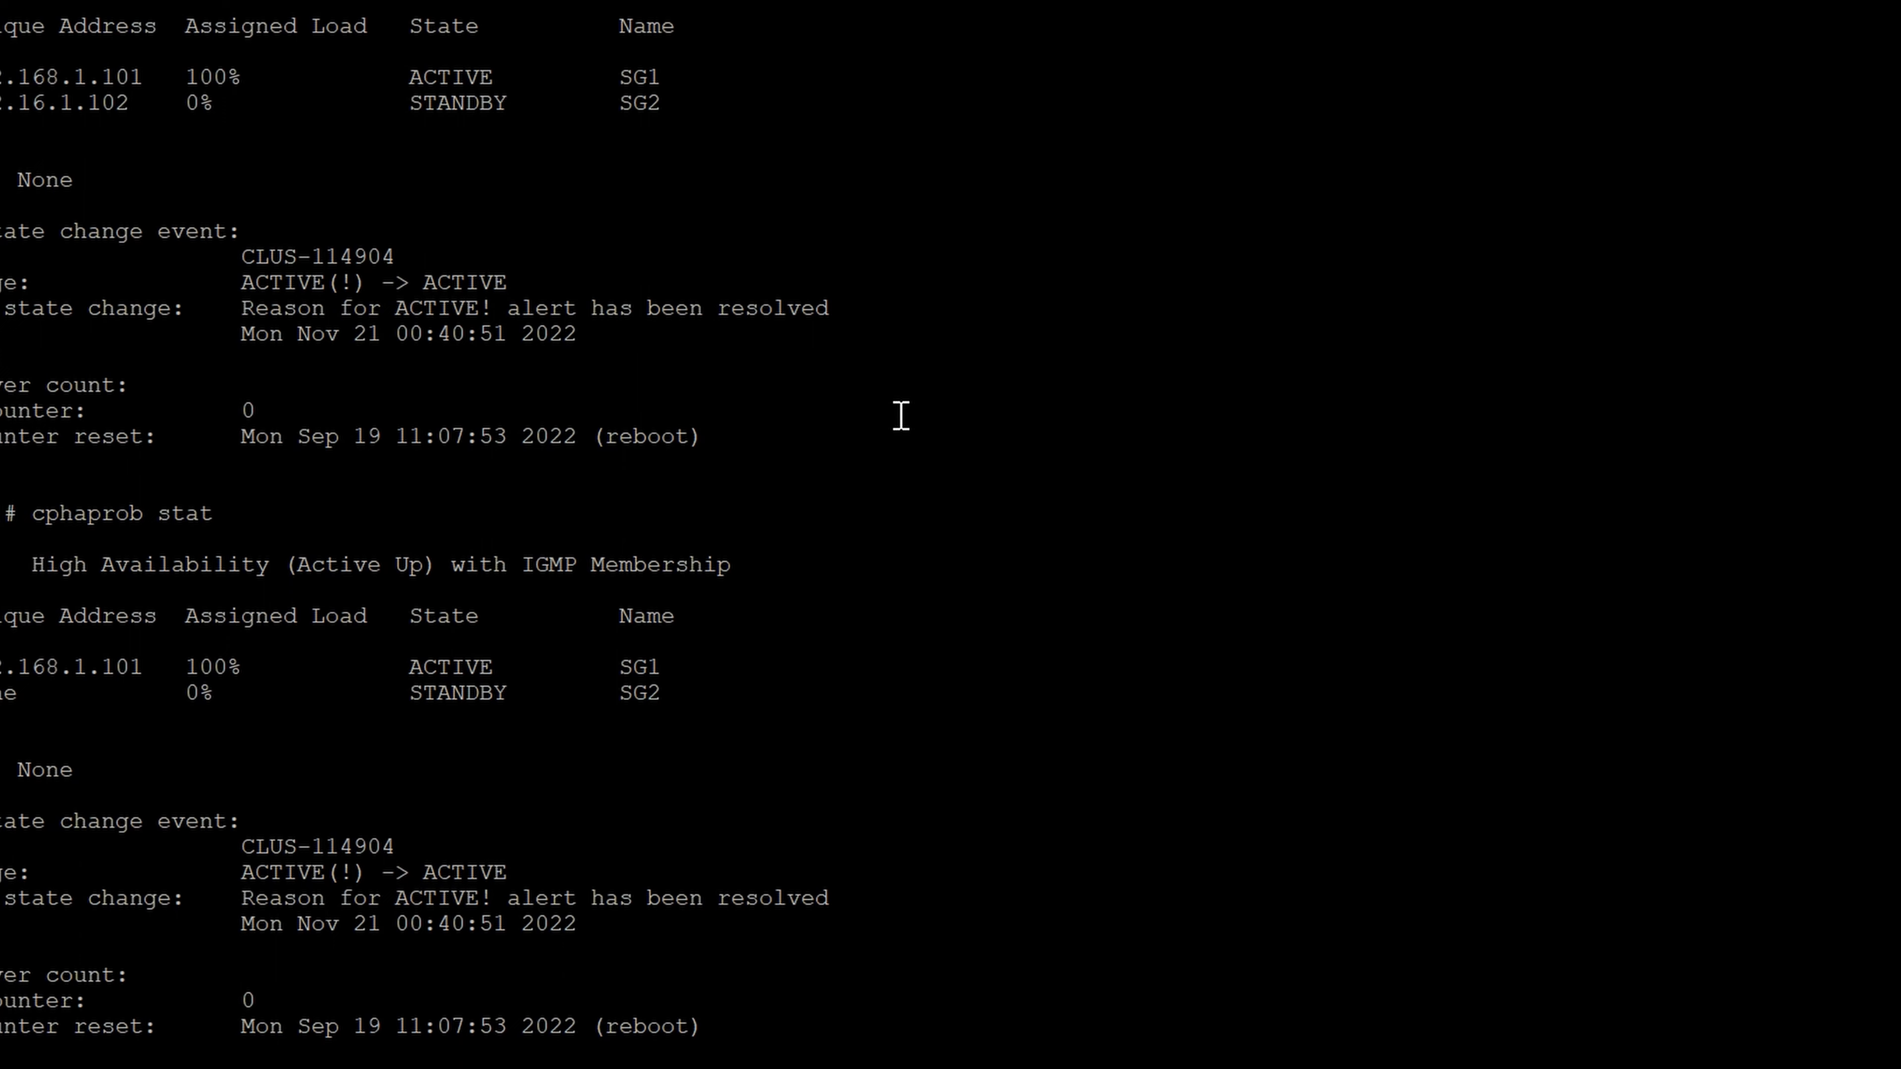
- Clear the previous outputs from the terminal and query the cluster state once more with cphaprob stat
key("ctrl+l")
type("cphaprob stat")
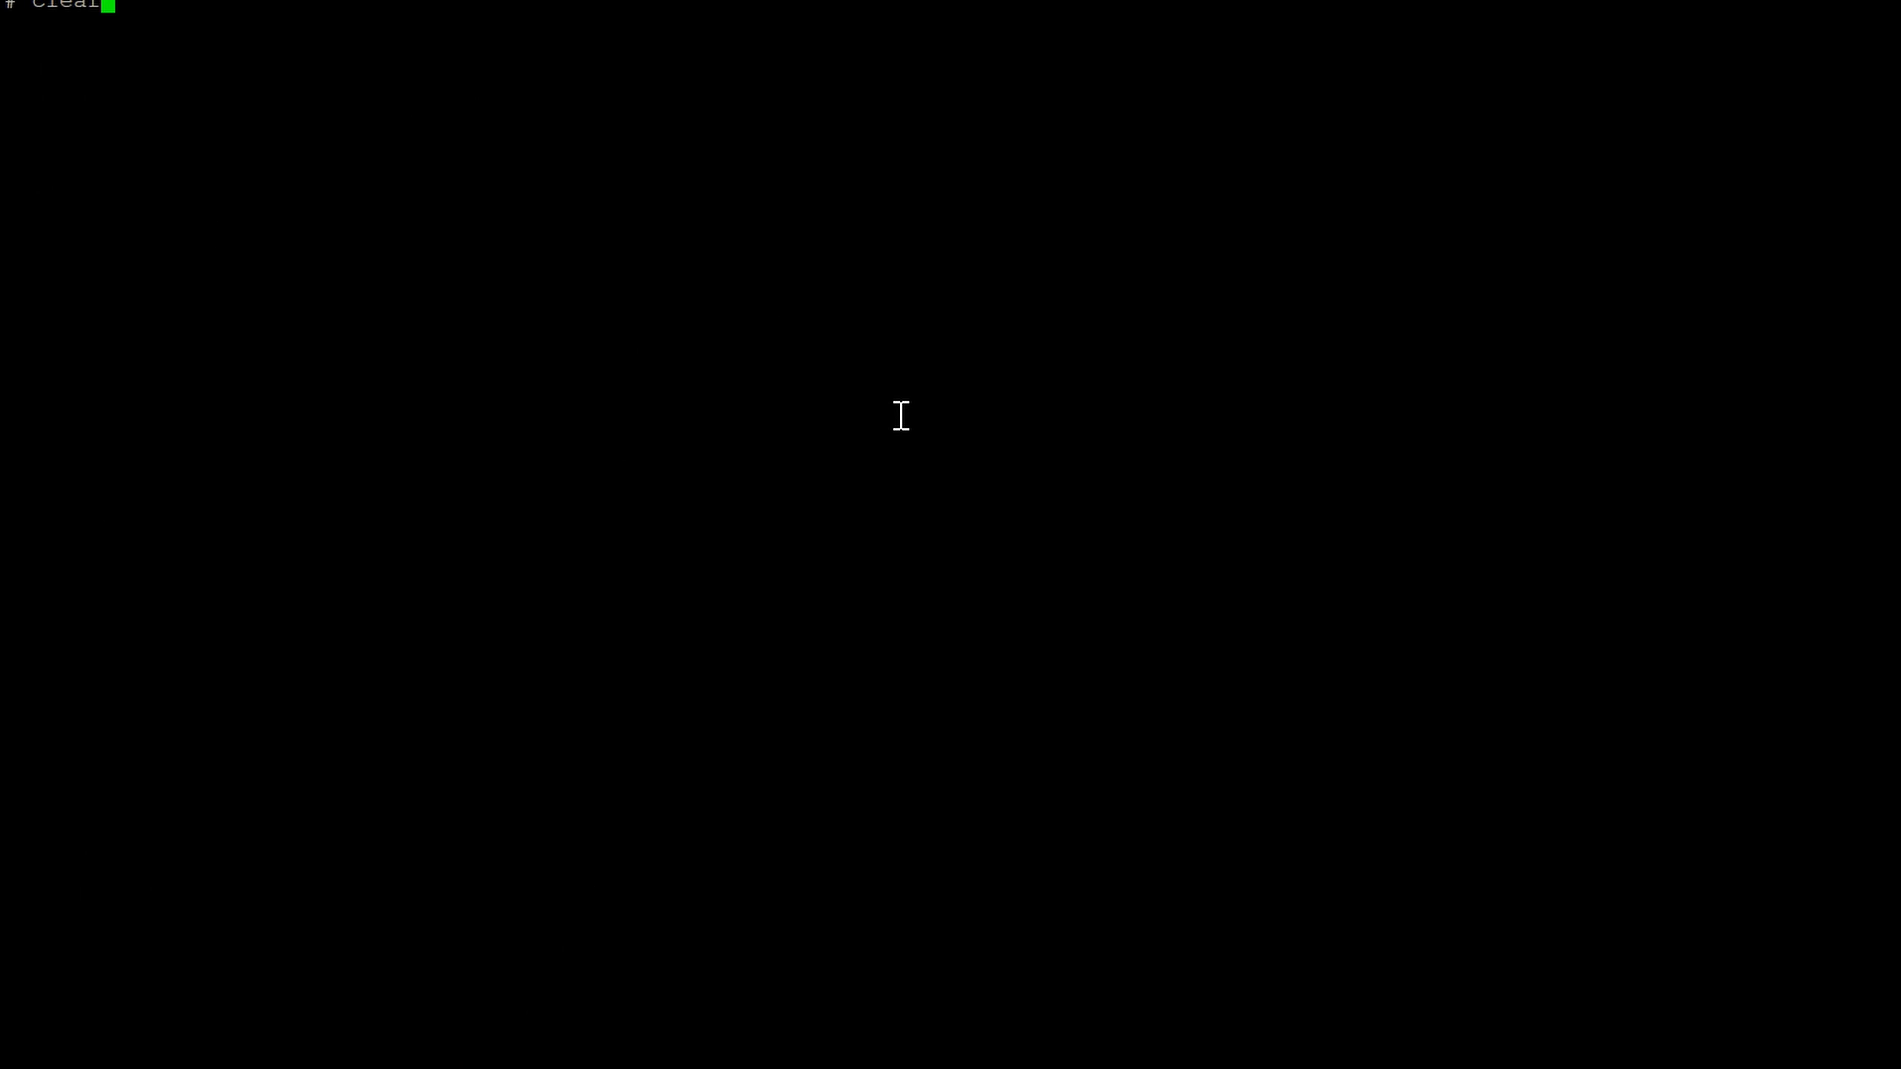
key("Return")
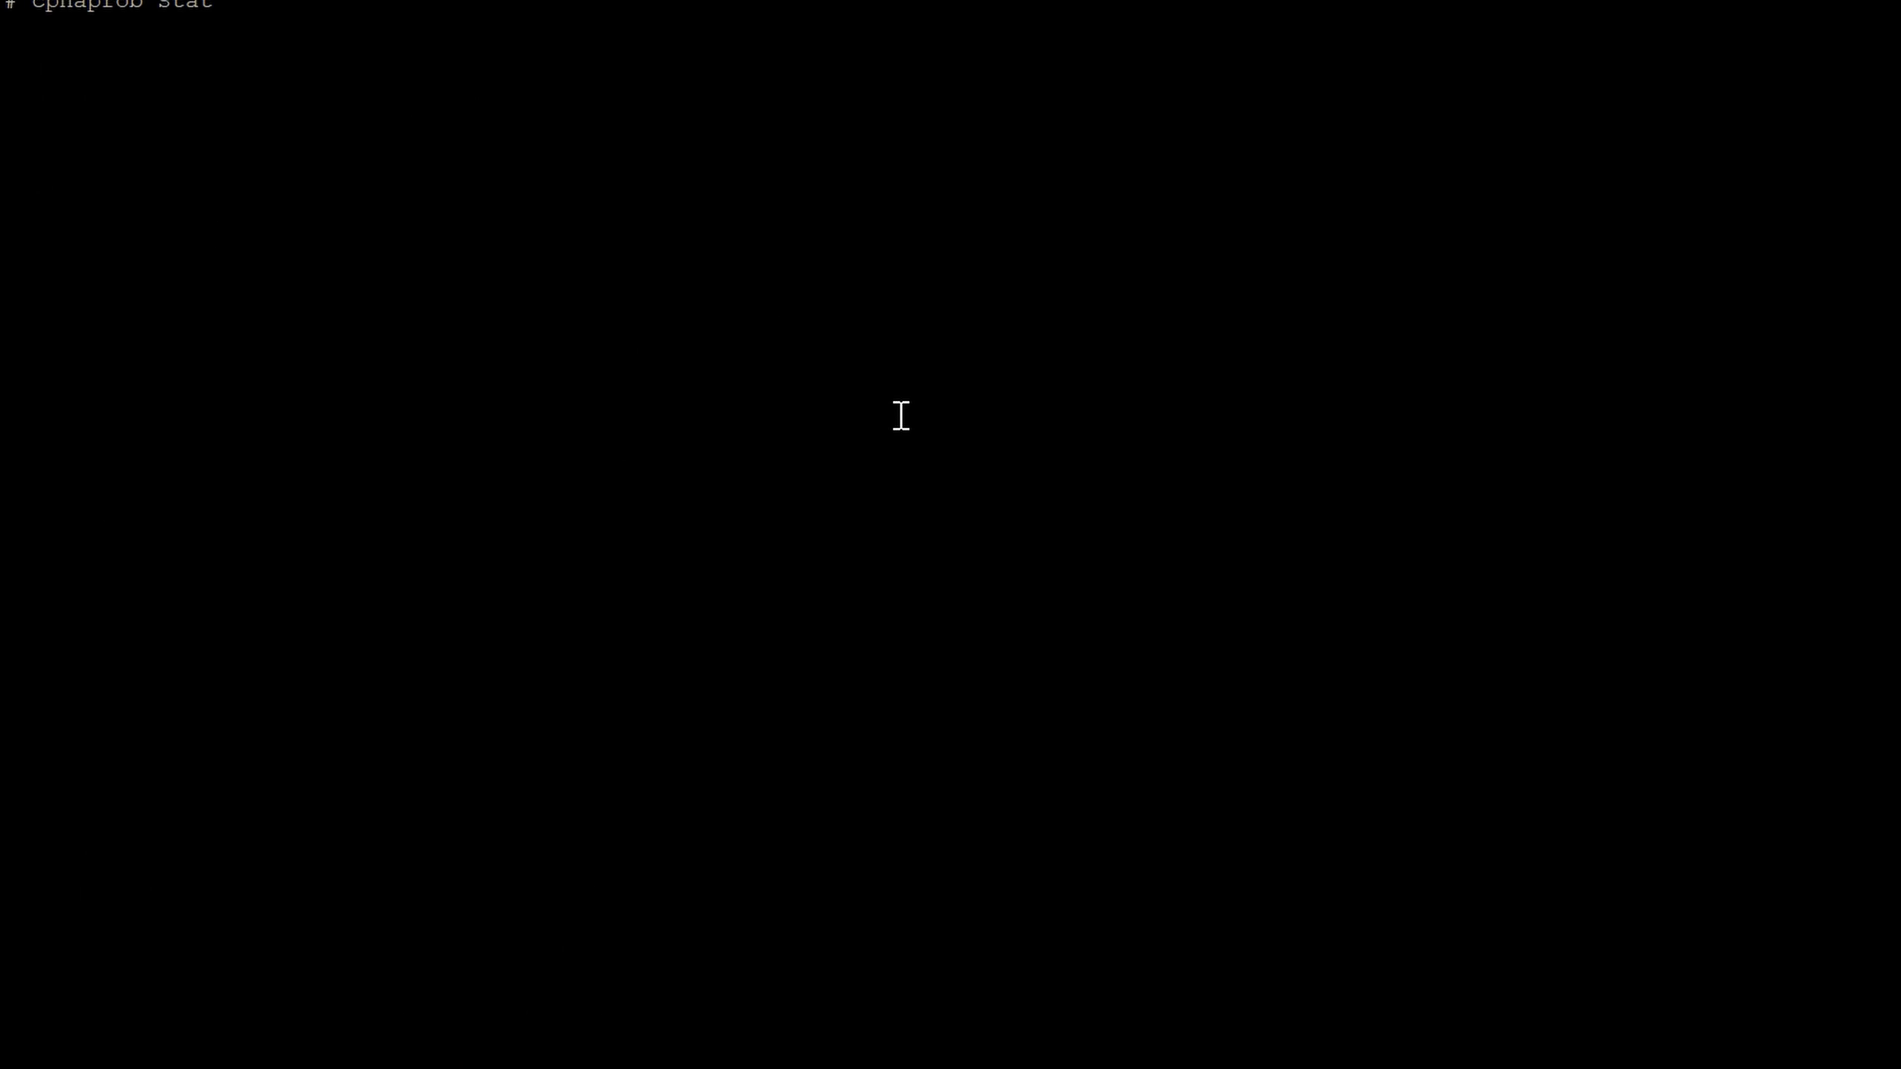